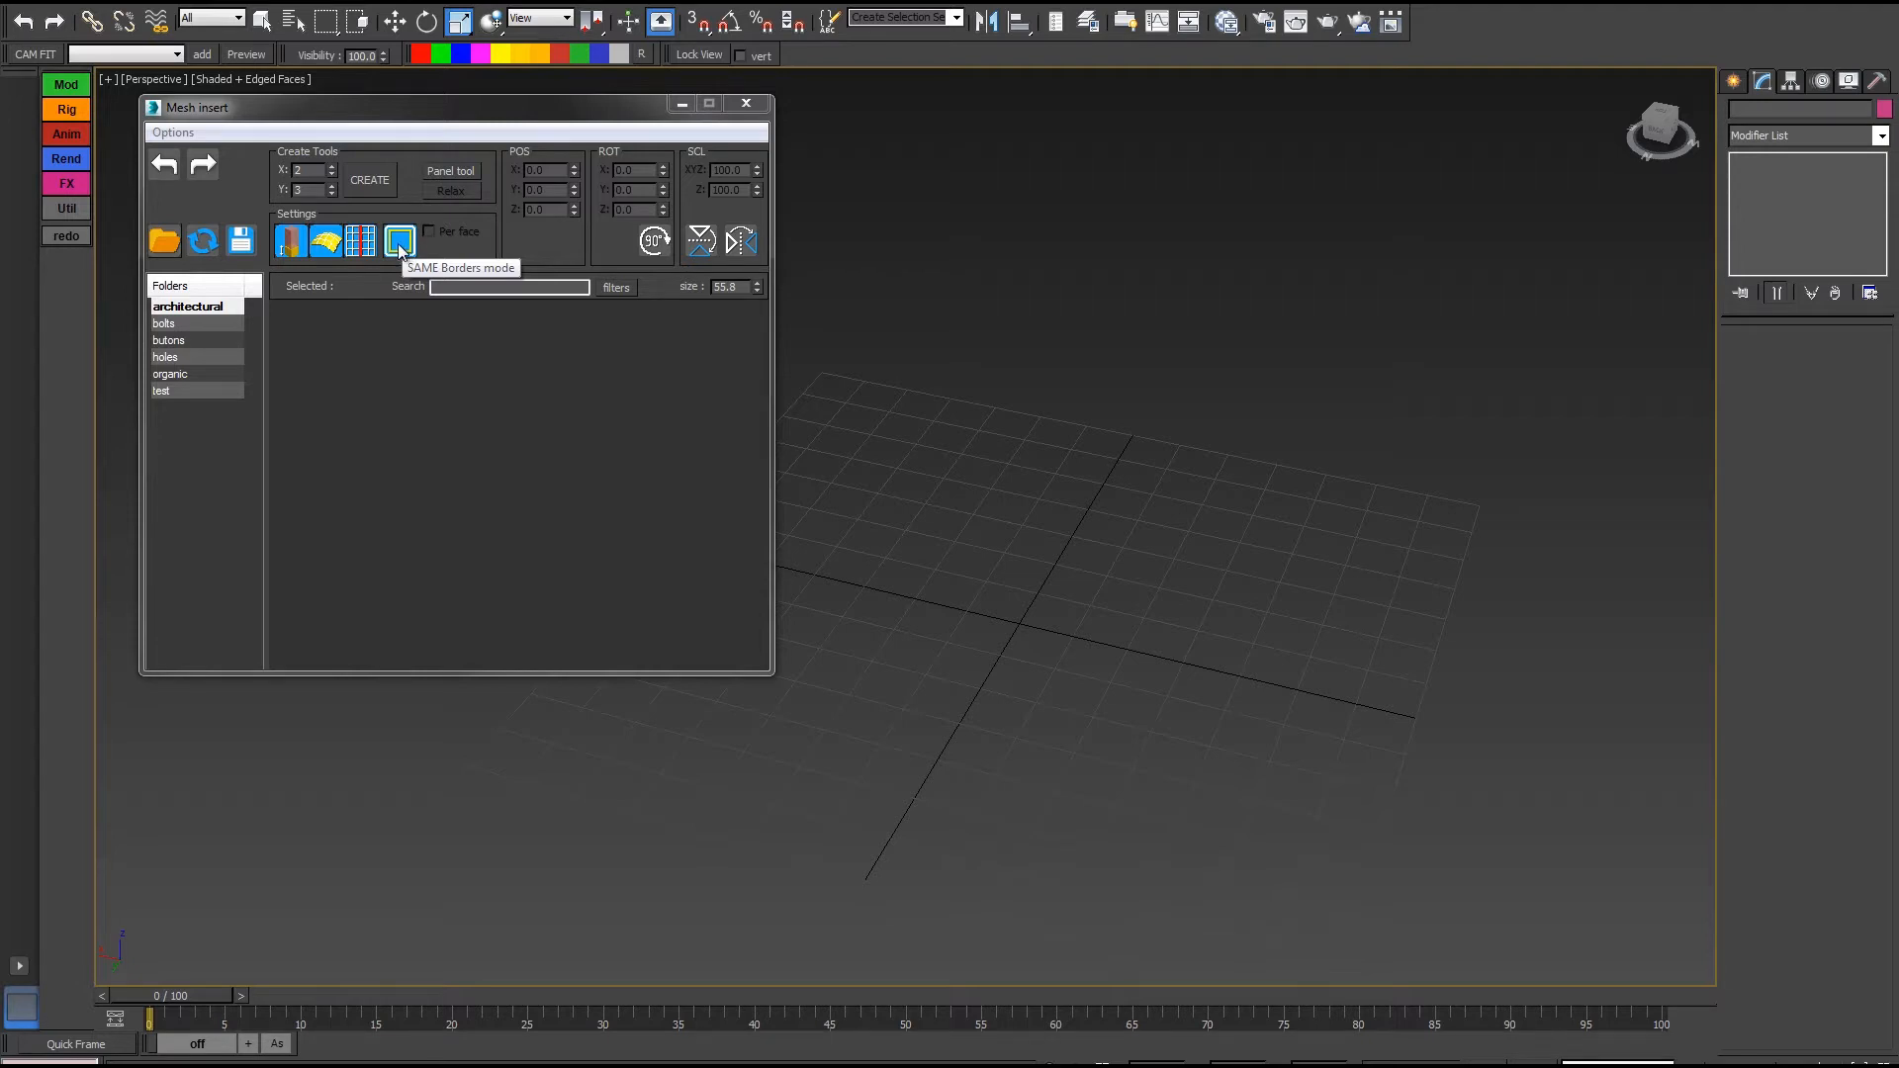
# Switch Mesh insert to FREE Borders mode and draw a sphere near the grid's centre
pyautogui.click(399, 242)
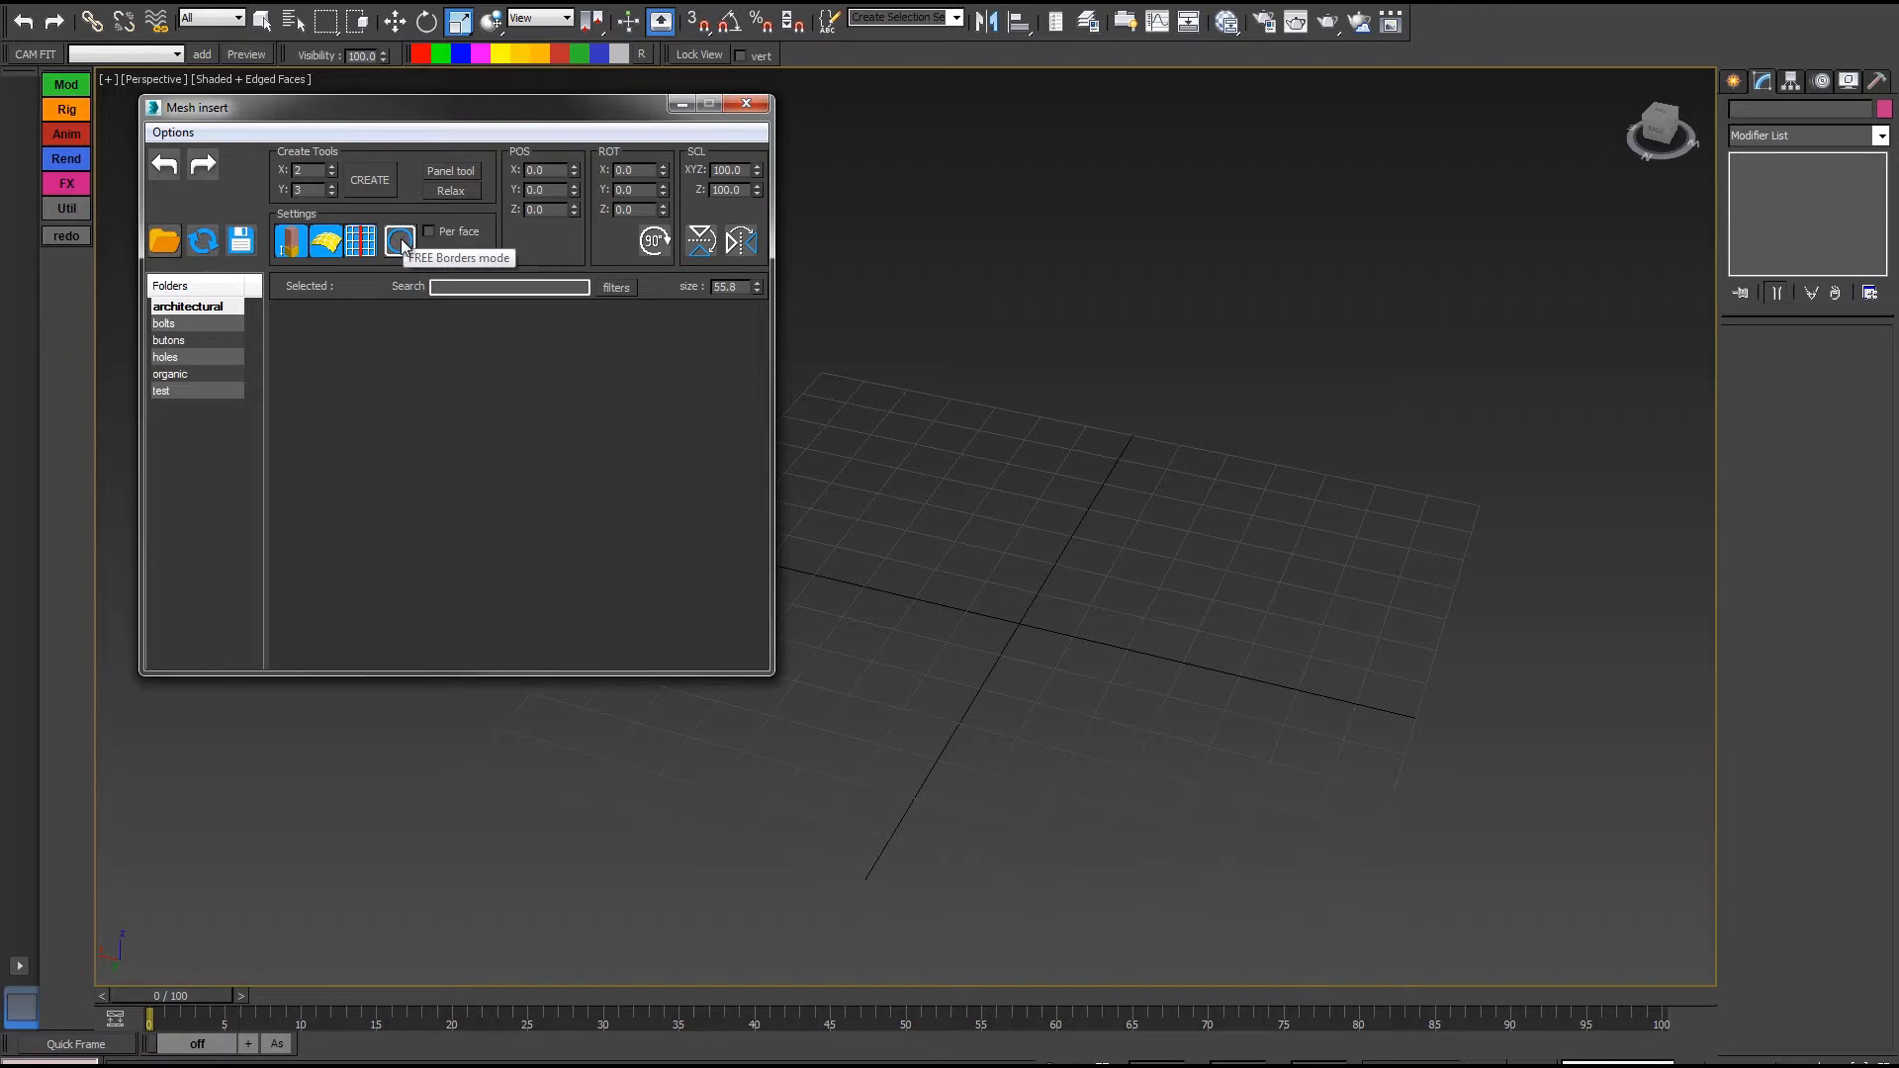
pyautogui.click(1734, 80)
pyautogui.click(1768, 228)
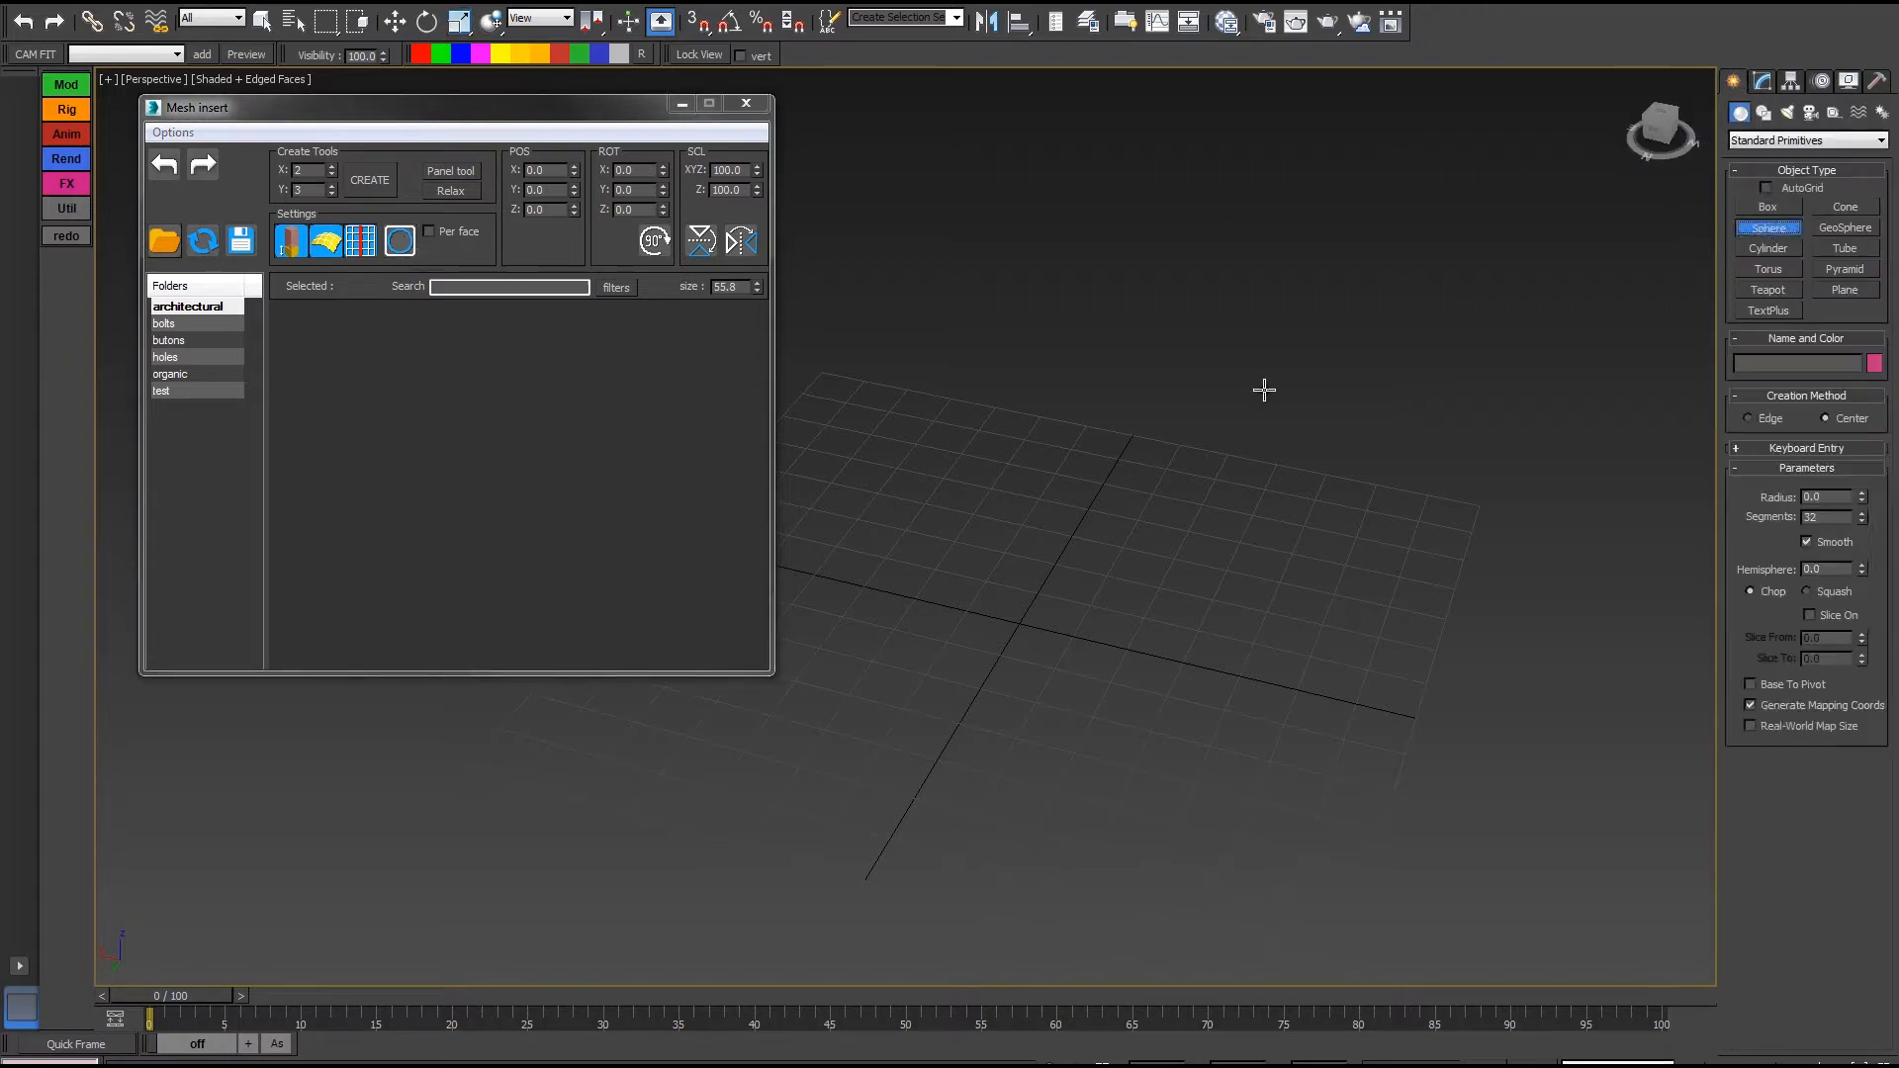
pyautogui.moveTo(1057, 573); pyautogui.dragTo(1225, 589)
pyautogui.rightClick(1187, 539)
# Convert the sphere to an Editable Poly
pyautogui.rightClick(1144, 490)
pyautogui.moveTo(1266, 682)
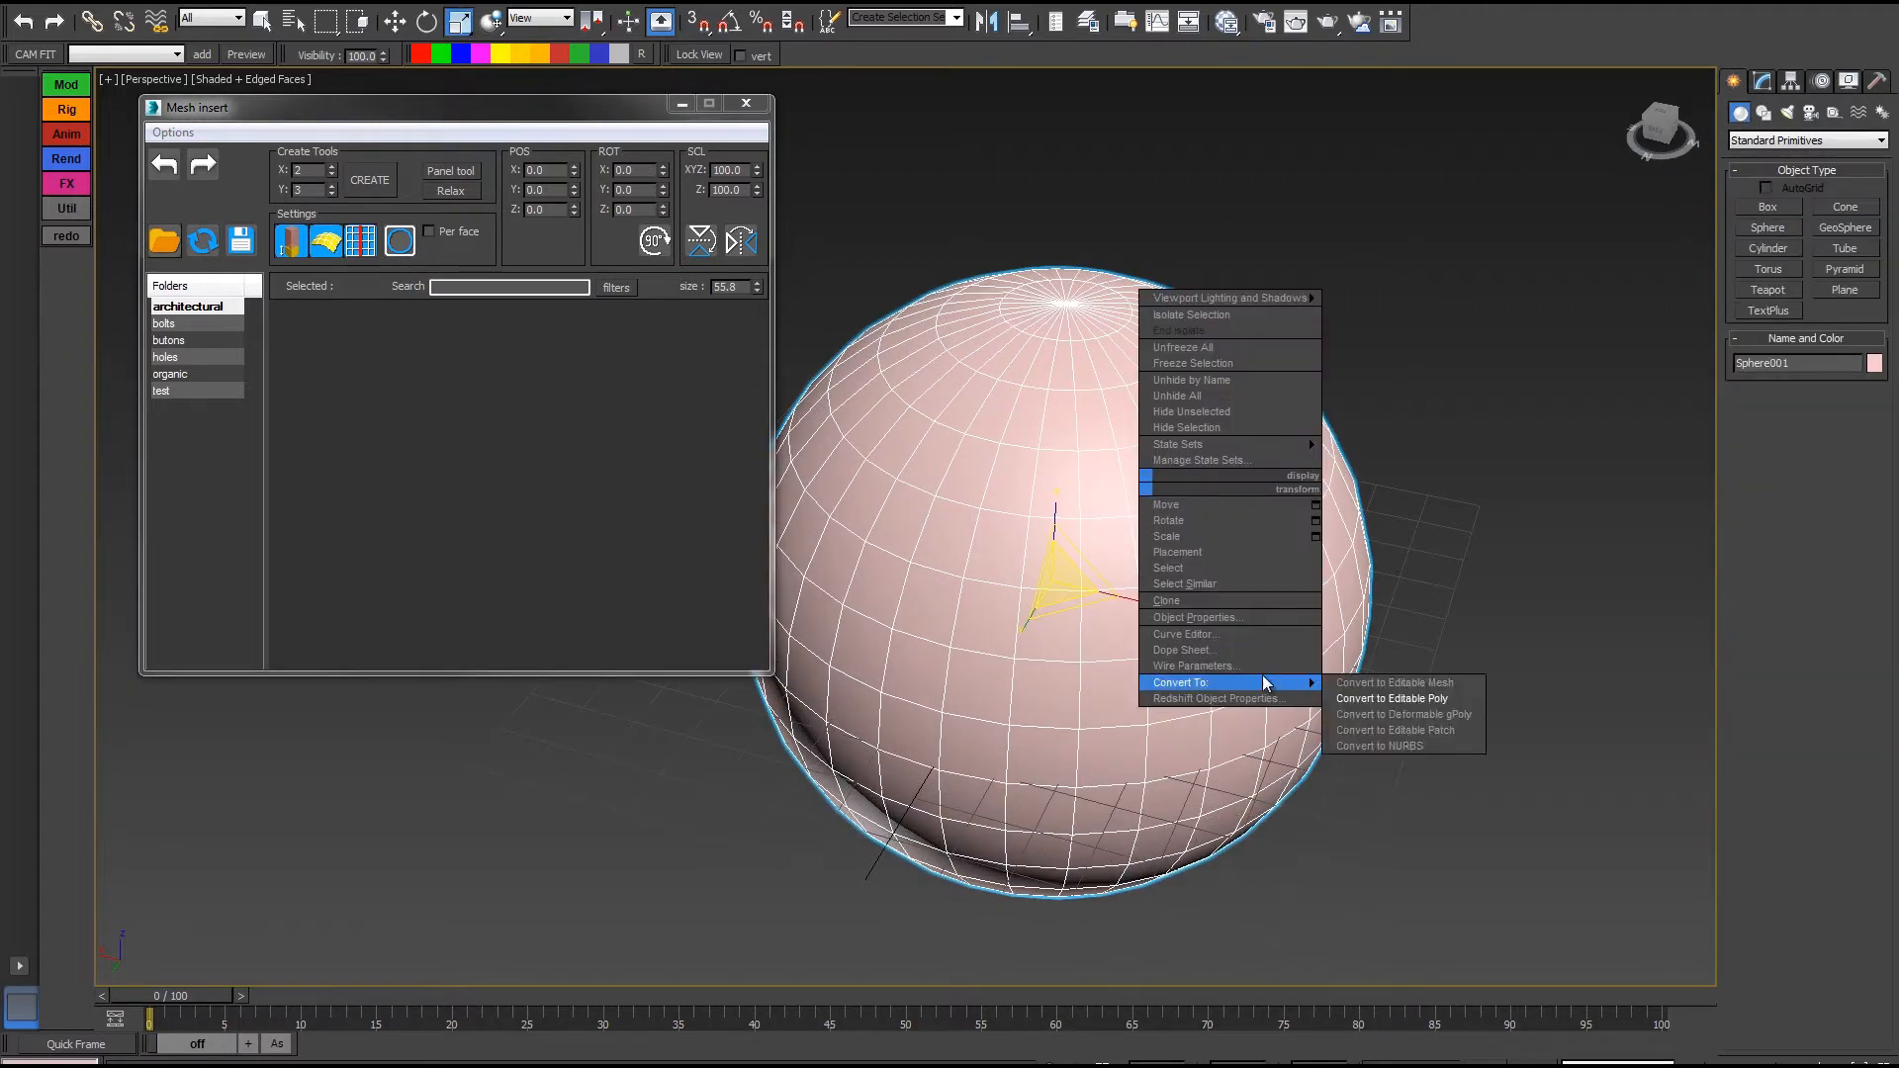
pyautogui.click(1365, 699)
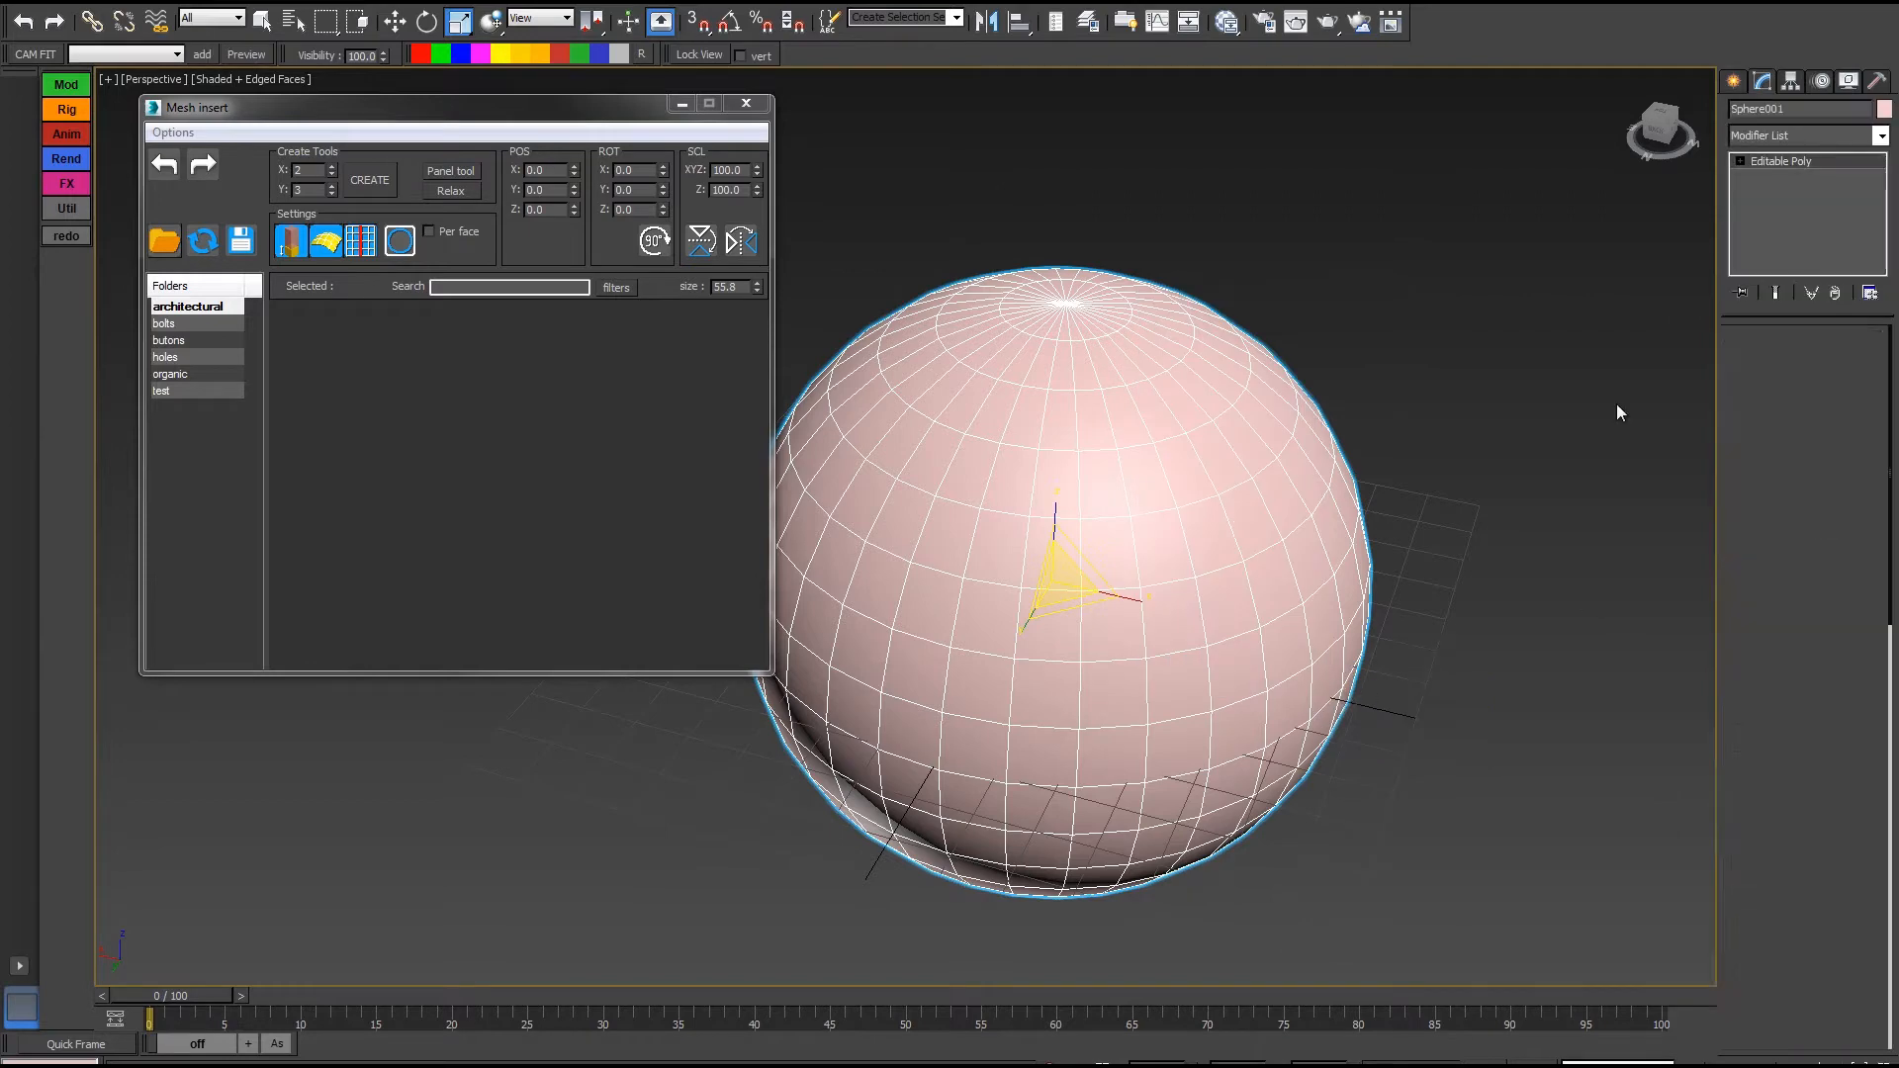
# Select a two-by-two block of adjacent polygons on the front of the sphere
pyautogui.click(1827, 362)
pyautogui.keyDown('alt'); pyautogui.moveTo(1242, 457); pyautogui.dragTo(1219, 401, button='middle'); pyautogui.keyUp('alt')
pyautogui.scroll(3, 1128, 462)
pyautogui.click(1098, 506)
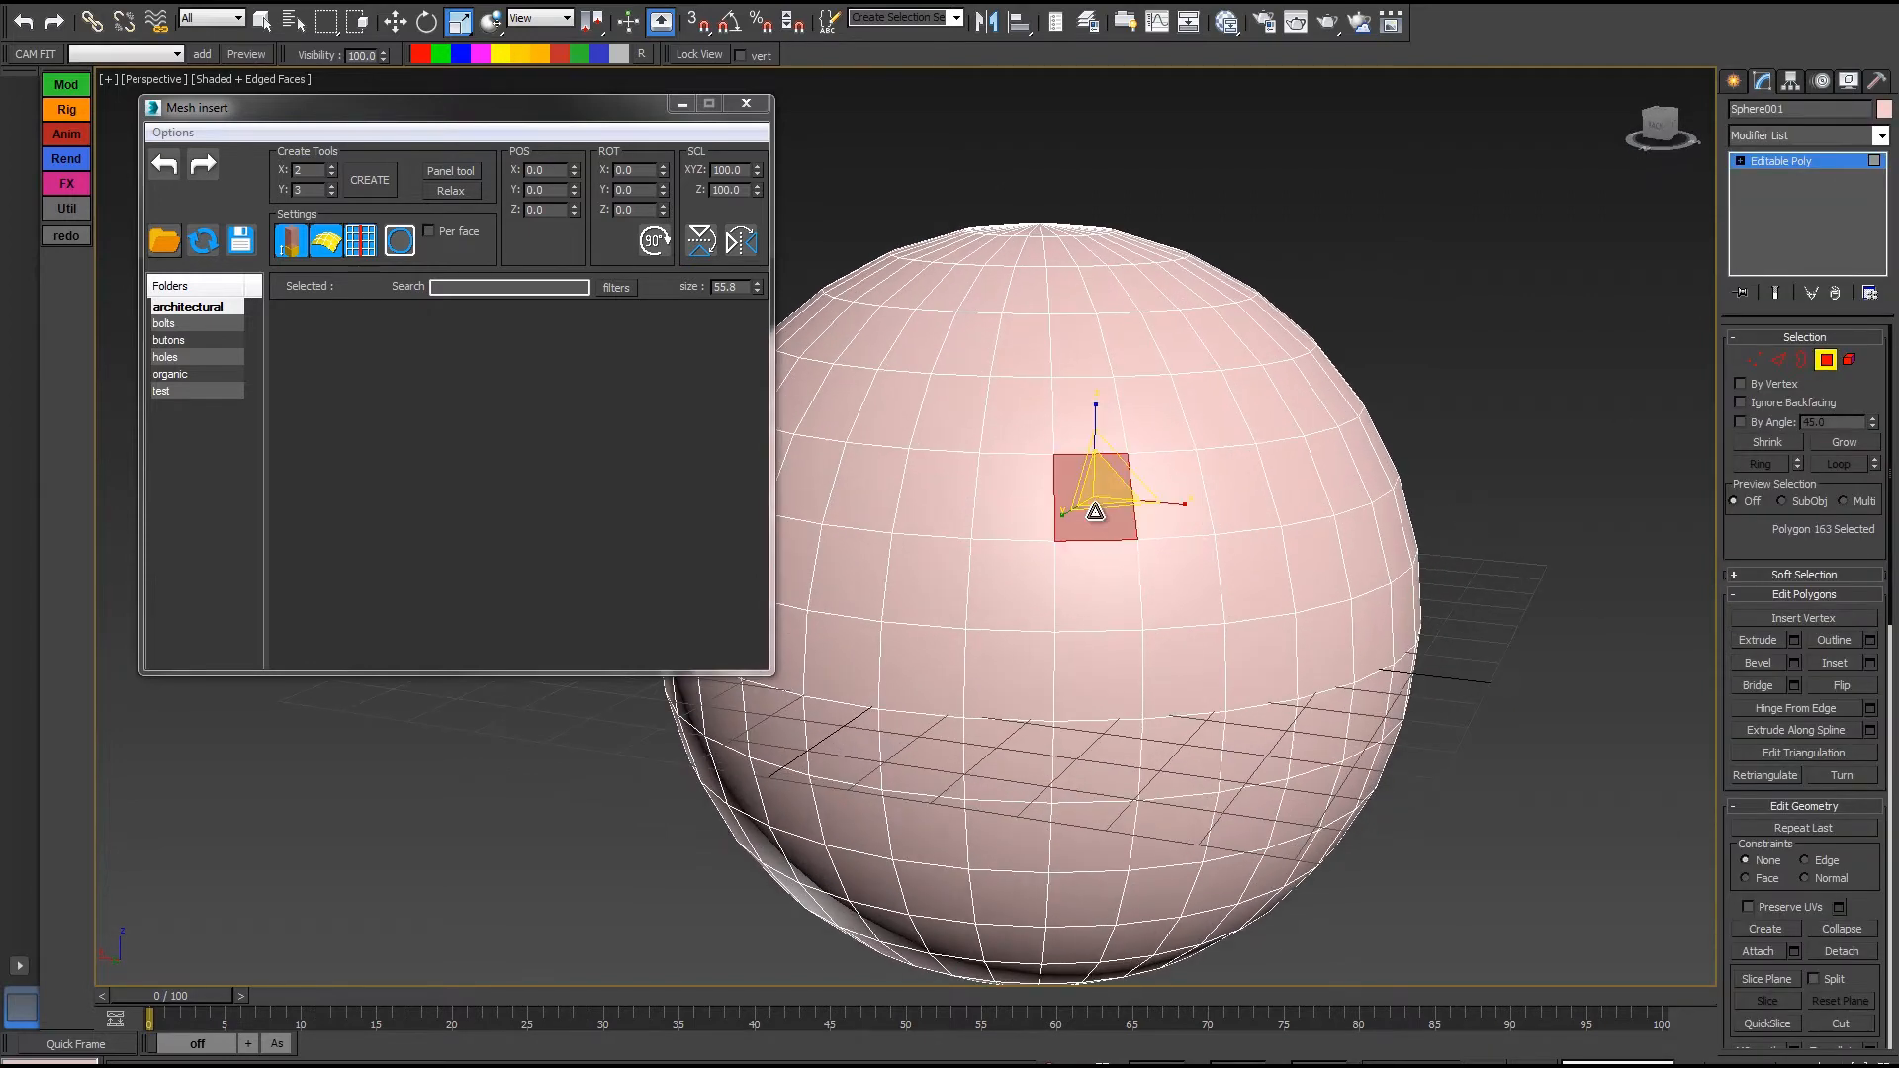
pyautogui.keyDown('ctrl'); pyautogui.click(1169, 499); pyautogui.keyUp('ctrl')
pyautogui.keyDown('ctrl'); pyautogui.click(1186, 590); pyautogui.keyUp('ctrl')
pyautogui.keyDown('ctrl'); pyautogui.click(1114, 588); pyautogui.keyUp('ctrl')
pyautogui.moveTo(1115, 513); pyautogui.dragTo(1026, 423, button='middle')
pyautogui.scroll(3, 1111, 534)
pyautogui.scroll(3, 952, 469)
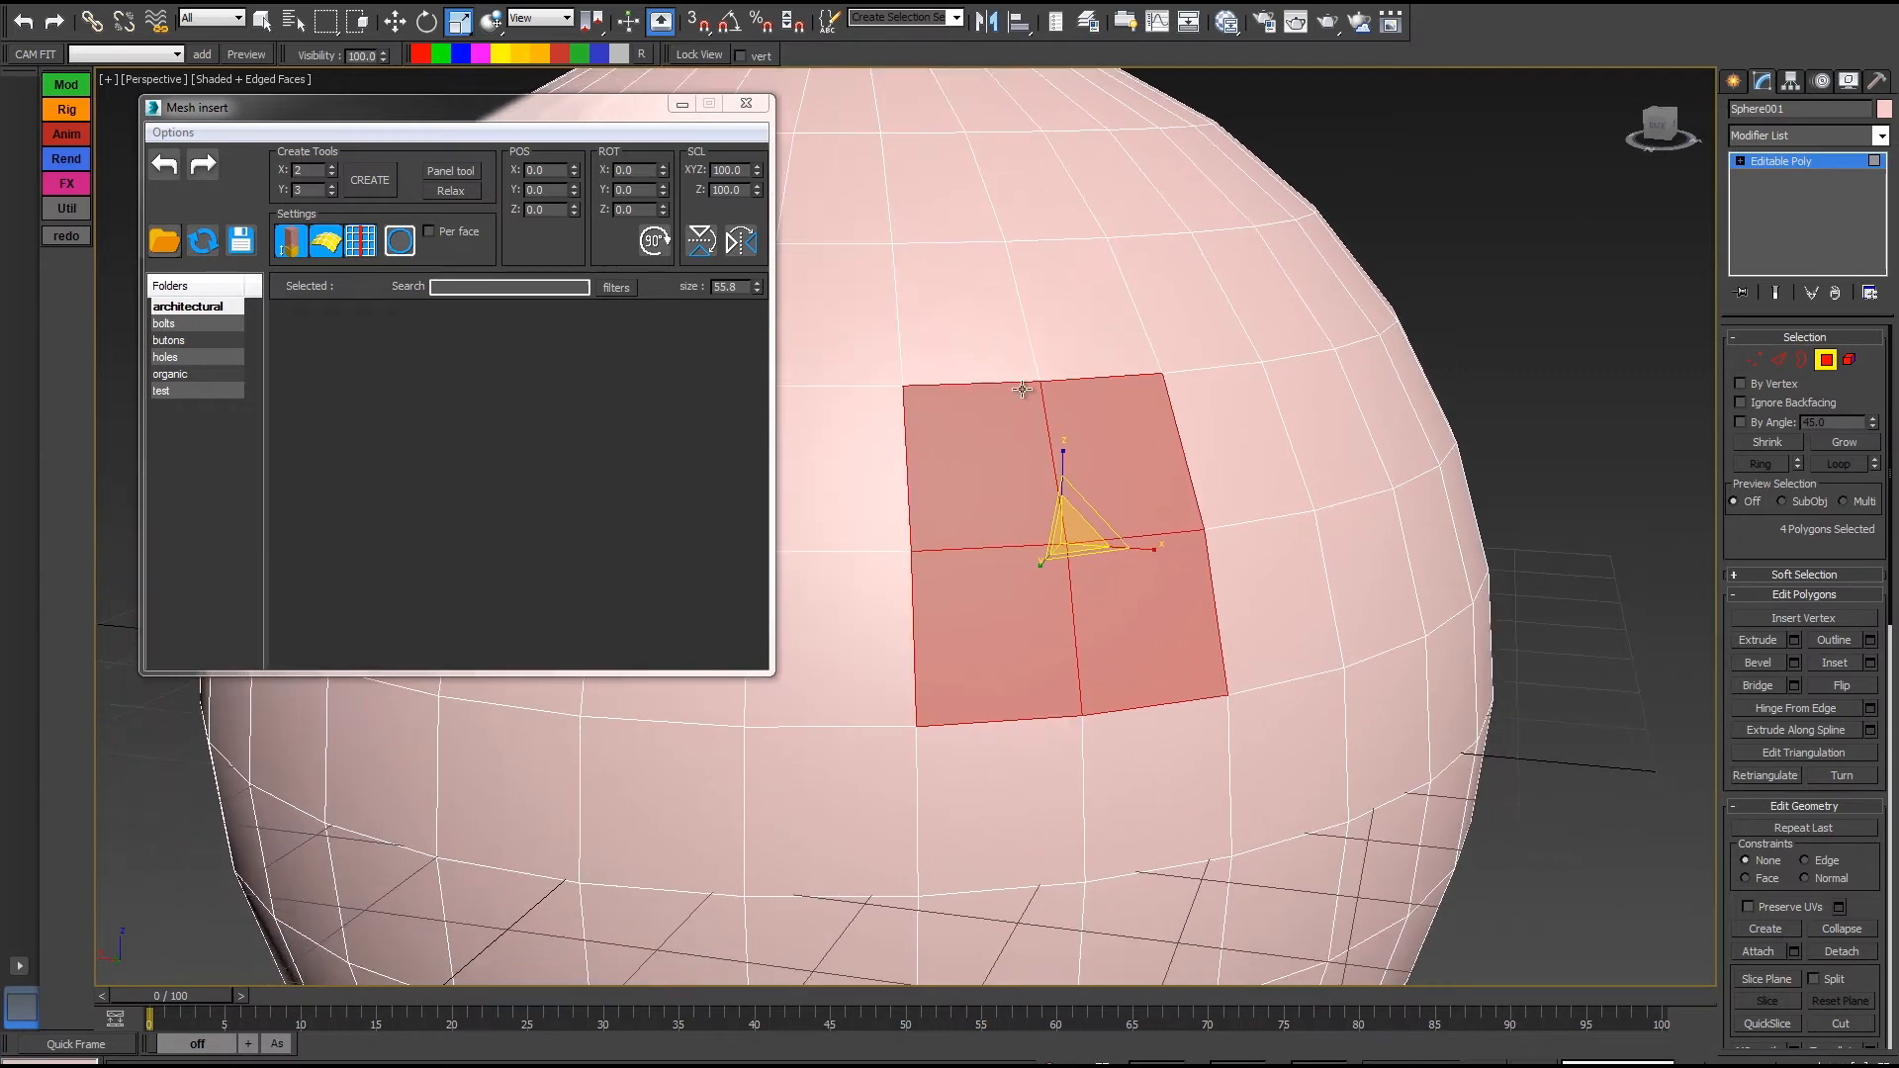
# Switch Mesh insert to SAME Borders mode and back to FREE Borders mode
pyautogui.click(401, 248)
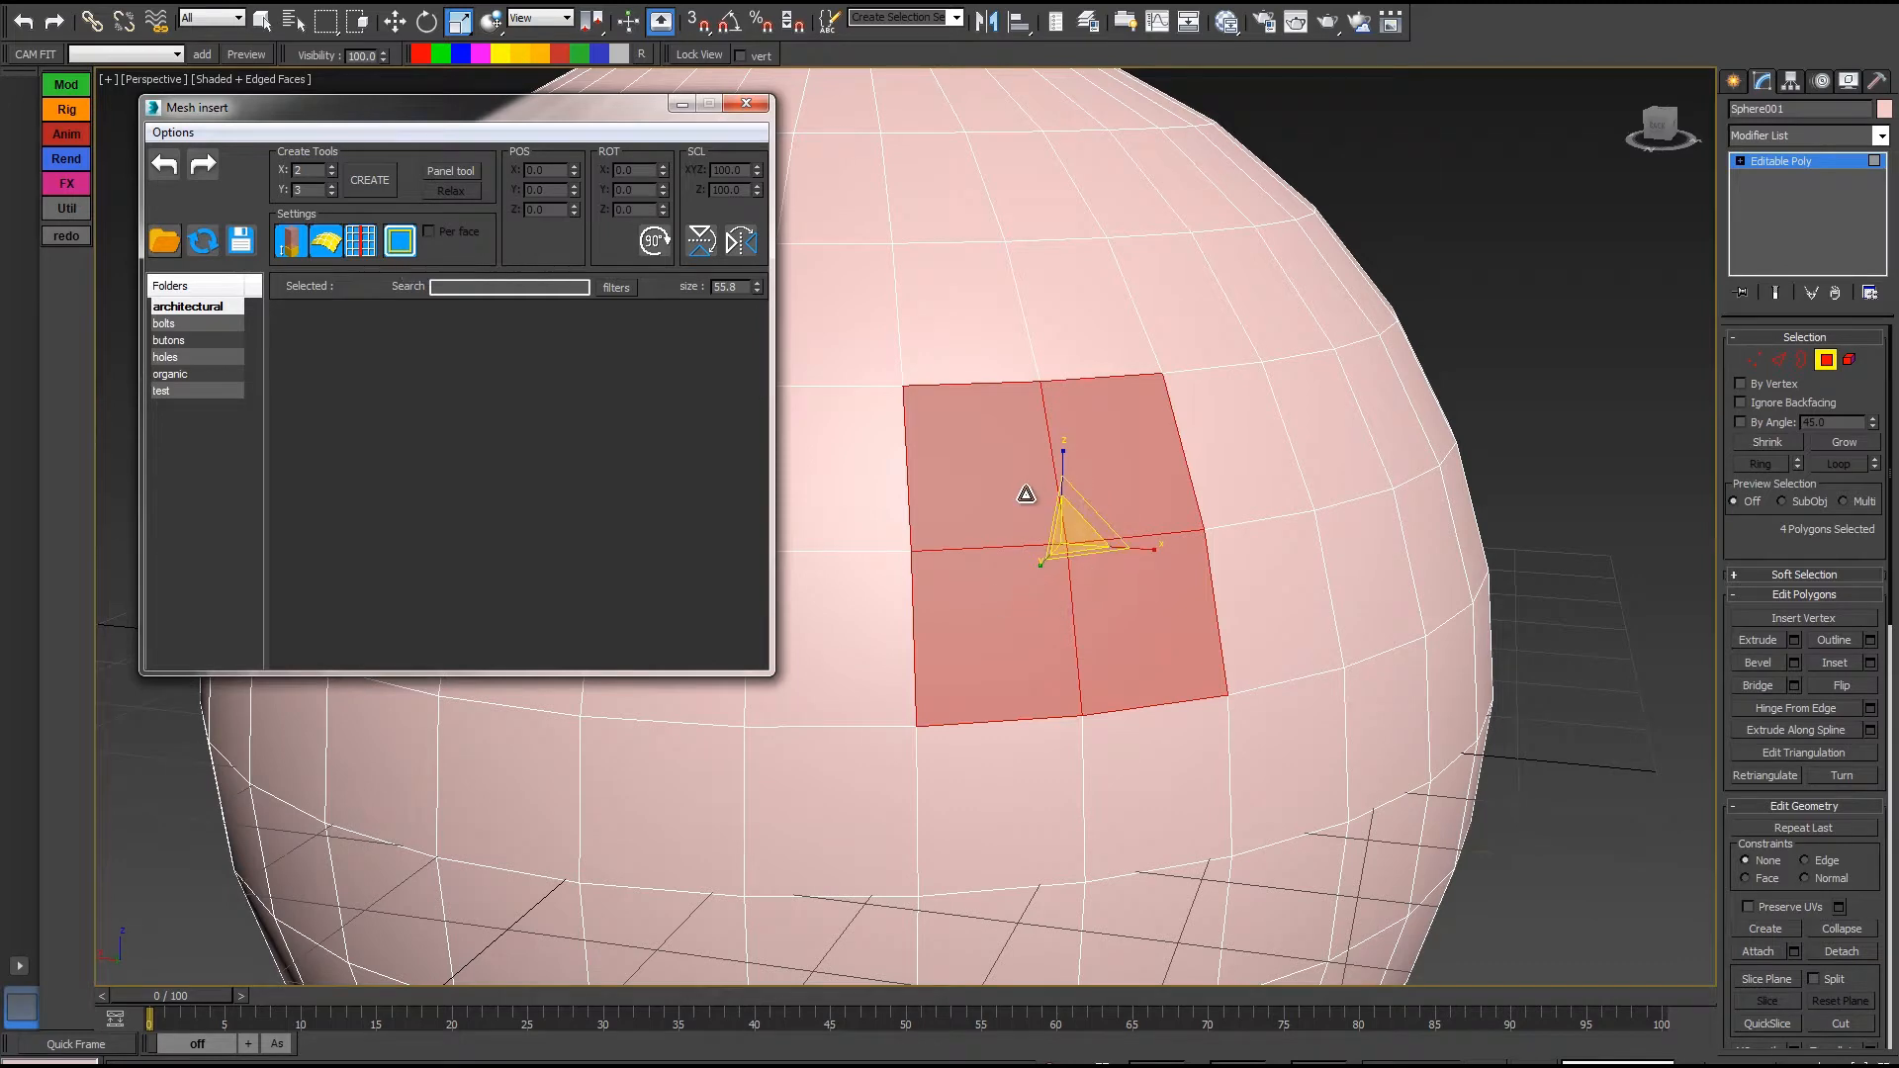
pyautogui.scroll(-3, 1041, 491)
pyautogui.scroll(2, 1140, 390)
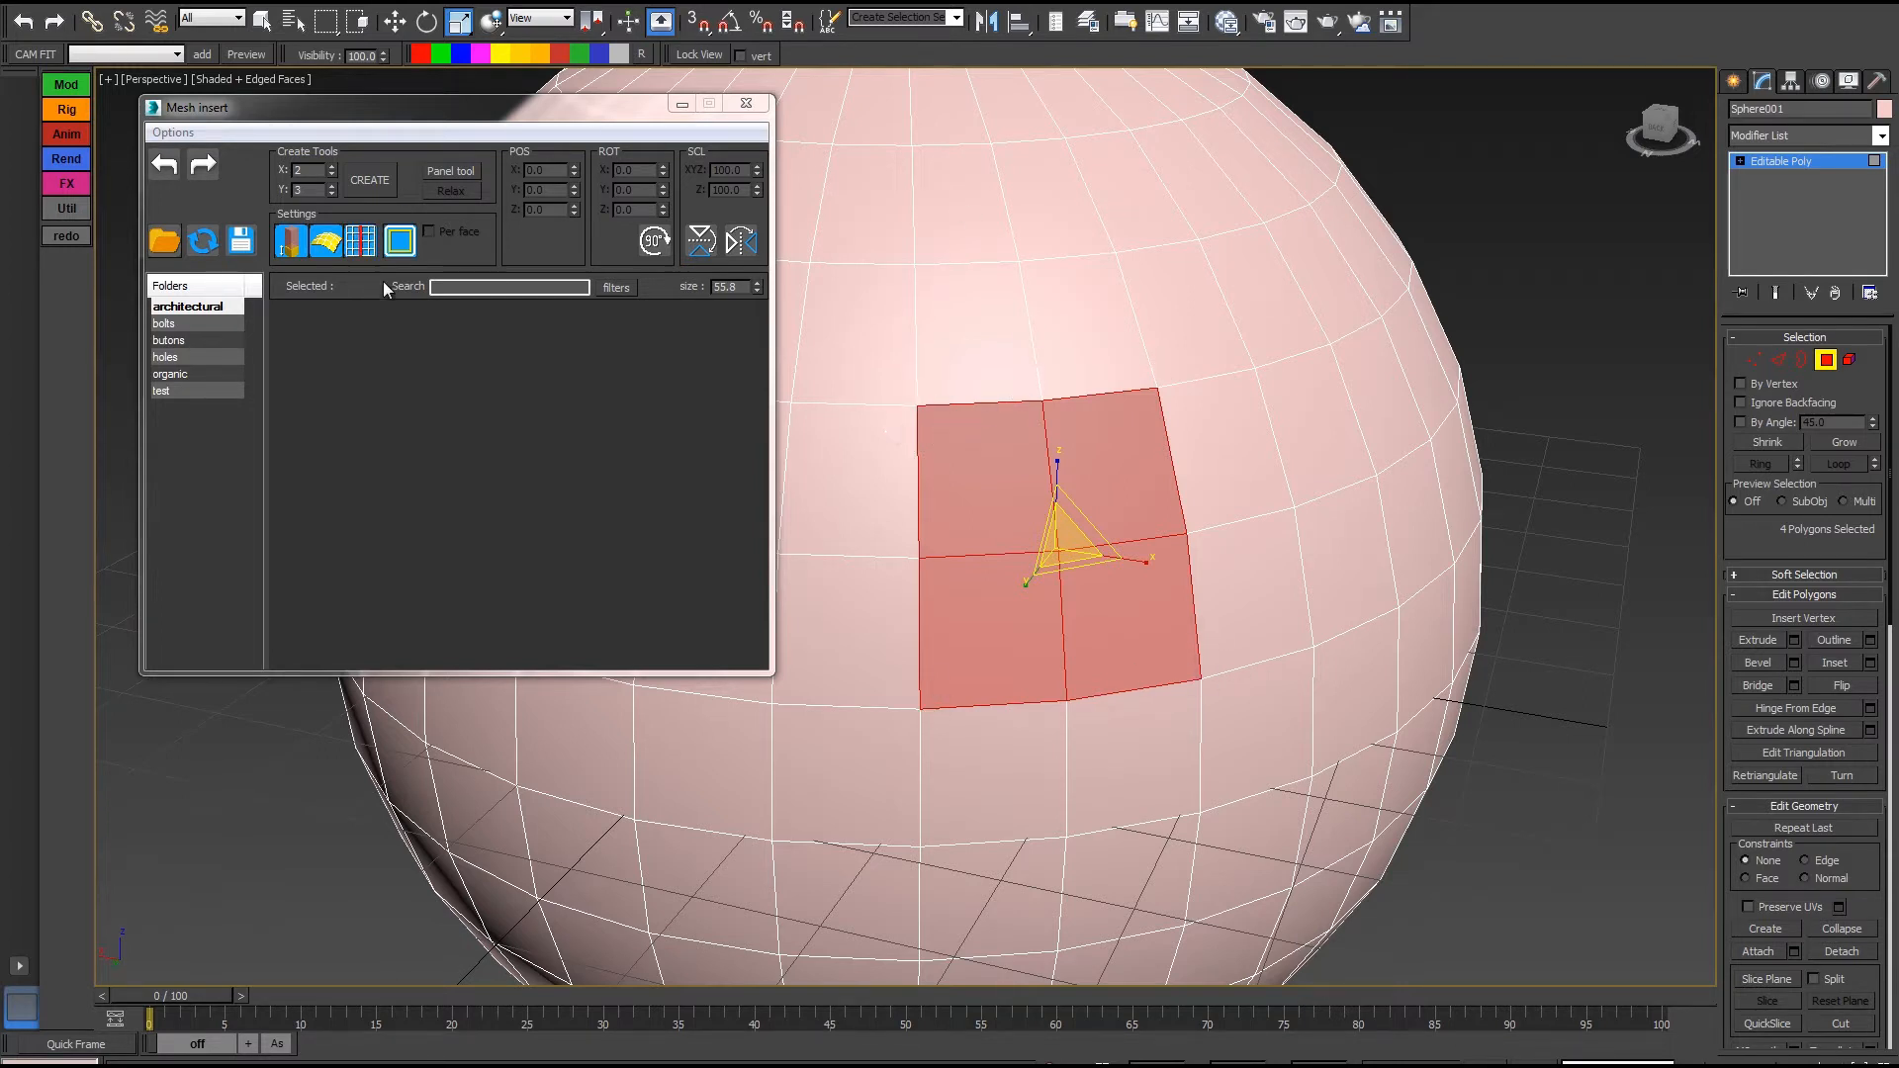
pyautogui.click(400, 251)
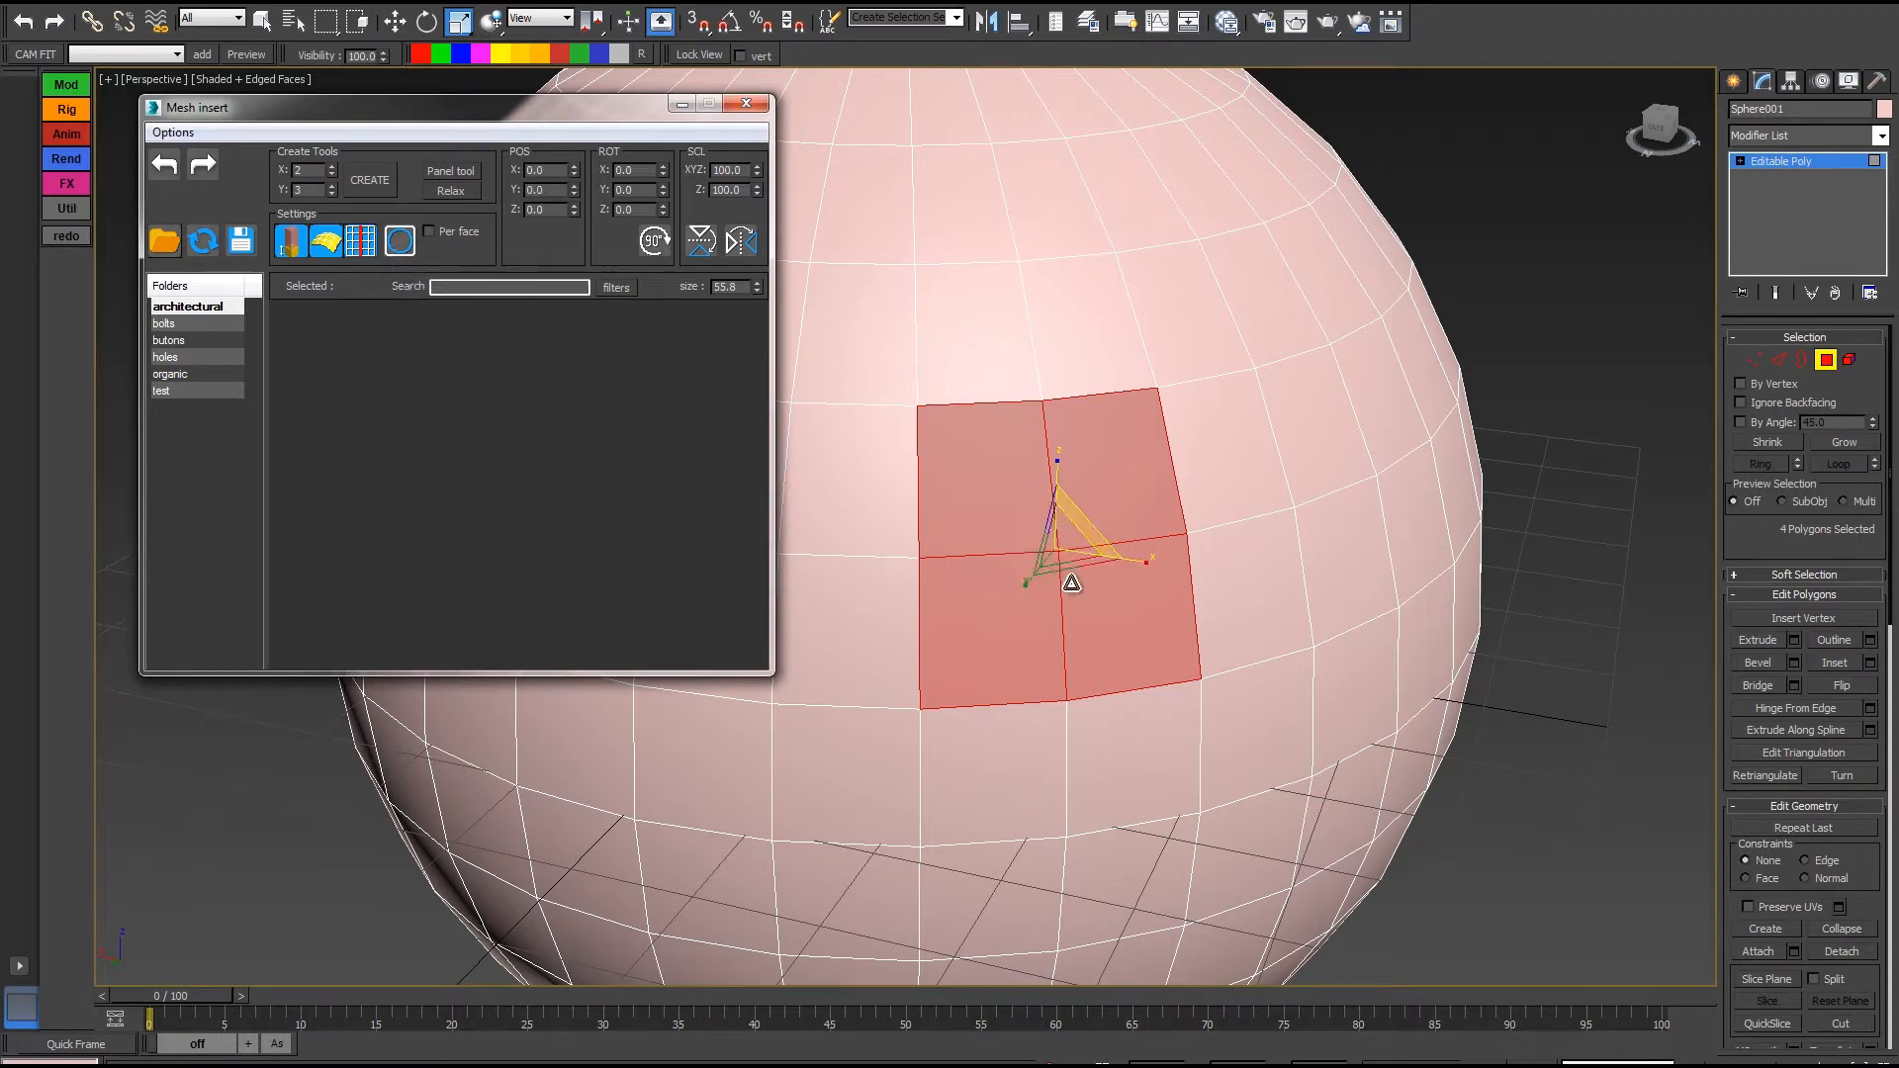
# Set the Mesh insert border option to SAME Borders mode
pyautogui.keyDown('alt'); pyautogui.moveTo(966, 553); pyautogui.dragTo(1014, 502, button='middle'); pyautogui.keyUp('alt')
pyautogui.scroll(2, 1000, 492)
pyautogui.scroll(-5, 1000, 492)
pyautogui.scroll(1, 1014, 501)
pyautogui.scroll(1, 1013, 500)
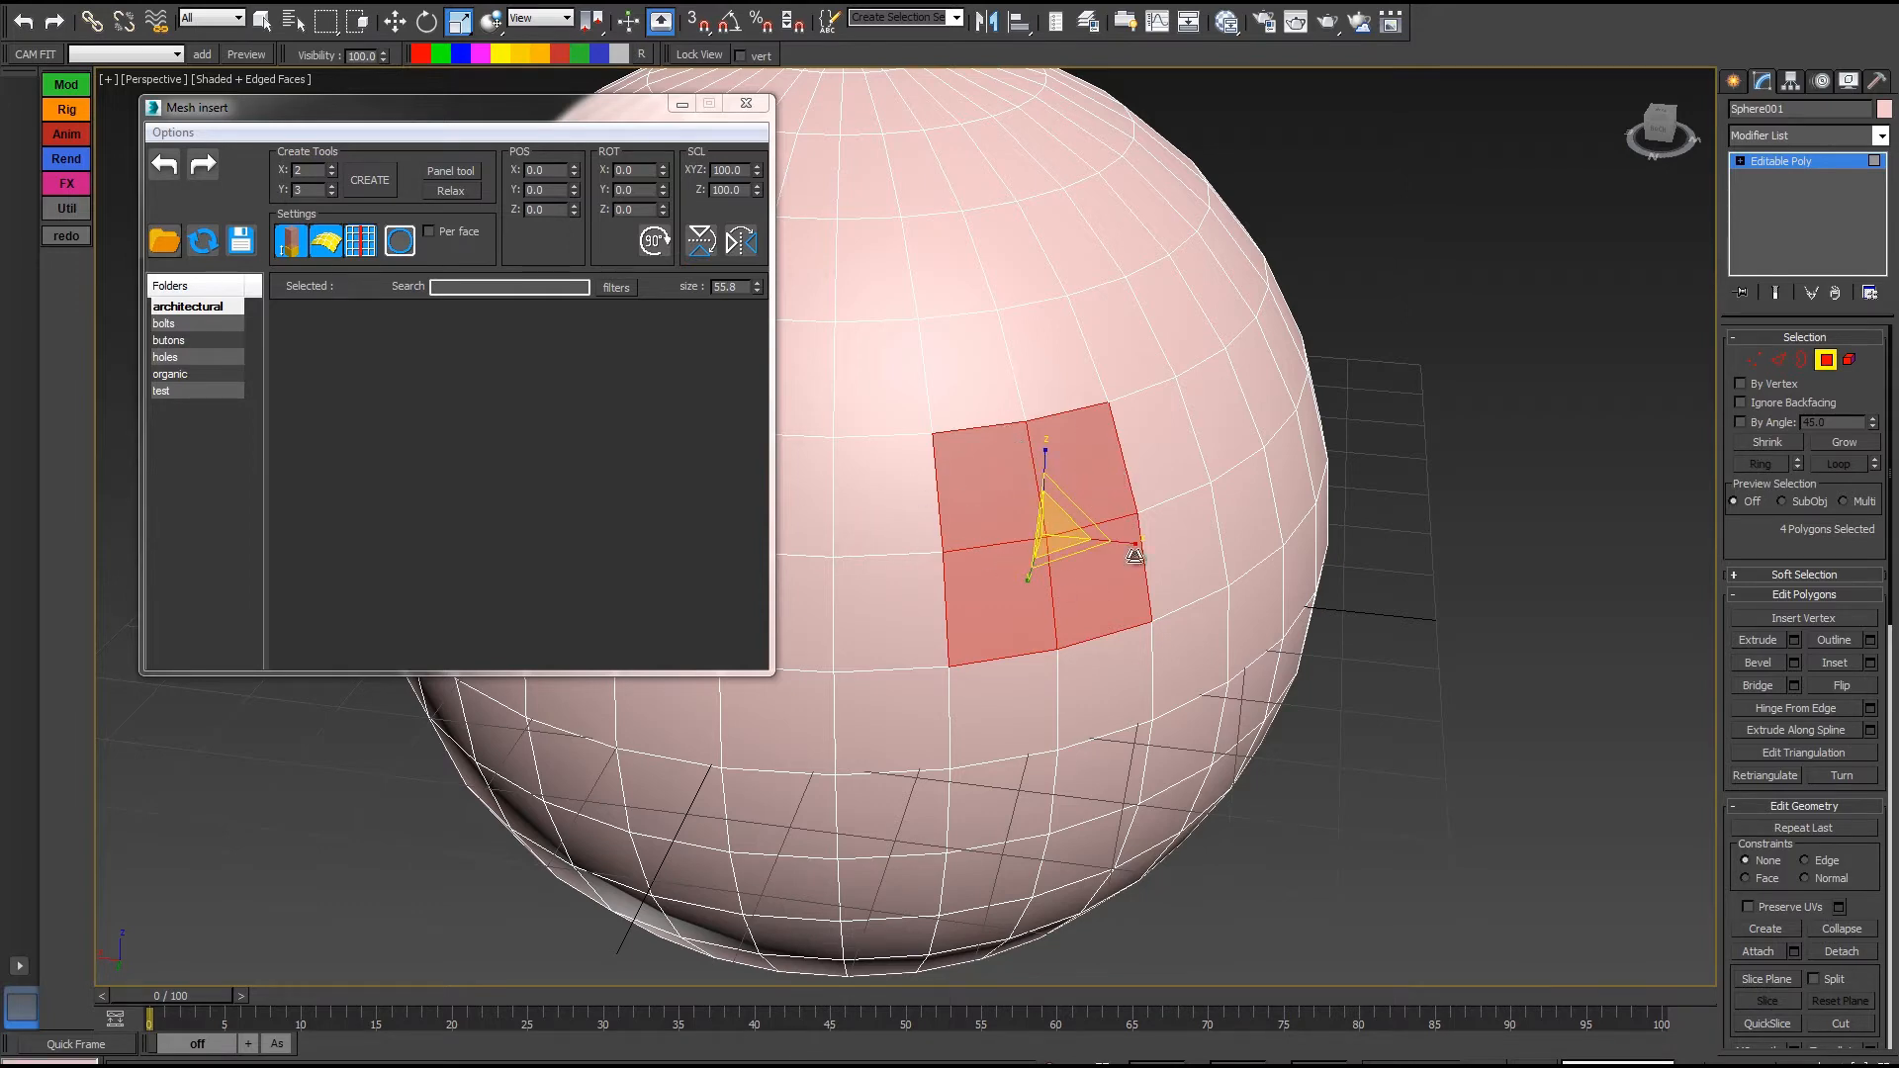
pyautogui.scroll(2, 1005, 495)
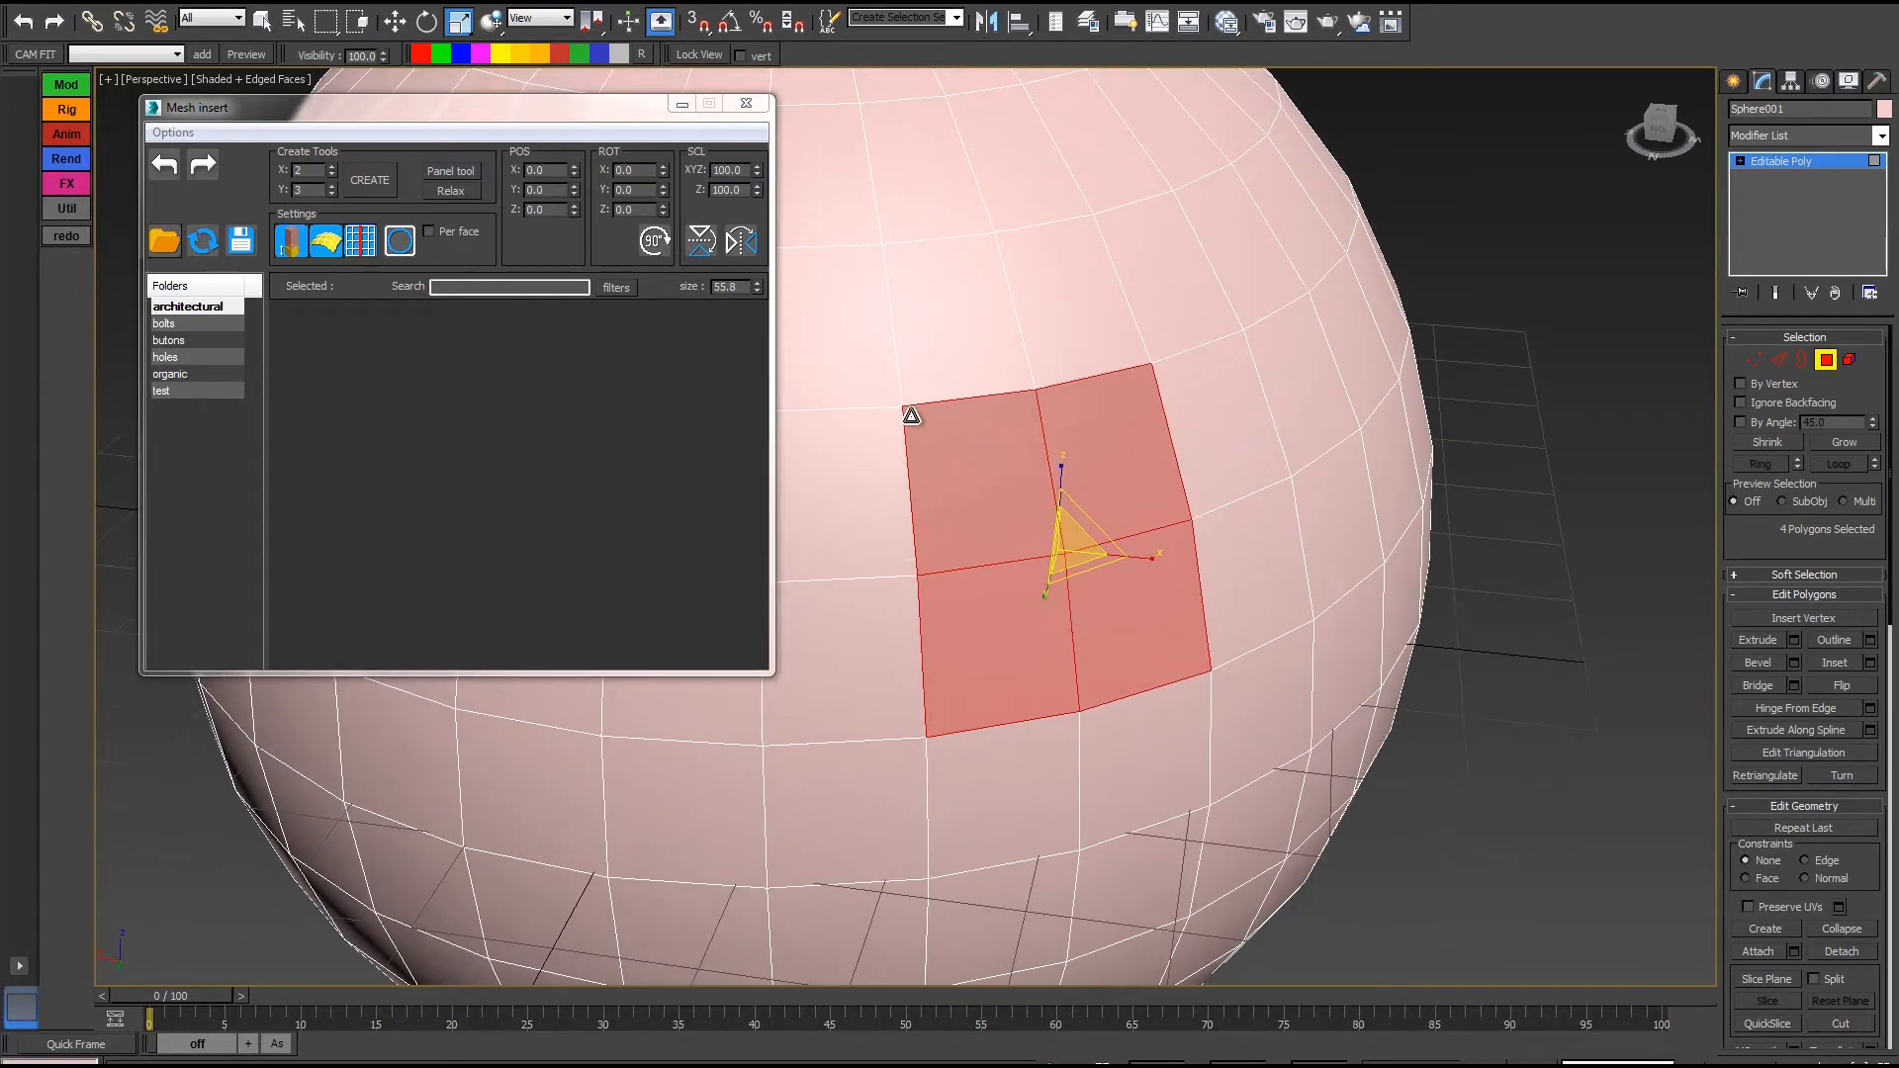
pyautogui.moveTo(1050, 512)
pyautogui.keyDown('alt'); pyautogui.mouseDown(button='middle')
pyautogui.moveTo(1088, 500)
pyautogui.moveTo(1005, 530)
pyautogui.moveTo(1045, 498)
pyautogui.mouseUp(button='middle'); pyautogui.keyUp('alt')
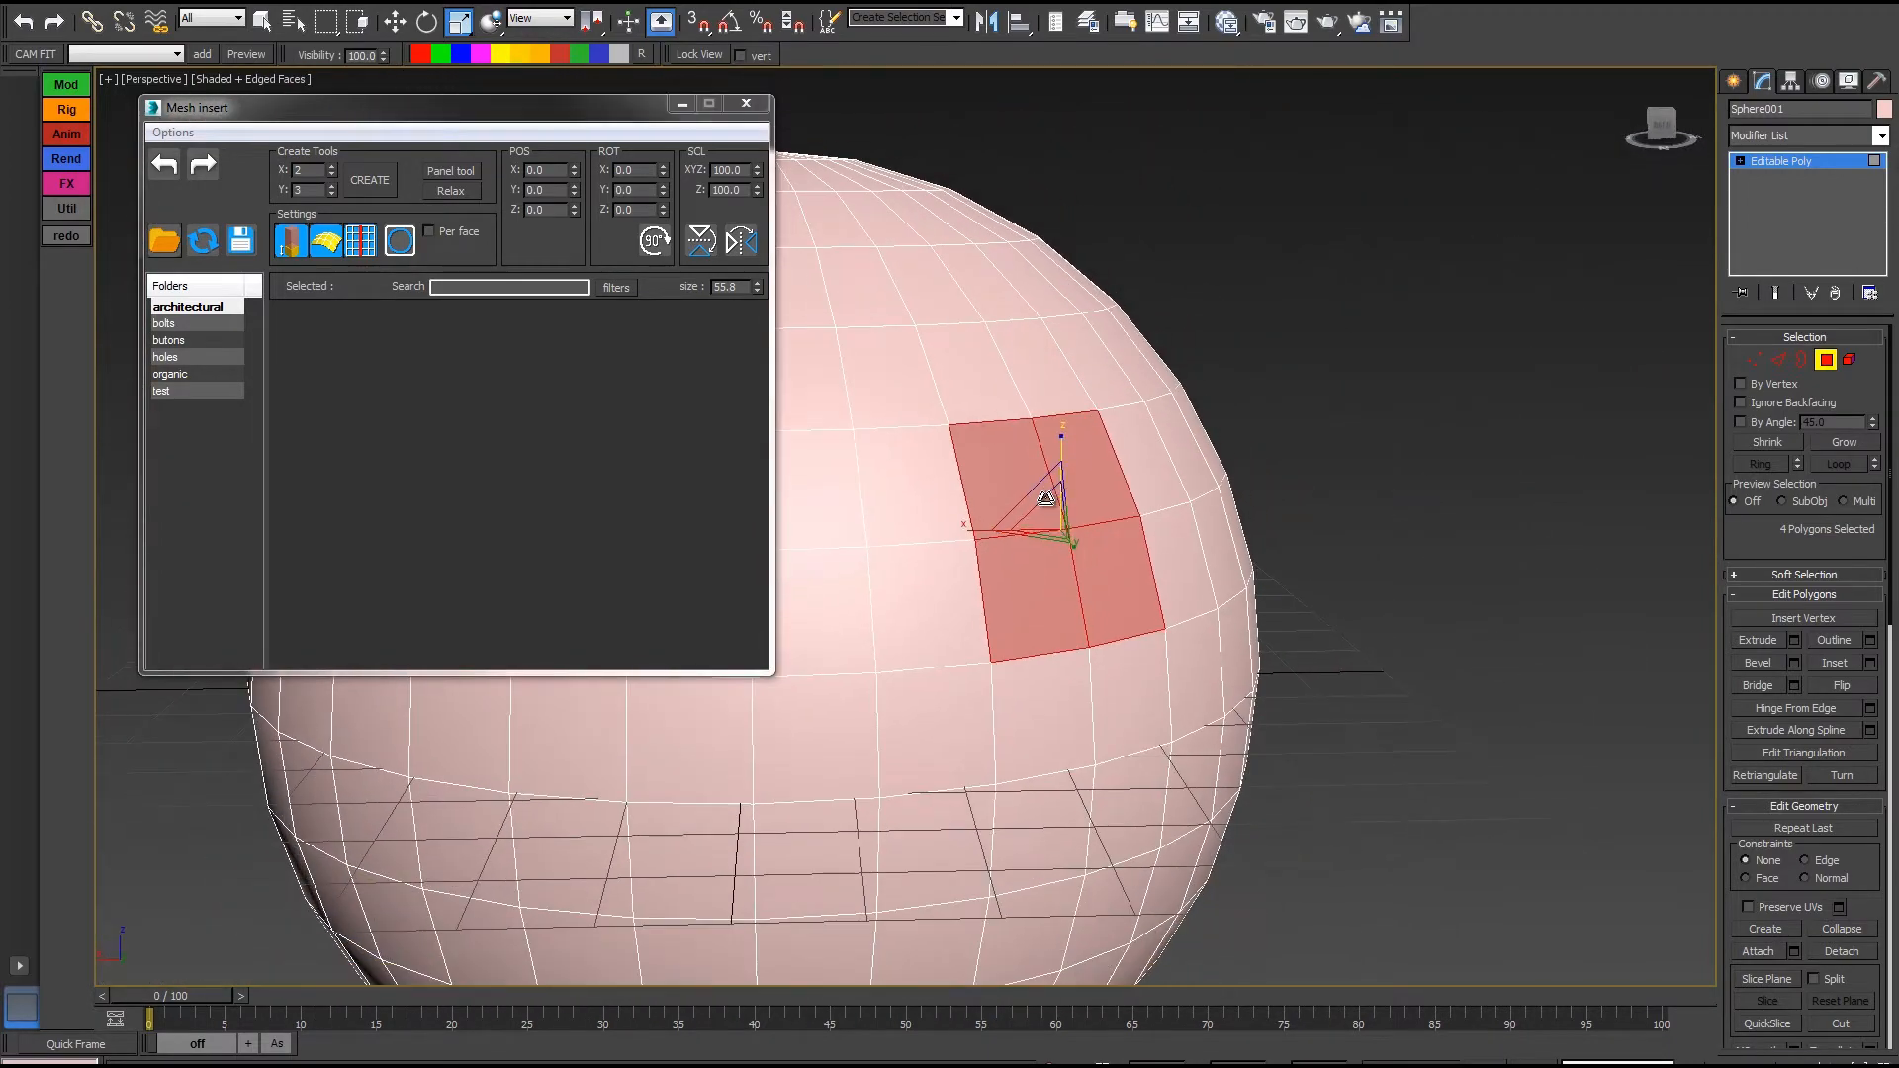
pyautogui.click(398, 245)
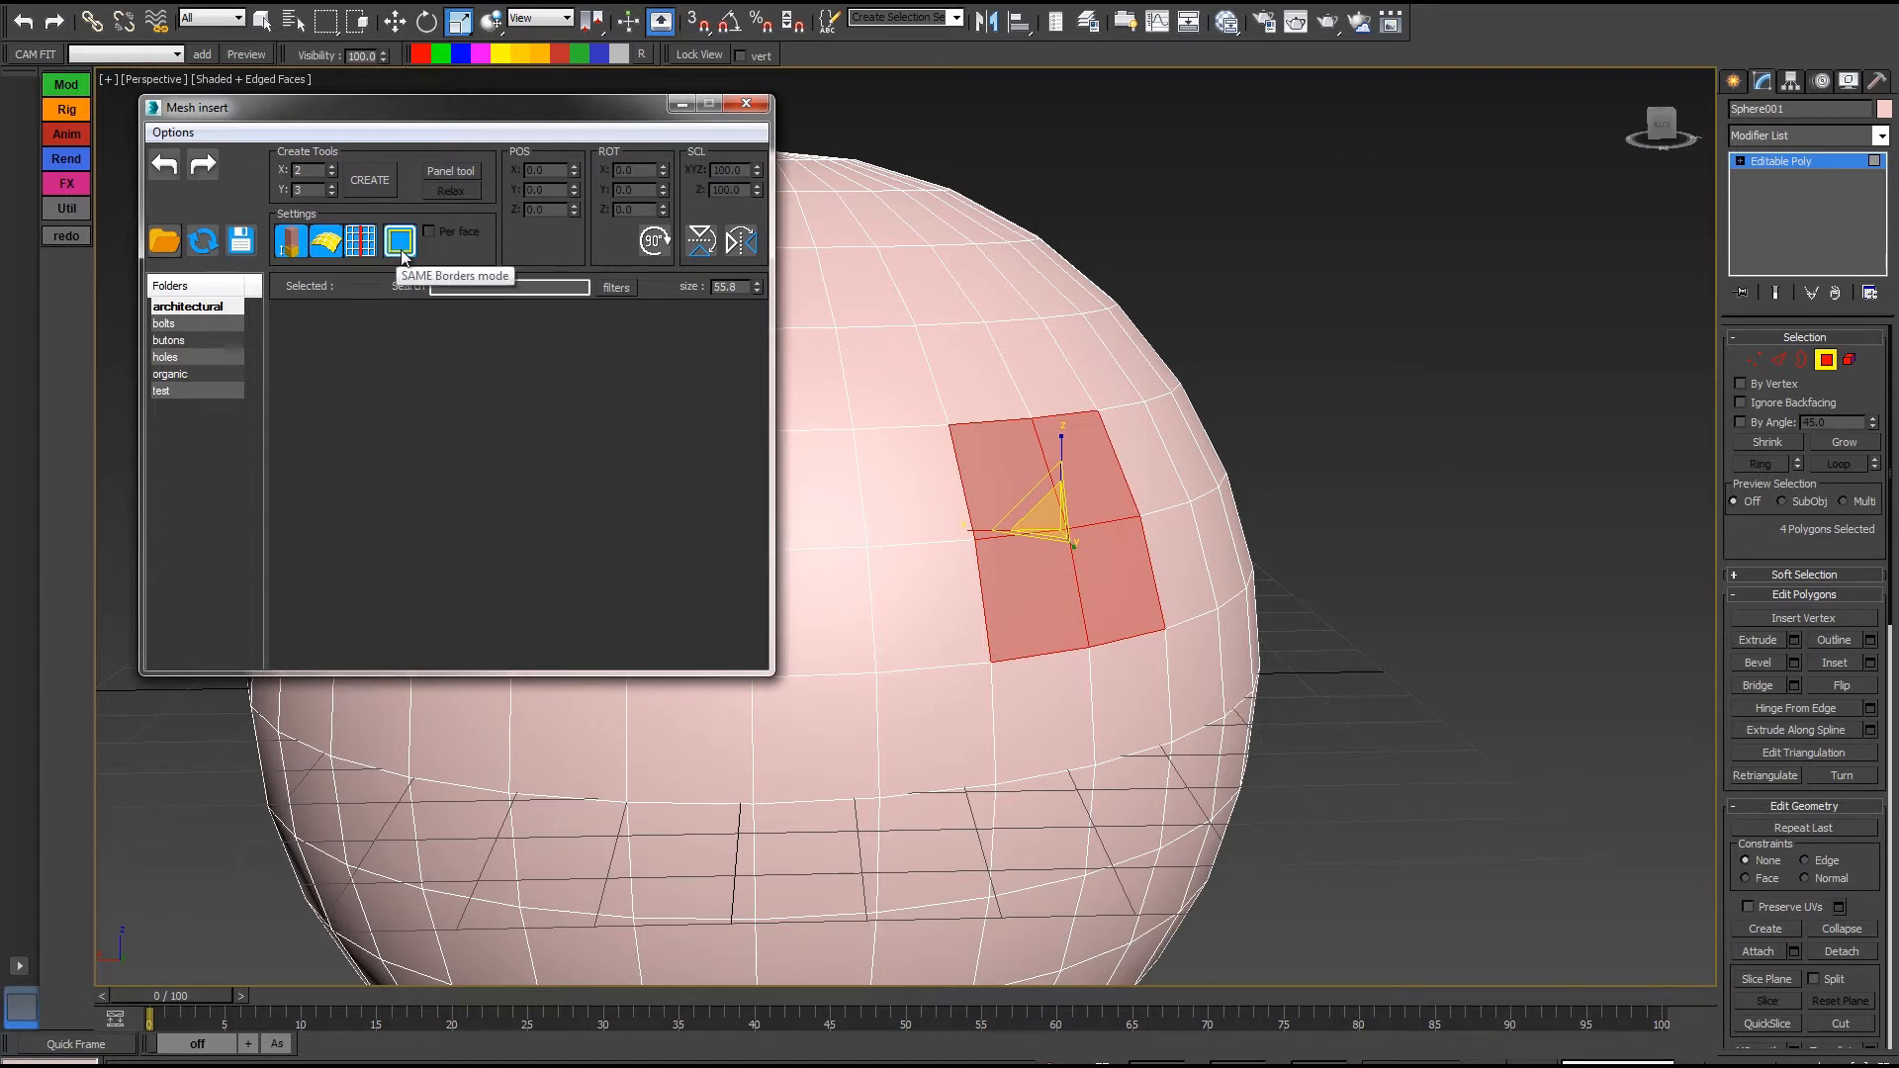
# Leave polygon editing and move the sphere along X, well away from the grid's centre
pyautogui.click(1830, 359)
pyautogui.keyDown('alt'); pyautogui.moveTo(1335, 366); pyautogui.dragTo(1304, 463, button='middle'); pyautogui.keyUp('alt')
pyautogui.scroll(-3, 1304, 461)
pyautogui.press('w')
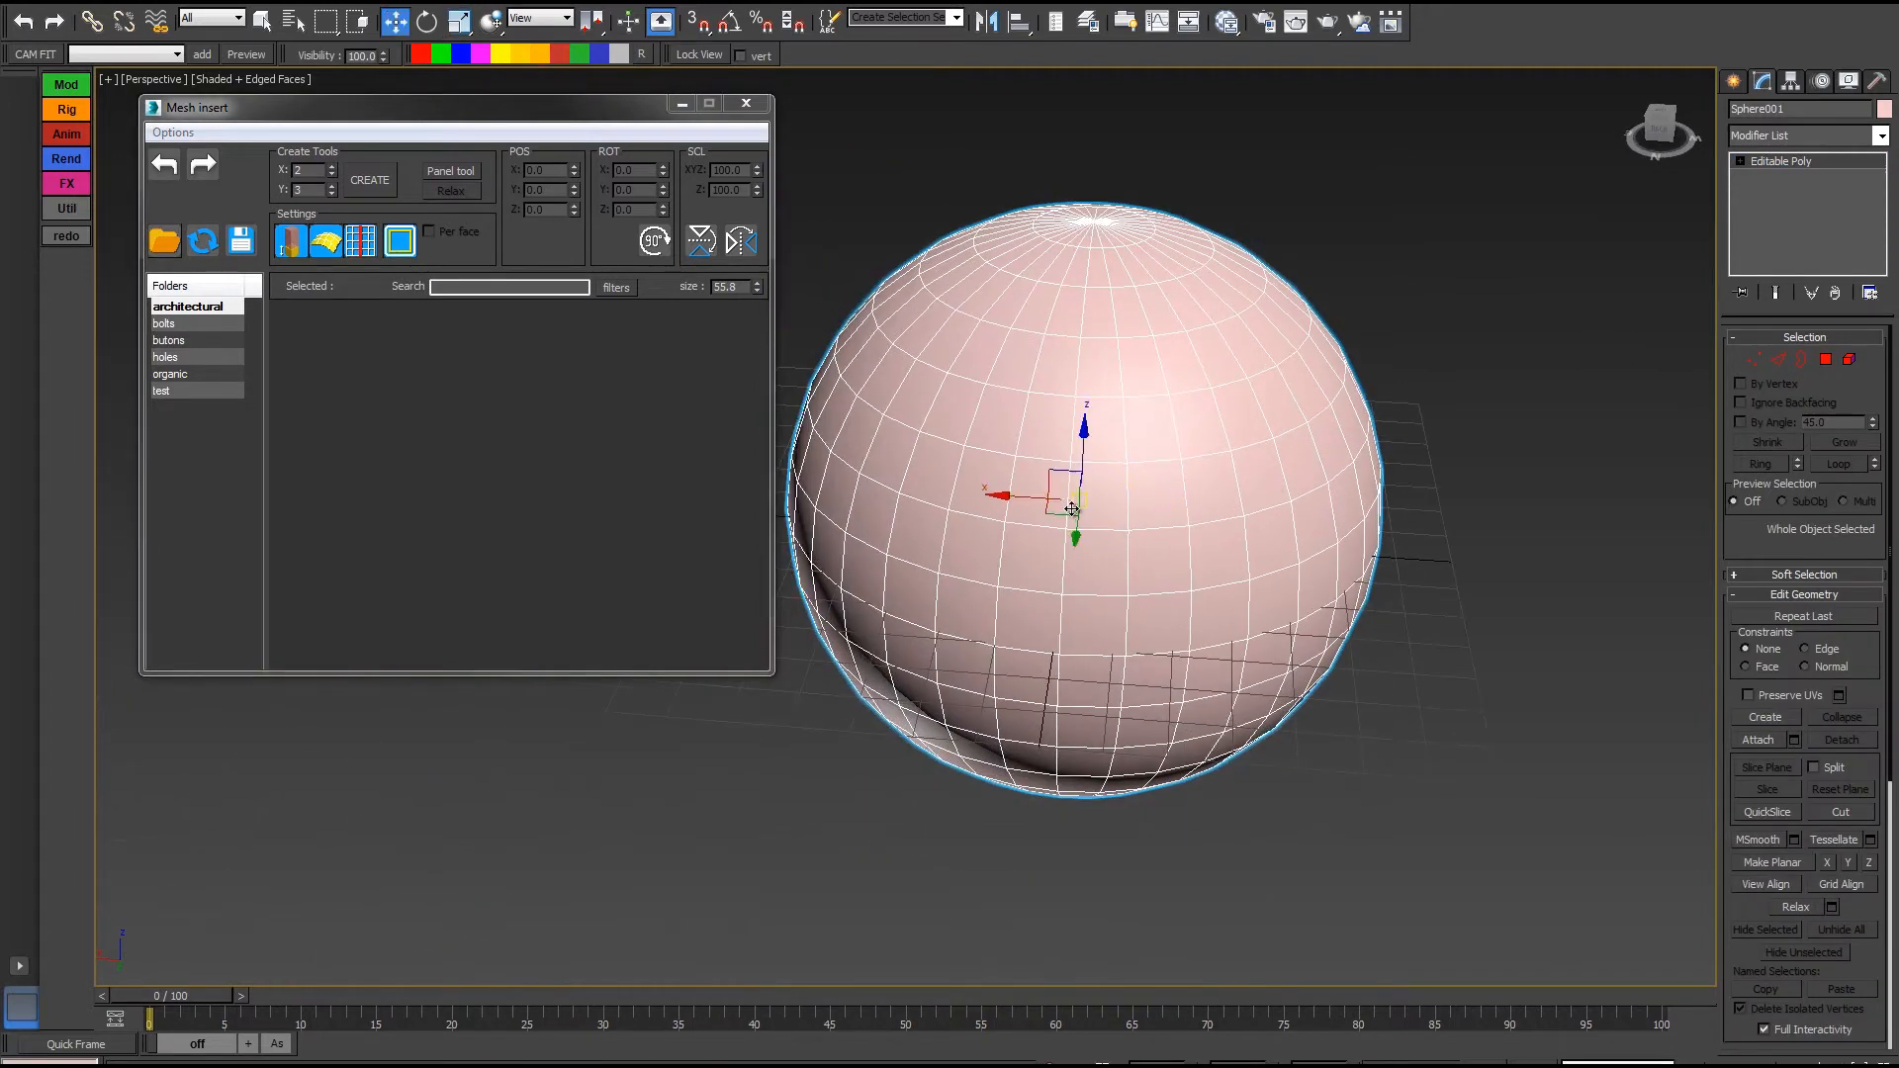
pyautogui.moveTo(1066, 508); pyautogui.dragTo(1745, 512)
pyautogui.moveTo(1211, 511)
pyautogui.mouseDown(button='middle')
pyautogui.moveTo(1163, 564)
pyautogui.moveTo(1197, 566)
pyautogui.moveTo(1141, 513)
pyautogui.moveTo(1135, 530)
pyautogui.moveTo(1211, 504)
pyautogui.mouseUp(button='middle')
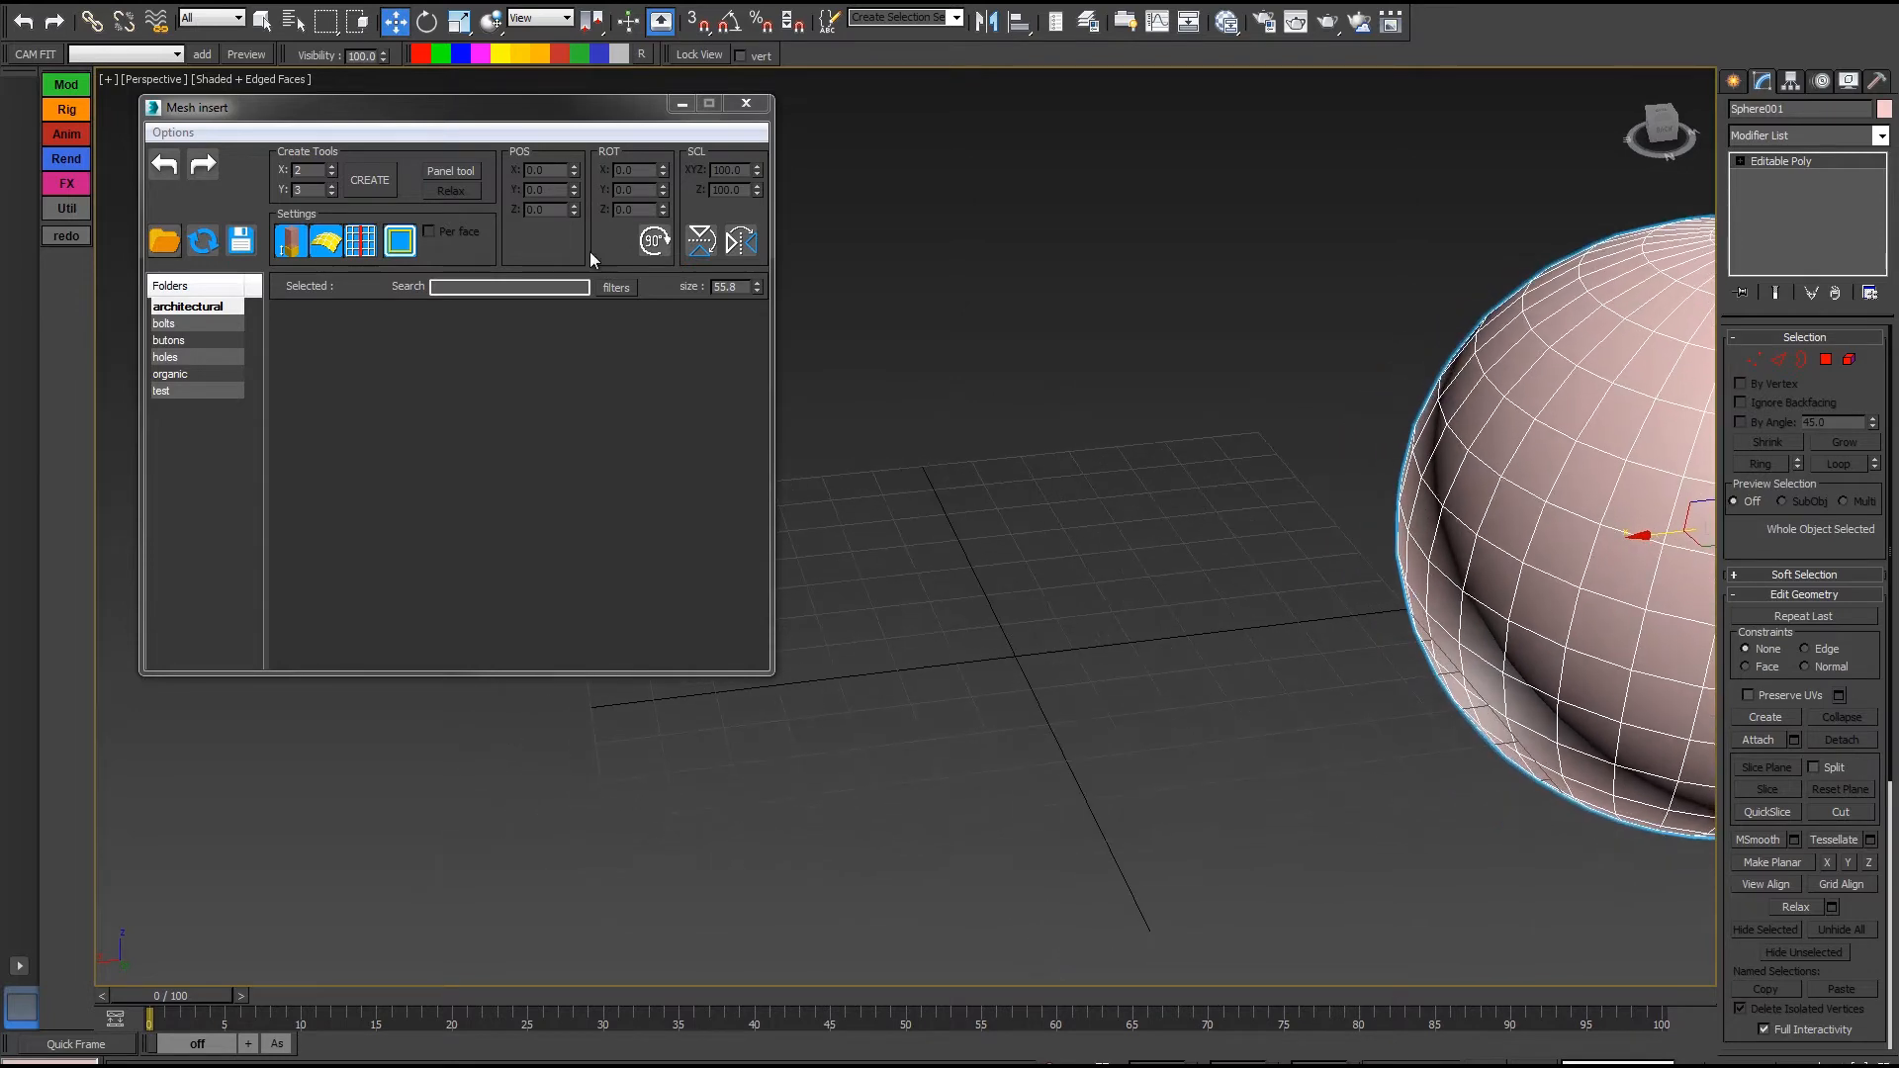
# Create a Mesh insert base plane with 2 segments in X and 2 in Y
pyautogui.click(331, 193)
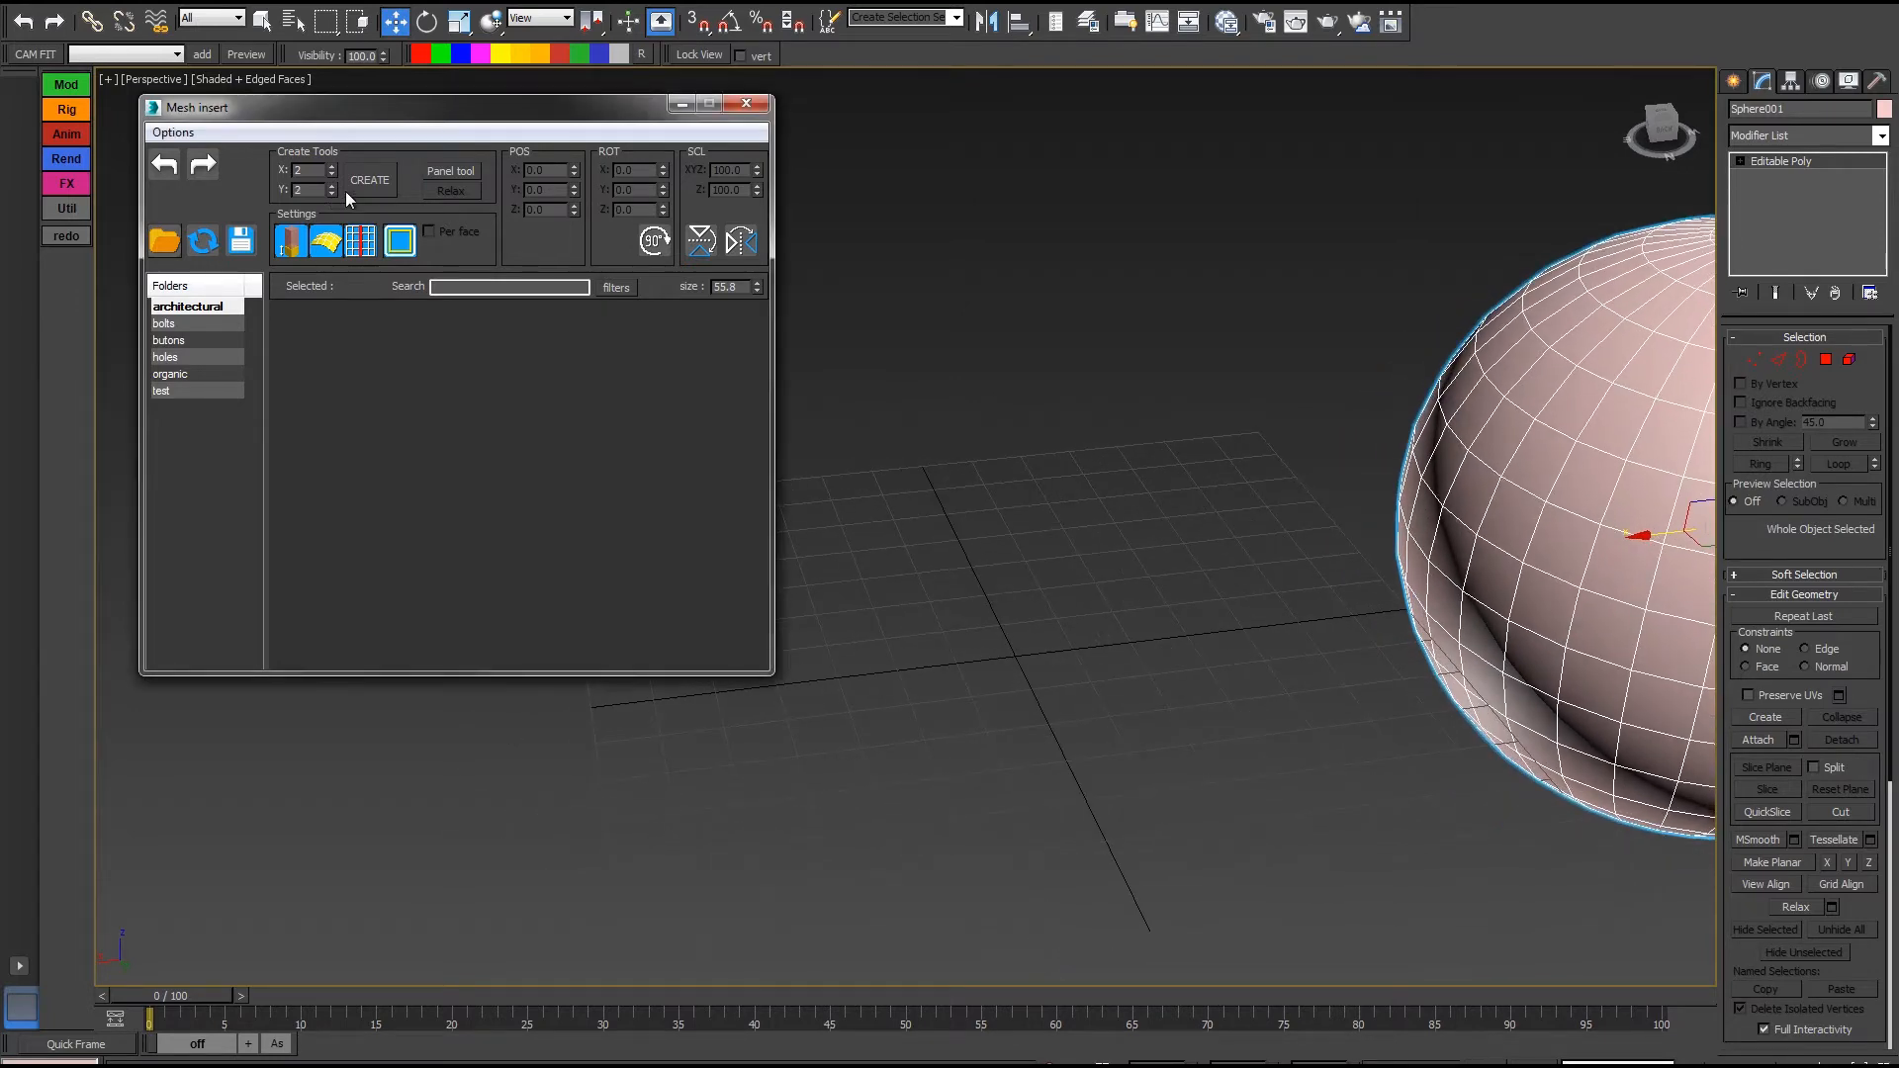
pyautogui.click(384, 186)
pyautogui.moveTo(955, 516); pyautogui.dragTo(1048, 457, button='middle')
pyautogui.scroll(3, 1048, 456)
pyautogui.moveTo(1177, 571); pyautogui.dragTo(1170, 499, button='middle')
pyautogui.scroll(2, 1170, 499)
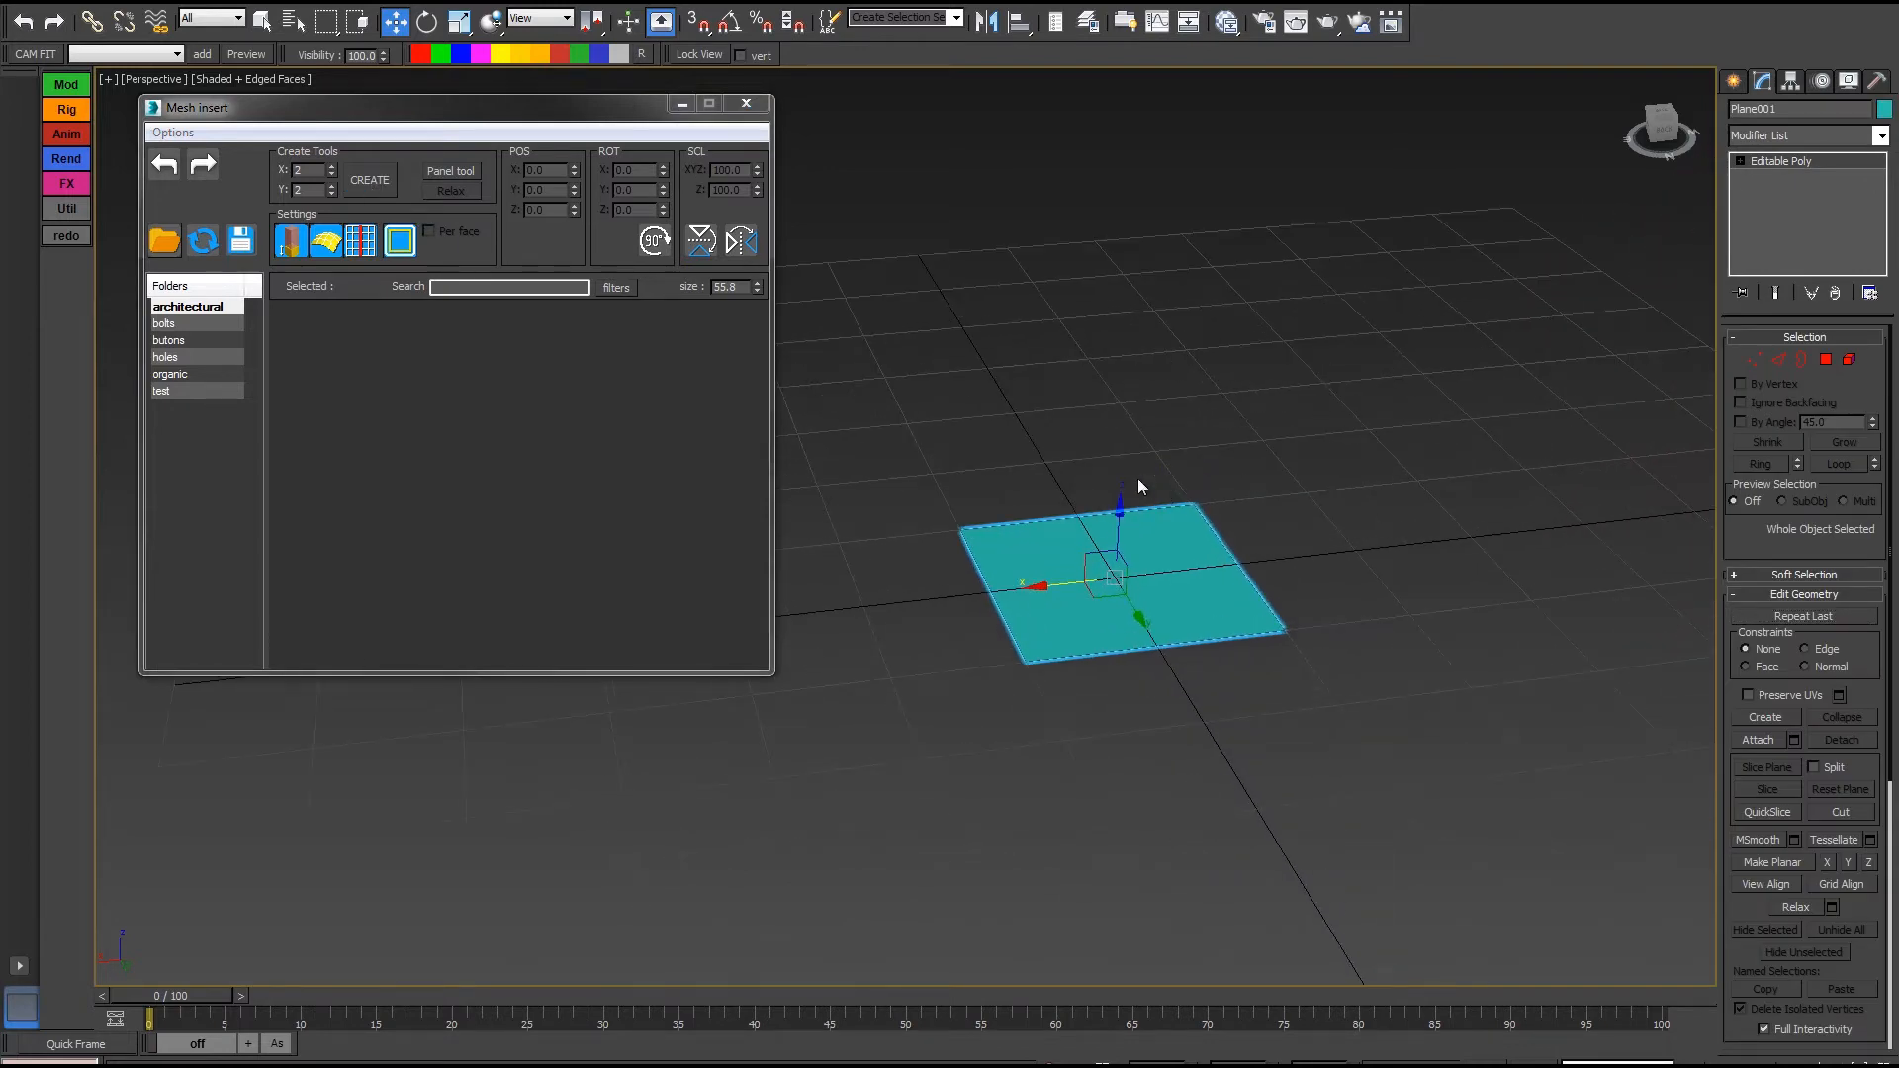
# Hide the viewport grid, toggling the edged-faces display off and on again
pyautogui.press('F4')
pyautogui.press('g')
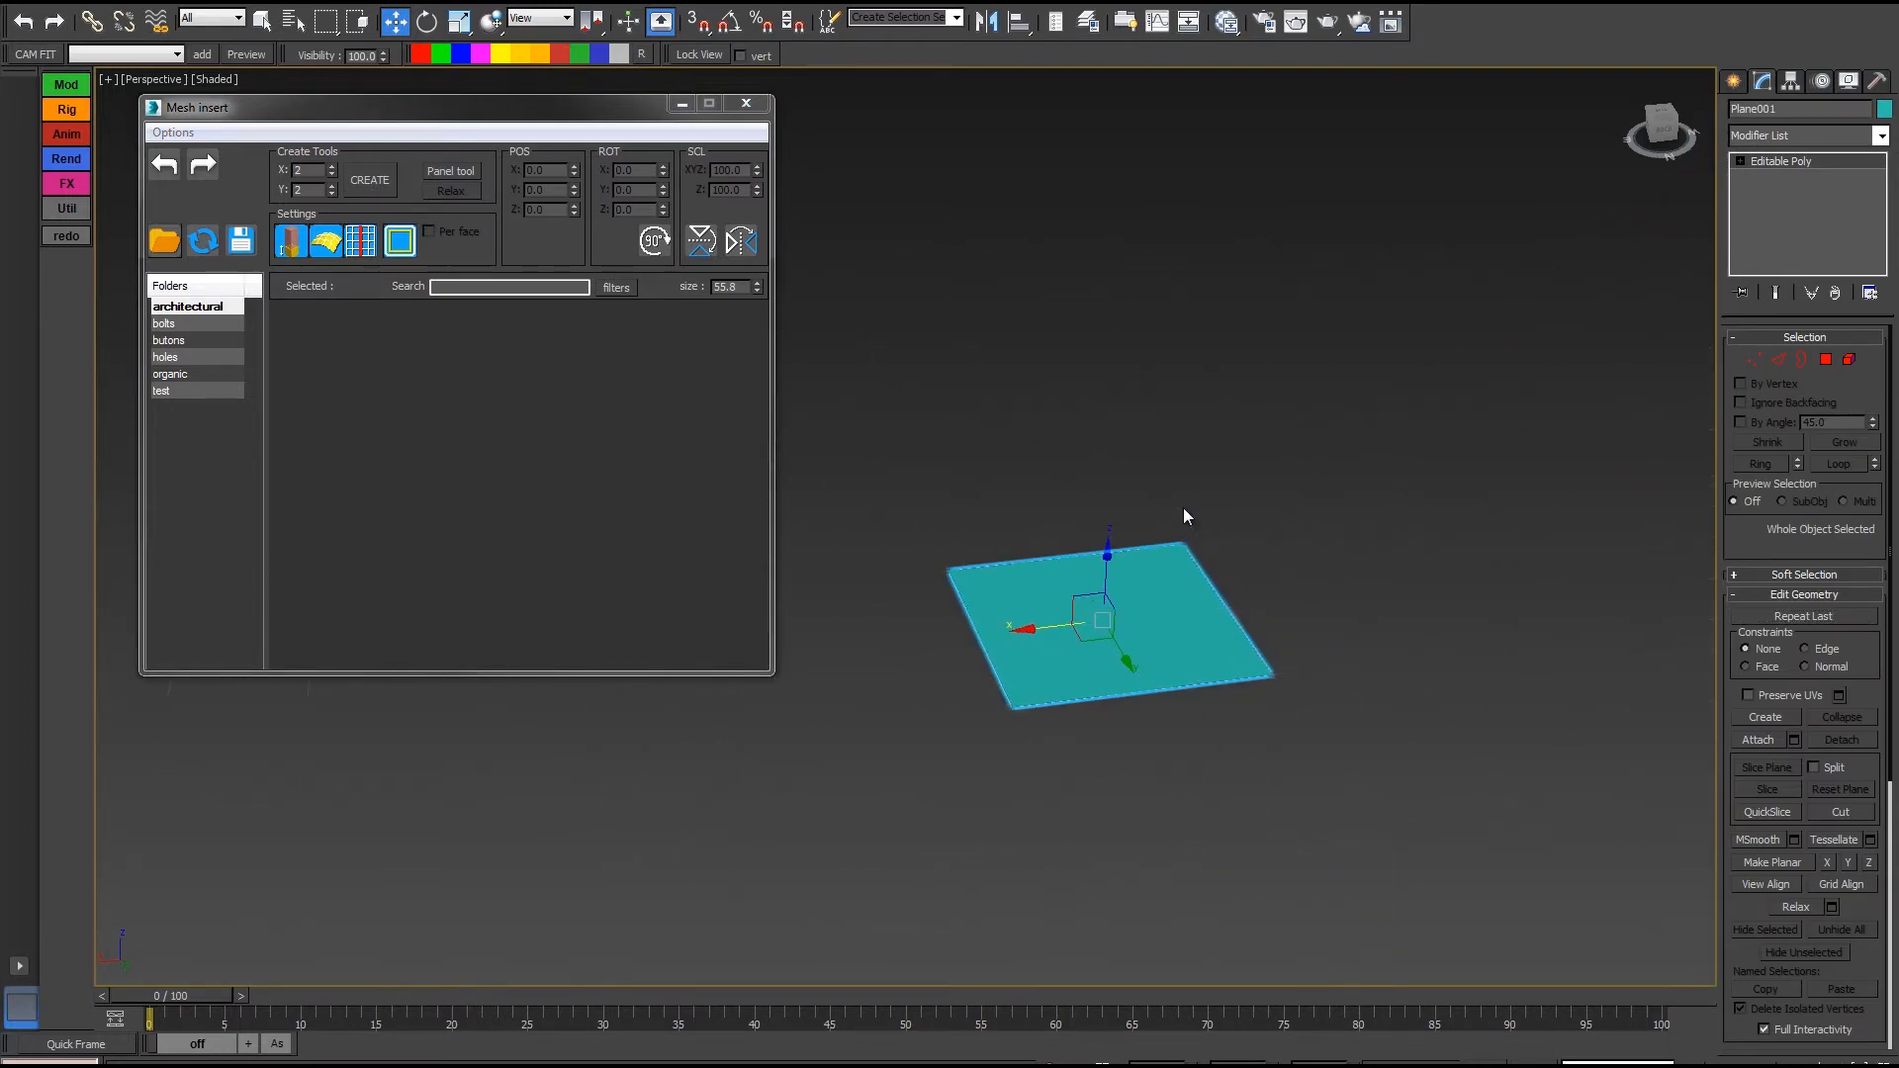
pyautogui.press('F4')
pyautogui.keyDown('alt'); pyautogui.moveTo(1139, 505); pyautogui.dragTo(1130, 528, button='middle'); pyautogui.keyUp('alt')
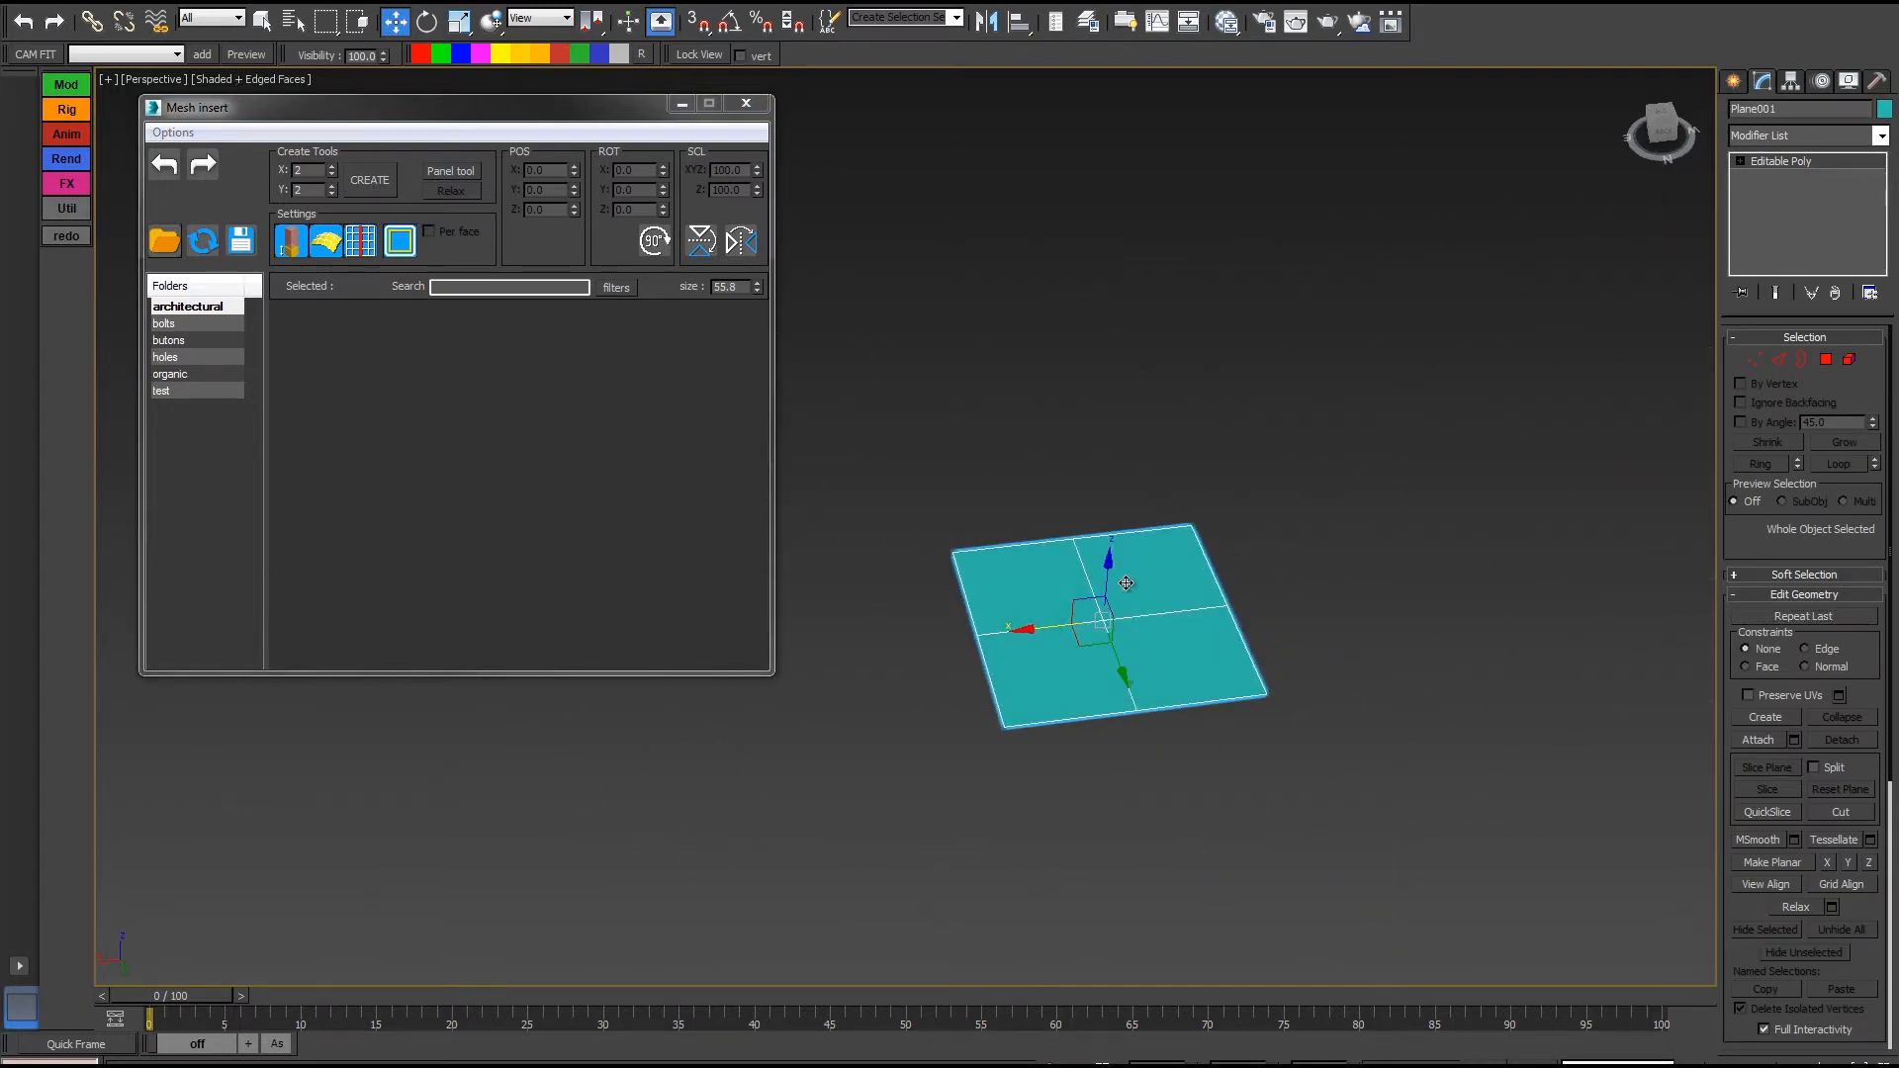
# Select all four polygons of the plane and inset them by 1.0
pyautogui.click(1825, 360)
pyautogui.click(1152, 568)
pyautogui.keyDown('ctrl'); pyautogui.click(1197, 657); pyautogui.keyUp('ctrl')
pyautogui.keyDown('ctrl'); pyautogui.click(1063, 673); pyautogui.keyUp('ctrl')
pyautogui.keyDown('ctrl'); pyautogui.click(1019, 583); pyautogui.keyUp('ctrl')
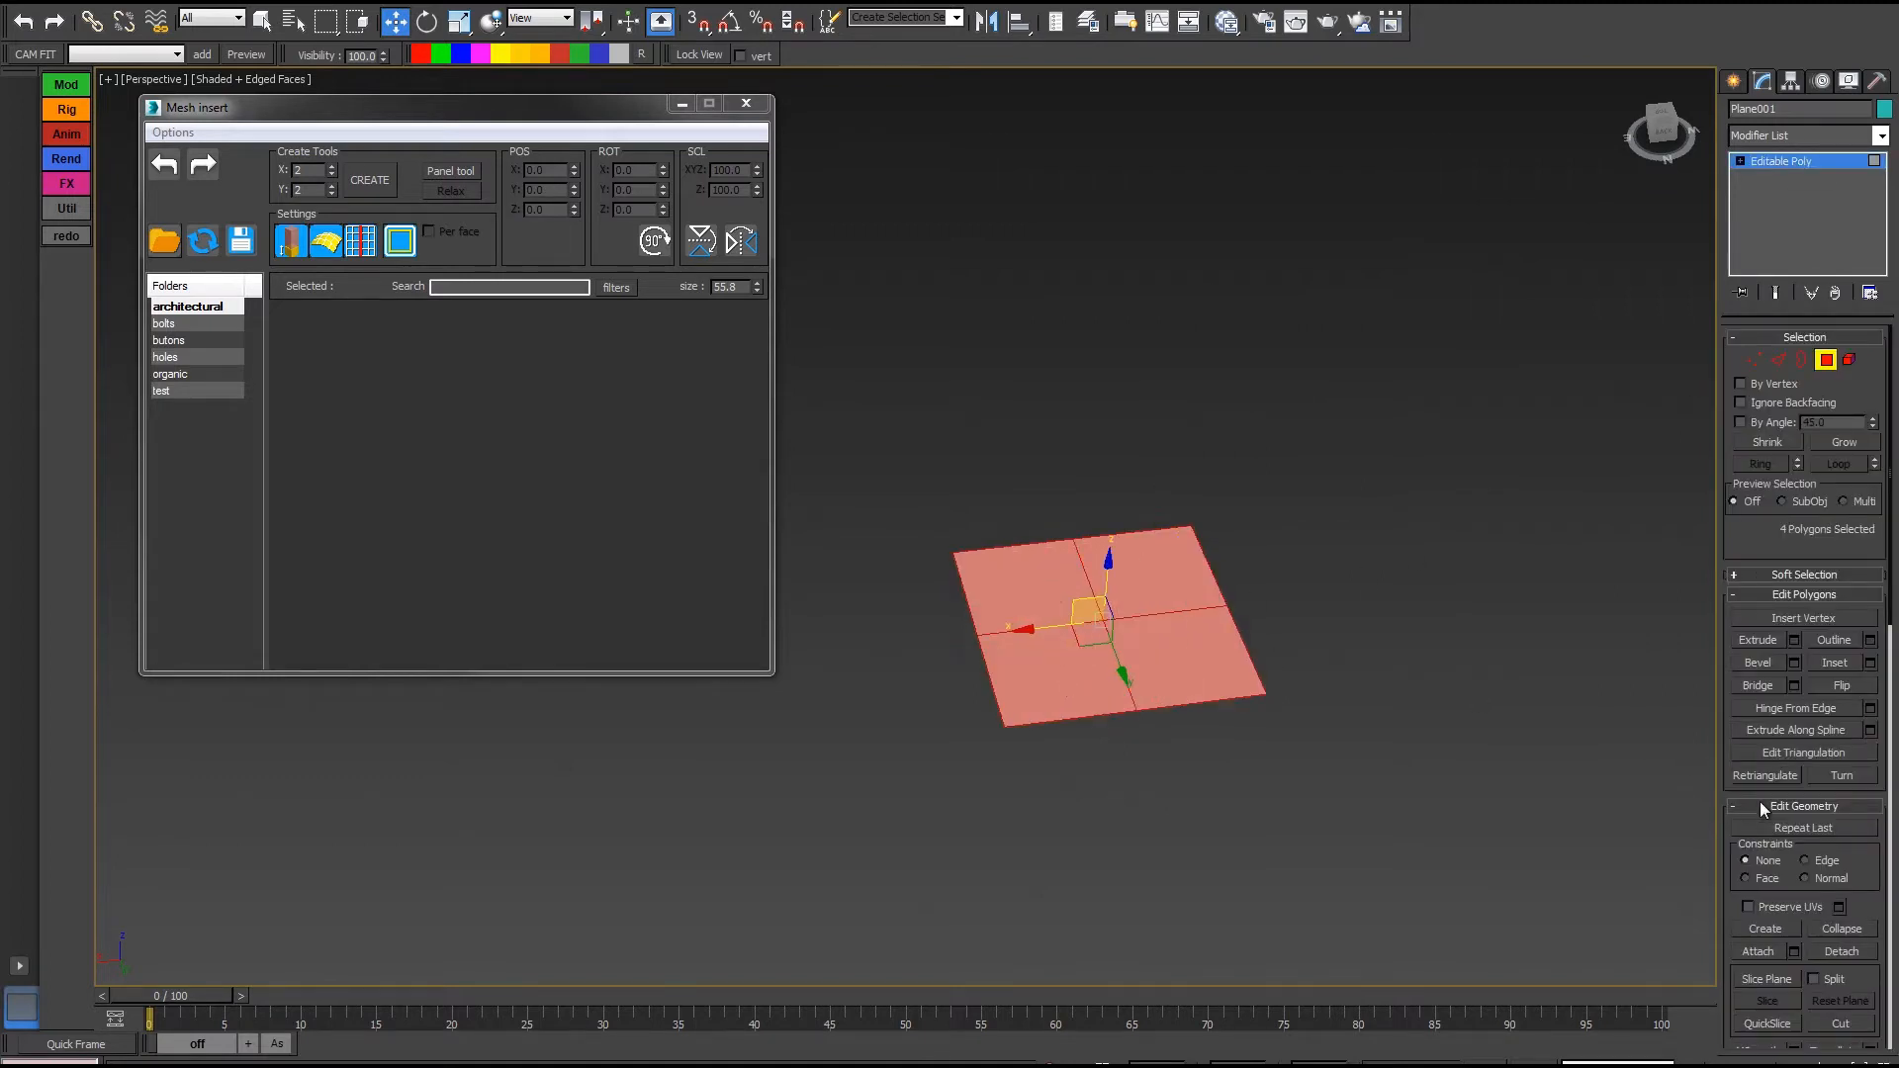
pyautogui.click(1870, 662)
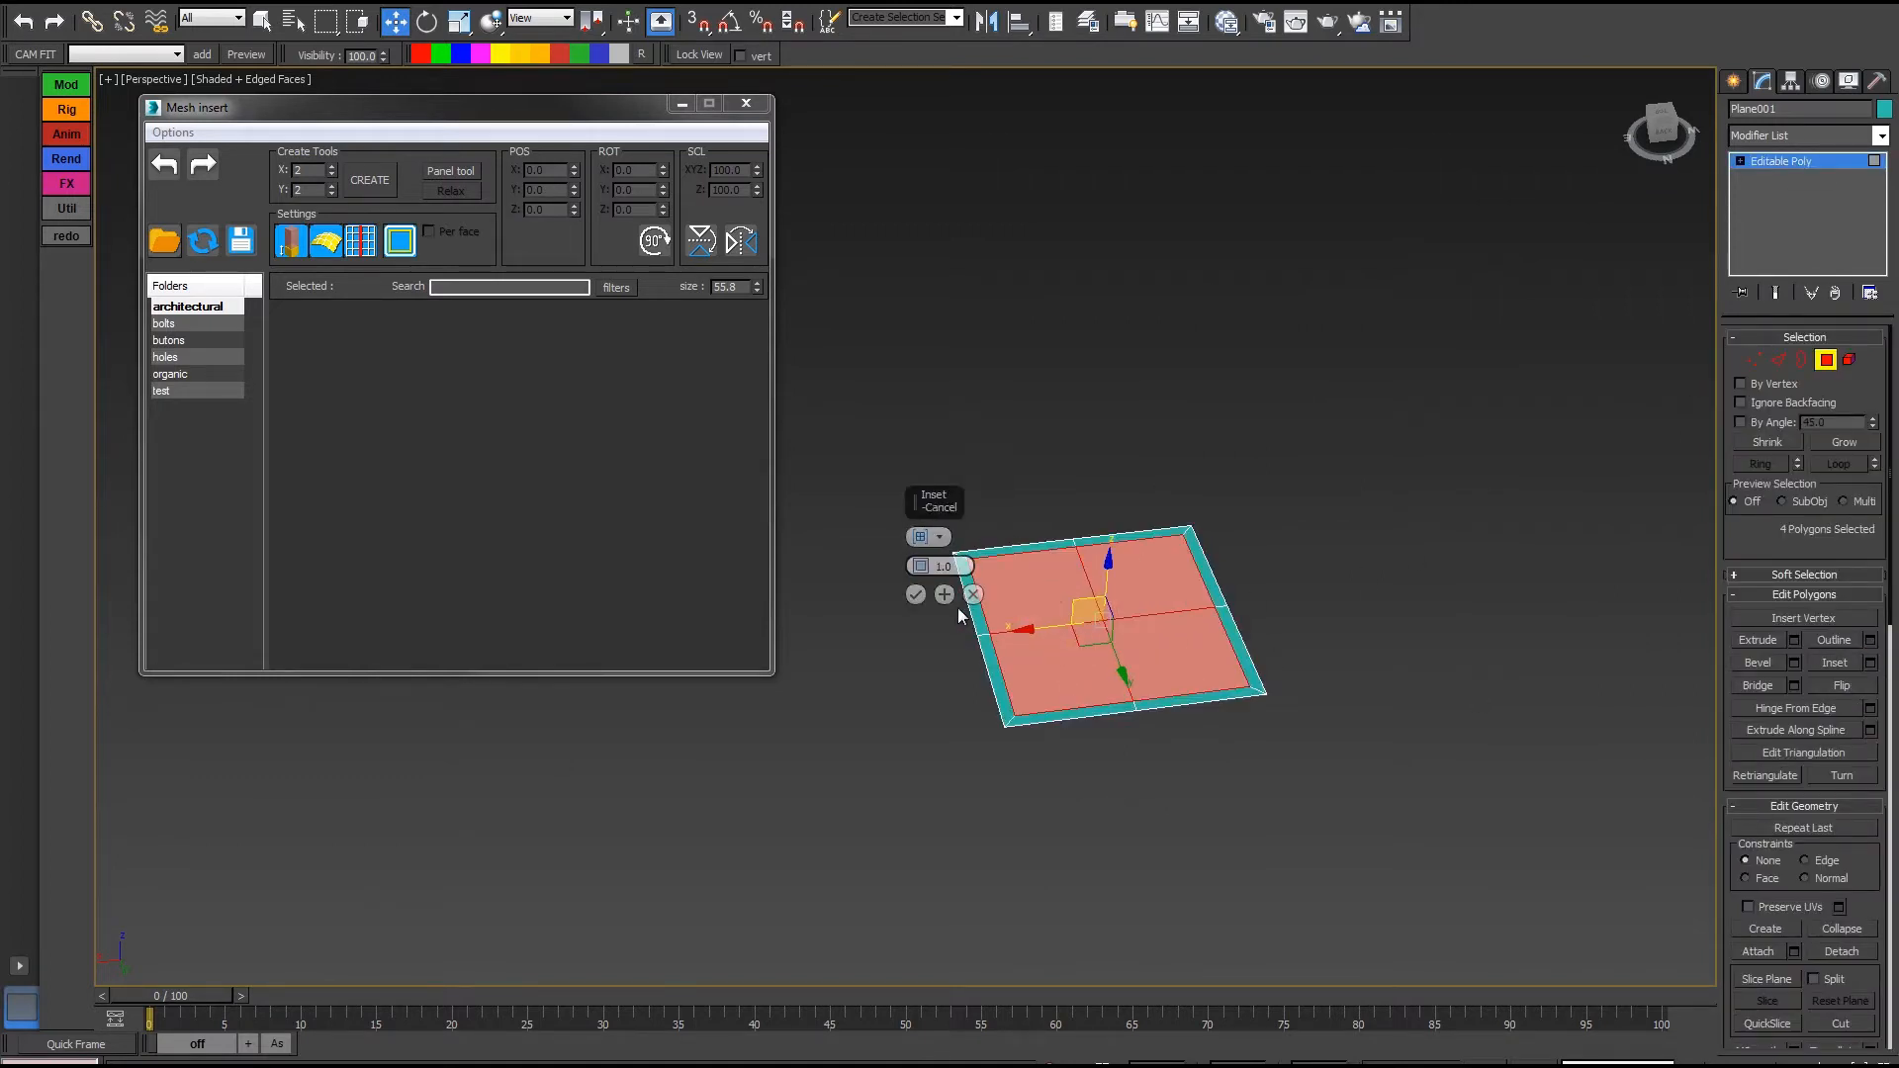
pyautogui.click(918, 593)
pyautogui.keyDown('alt'); pyautogui.moveTo(1264, 637); pyautogui.dragTo(1246, 674, button='middle'); pyautogui.keyUp('alt')
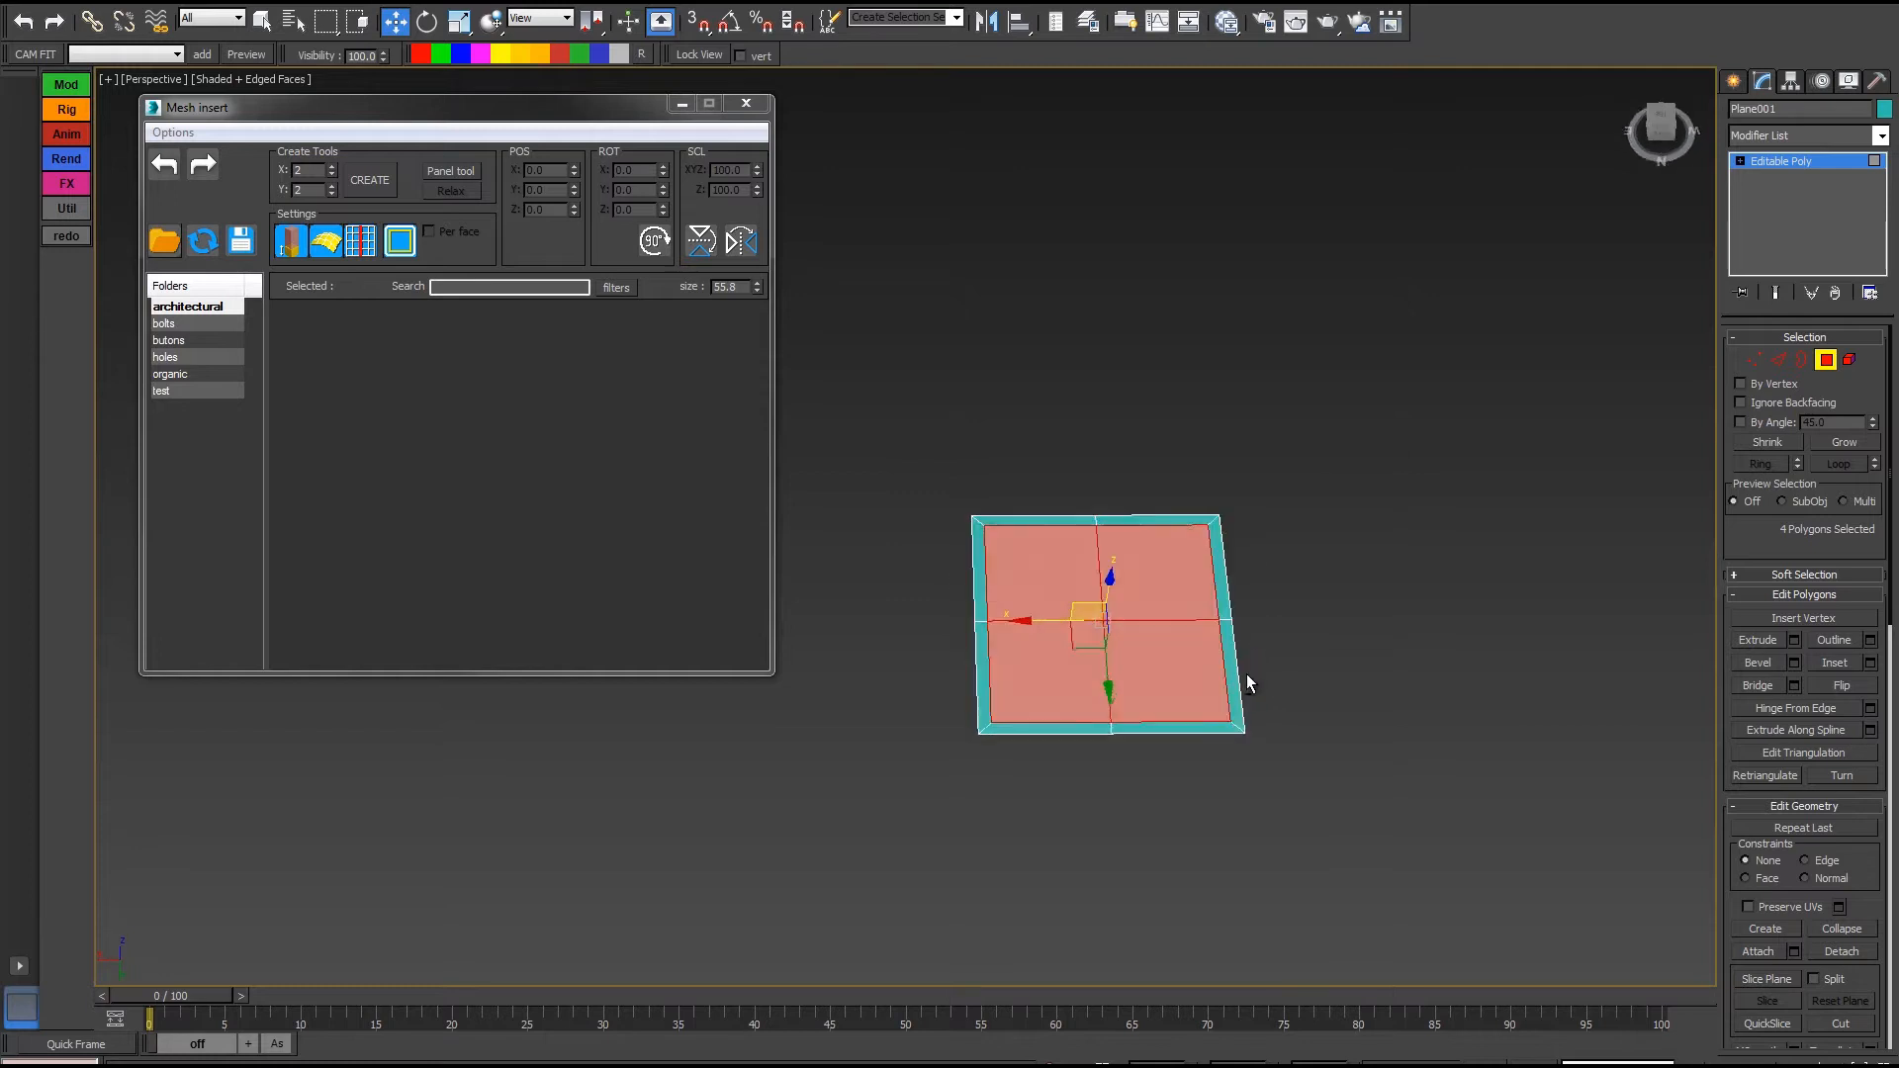
# Keep only the four inner corner vertices of the inset selected and scale them inward to form an octagon
pyautogui.rightClick(1042, 567)
pyautogui.click(992, 443)
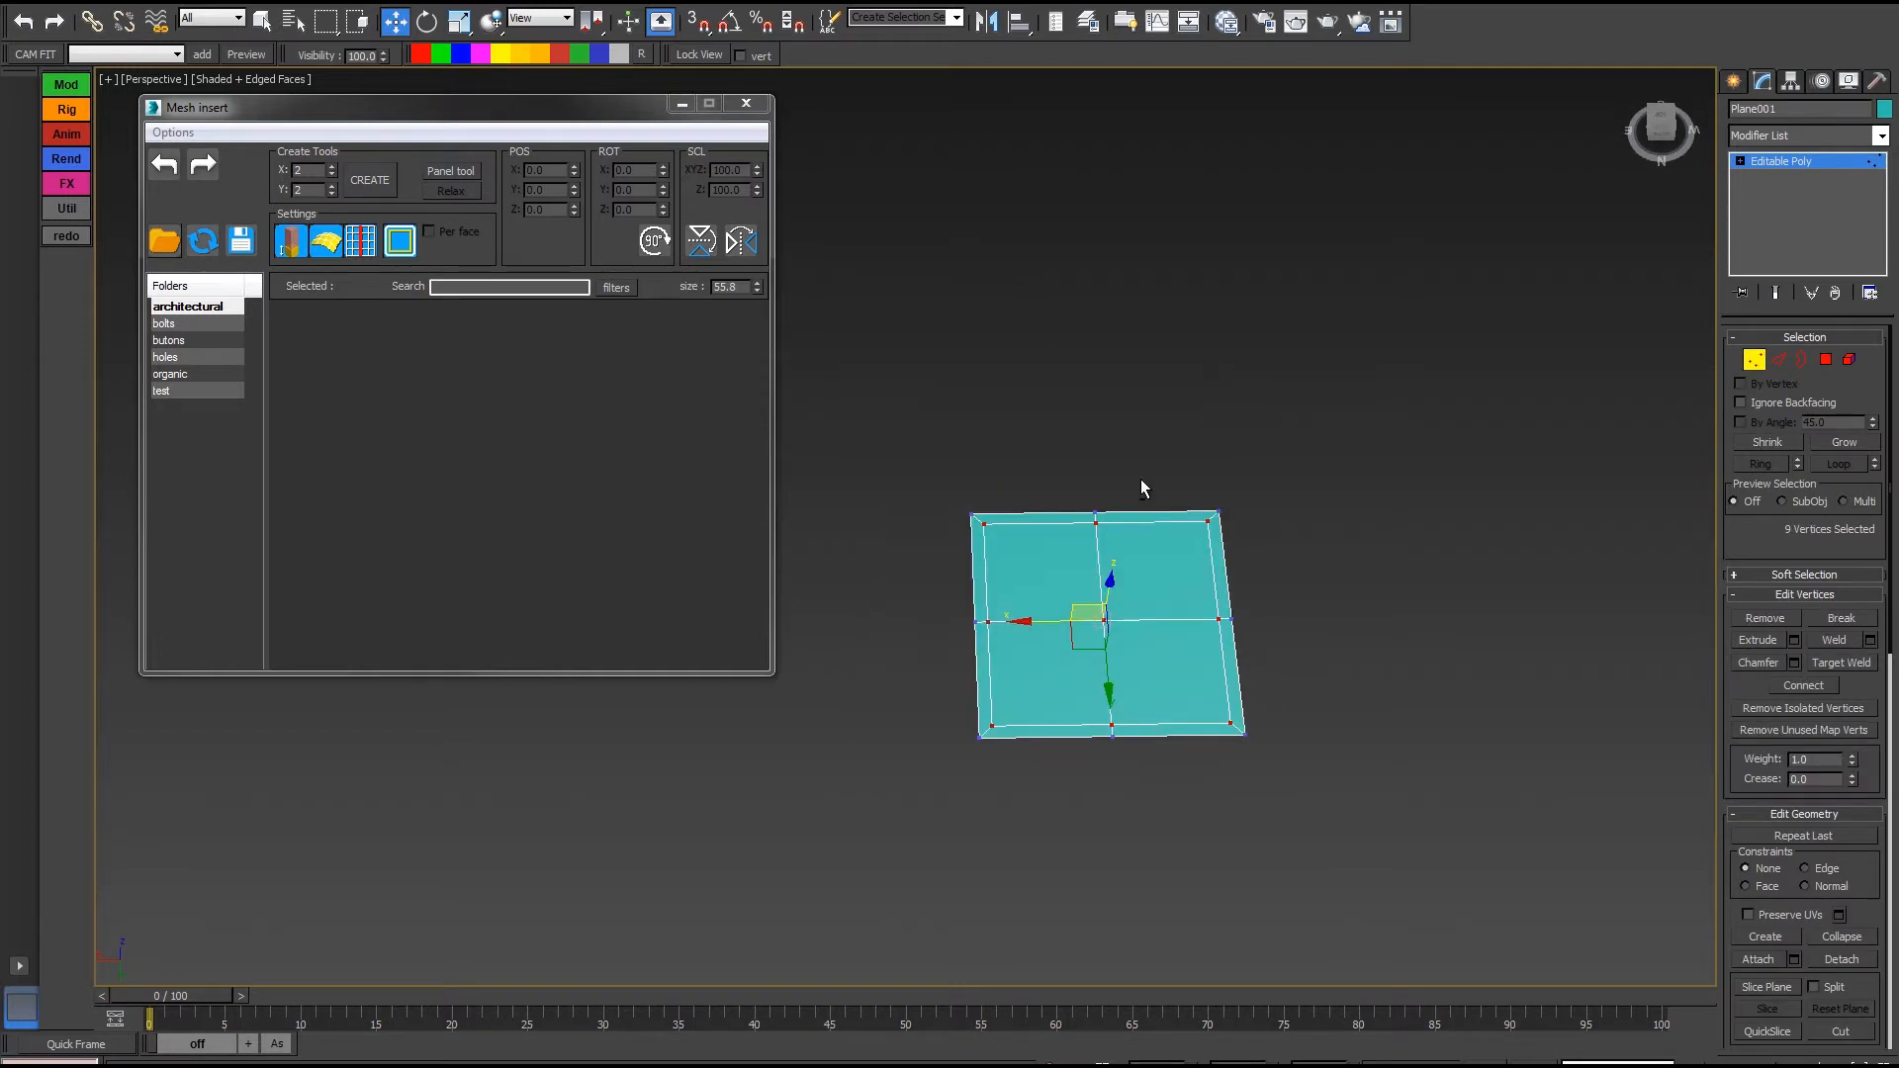
pyautogui.keyDown('alt'); pyautogui.moveTo(943, 662); pyautogui.dragTo(941, 657); pyautogui.keyUp('alt')
pyautogui.press('r')
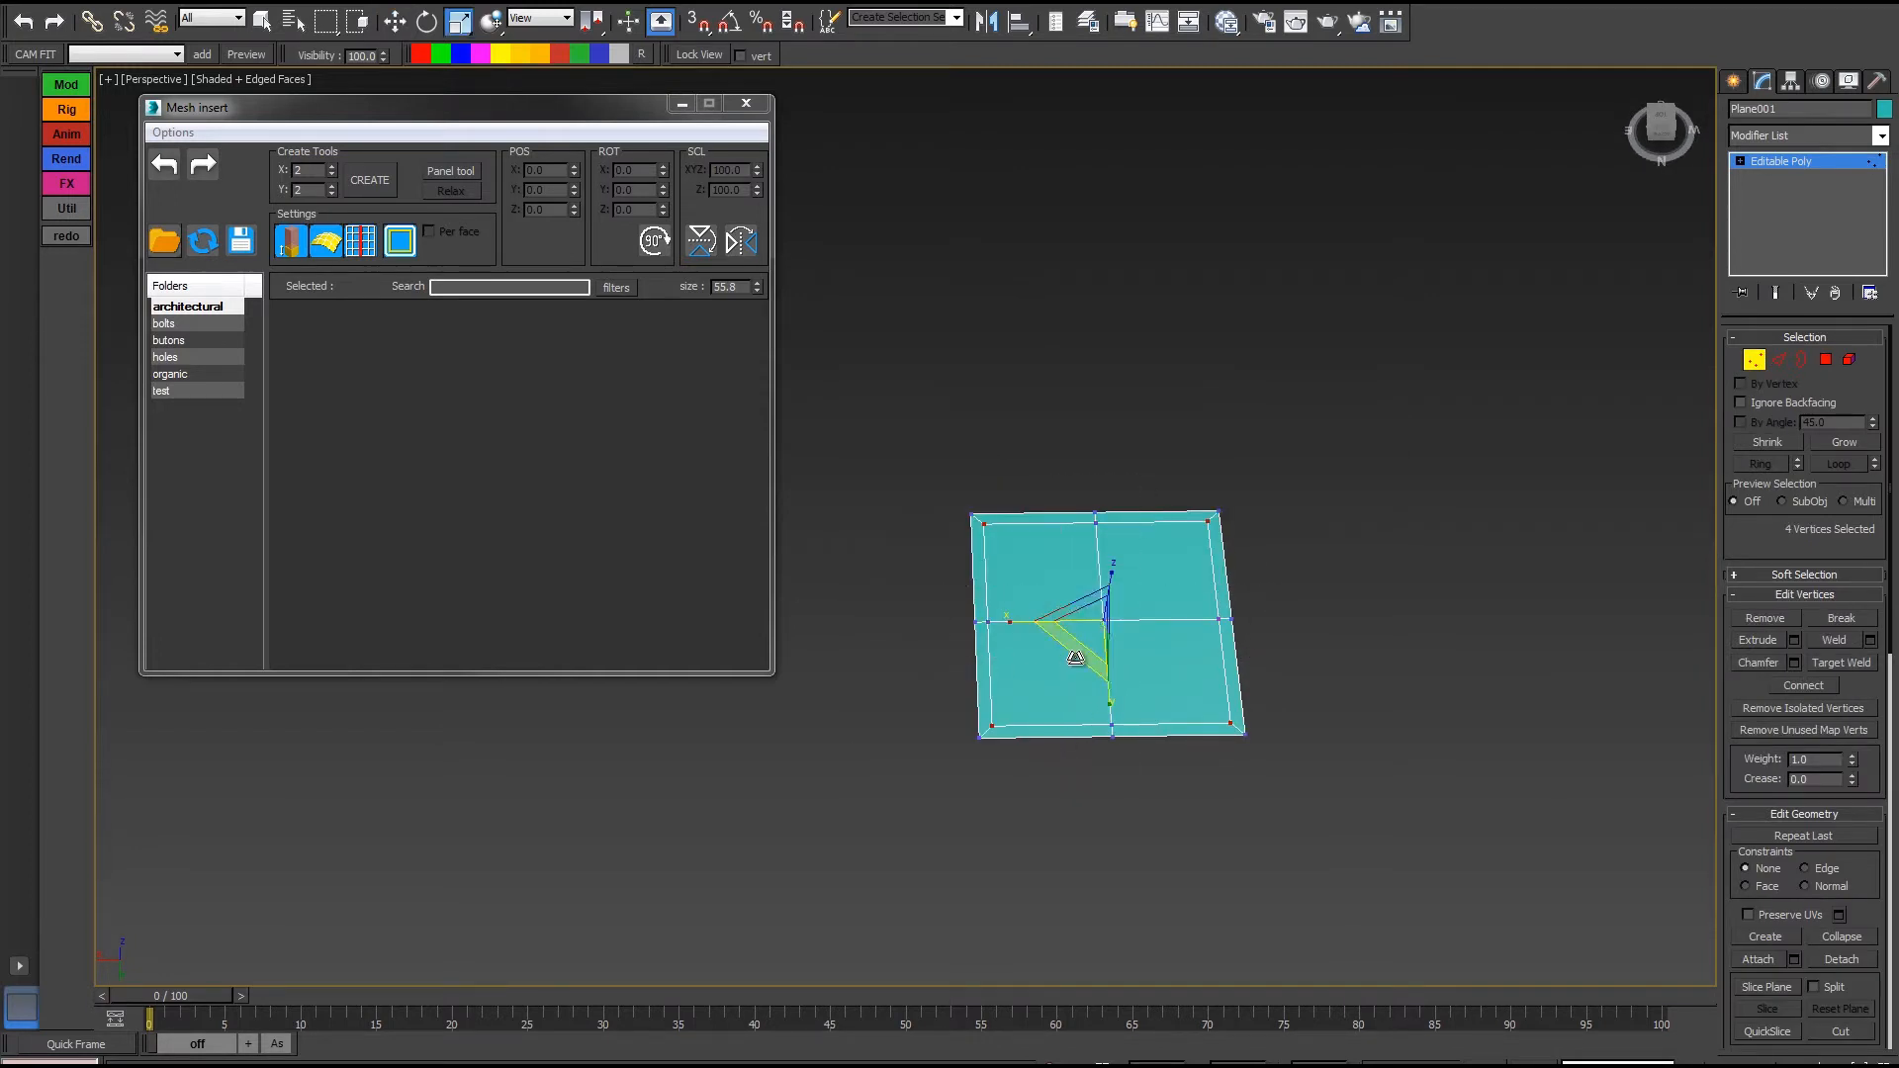
pyautogui.moveTo(1077, 654)
pyautogui.mouseDown()
pyautogui.moveTo(1078, 678)
pyautogui.moveTo(1086, 617)
pyautogui.mouseUp()
pyautogui.keyDown('alt'); pyautogui.moveTo(1085, 622); pyautogui.dragTo(1227, 594, button='middle'); pyautogui.keyUp('alt')
# Extrude the octagon's polygons upward by 10.0 and add a second, much shorter extrusion on top
pyautogui.click(1826, 360)
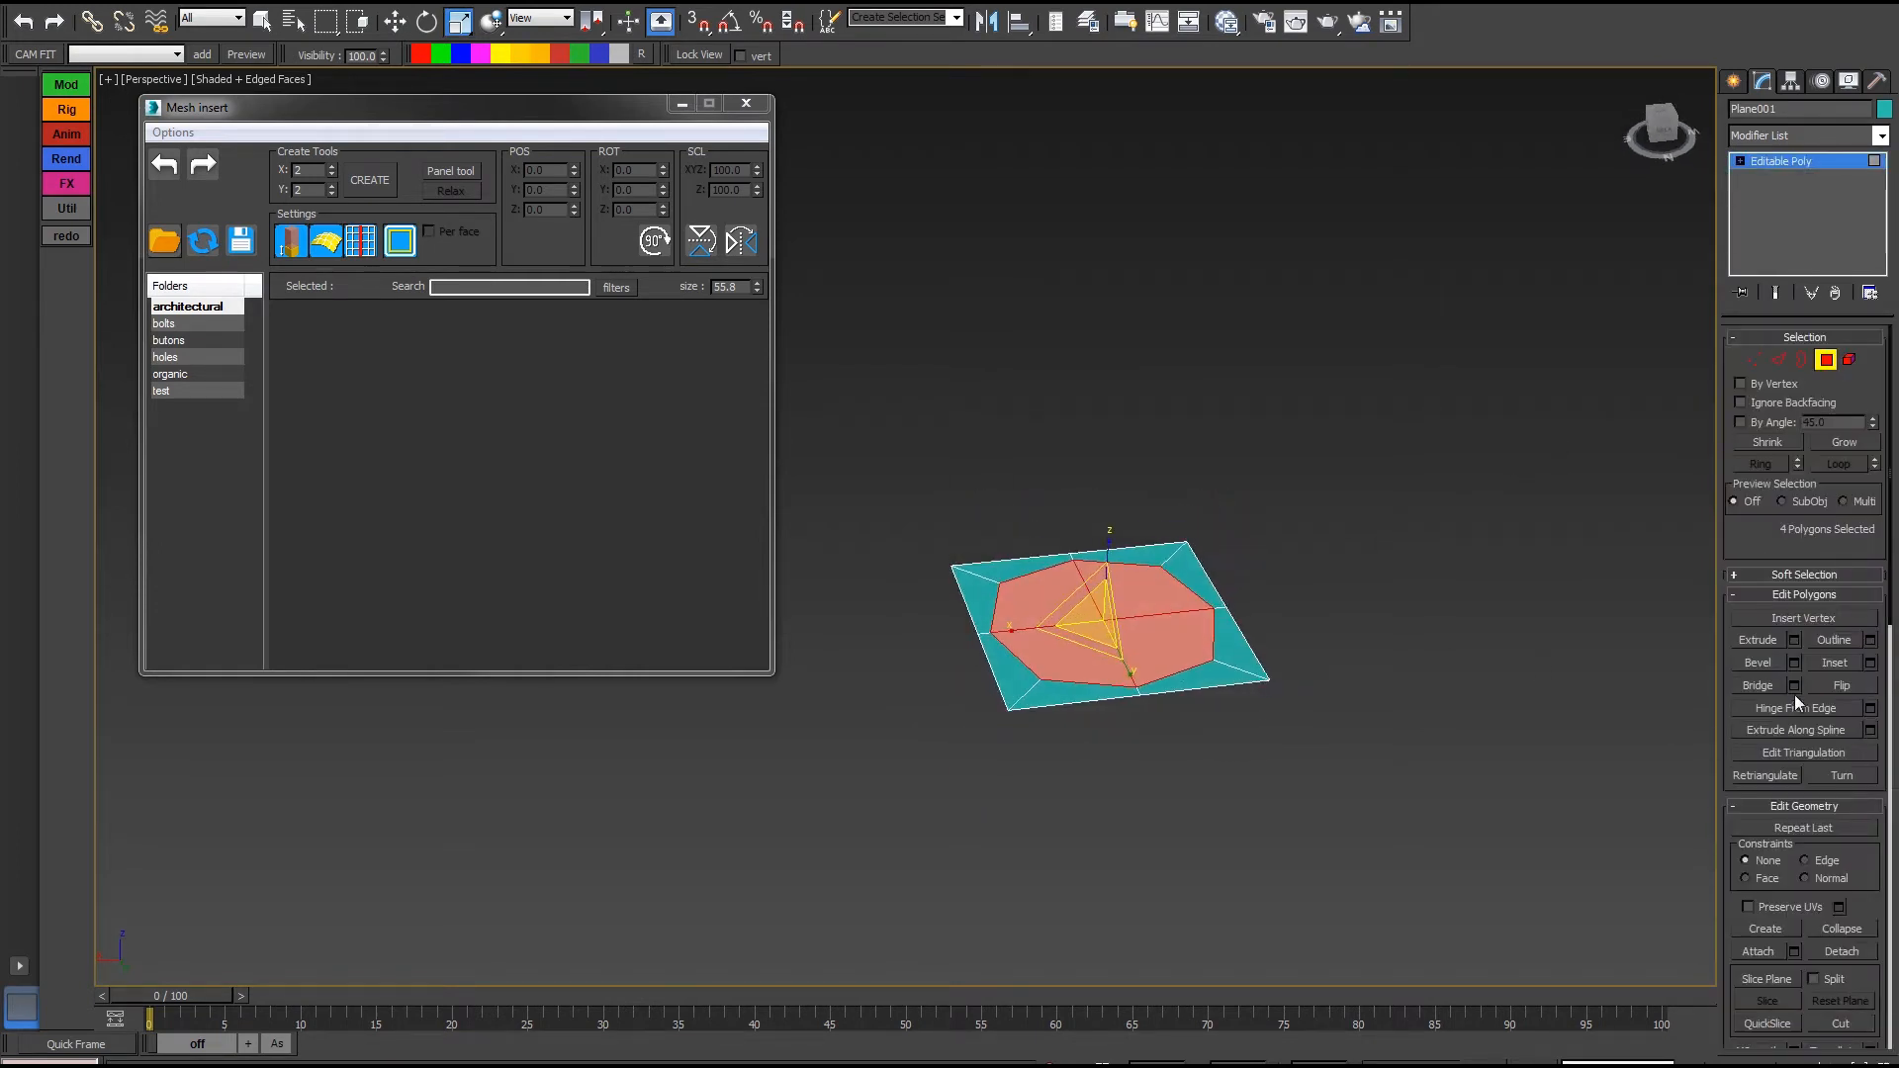
pyautogui.click(1797, 640)
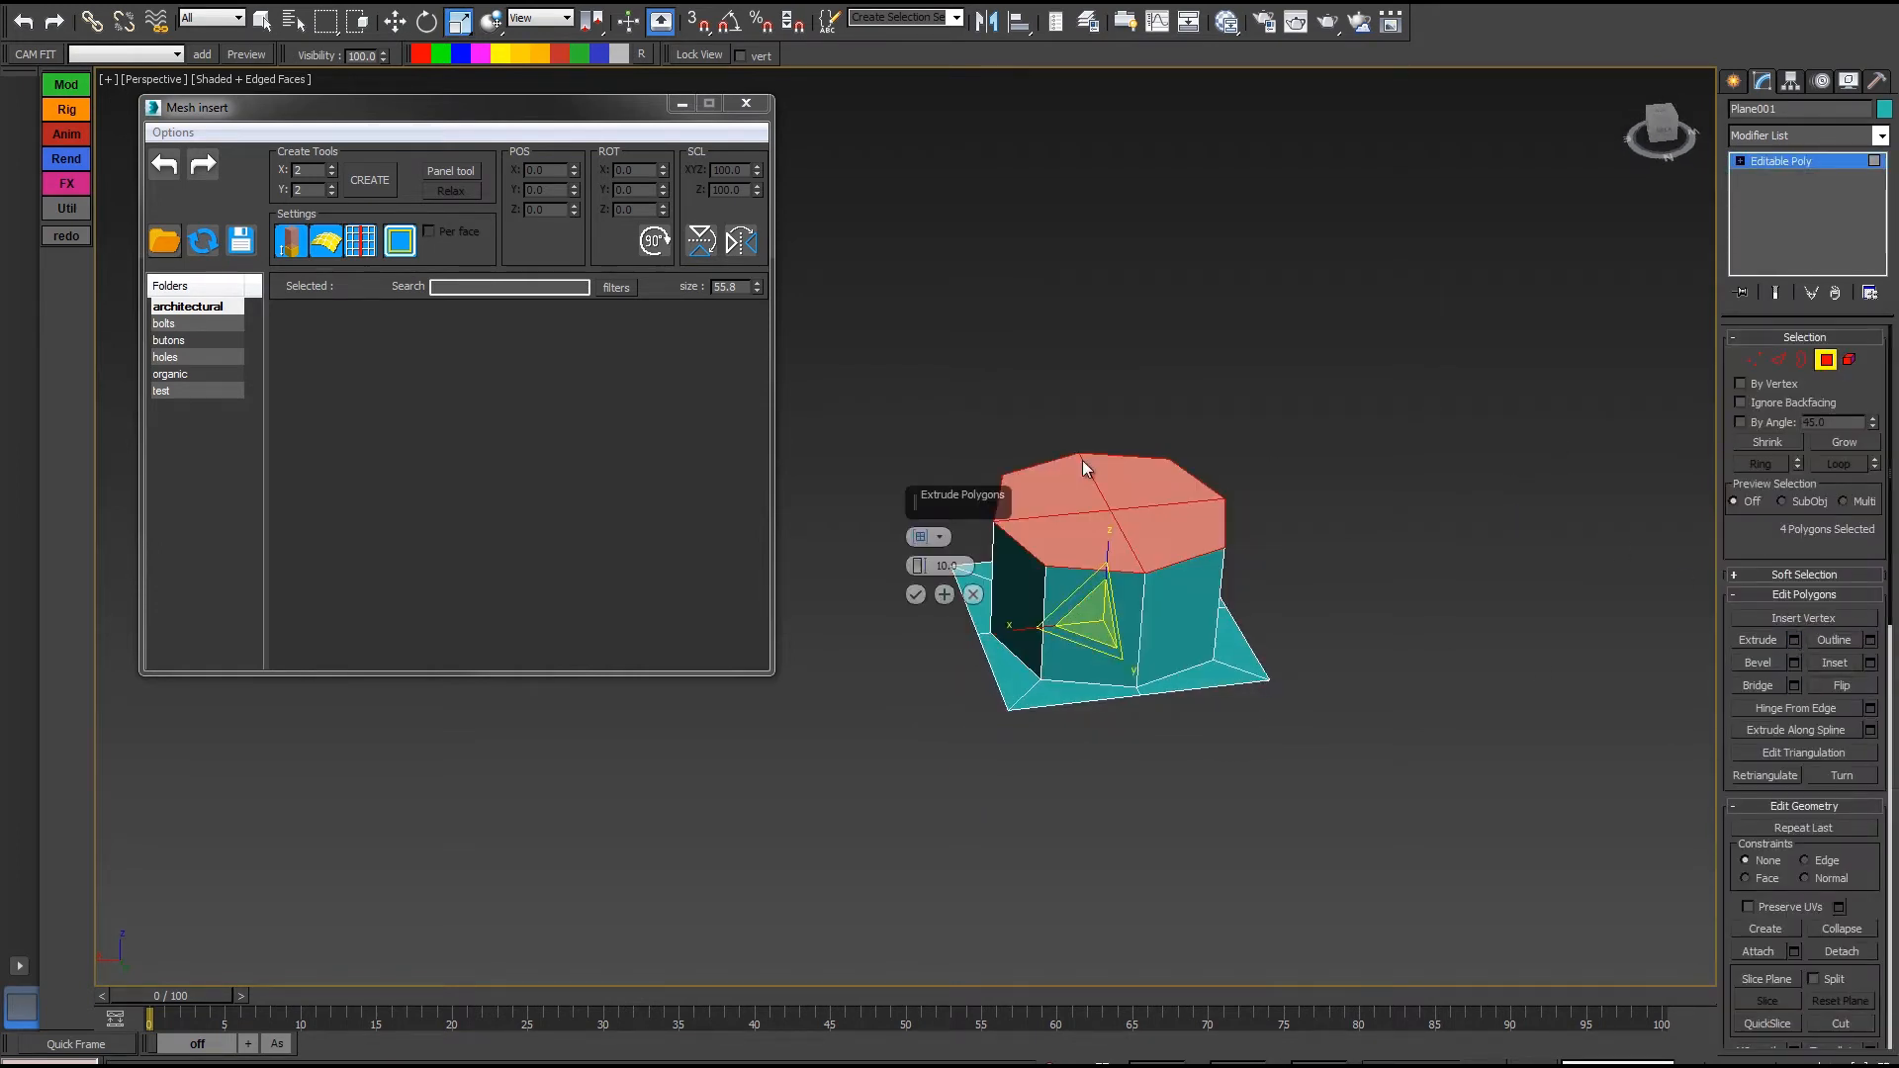
pyautogui.click(916, 594)
pyautogui.click(1795, 641)
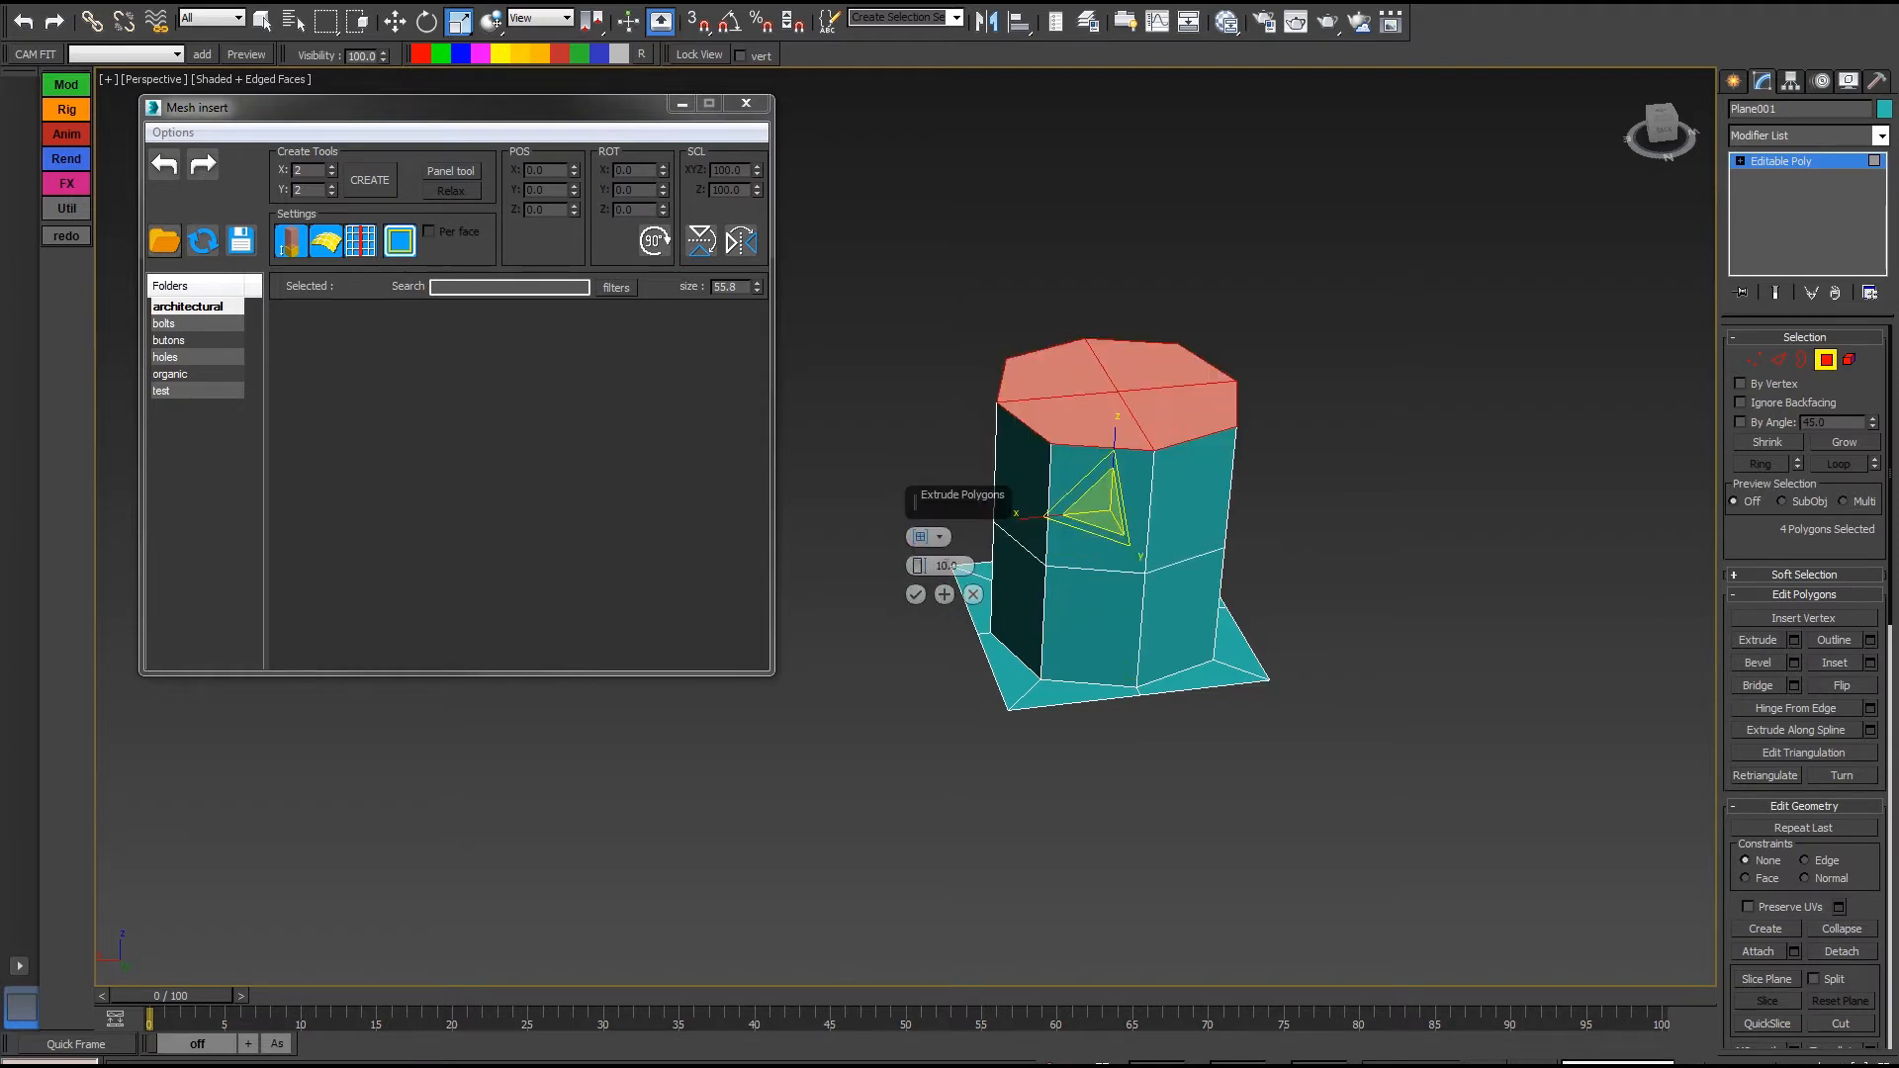
pyautogui.moveTo(918, 565); pyautogui.dragTo(919, 638)
pyautogui.click(914, 595)
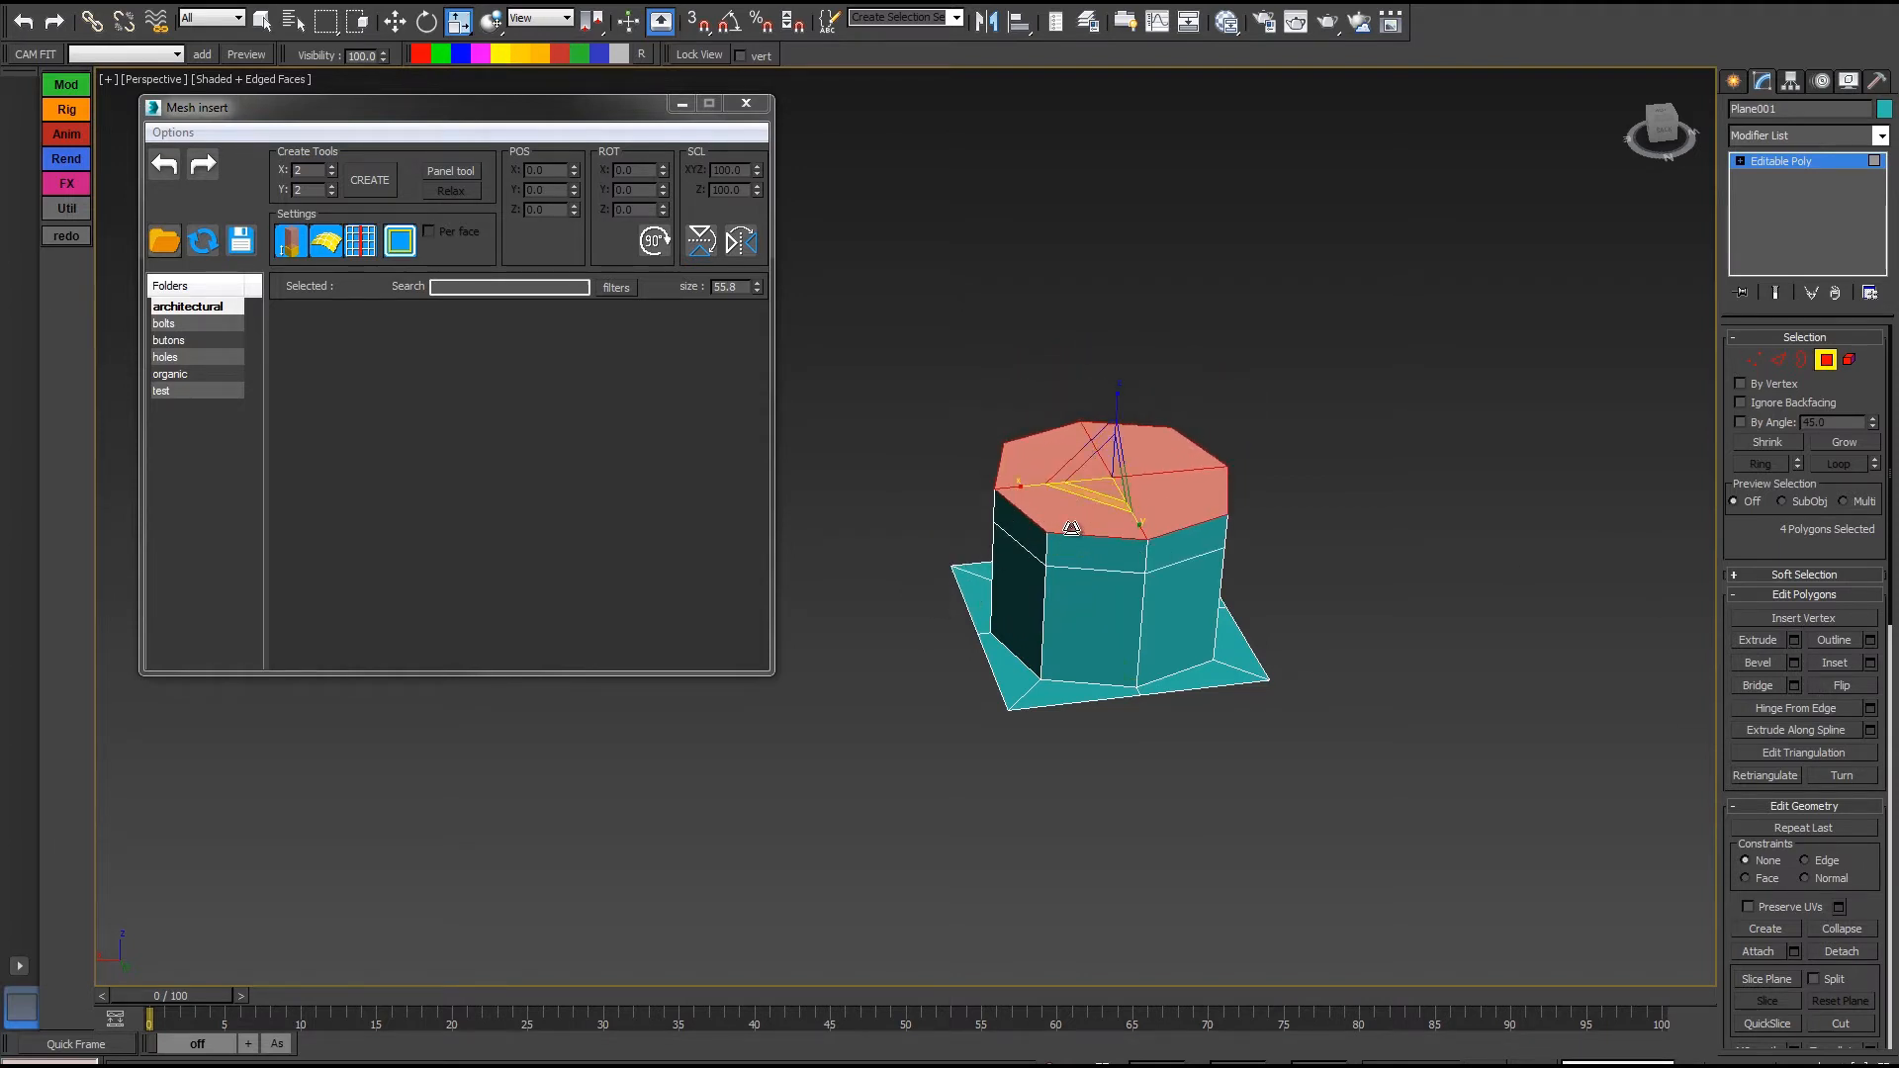
# Scale the top polygons inward and lower them slightly to form a bevelled cap, then leave polygon editing
pyautogui.moveTo(1098, 472); pyautogui.dragTo(1095, 504)
pyautogui.press('w')
pyautogui.moveTo(1114, 423); pyautogui.dragTo(1101, 446)
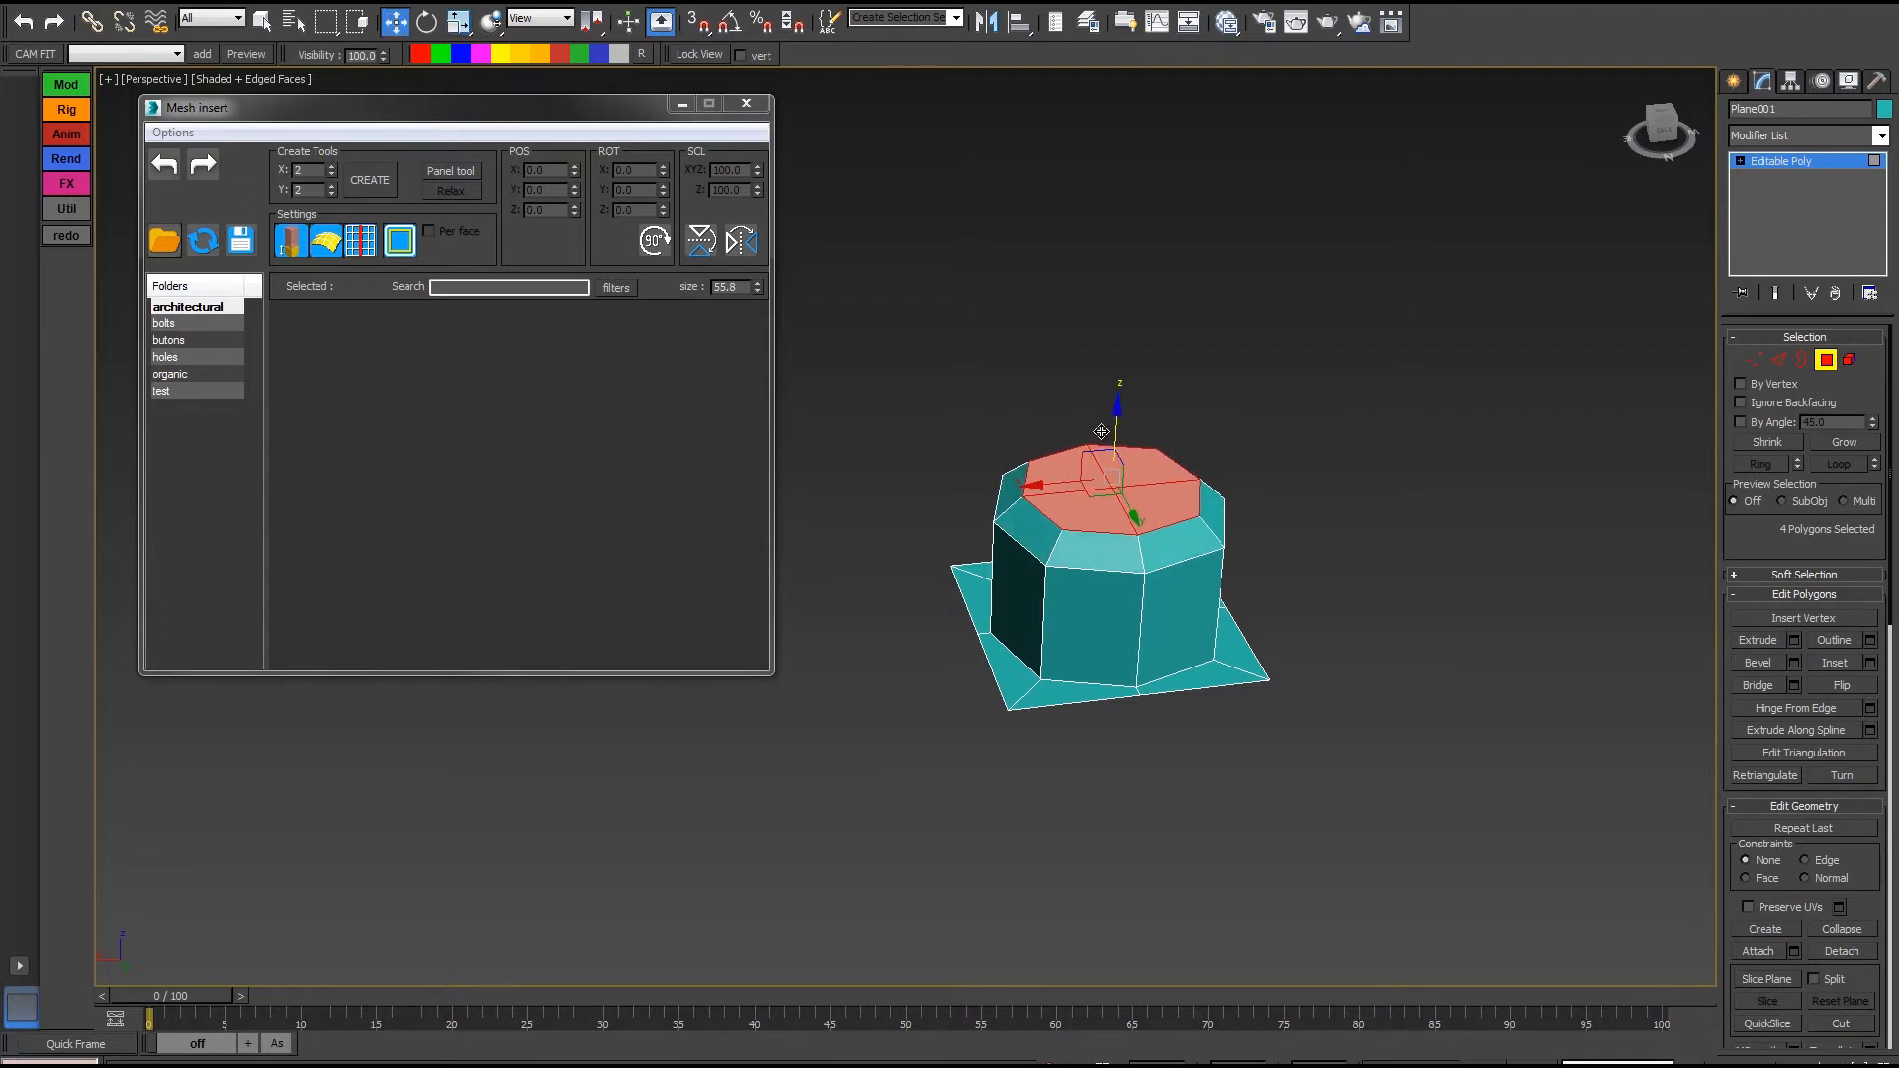
pyautogui.click(1825, 363)
pyautogui.moveTo(1376, 592); pyautogui.dragTo(1339, 602, button='middle')
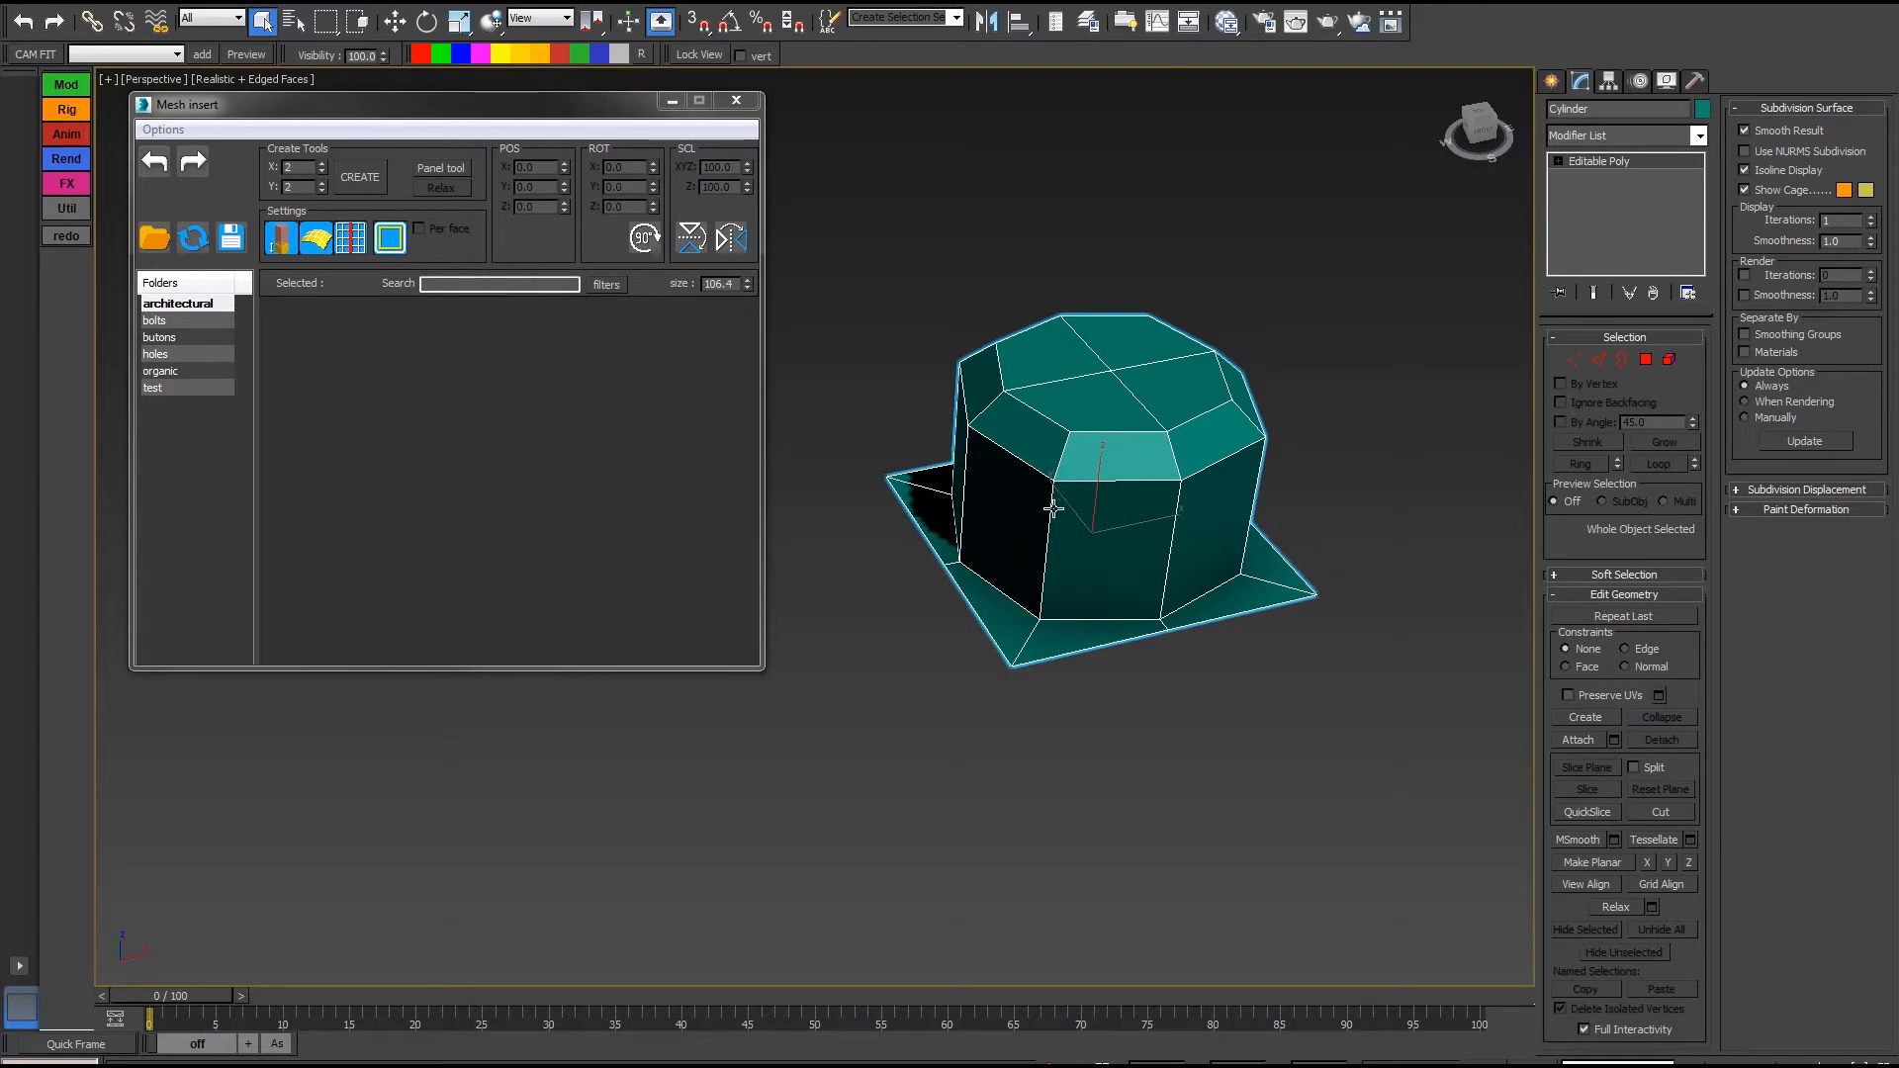
# Examine the square base's border vertices at vertex level, selecting the middle vertex of one side
pyautogui.keyDown('alt'); pyautogui.moveTo(1095, 471); pyautogui.dragTo(1409, 431, button='middle'); pyautogui.keyUp('alt')
pyautogui.press('1')
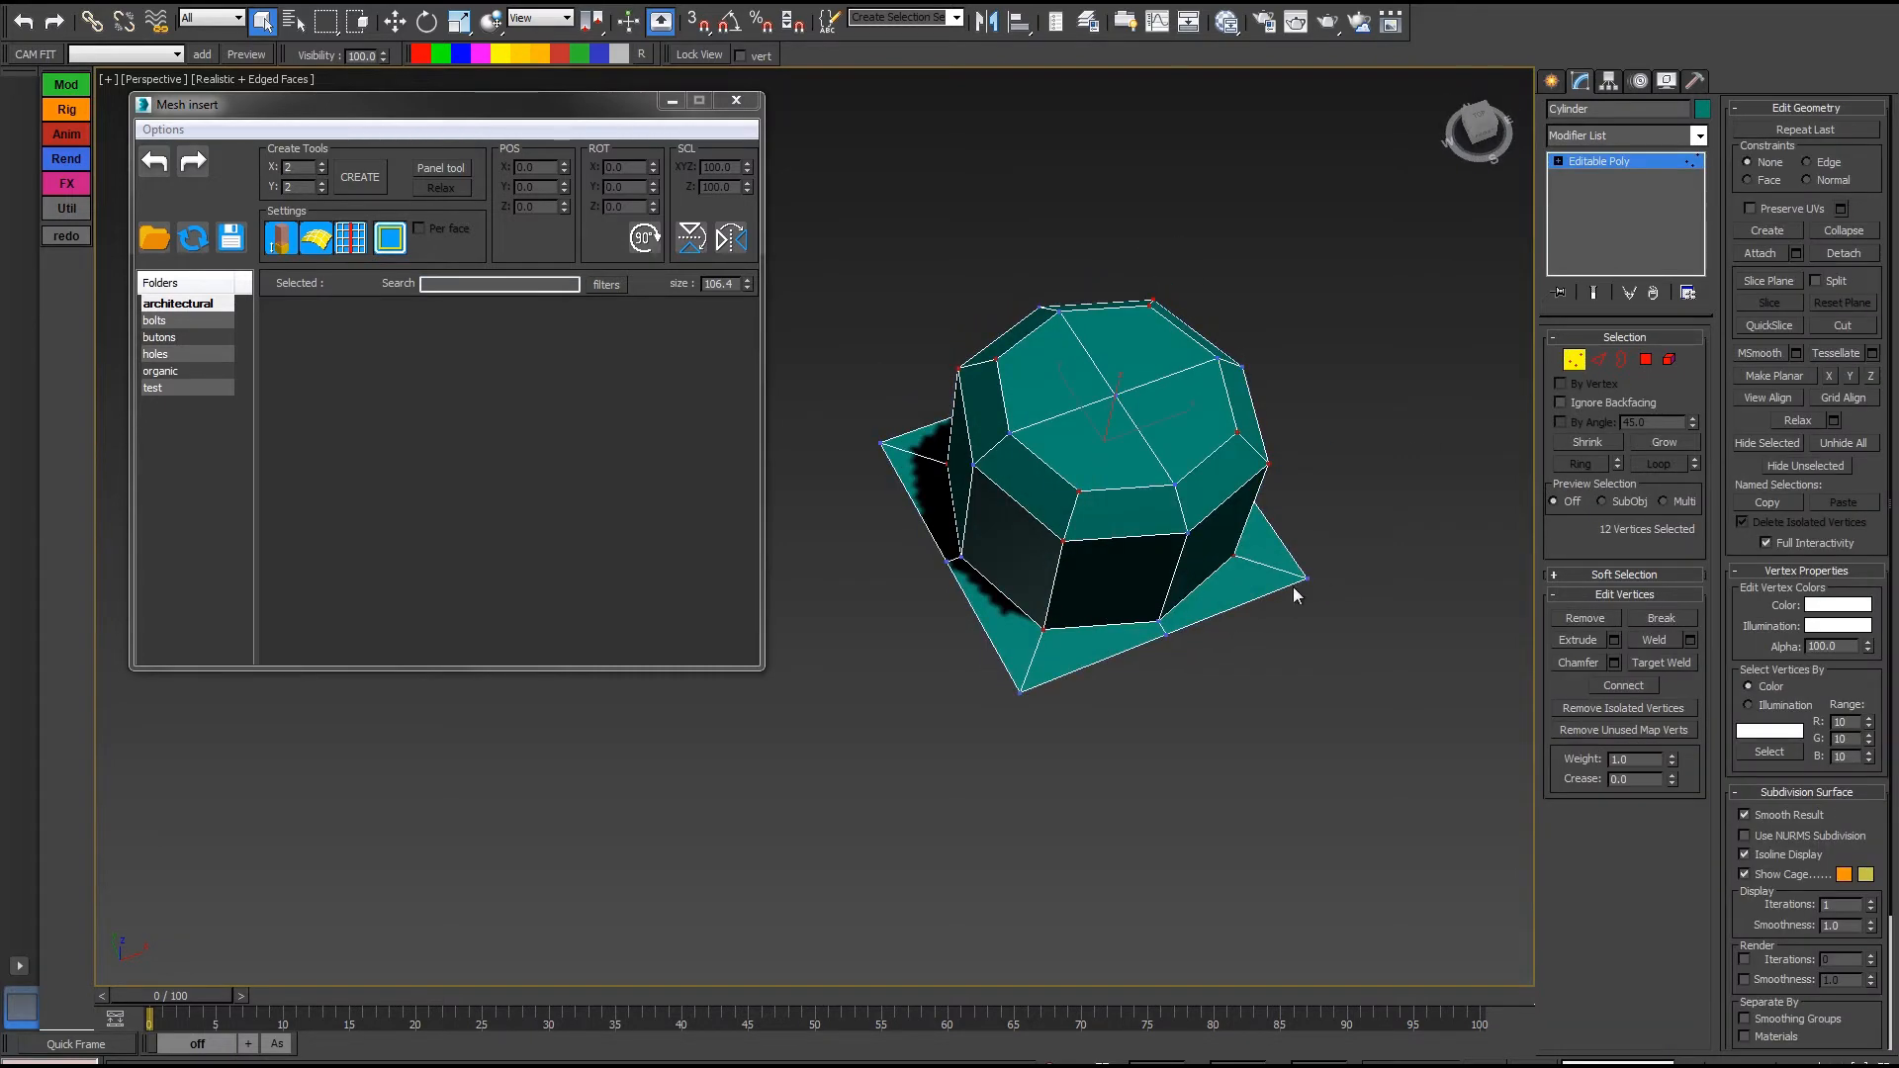
pyautogui.keyDown('alt'); pyautogui.moveTo(904, 498); pyautogui.dragTo(1088, 445, button='middle'); pyautogui.keyUp('alt')
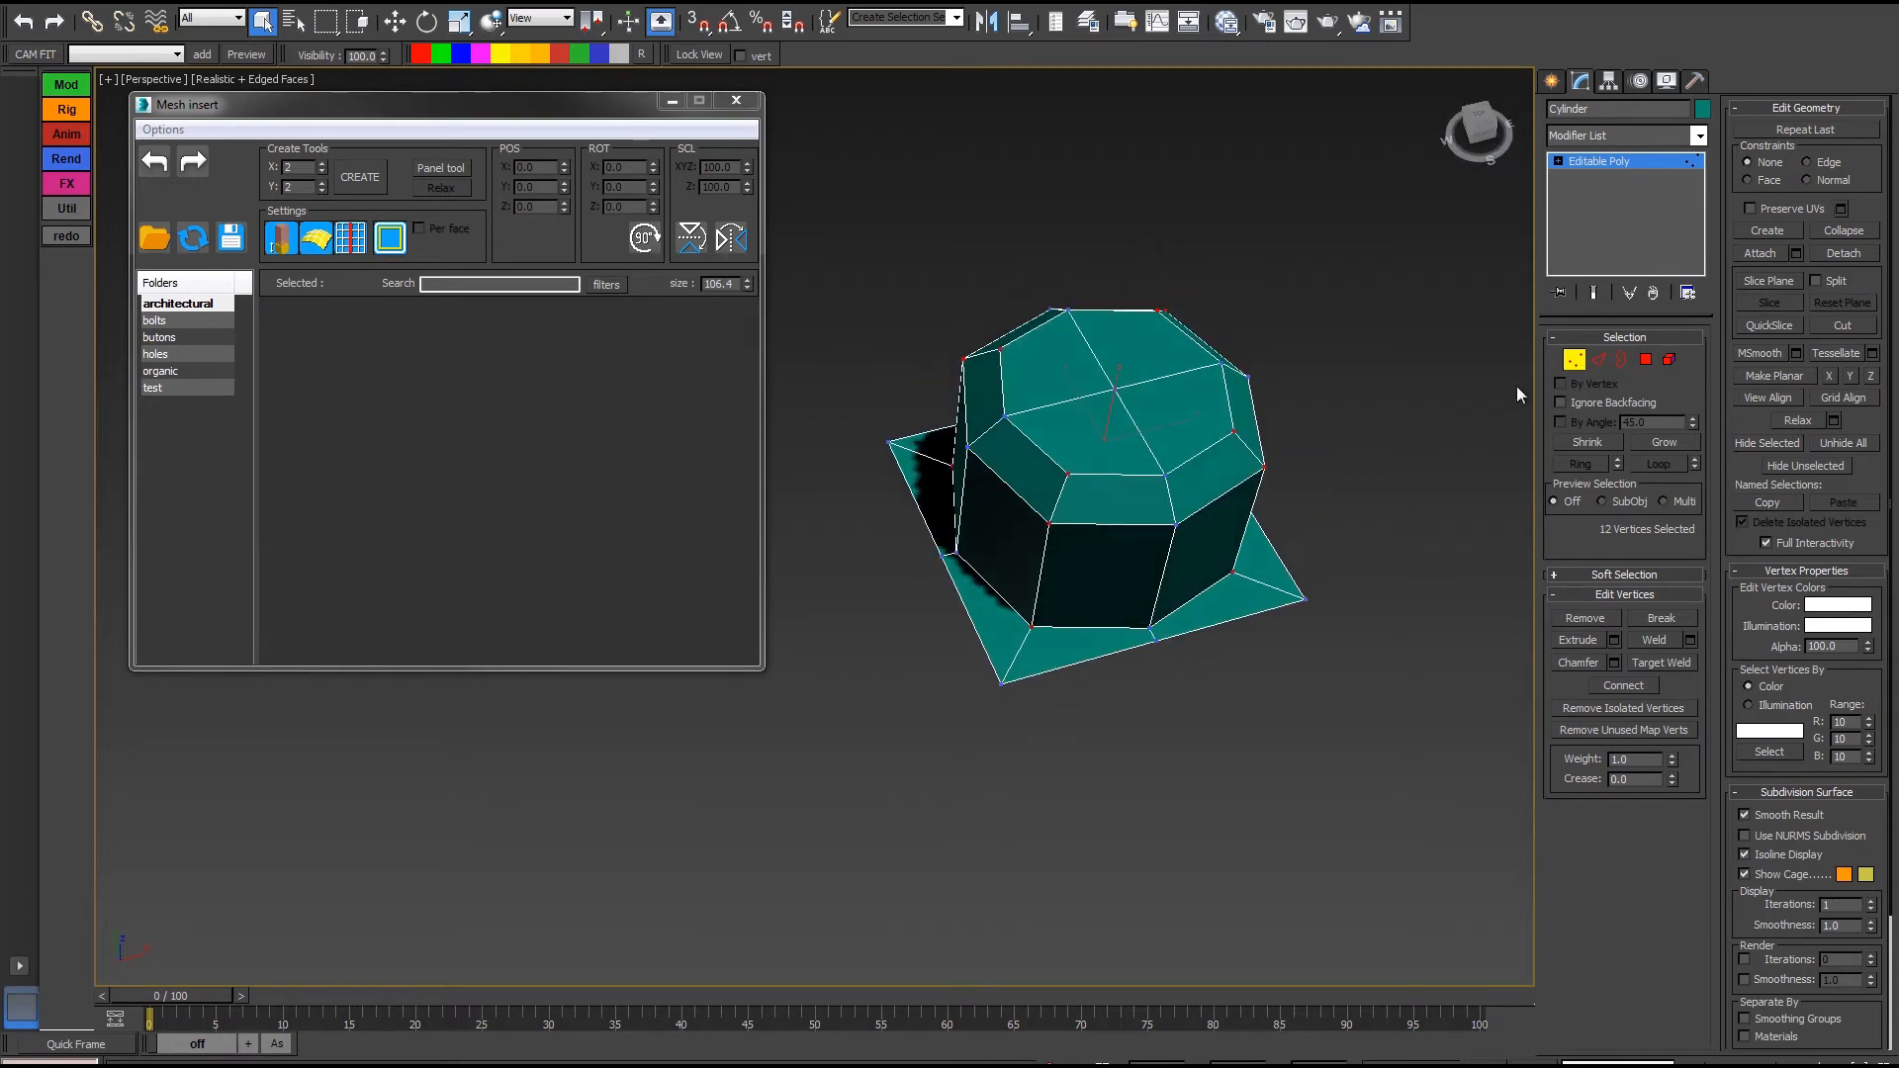
pyautogui.keyDown('alt'); pyautogui.moveTo(975, 492); pyautogui.dragTo(975, 629, button='middle'); pyautogui.keyUp('alt')
pyautogui.click(939, 566)
pyautogui.press('w')
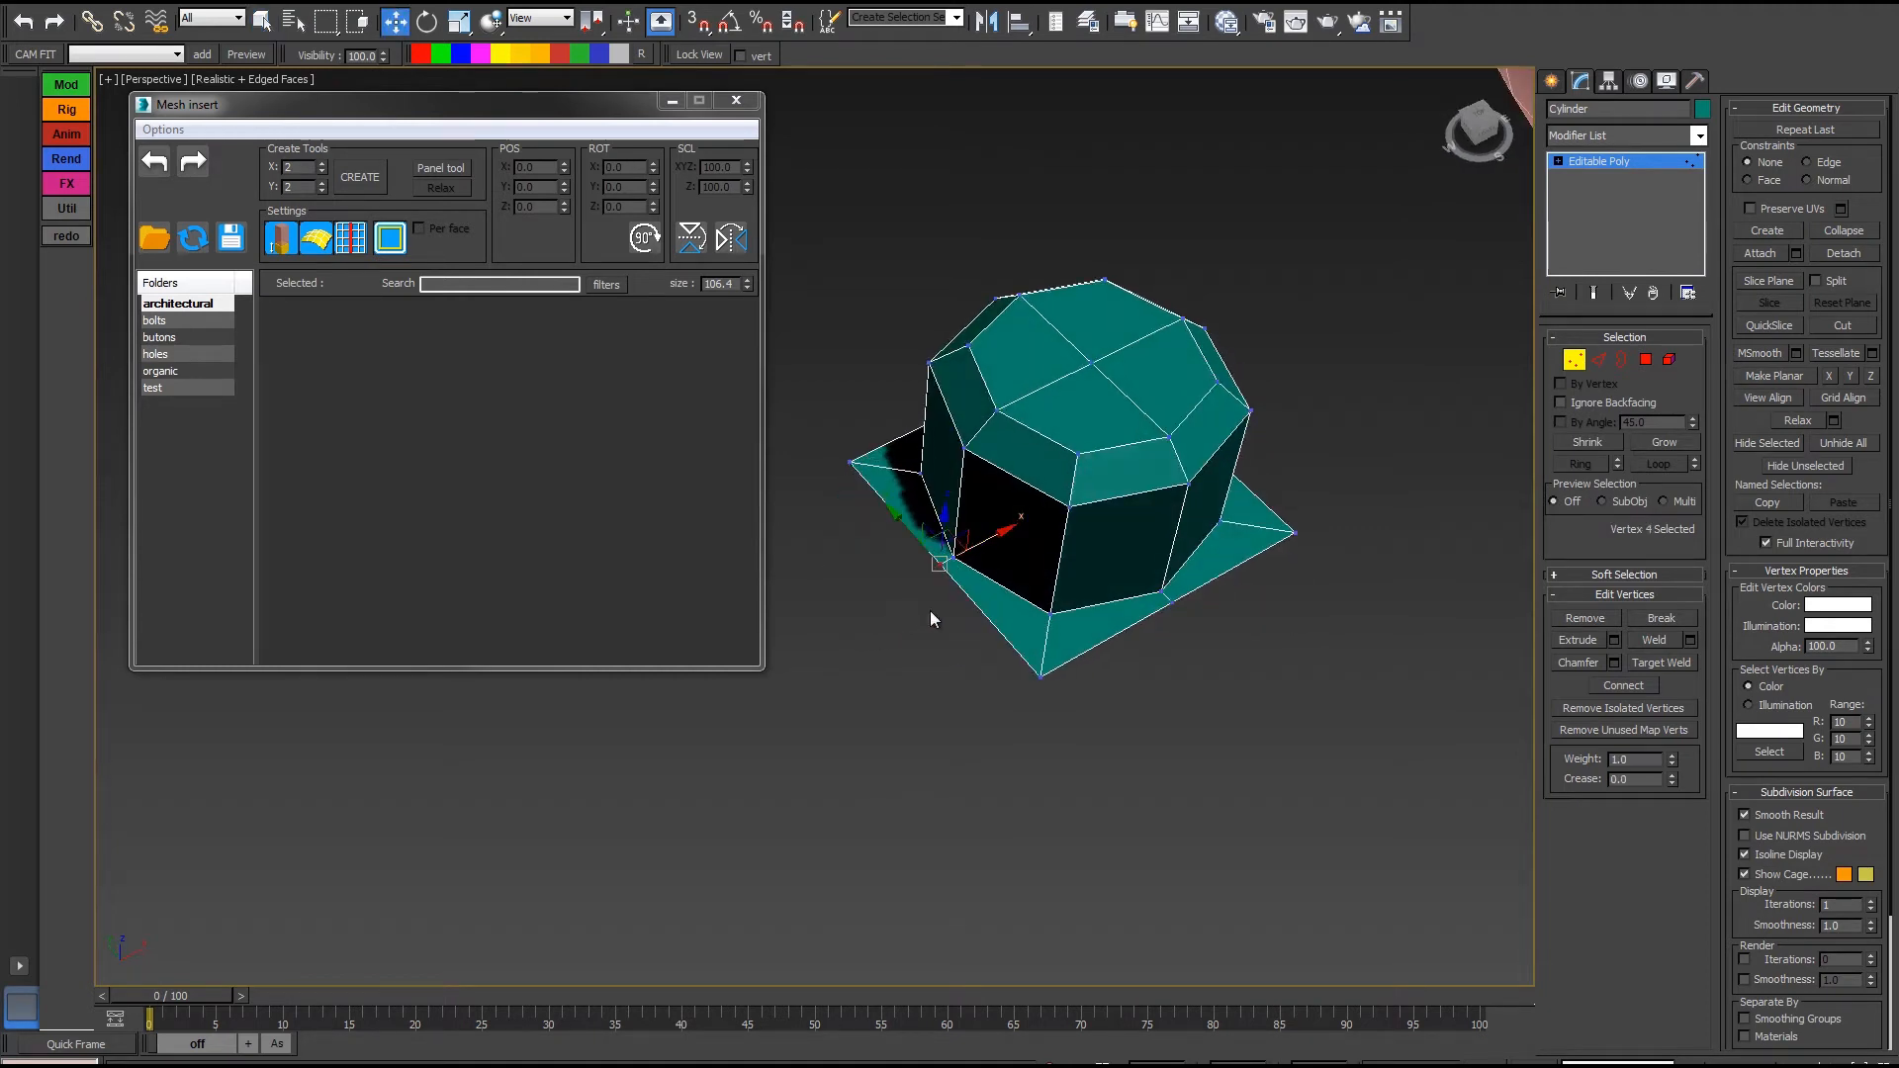
pyautogui.keyDown('alt'); pyautogui.moveTo(930, 620); pyautogui.dragTo(999, 621, button='middle'); pyautogui.keyUp('alt')
# Examine the whole mesh by selecting all its polygons at element level, return to vertex level and leave sub-object editing
pyautogui.click(1668, 359)
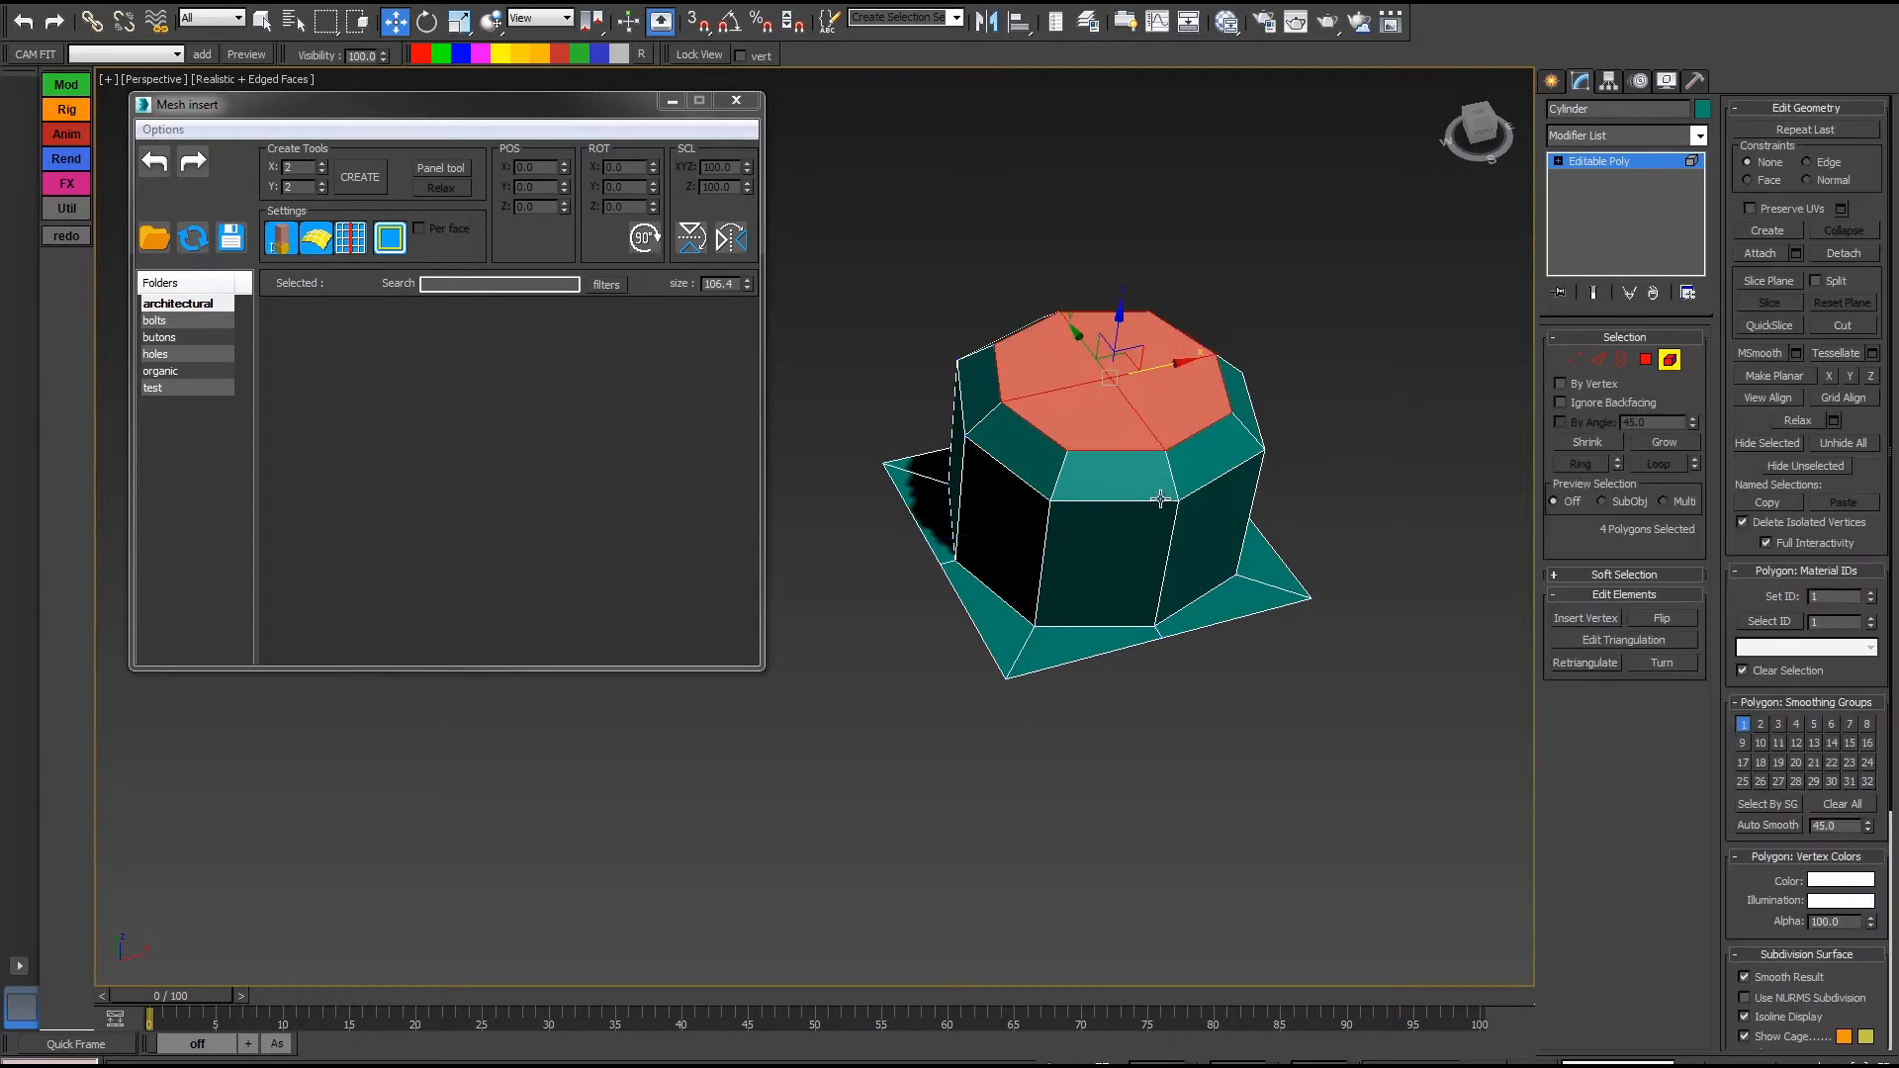
pyautogui.hotkey('ctrl', 'a')
pyautogui.press('r')
pyautogui.scroll(3, 1103, 450)
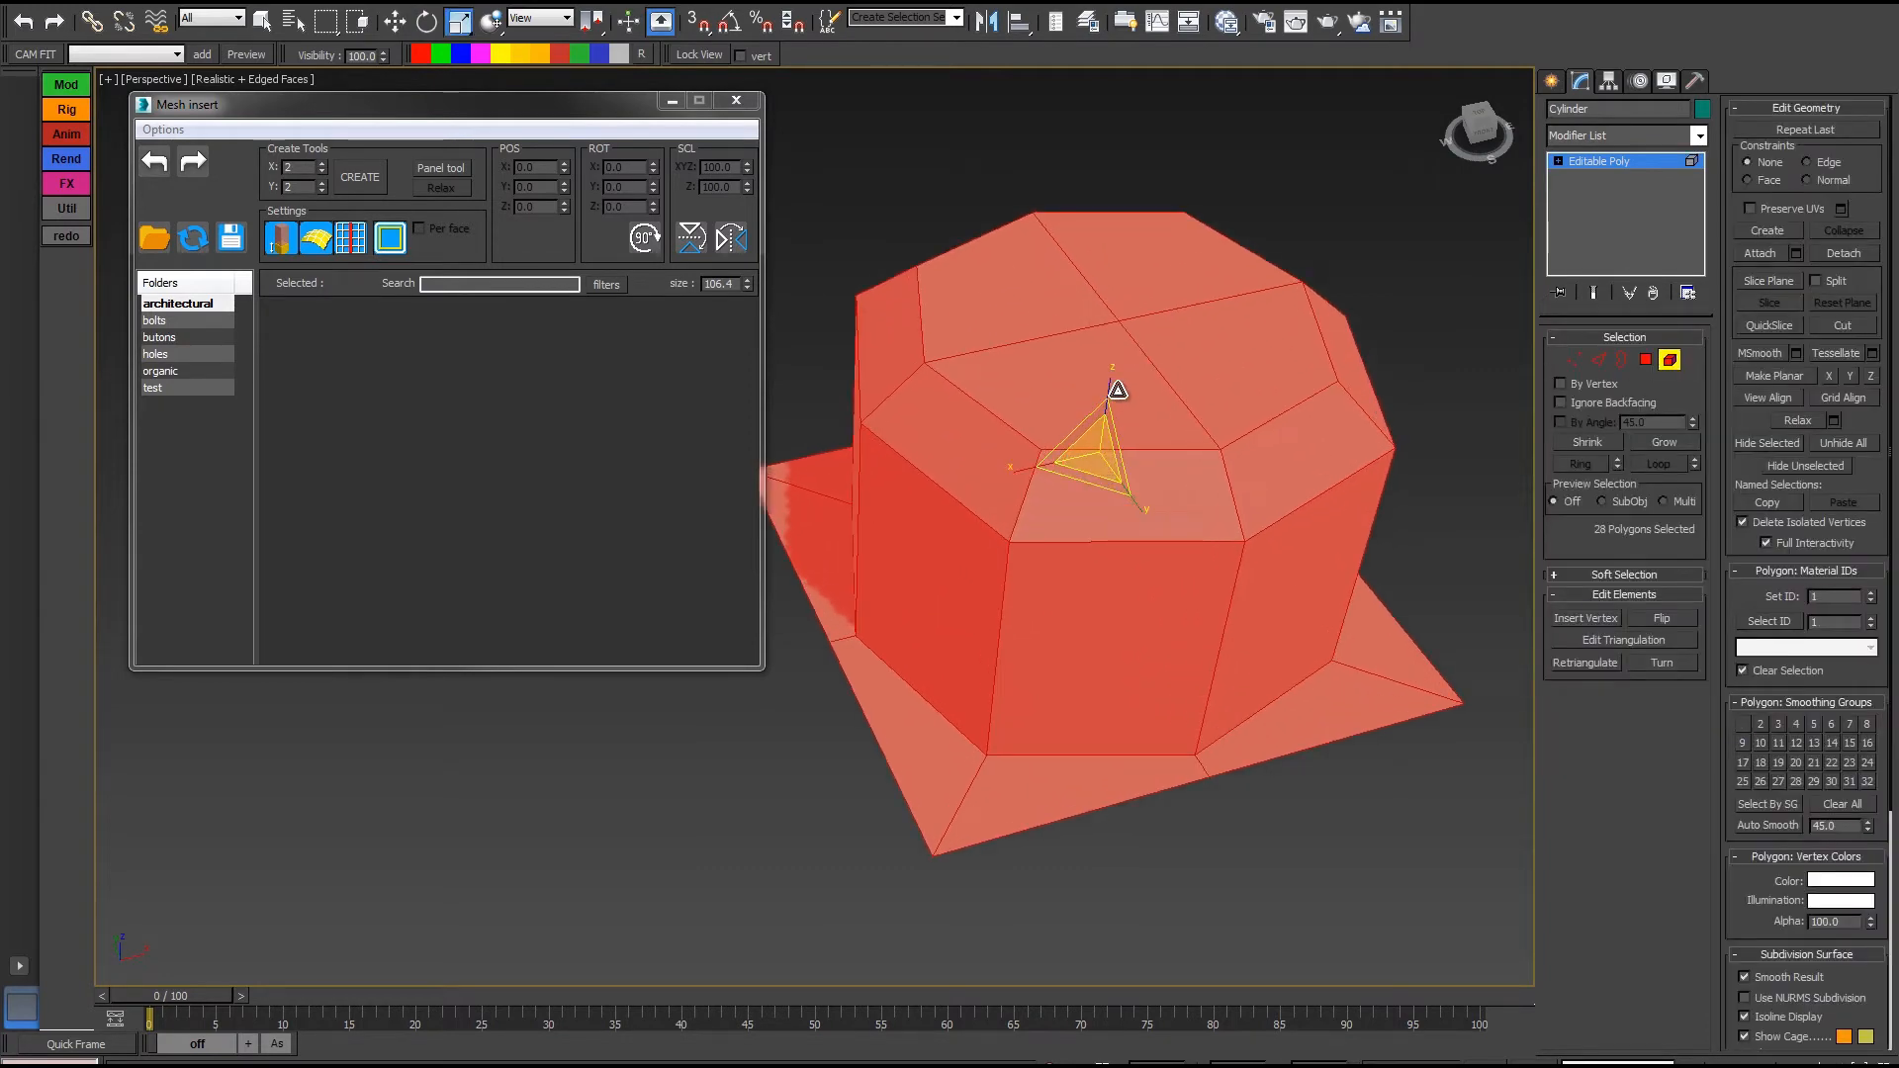
pyautogui.scroll(-3, 1117, 390)
pyautogui.click(1577, 360)
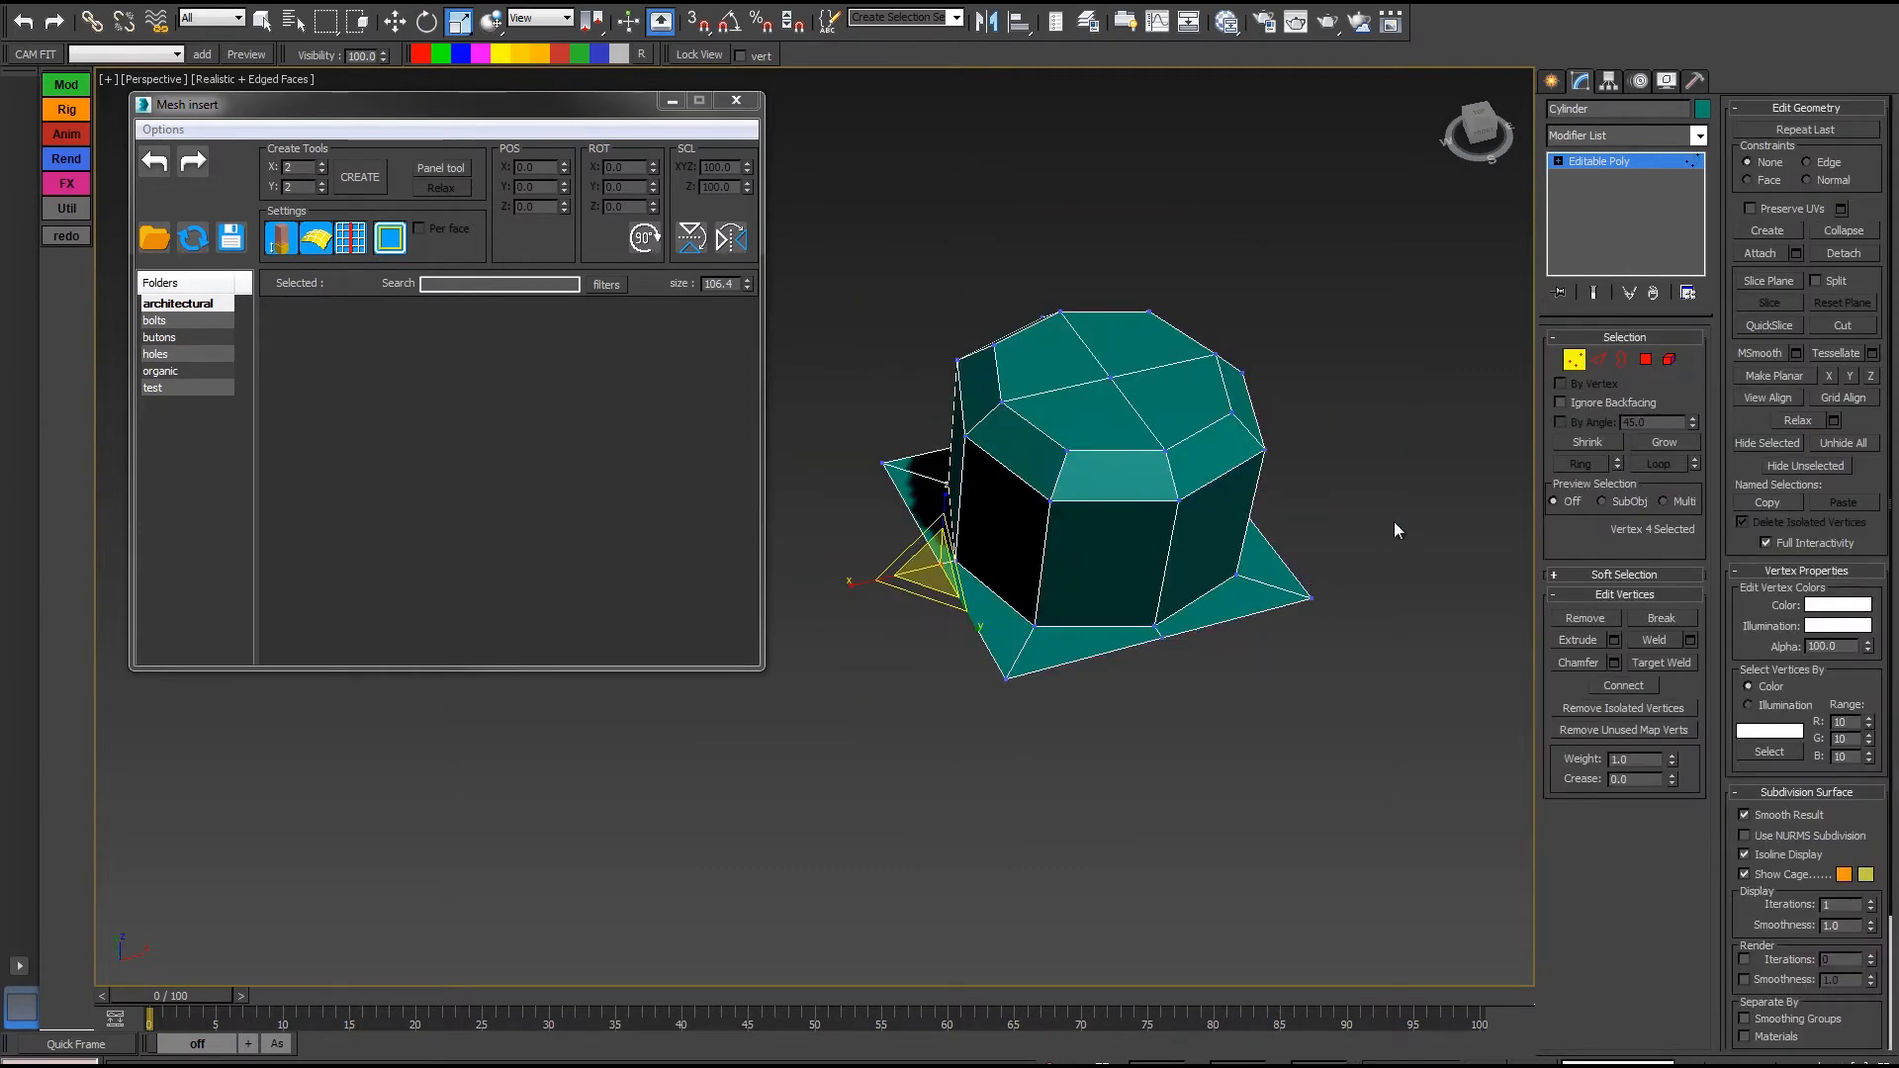
pyautogui.click(1573, 360)
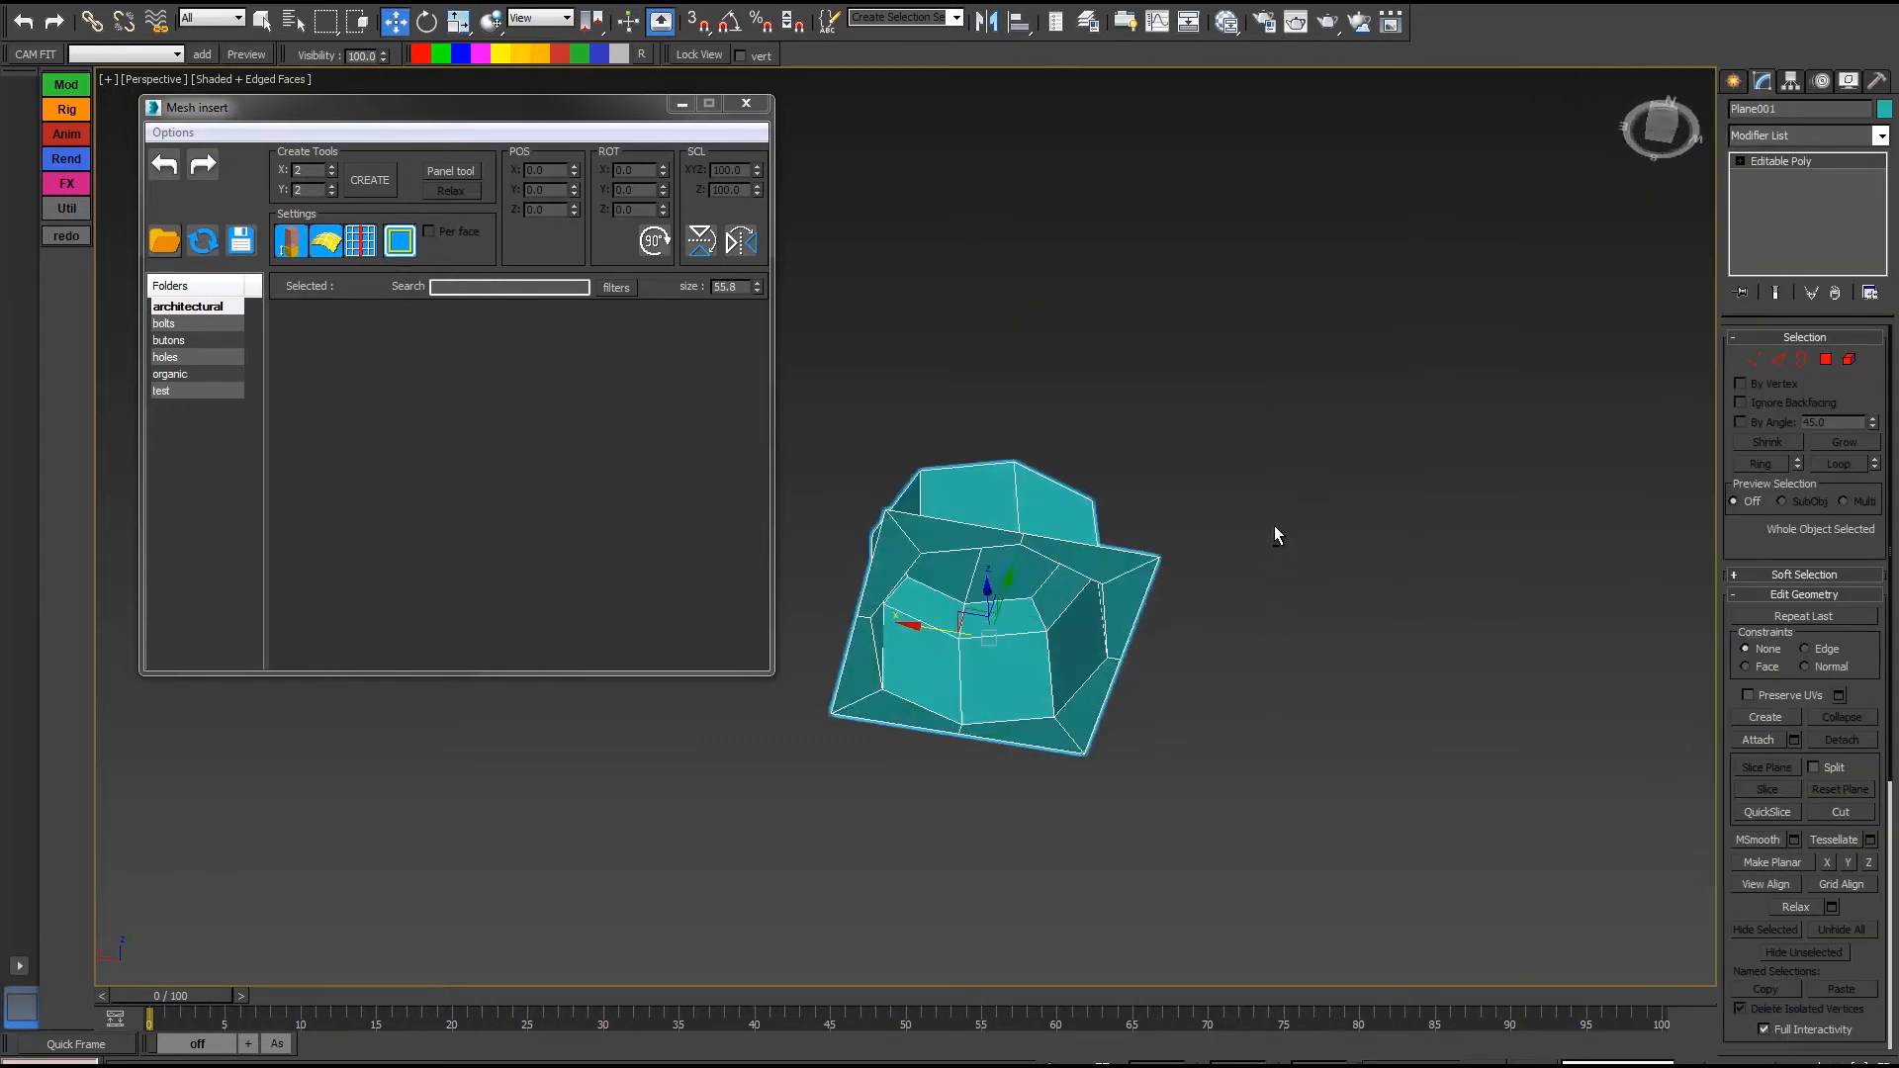
# Rename the finished 2 by 2 insert mesh Cylinder and save it as an asset in the architectural folder
pyautogui.keyDown('alt'); pyautogui.moveTo(1274, 525); pyautogui.dragTo(1222, 637, button='middle'); pyautogui.keyUp('alt')
pyautogui.moveTo(805, 547); pyautogui.dragTo(923, 521, button='middle')
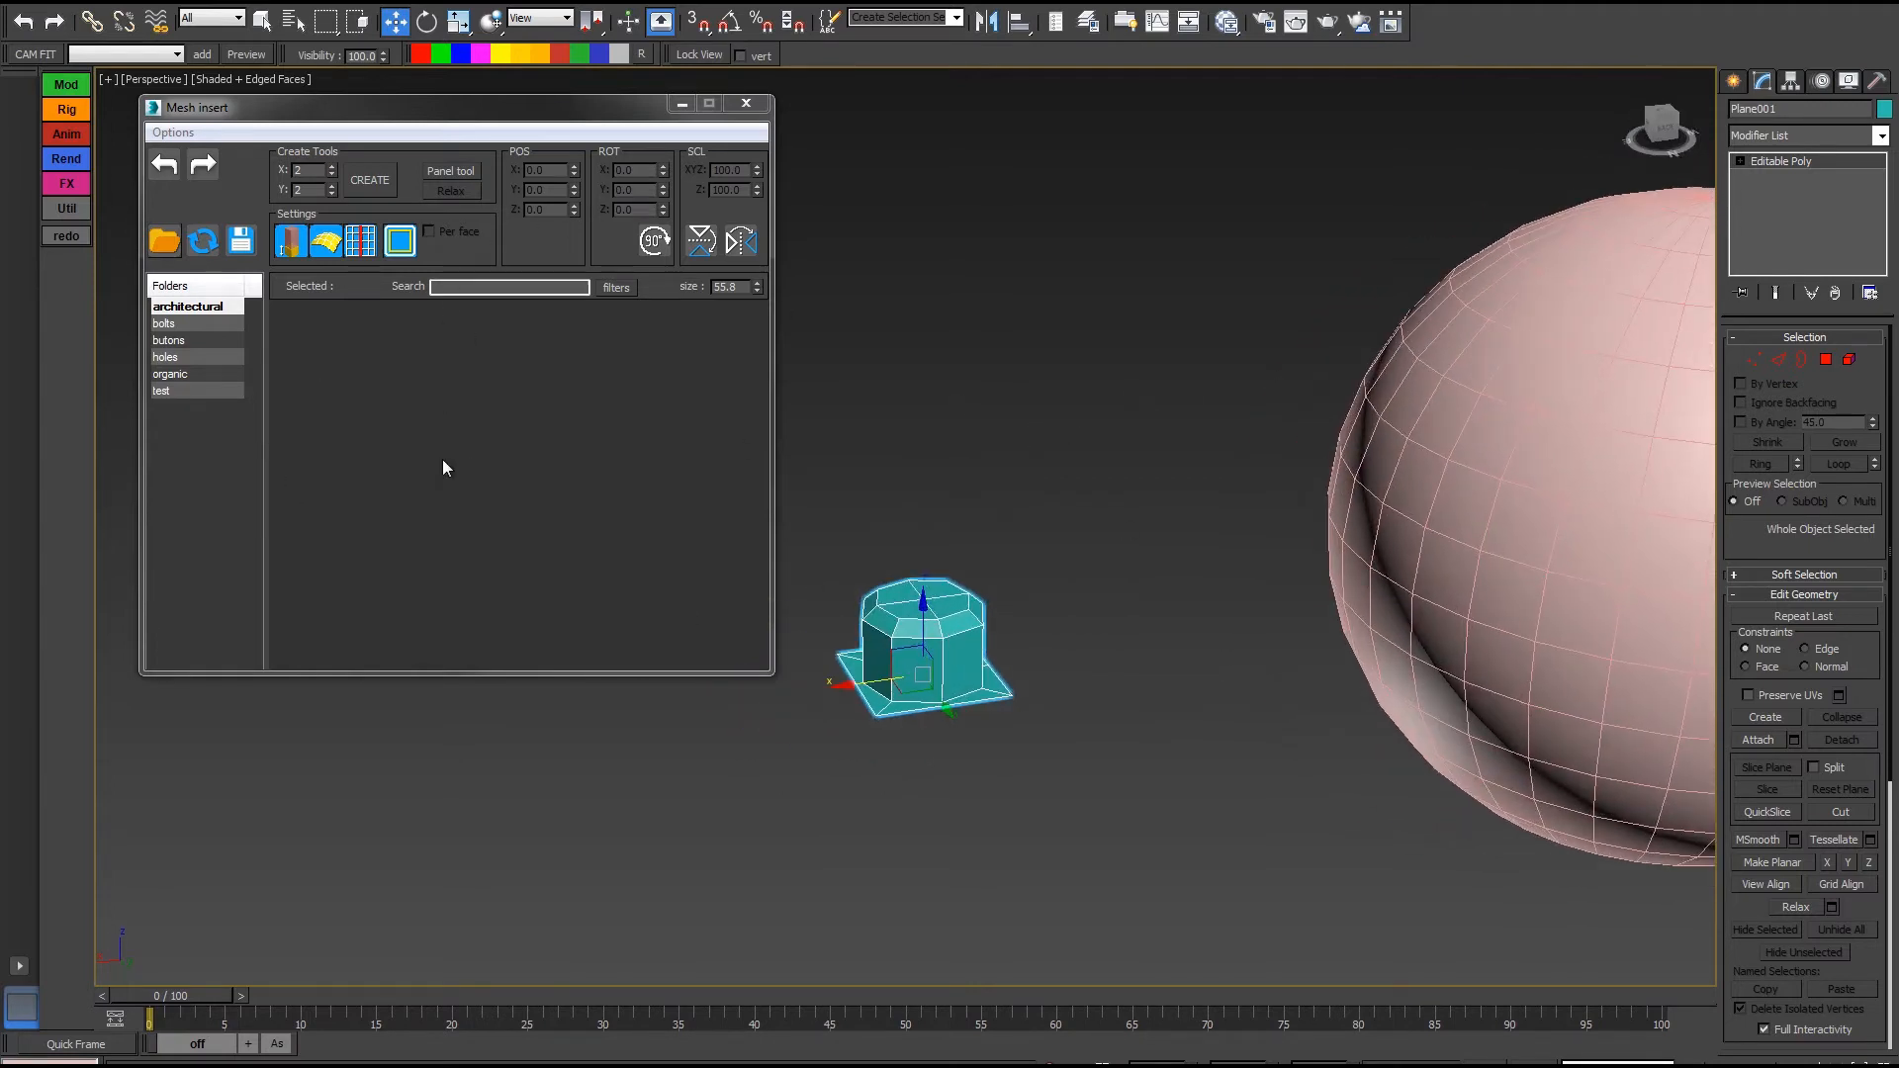
pyautogui.moveTo(1795, 108); pyautogui.dragTo(1632, 116)
pyautogui.write('Cyuli')
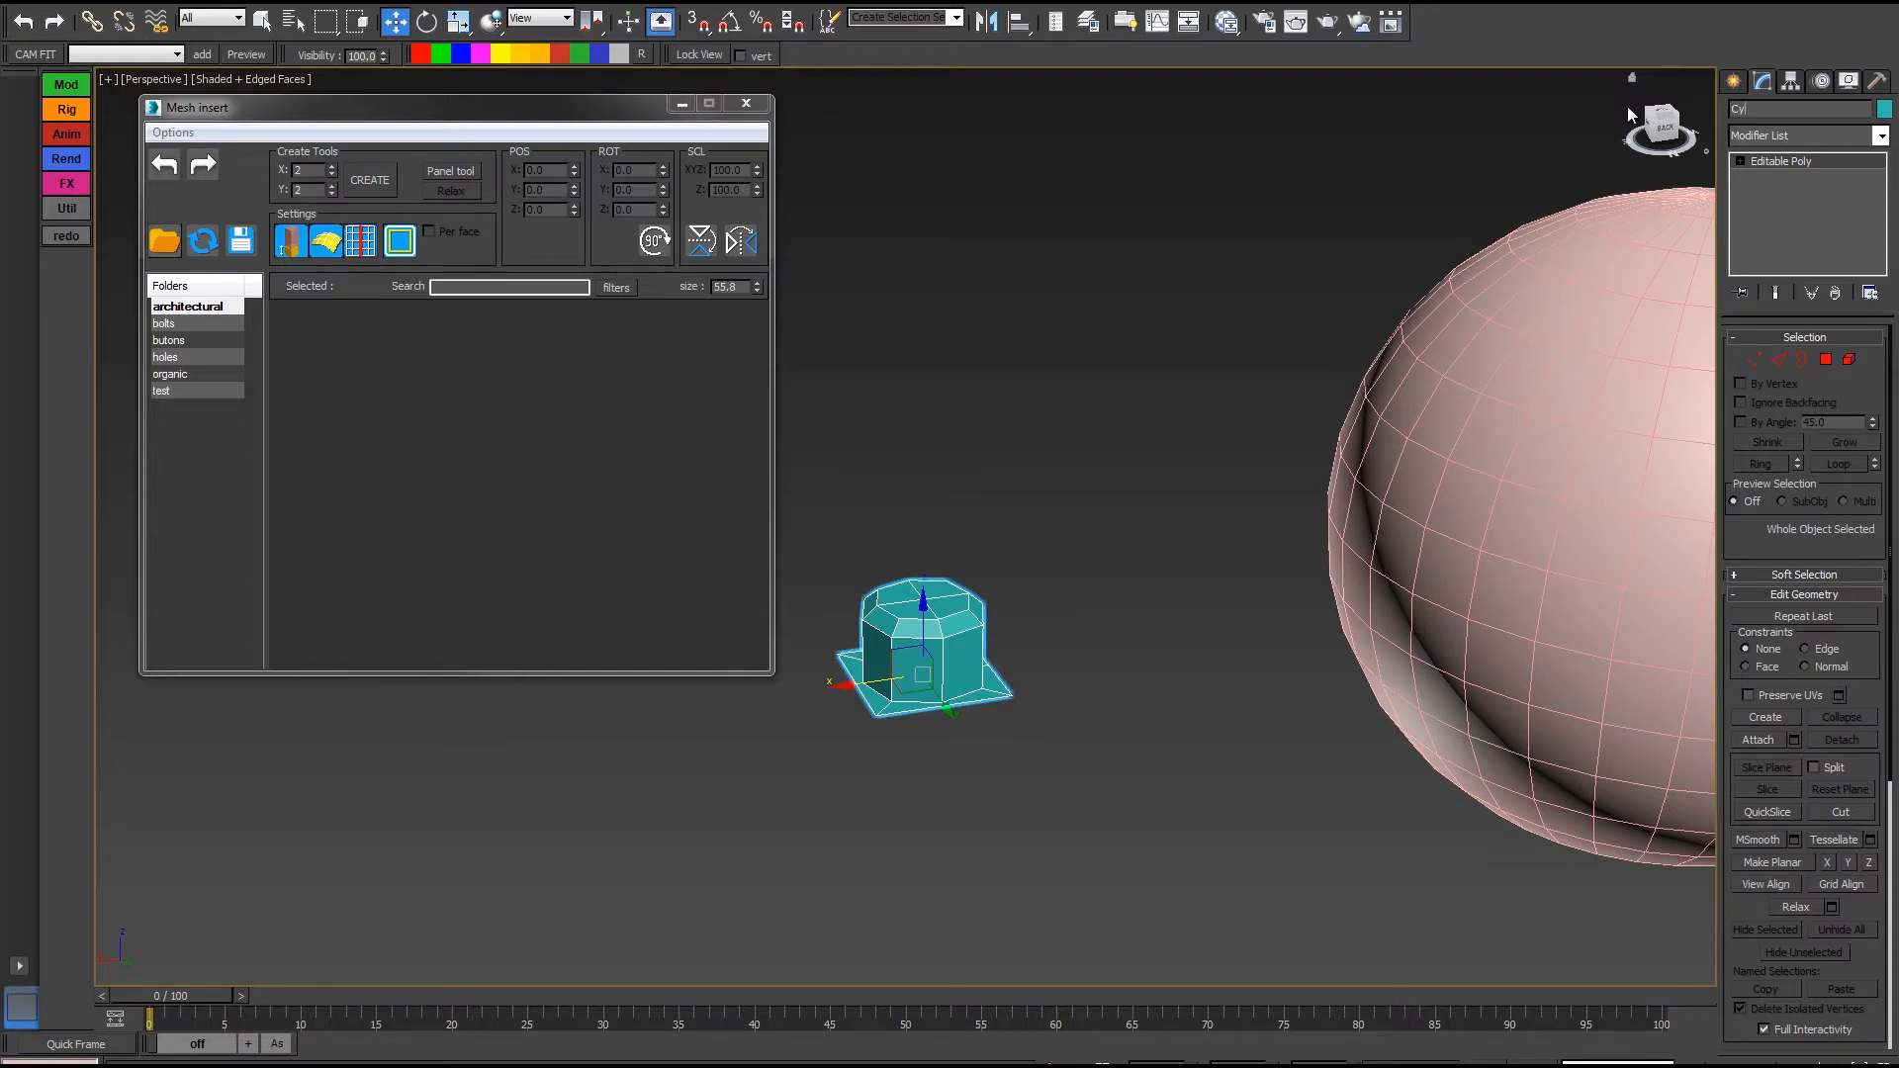
pyautogui.write('nder')
pyautogui.click(244, 247)
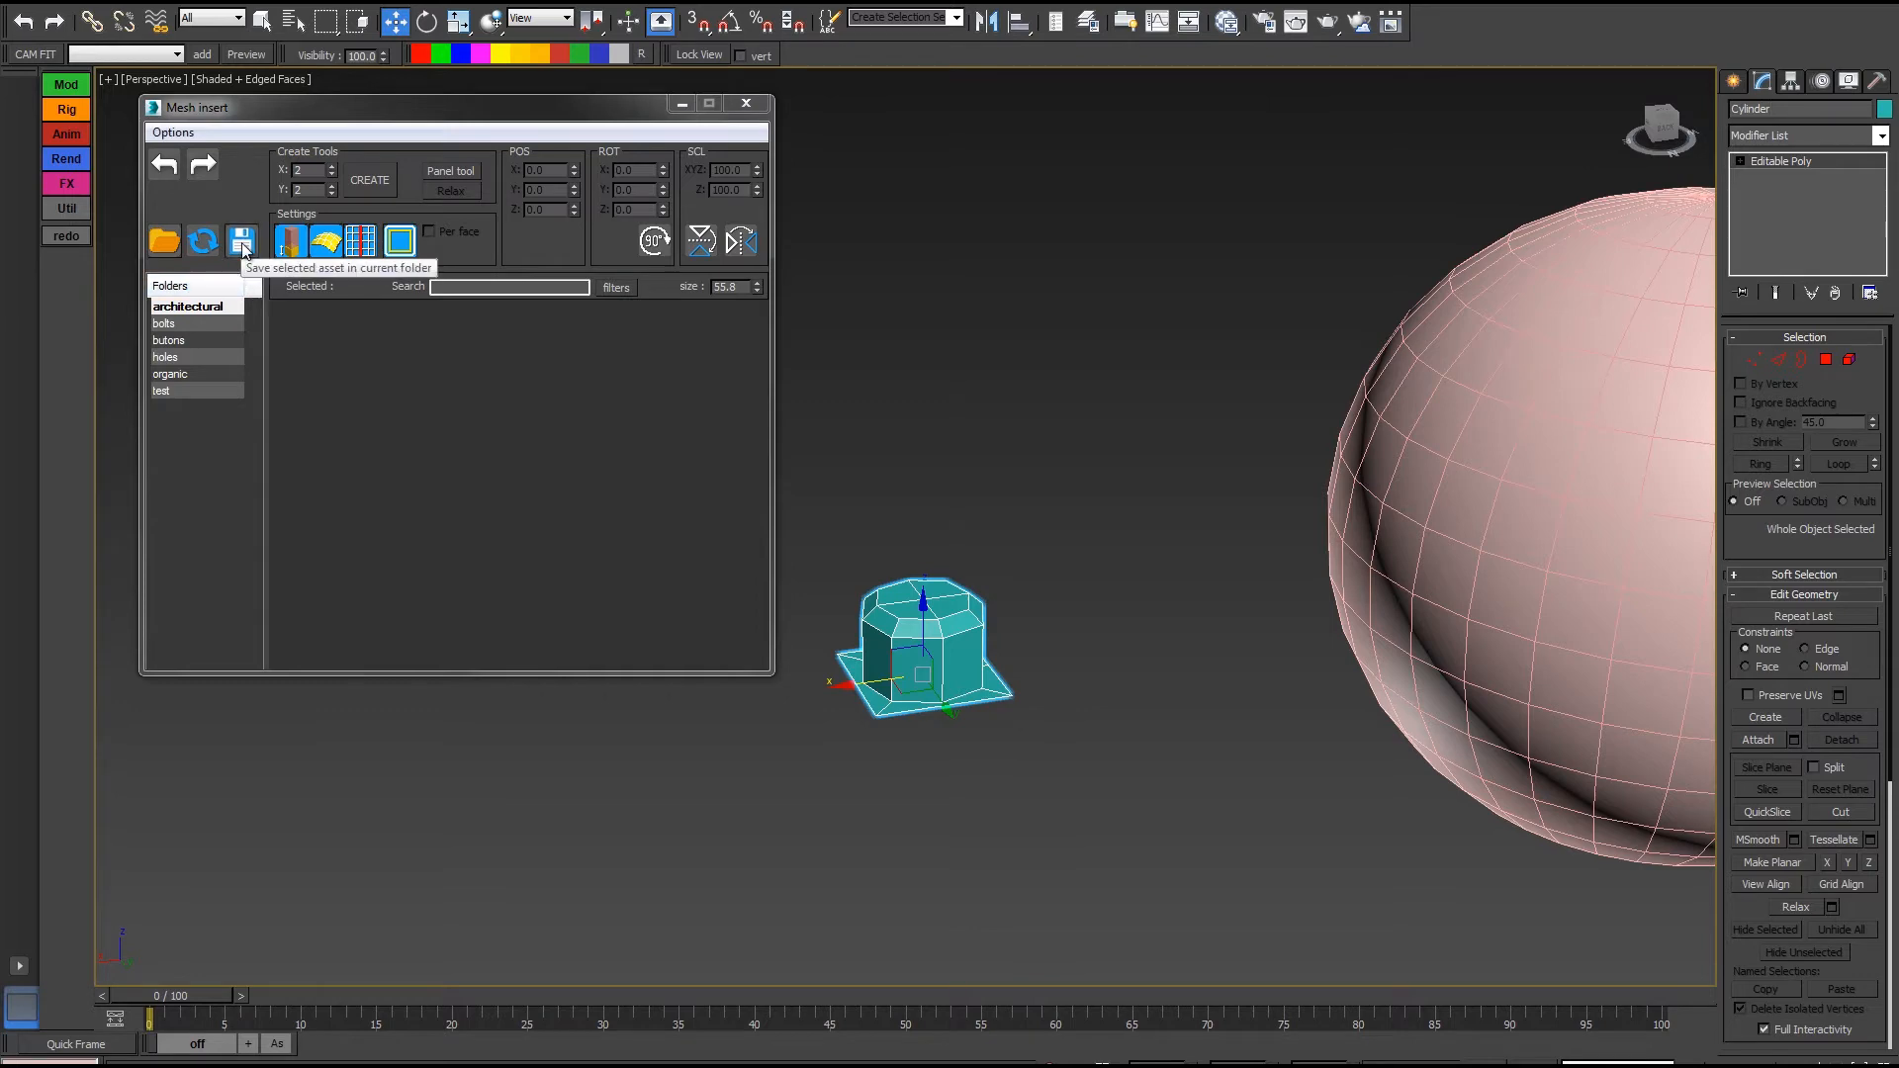
# Select a 2 by 2 block of four adjacent polygons on the side of the sphere
pyautogui.keyDown('alt'); pyautogui.moveTo(1017, 428); pyautogui.dragTo(1162, 497, button='middle'); pyautogui.keyUp('alt')
pyautogui.click(1322, 402)
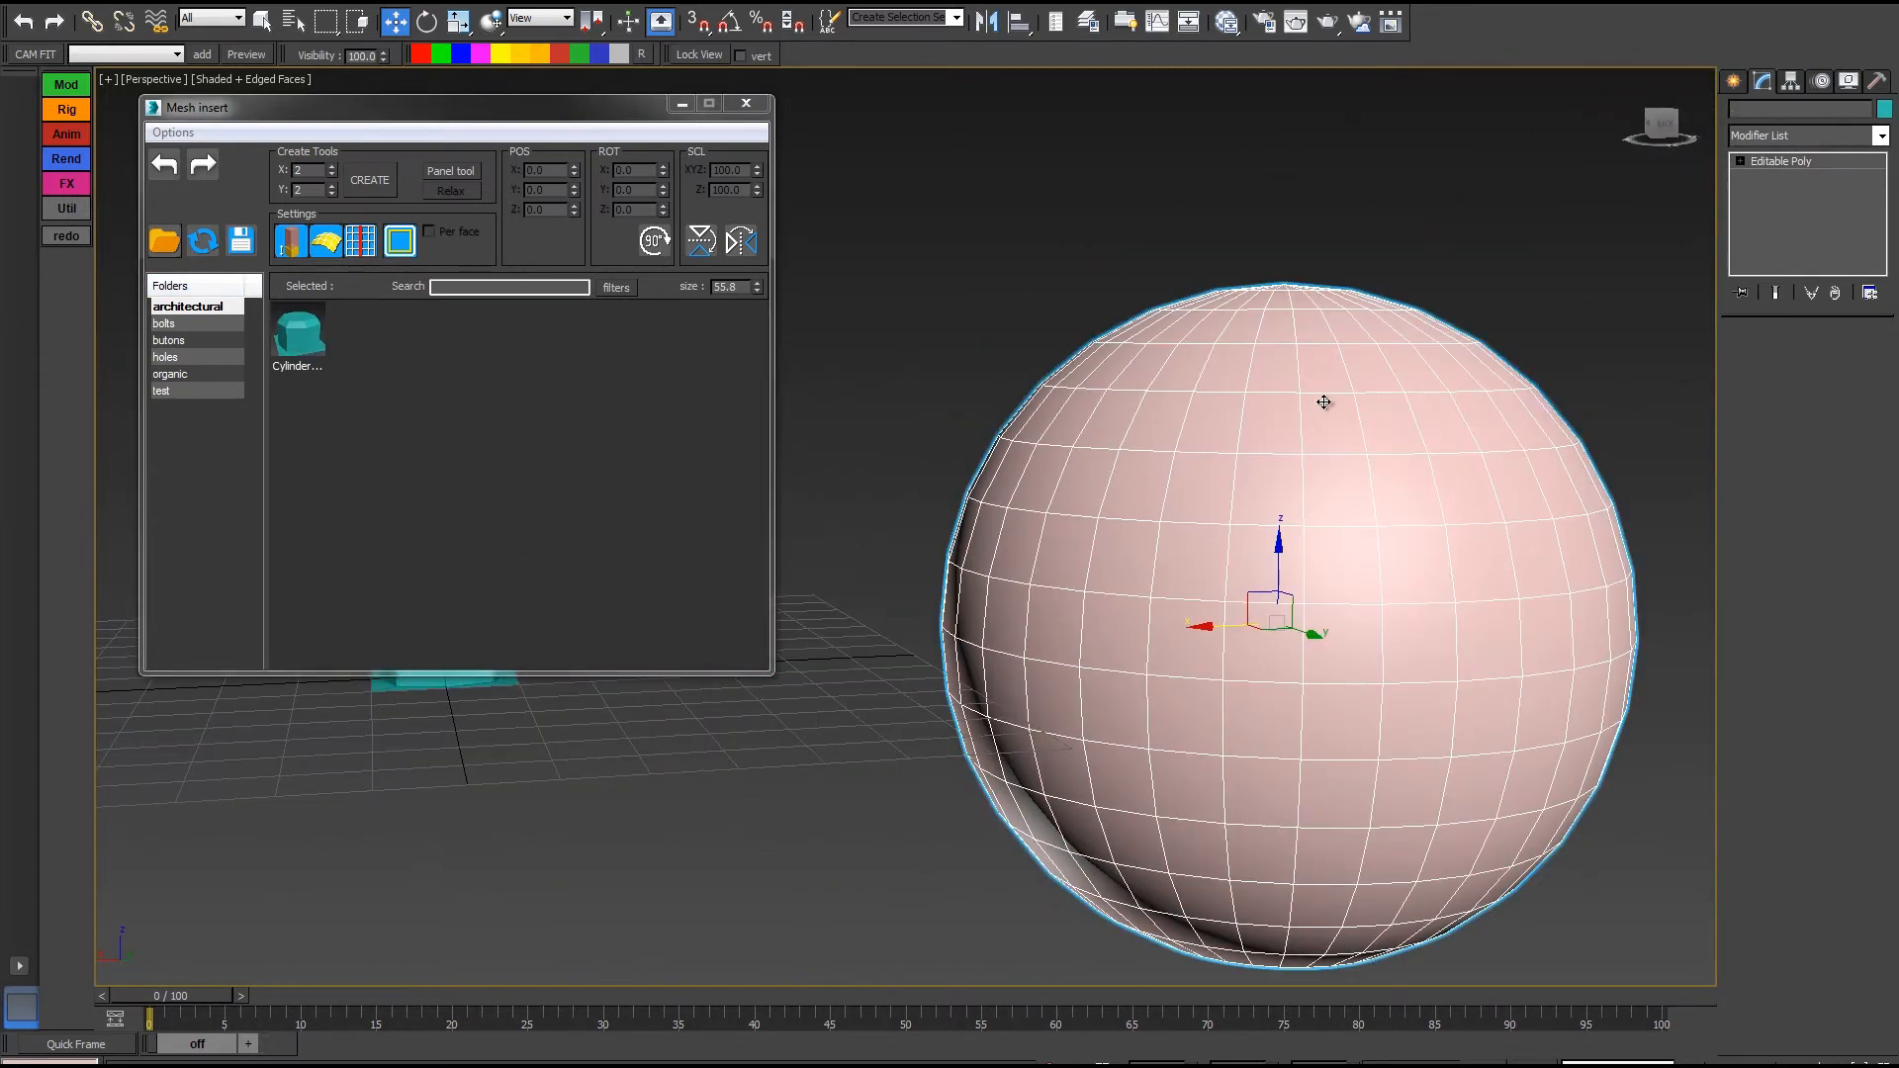
pyautogui.click(1825, 363)
pyautogui.moveTo(1553, 485); pyautogui.dragTo(1207, 535, button='middle')
pyautogui.scroll(2, 1208, 536)
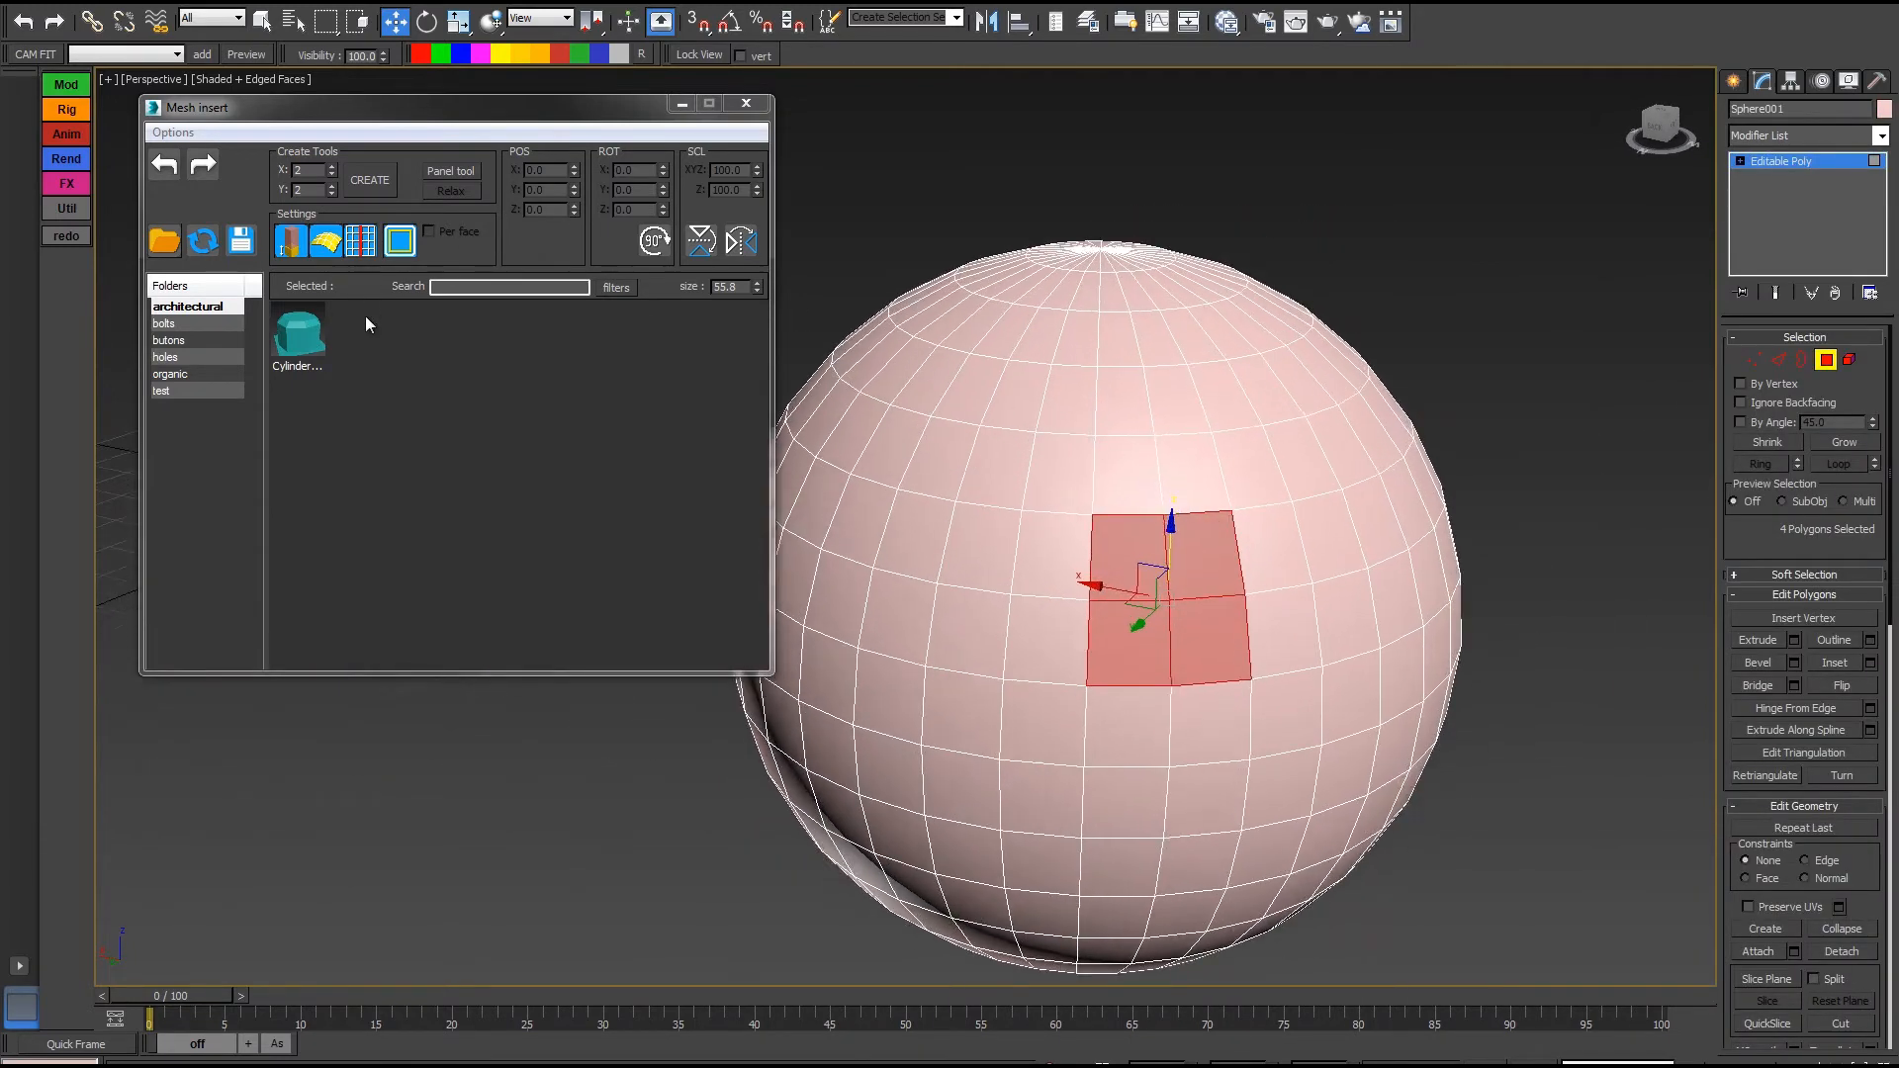
# Enlarge the asset thumbnails to size 106.4 and insert the Cylinder_2x2 asset into the sphere's selected polygons in SAME Borders mode
pyautogui.moveTo(757, 286); pyautogui.dragTo(732, 2)
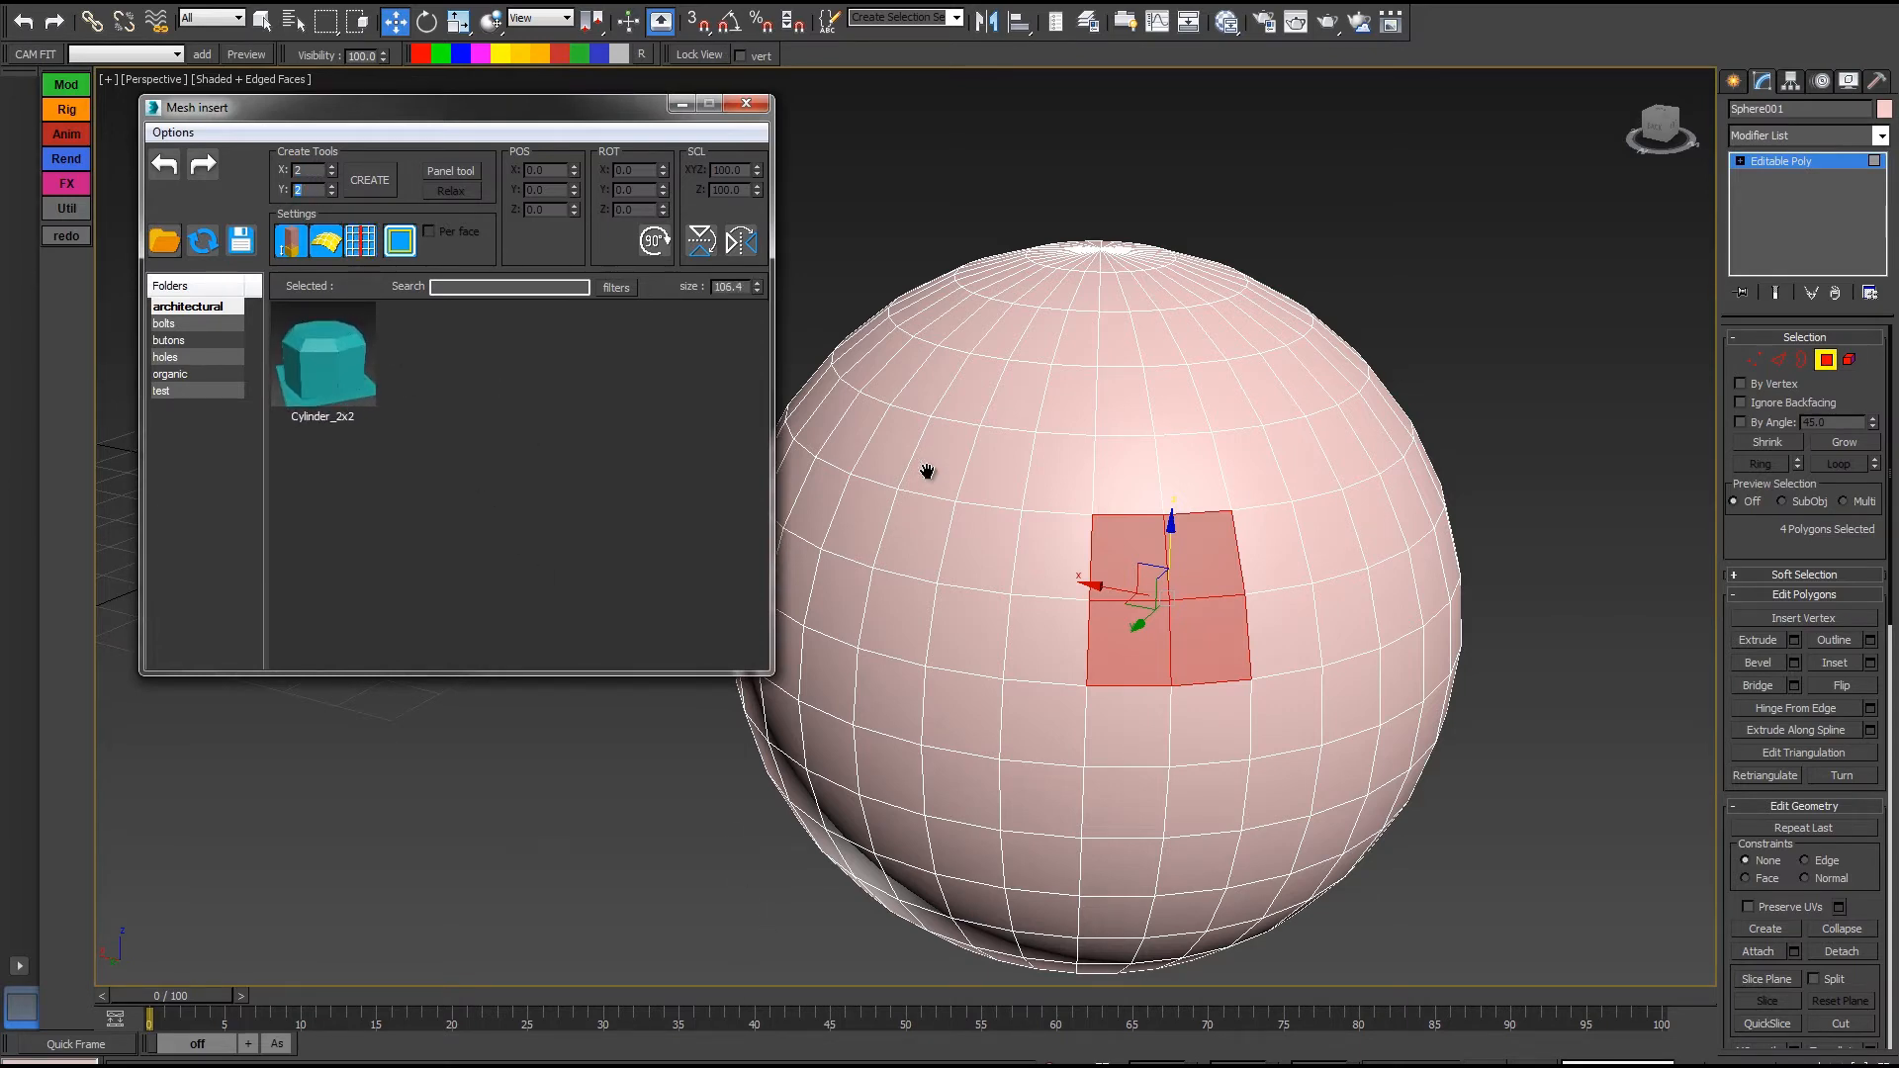
pyautogui.moveTo(928, 472); pyautogui.dragTo(1360, 440, button='middle')
pyautogui.keyDown('alt'); pyautogui.moveTo(1012, 498); pyautogui.dragTo(1221, 576, button='middle'); pyautogui.keyUp('alt')
pyautogui.moveTo(1221, 576); pyautogui.dragTo(1524, 546, button='middle')
pyautogui.moveTo(1052, 641); pyautogui.dragTo(819, 619, button='middle')
pyautogui.keyDown('alt'); pyautogui.moveTo(1302, 614); pyautogui.dragTo(1323, 547, button='middle'); pyautogui.keyUp('alt')
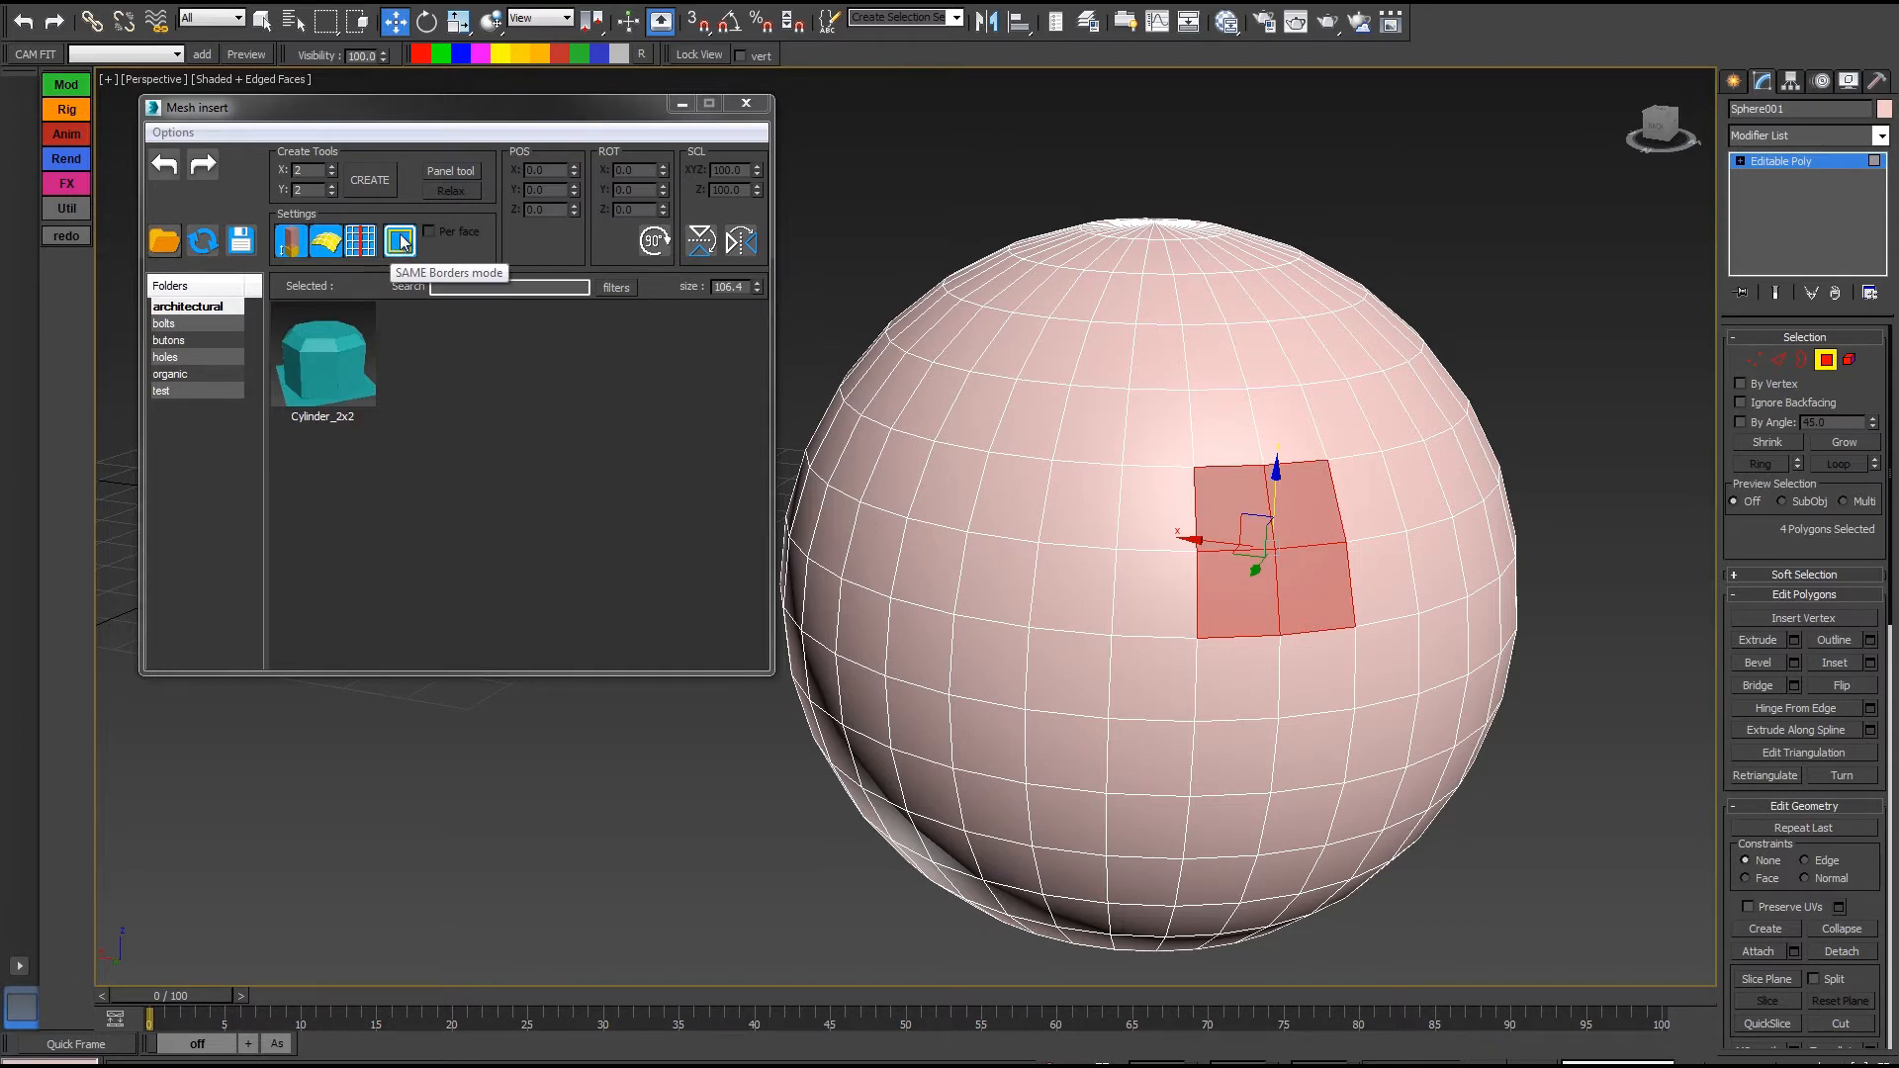
pyautogui.click(322, 359)
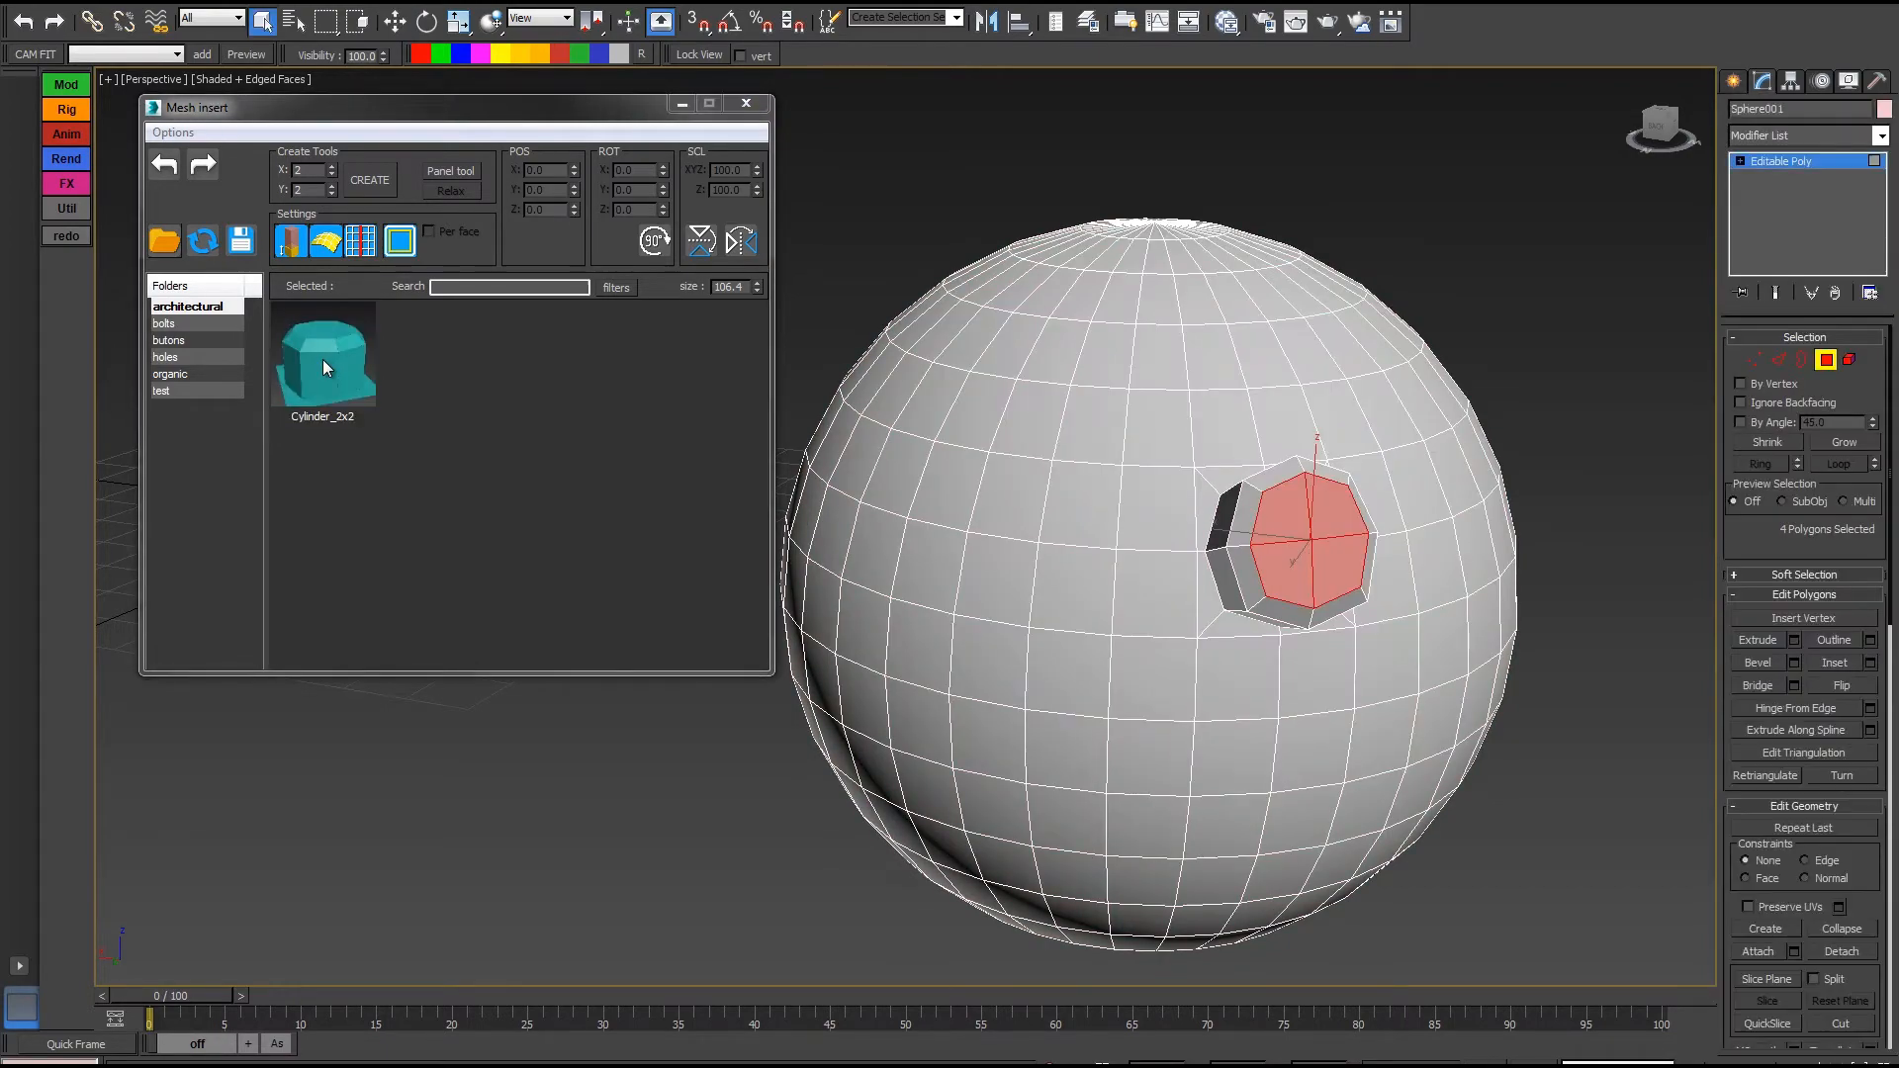
# Examine at vertex level how the inserted cylinder's border vertices join the sphere's surrounding mesh, and return to object level
pyautogui.keyDown('alt'); pyautogui.moveTo(1187, 564); pyautogui.dragTo(1040, 413, button='middle'); pyautogui.keyUp('alt')
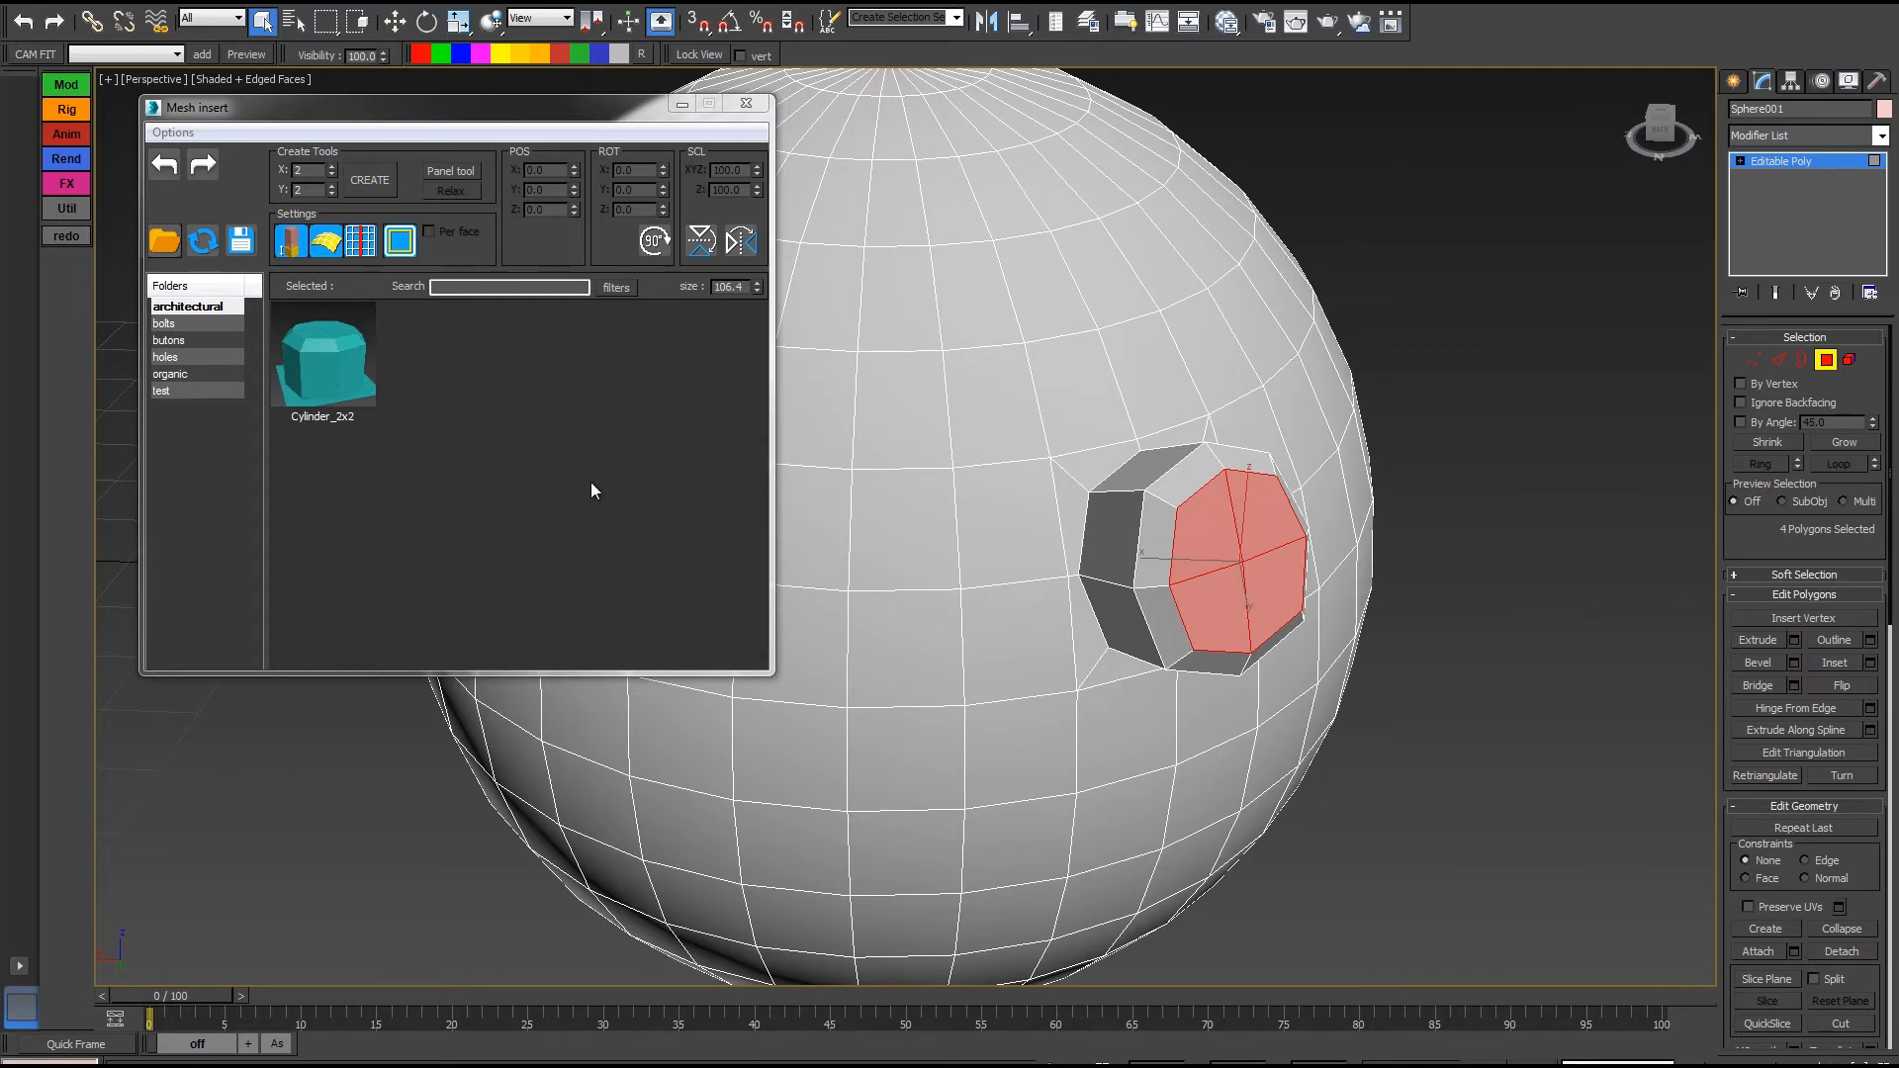
pyautogui.keyDown('alt'); pyautogui.moveTo(1227, 680); pyautogui.dragTo(1199, 678, button='middle'); pyautogui.keyUp('alt')
pyautogui.click(1752, 360)
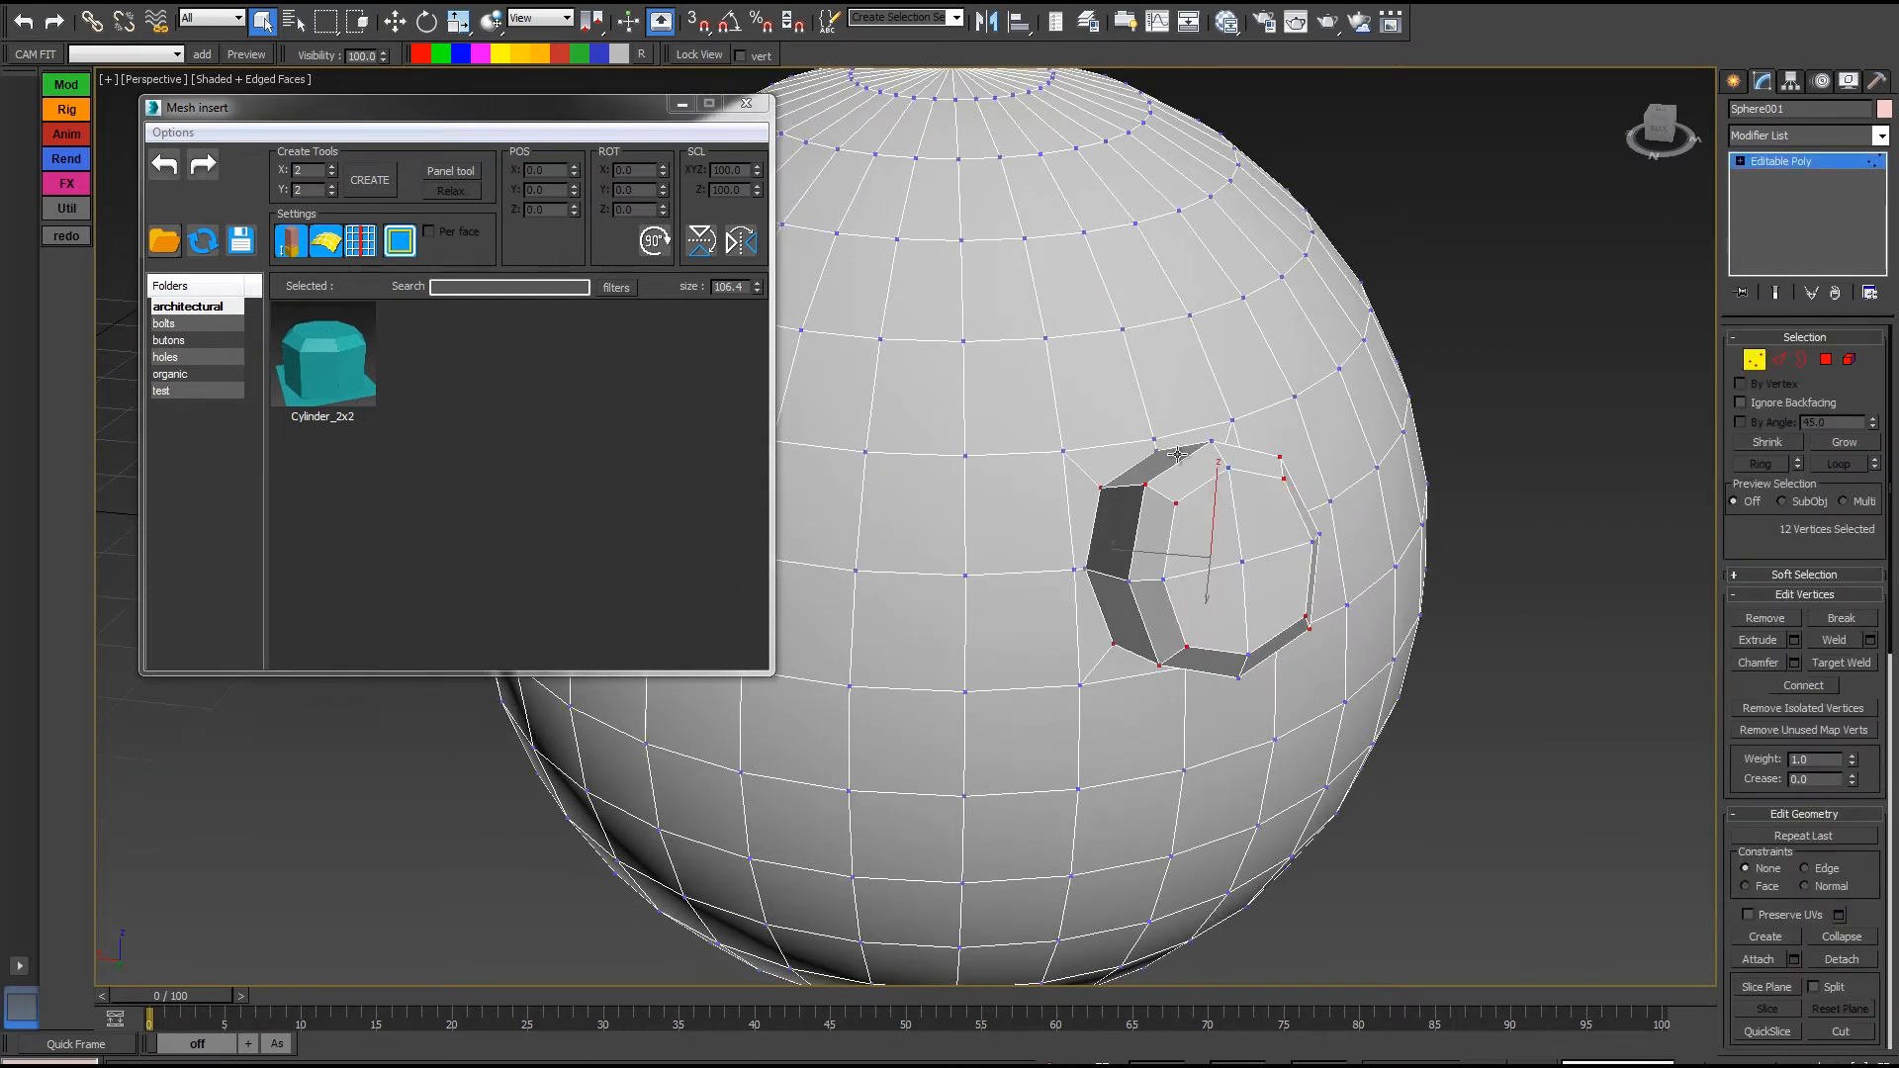
pyautogui.scroll(5, 1118, 428)
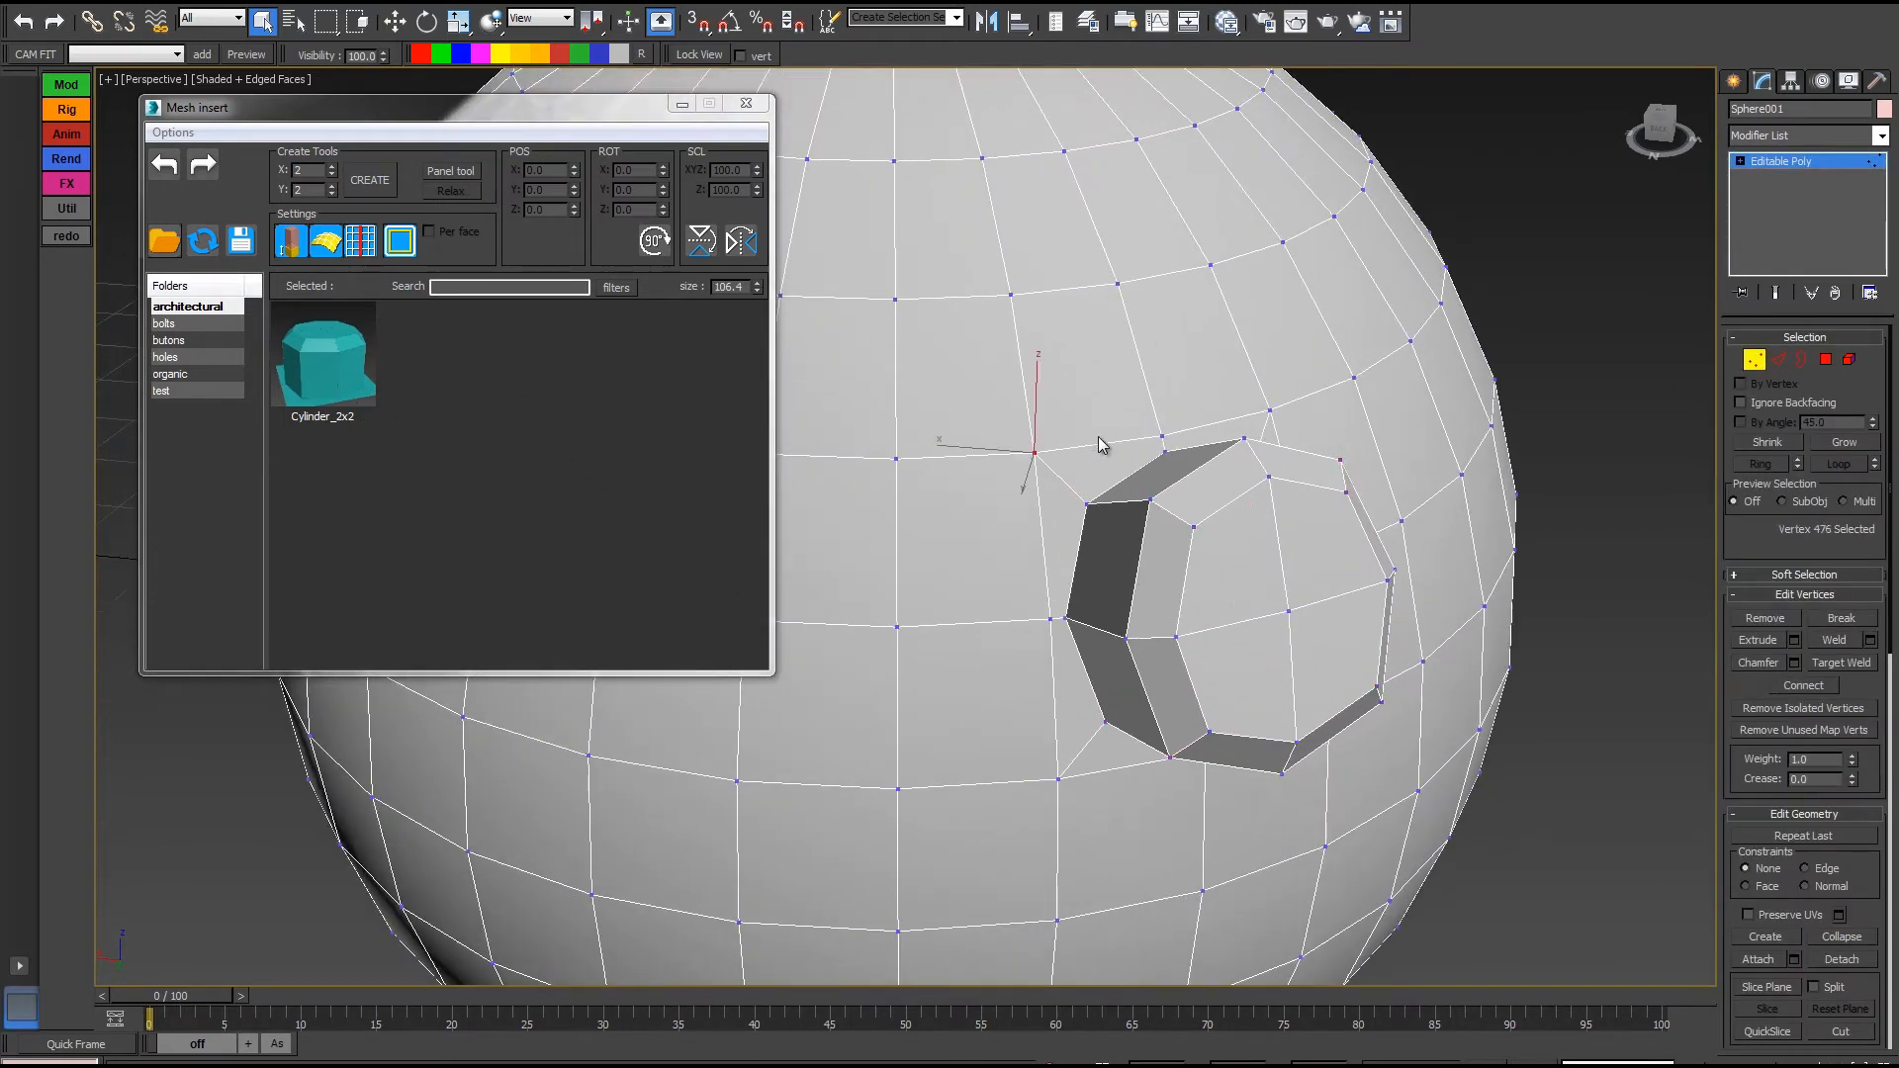
pyautogui.press('w')
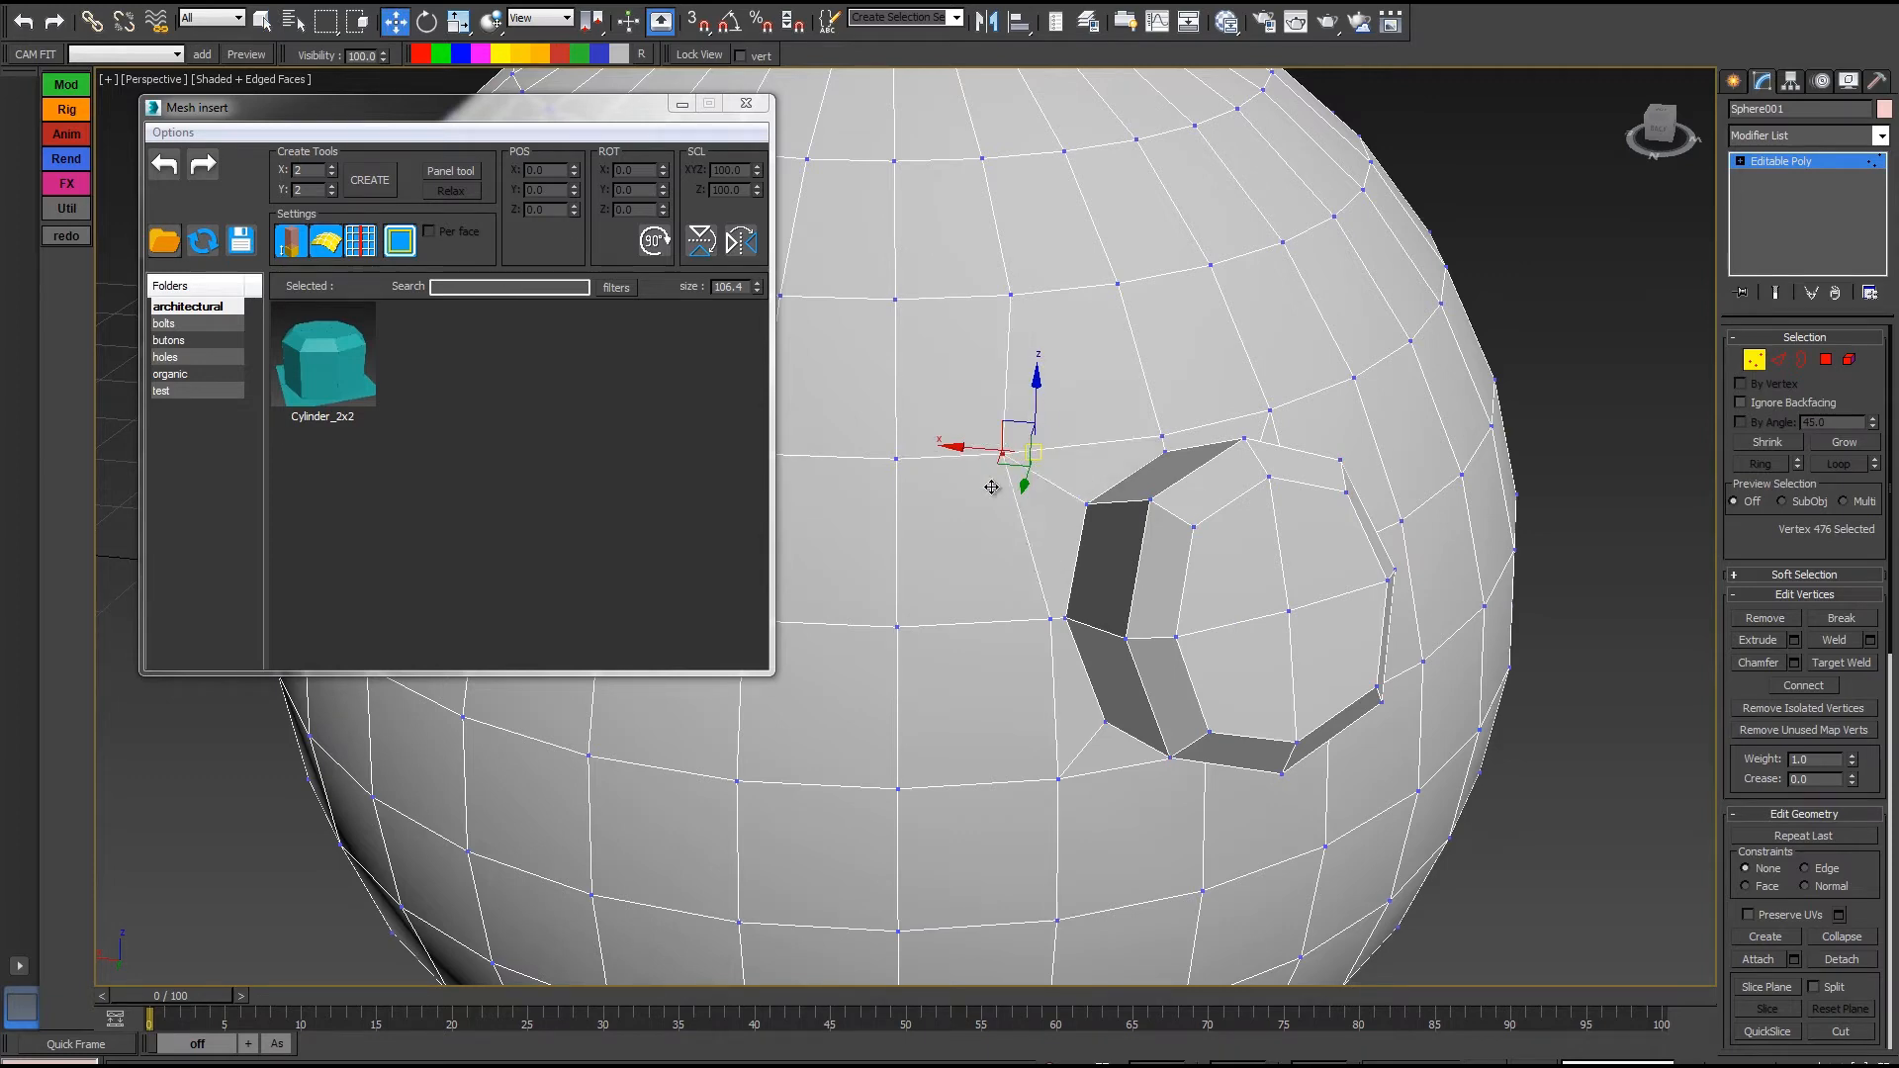
pyautogui.keyDown('alt'); pyautogui.moveTo(1098, 517); pyautogui.dragTo(1035, 534, button='middle'); pyautogui.keyUp('alt')
pyautogui.scroll(-3, 1408, 748)
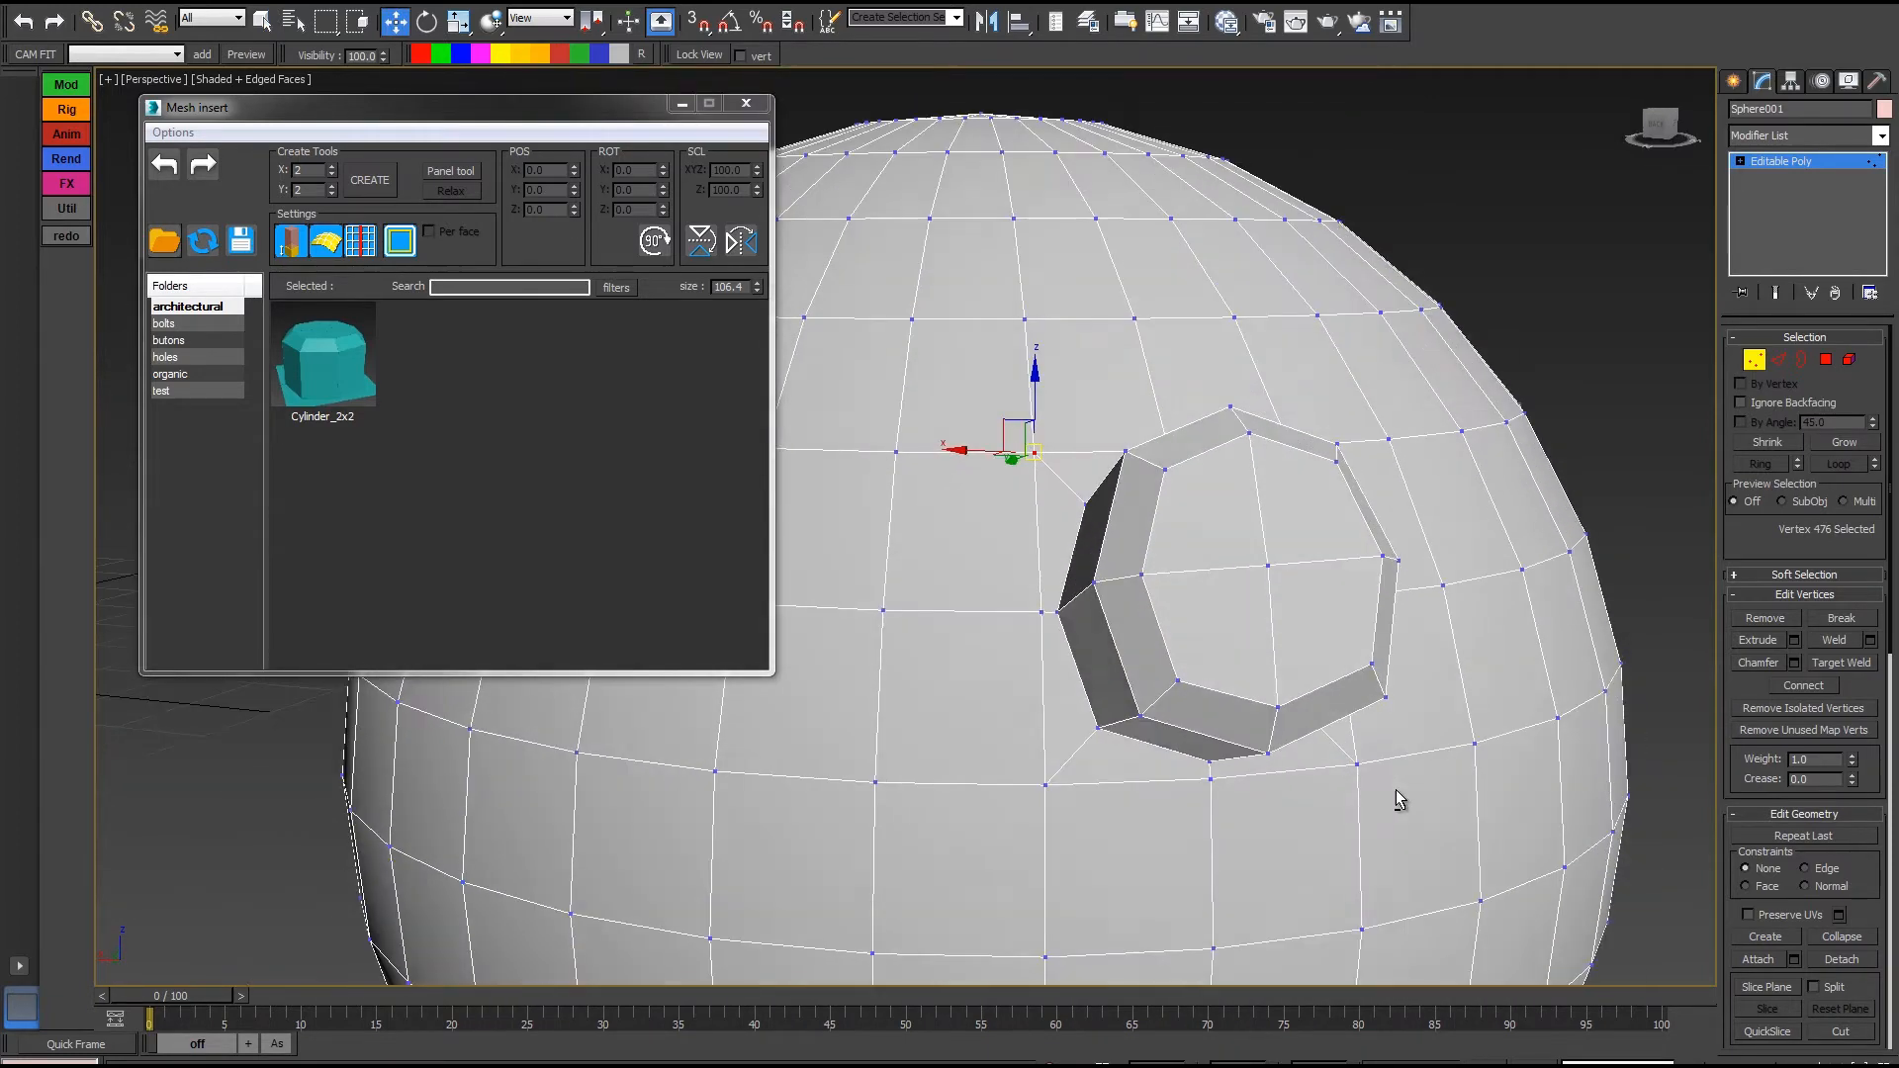
pyautogui.keyDown('alt'); pyautogui.moveTo(1396, 789); pyautogui.dragTo(1286, 781, button='middle'); pyautogui.keyUp('alt')
pyautogui.moveTo(1028, 444); pyautogui.dragTo(1218, 444, button='middle')
pyautogui.scroll(-3, 1219, 444)
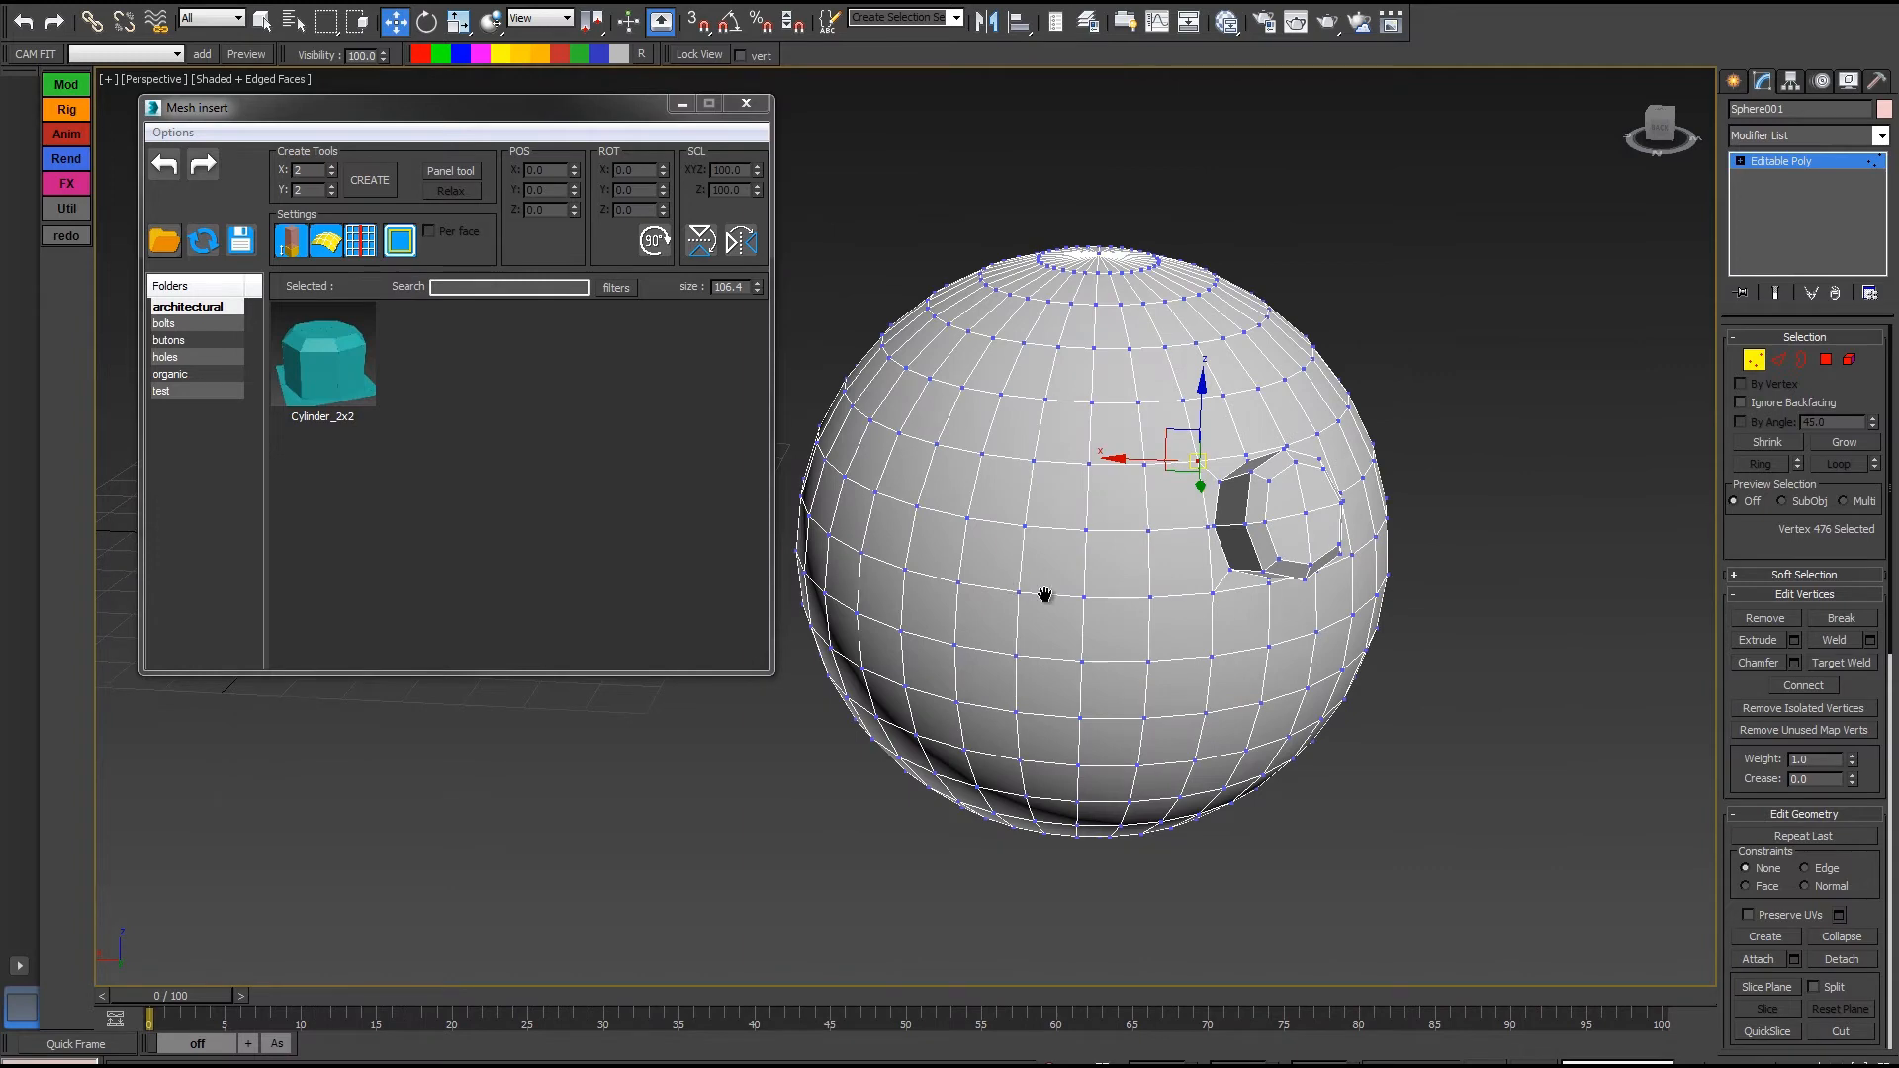
pyautogui.moveTo(1045, 595)
pyautogui.keyDown('alt'); pyautogui.mouseDown(button='middle')
pyautogui.moveTo(1005, 590)
pyautogui.moveTo(1187, 573)
pyautogui.moveTo(593, 586)
pyautogui.moveTo(1075, 610)
pyautogui.mouseUp(button='middle'); pyautogui.keyUp('alt')
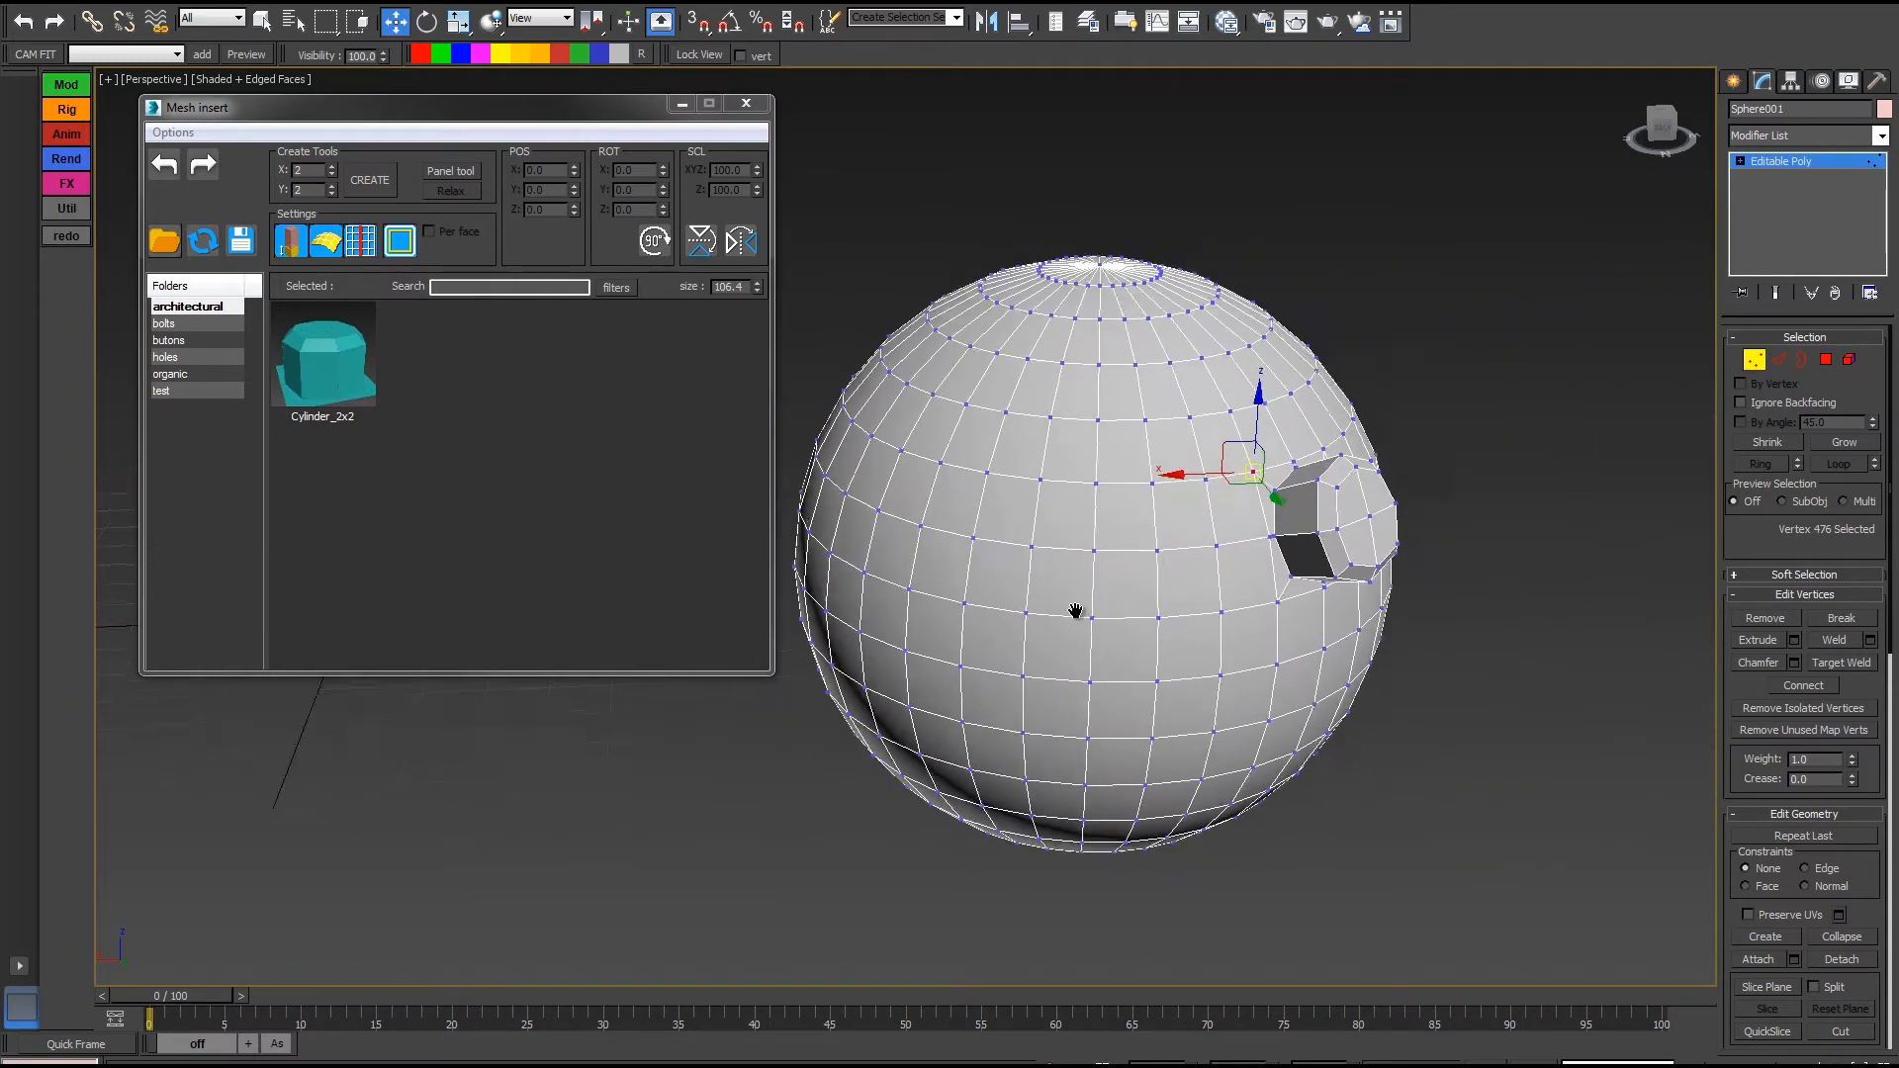
pyautogui.scroll(3, 1645, 388)
pyautogui.click(1757, 364)
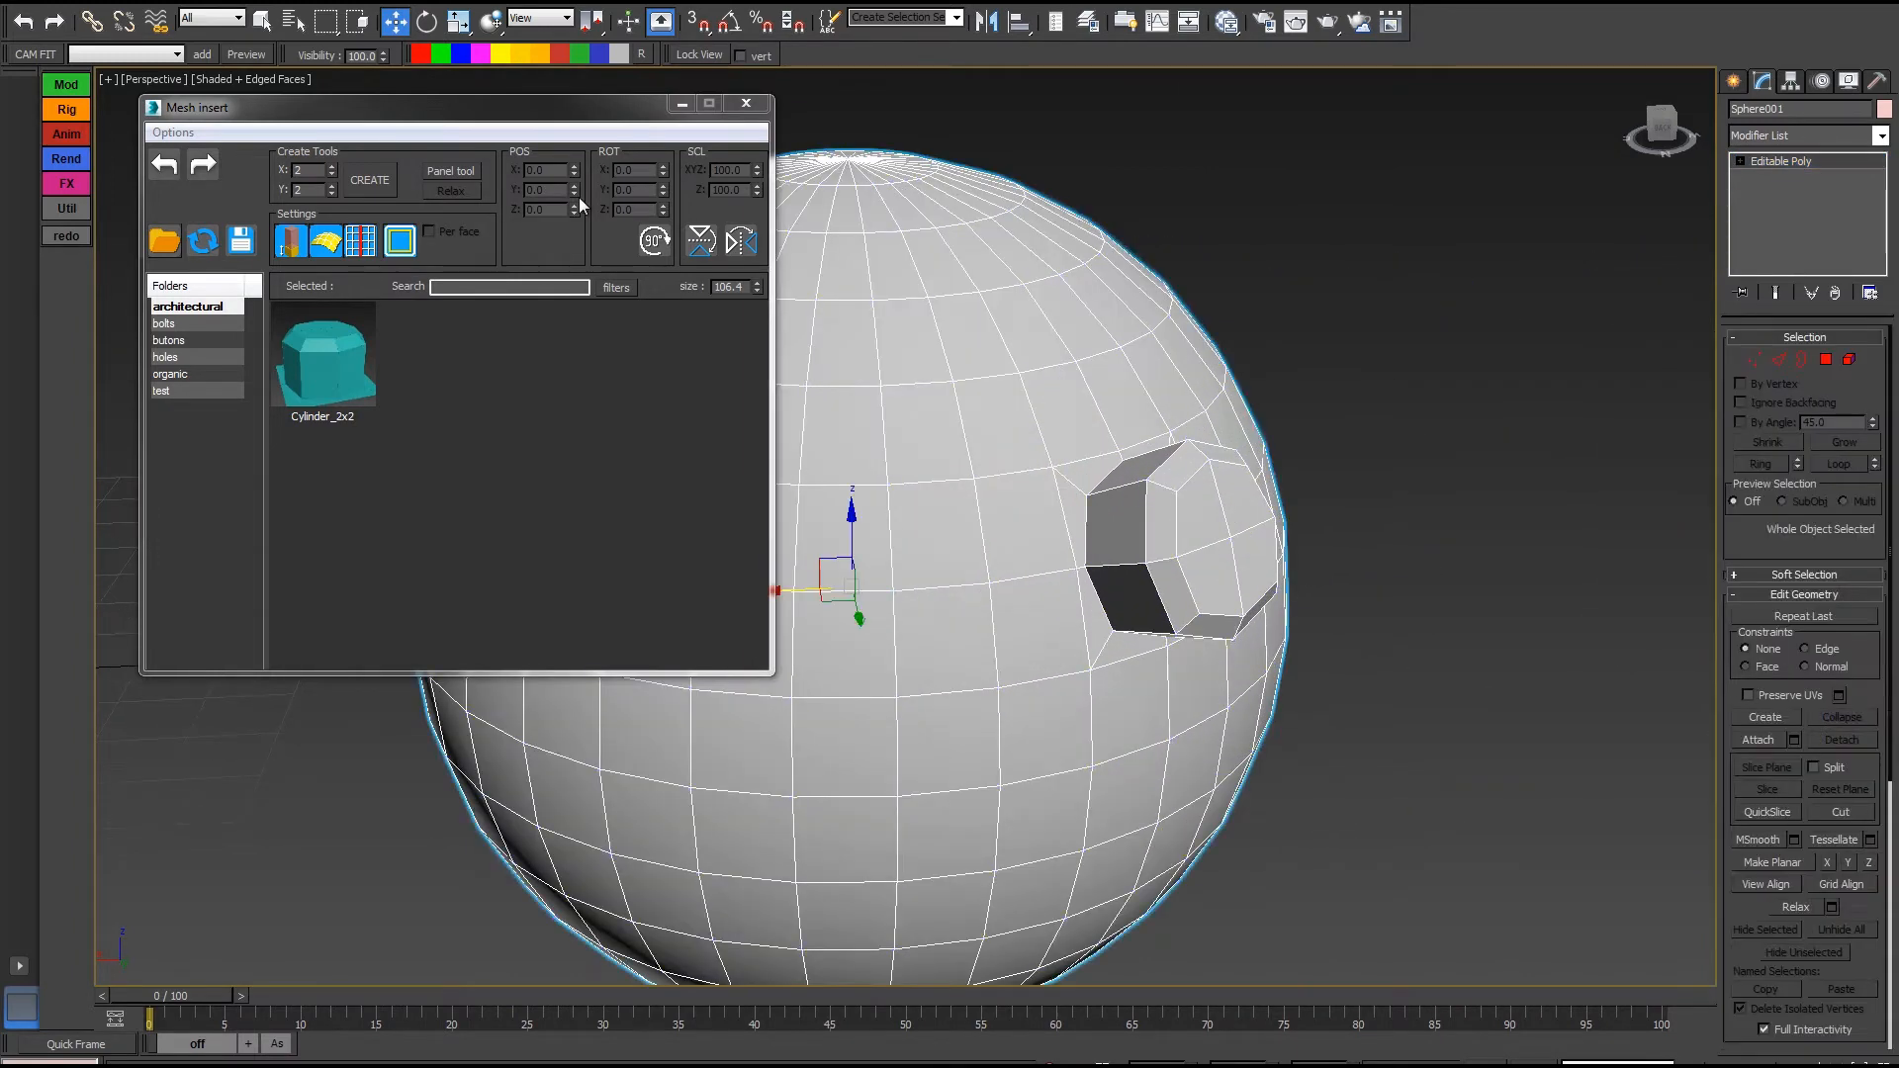
# Undo the cylinder's insertion into the sphere, redo it and leave polygon editing
pyautogui.click(164, 164)
pyautogui.keyDown('alt'); pyautogui.moveTo(1015, 428); pyautogui.dragTo(949, 415, button='middle'); pyautogui.keyUp('alt')
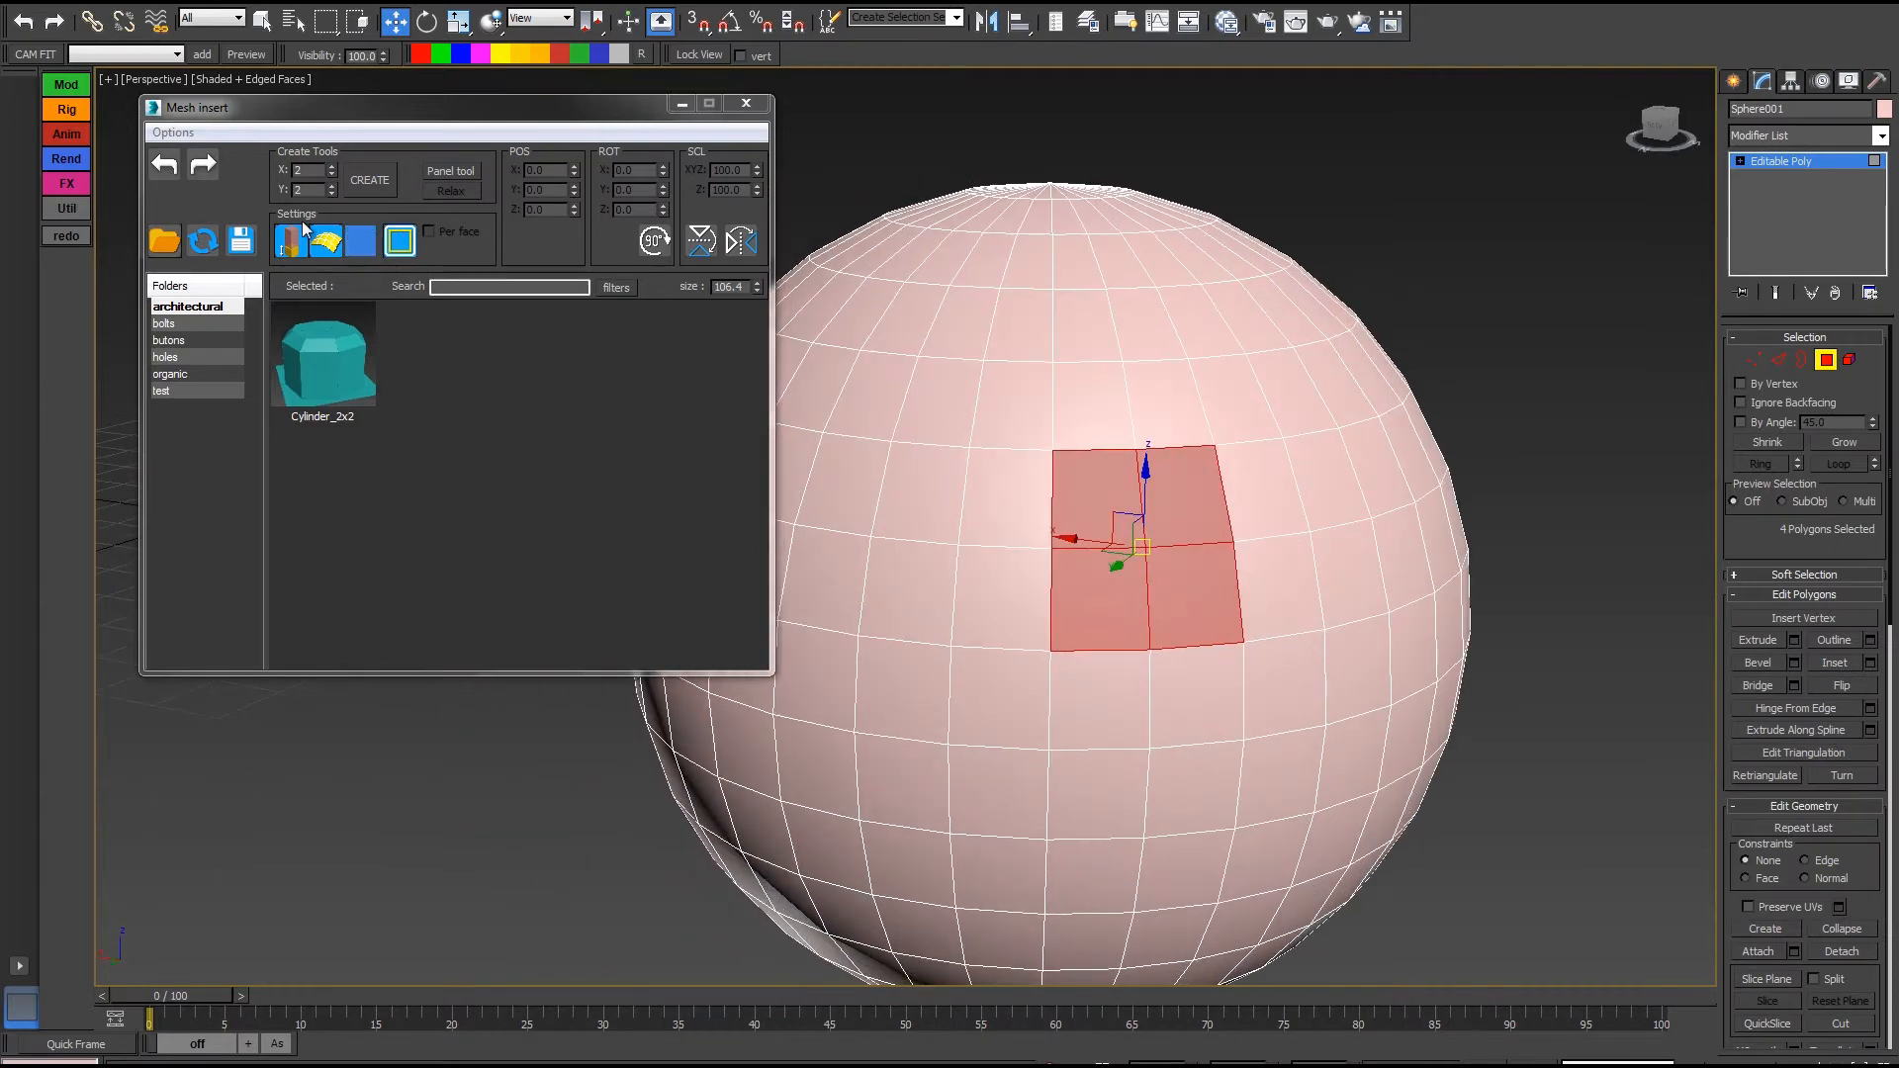
pyautogui.click(201, 168)
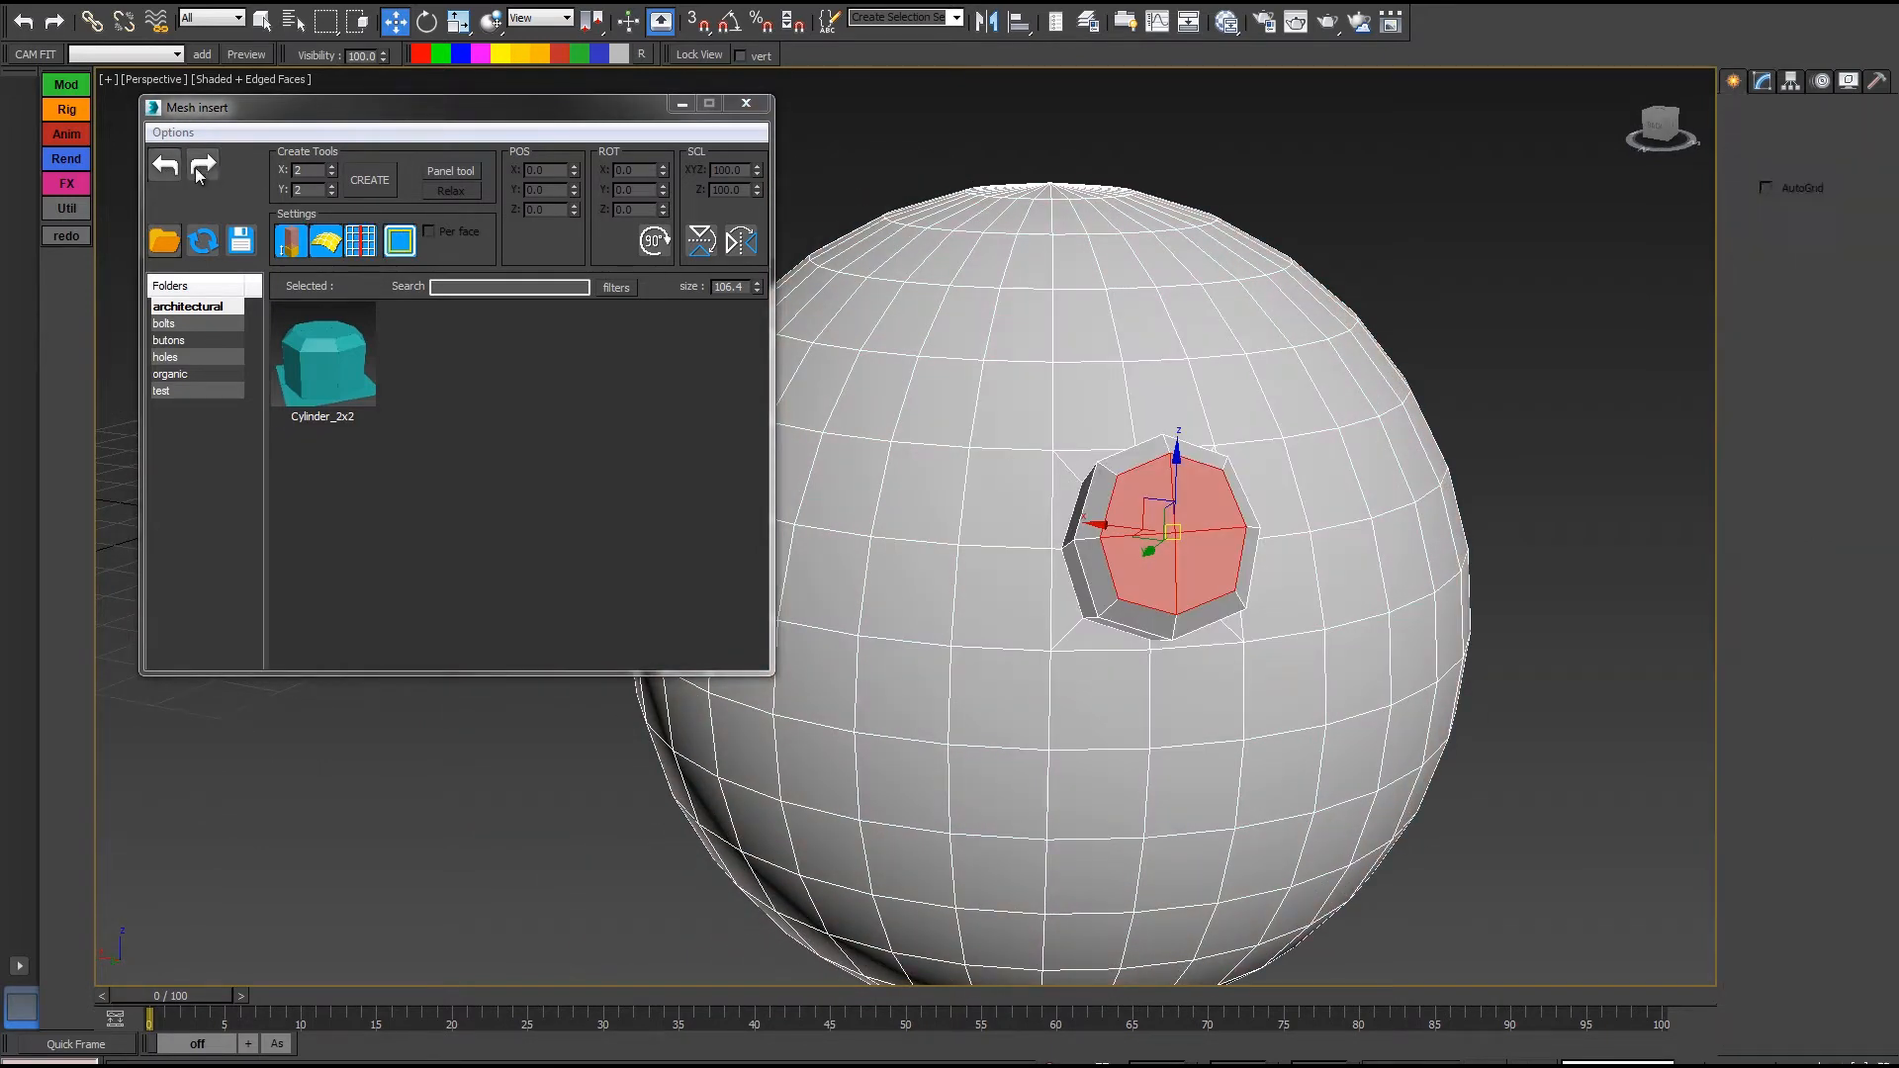
pyautogui.click(206, 169)
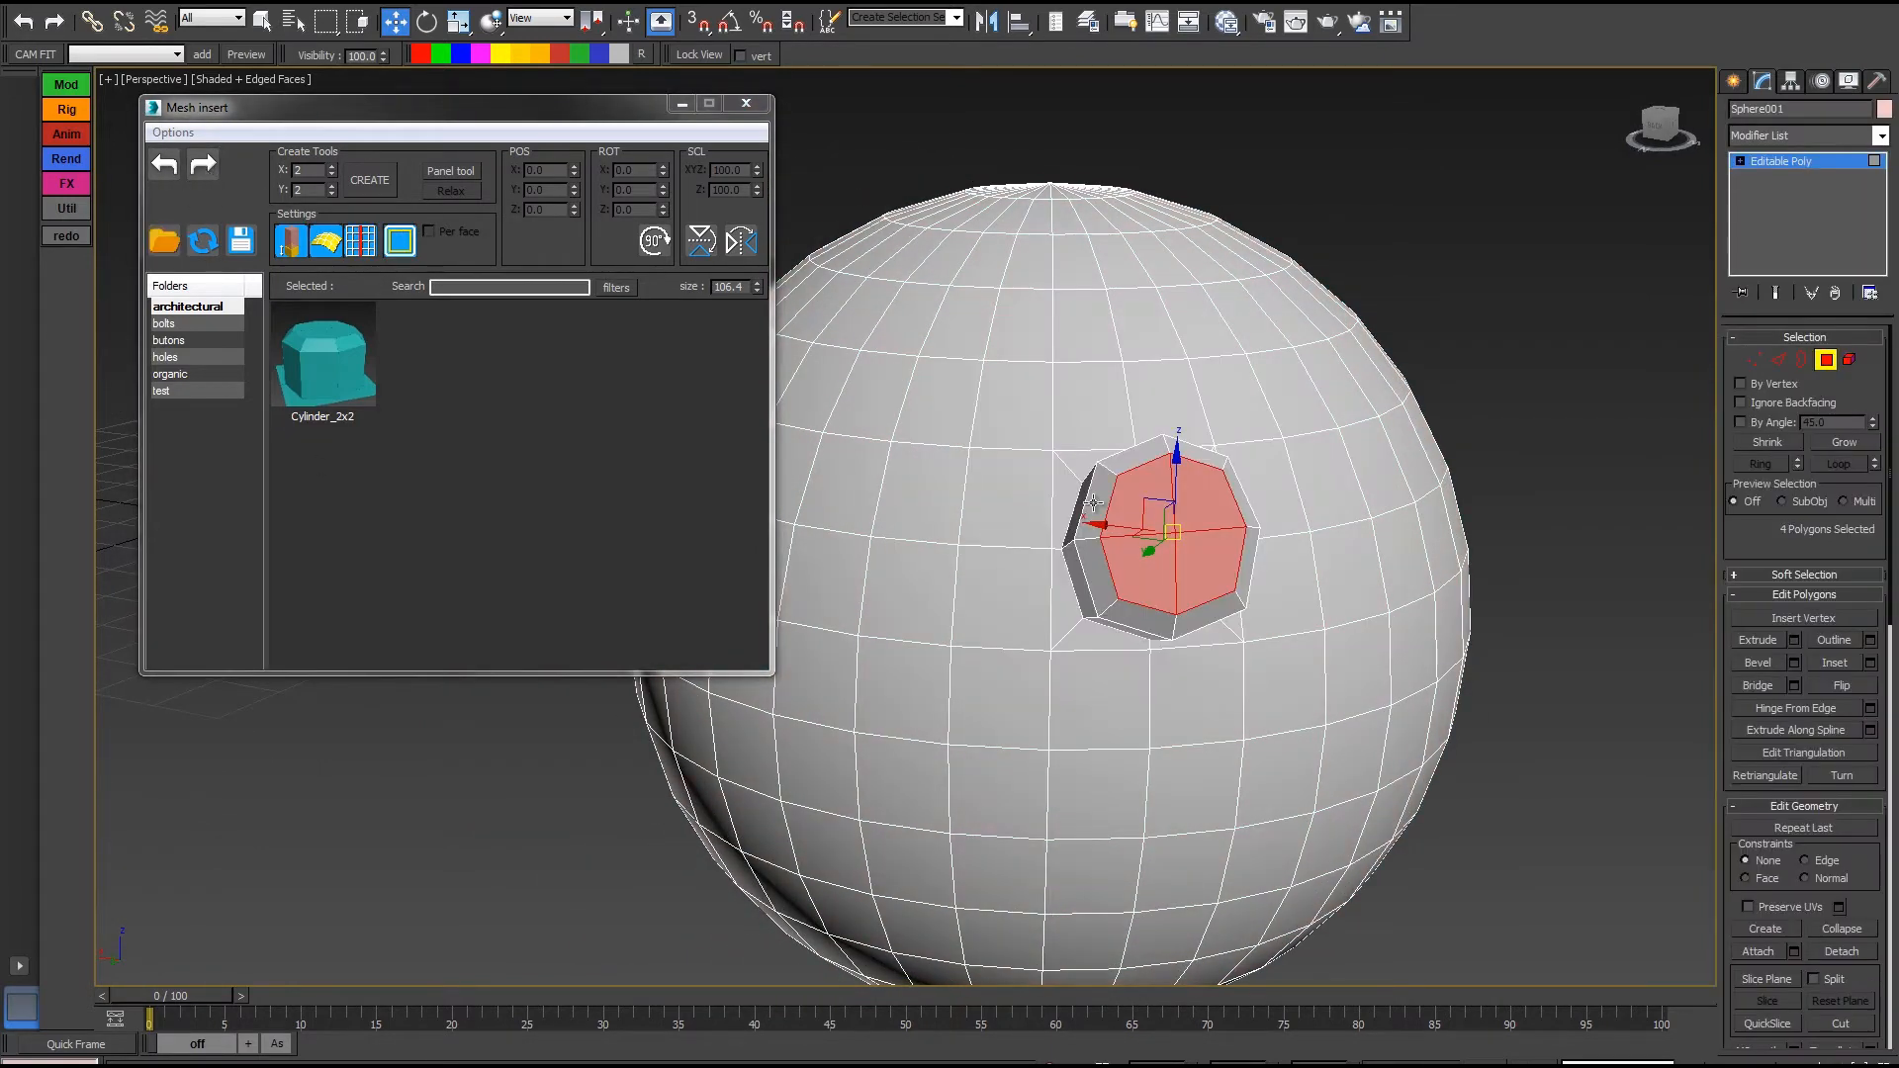
pyautogui.keyDown('alt'); pyautogui.moveTo(1092, 502); pyautogui.dragTo(1044, 455, button='middle'); pyautogui.keyUp('alt')
pyautogui.click(1825, 366)
# Create a standard cylinder with a radius of about 11.7 on the grid beside the sphere
pyautogui.scroll(-3, 1094, 377)
pyautogui.moveTo(1267, 453); pyautogui.dragTo(1299, 392, button='middle')
pyautogui.click(1731, 83)
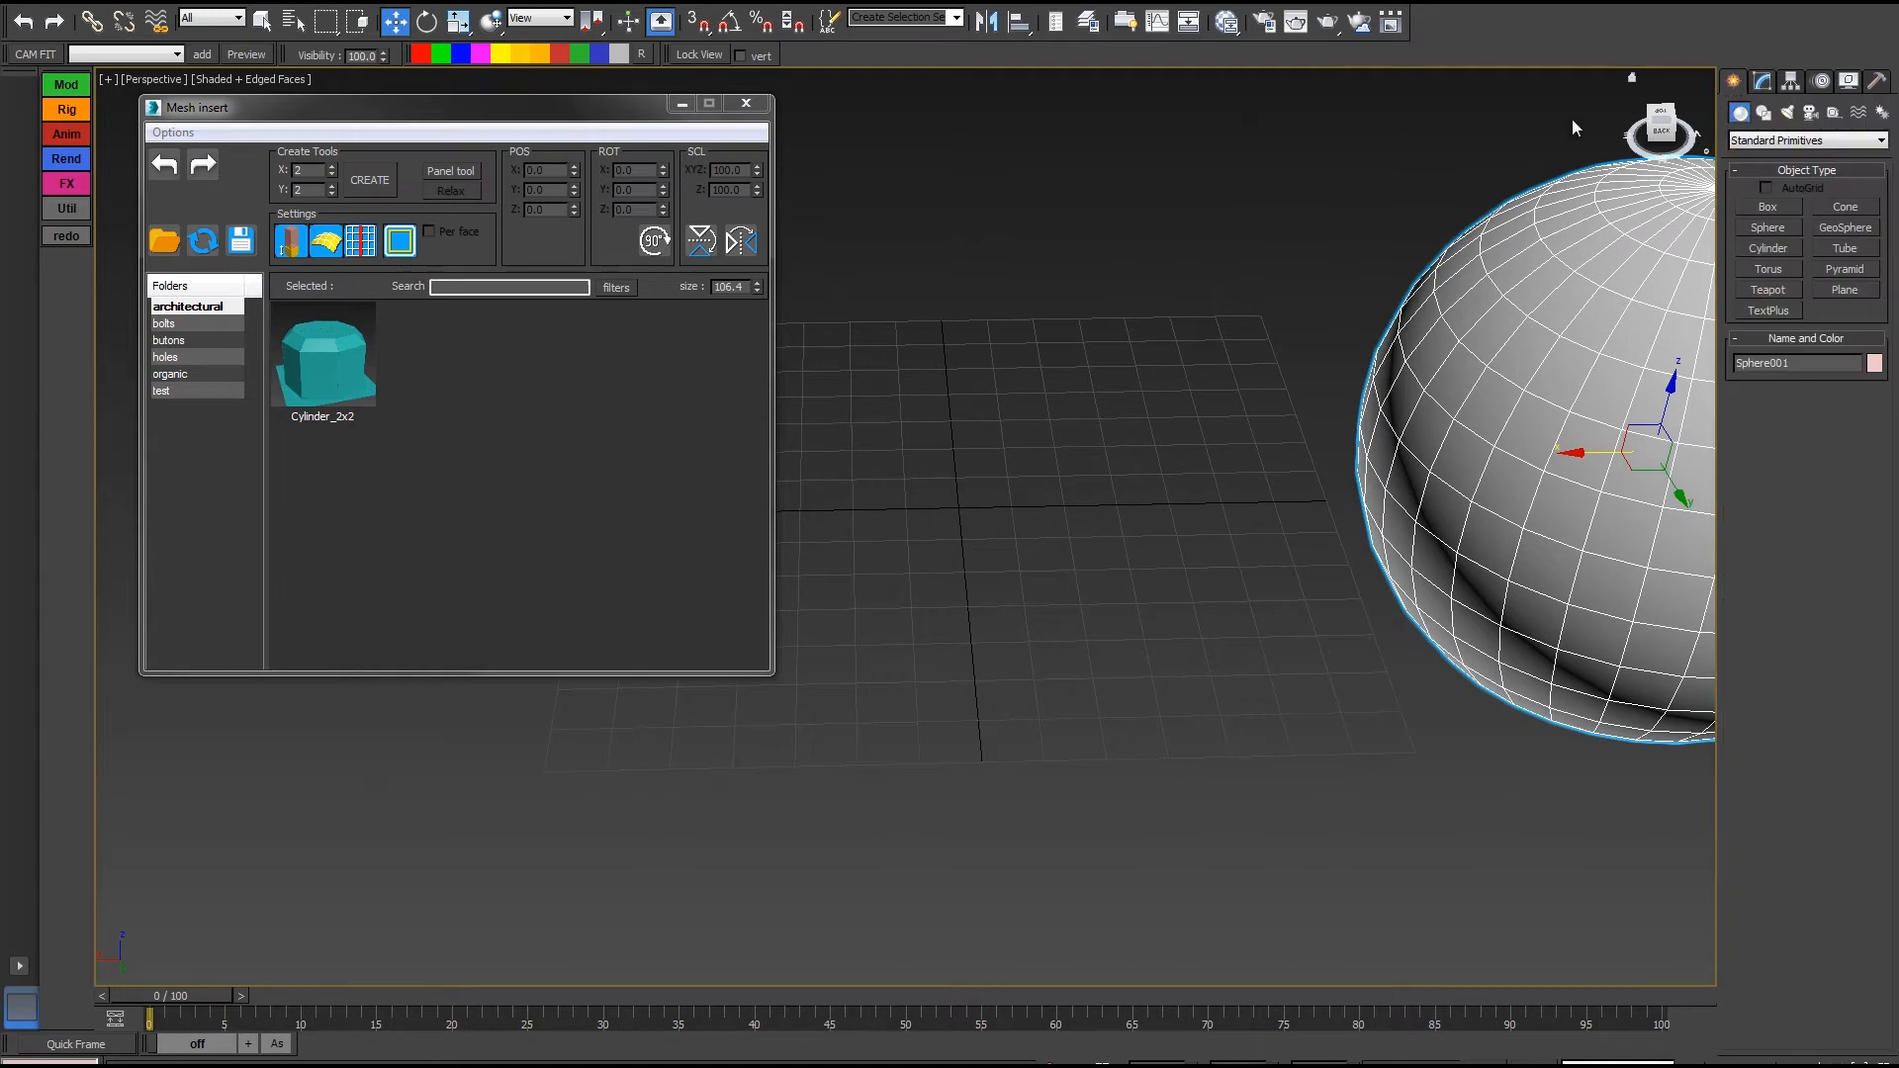
pyautogui.click(1768, 248)
pyautogui.moveTo(1005, 514); pyautogui.dragTo(1068, 516)
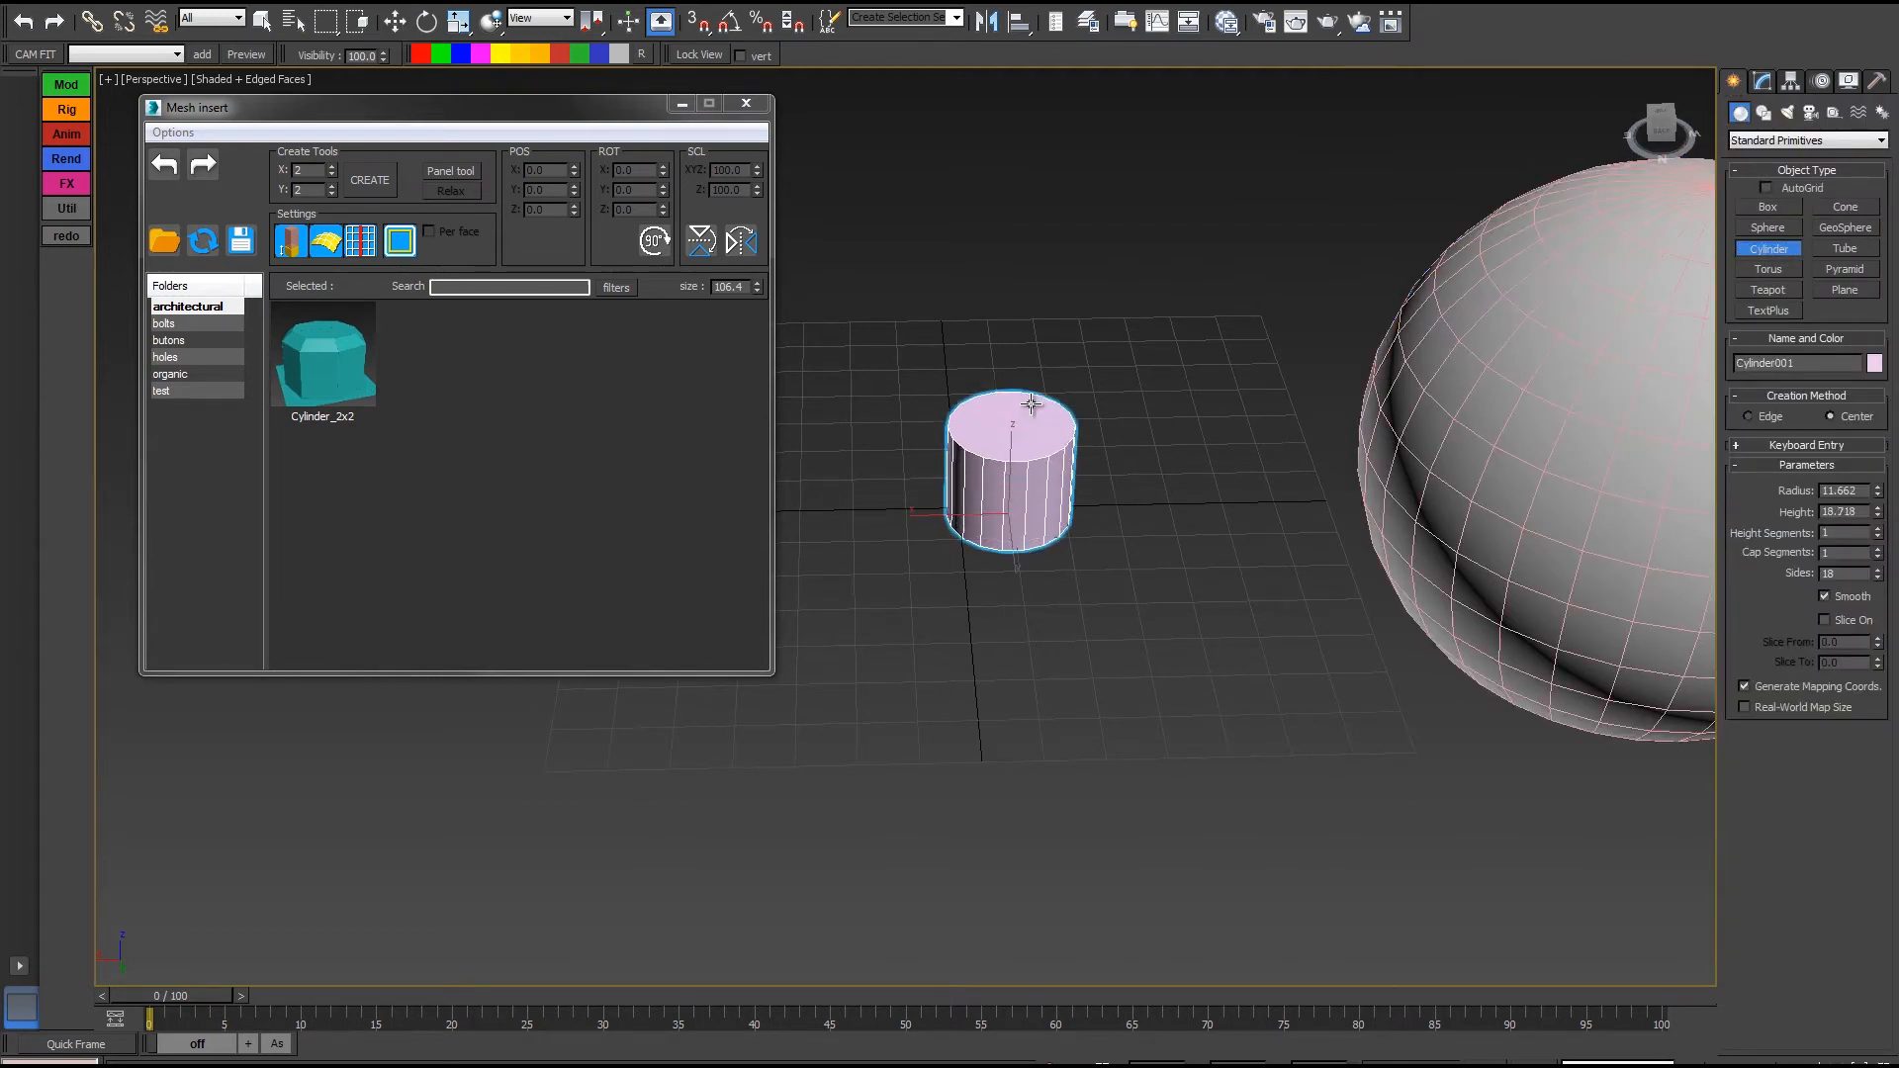
pyautogui.keyDown('alt'); pyautogui.moveTo(1071, 472); pyautogui.dragTo(1063, 378, button='middle'); pyautogui.keyUp('alt')
pyautogui.press('w')
# Convert the new cylinder to an editable poly, delete its bottom cap polygon and leave polygon editing
pyautogui.rightClick(1019, 406)
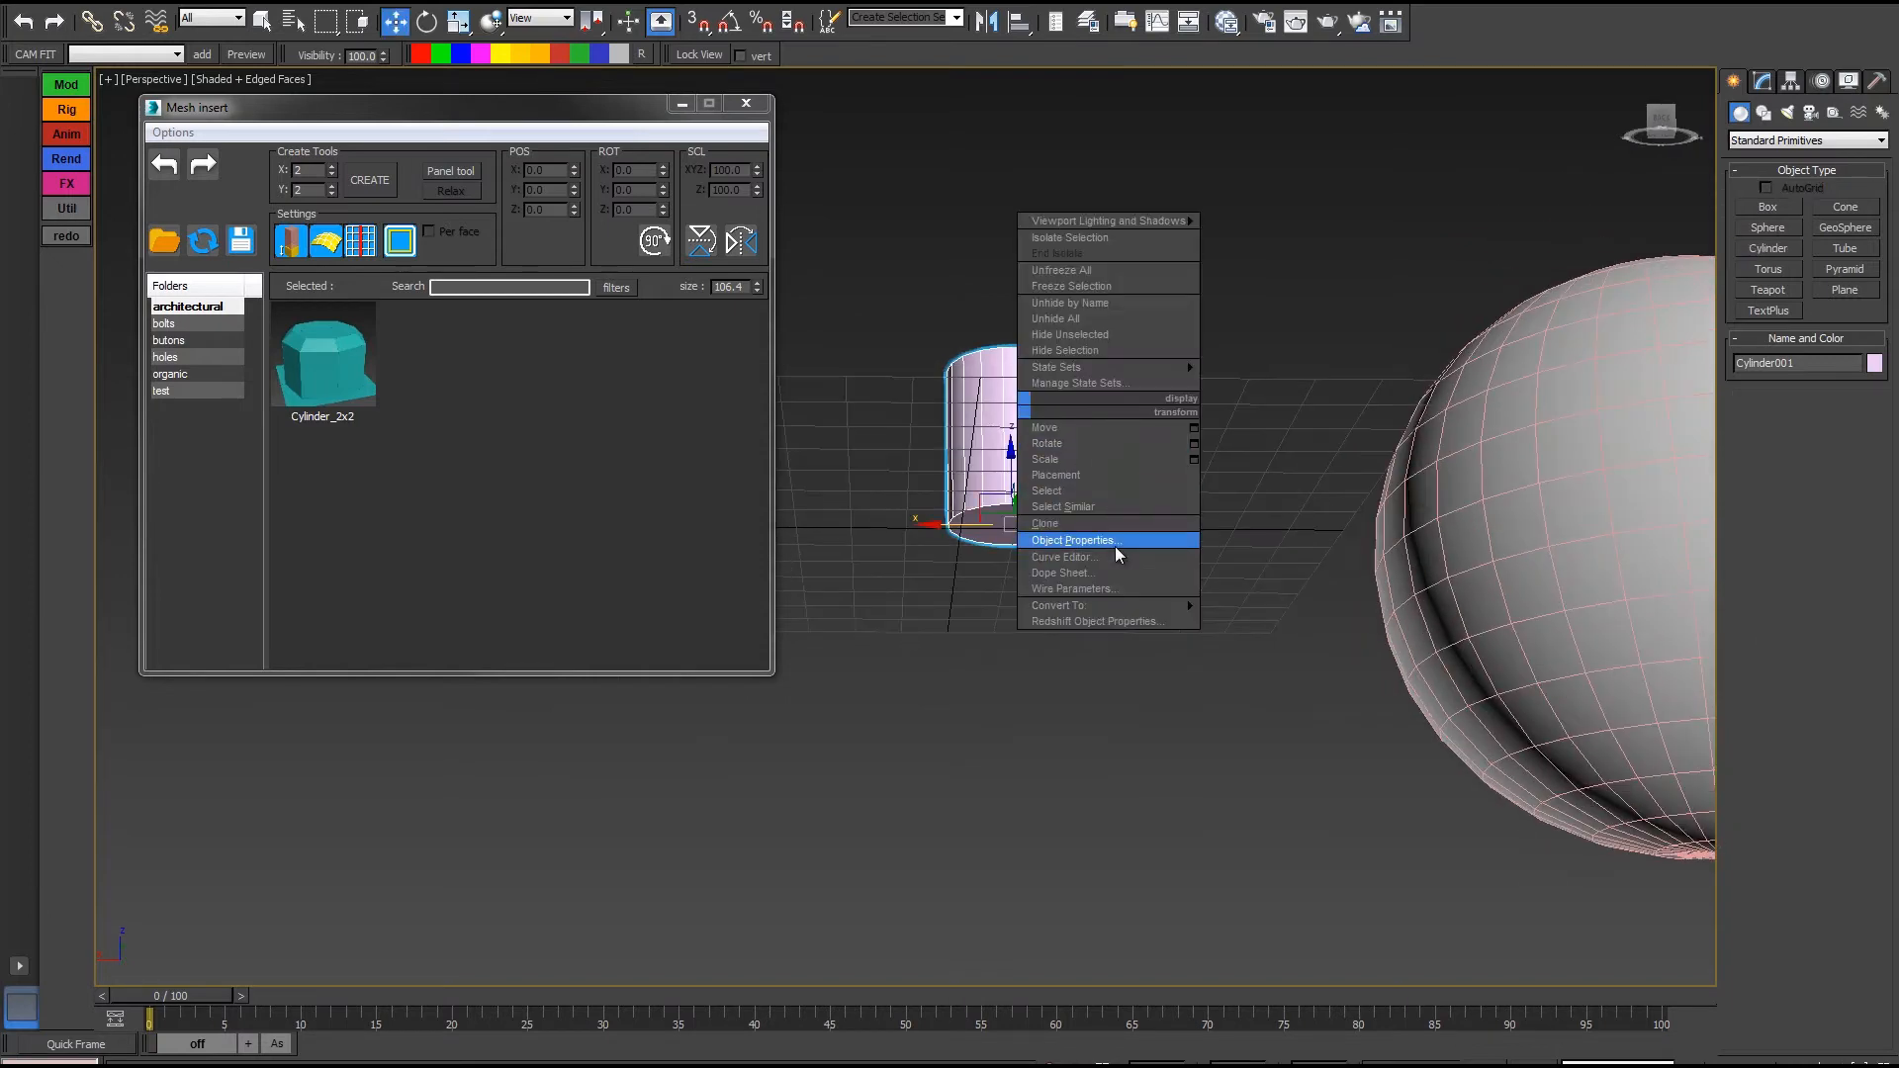
pyautogui.moveTo(1138, 605)
pyautogui.click(1276, 621)
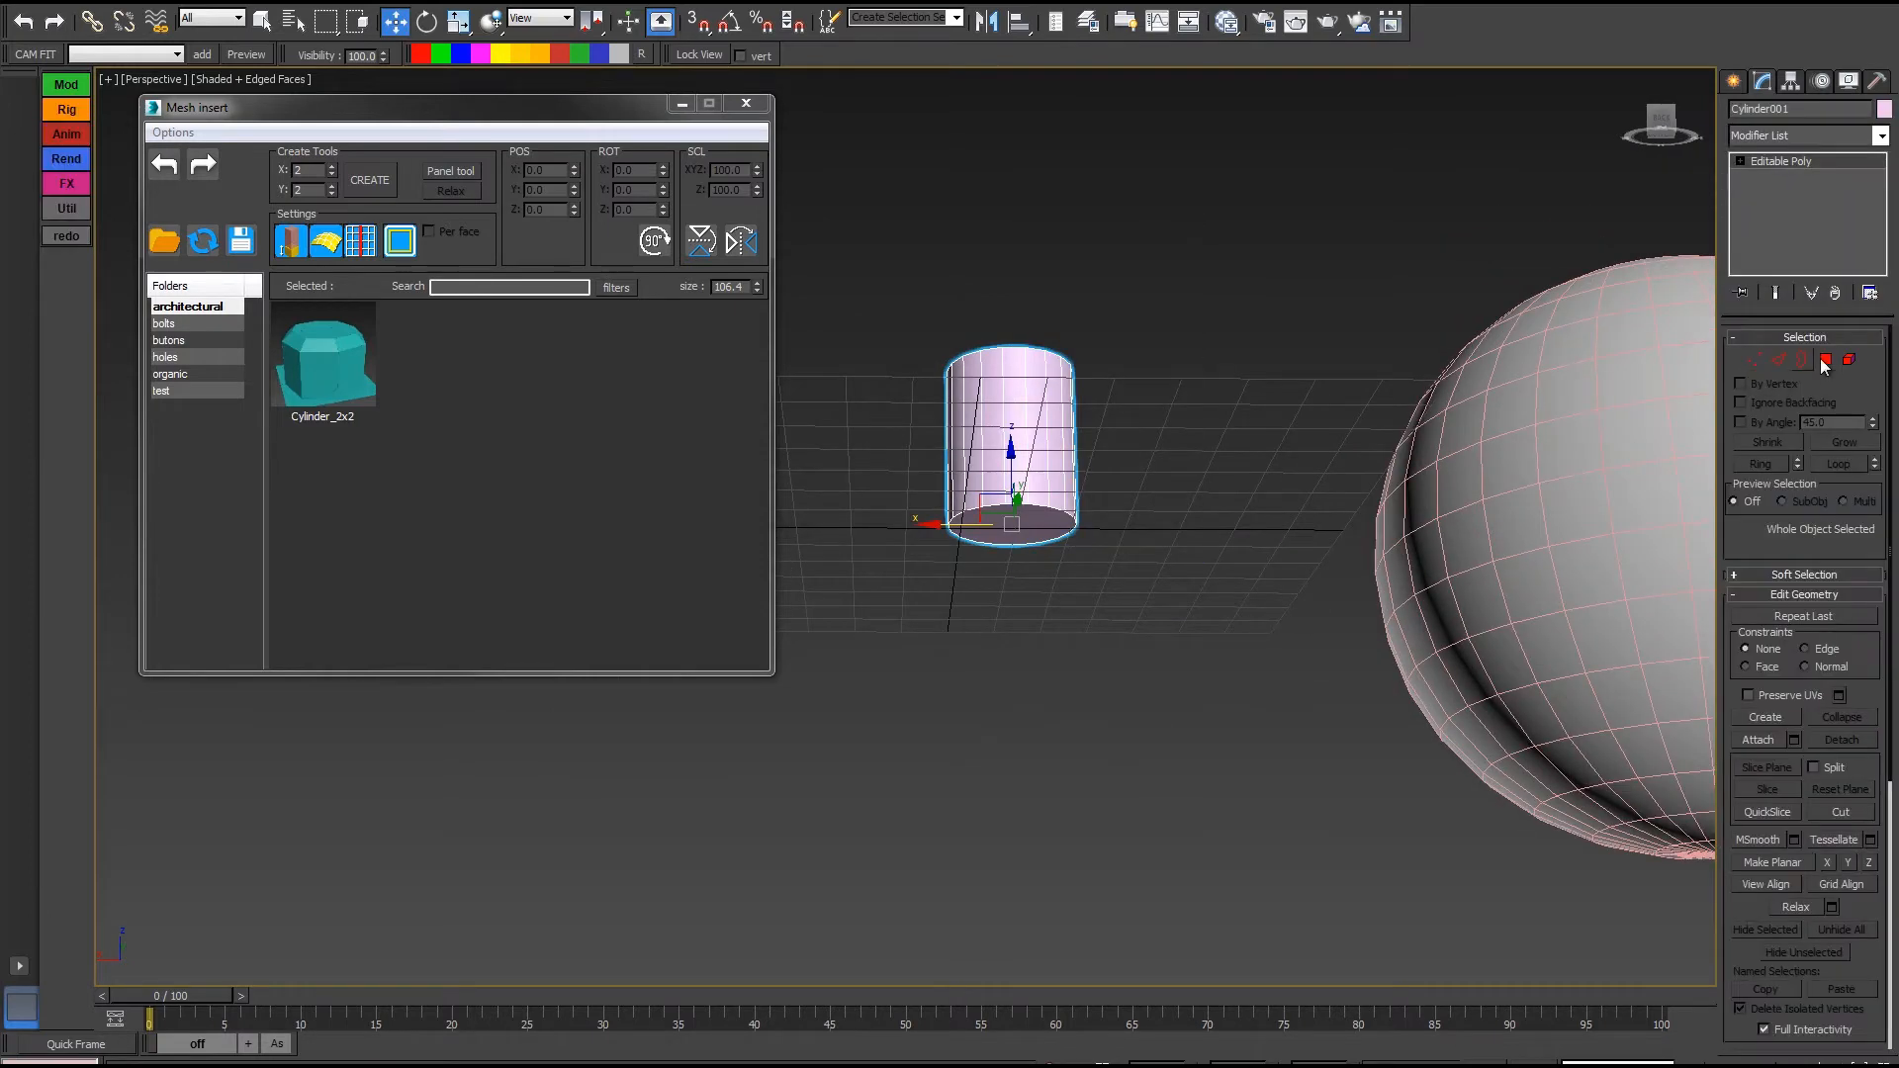
pyautogui.click(1016, 524)
pyautogui.press('Delete')
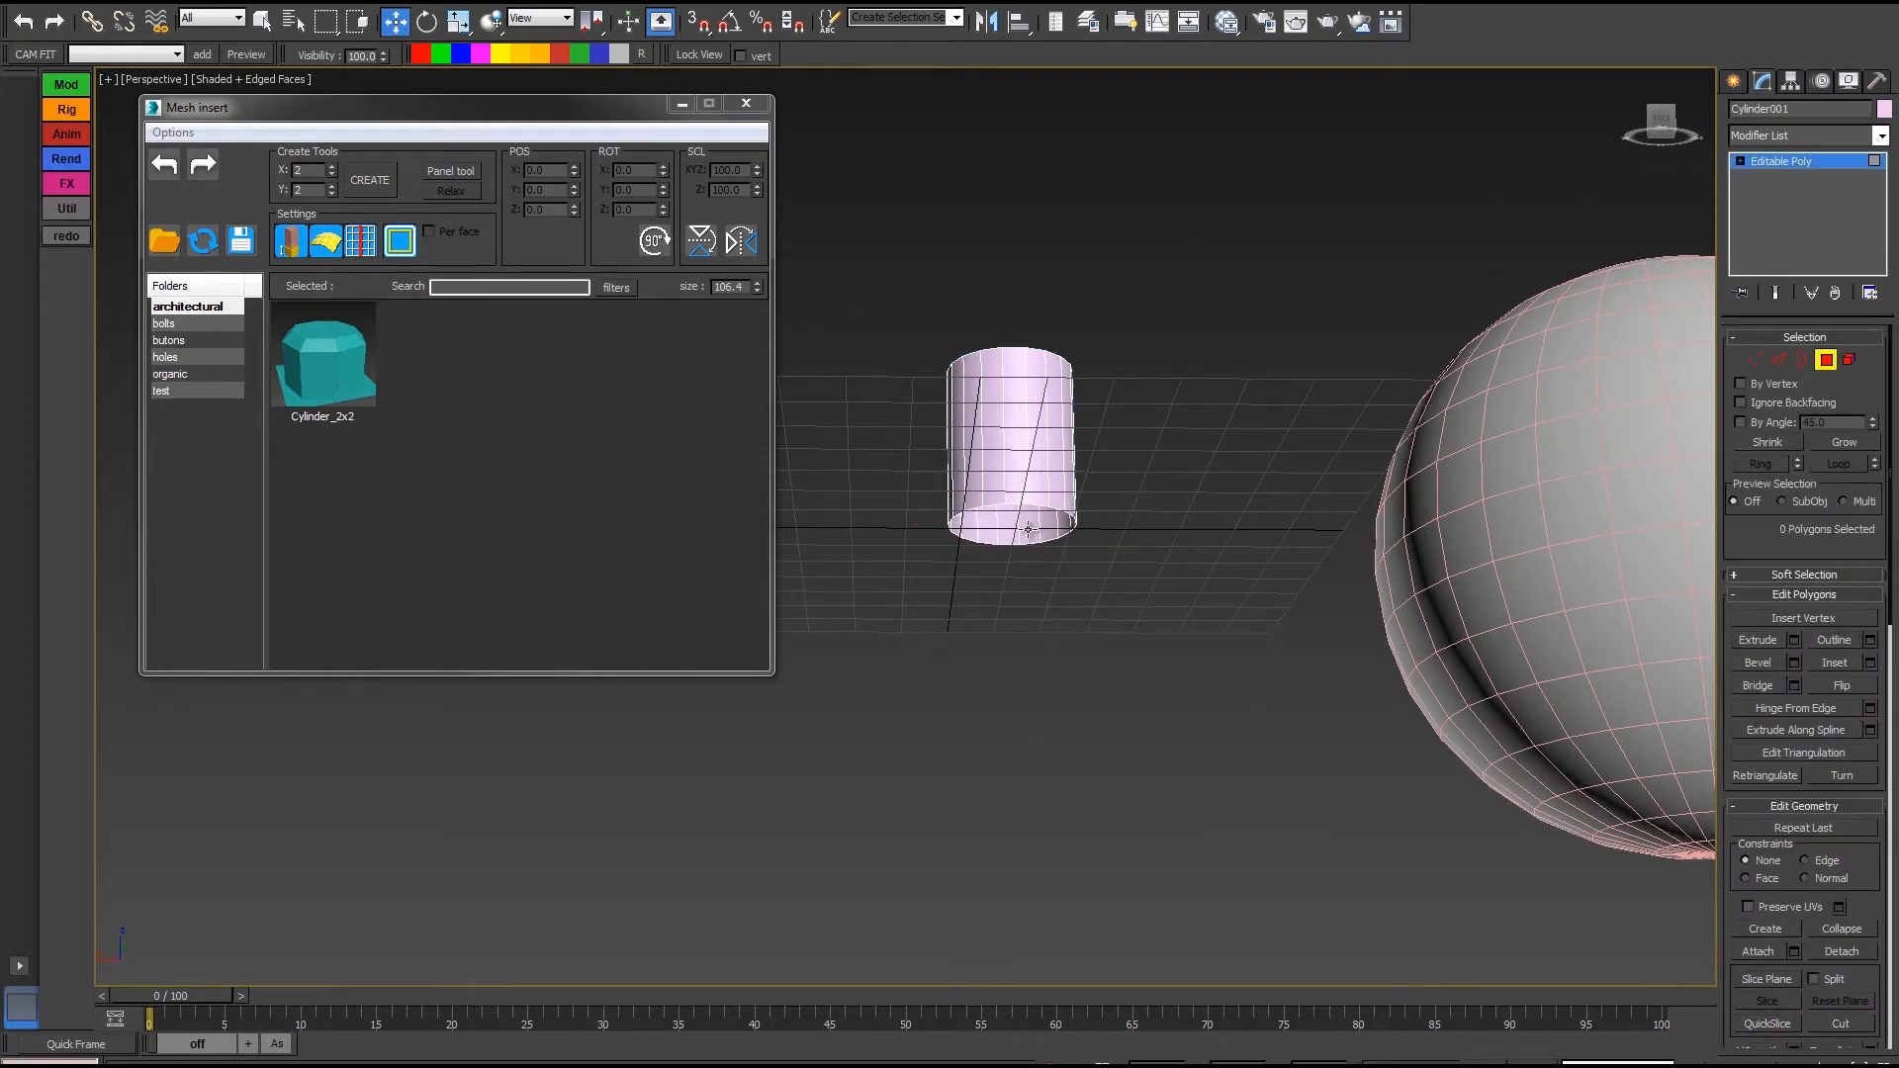
pyautogui.click(1830, 362)
# Rename the open-bottomed cylinder Cylinder_B and save it as an asset in the architectural folder
pyautogui.keyDown('alt'); pyautogui.moveTo(1272, 280); pyautogui.dragTo(1296, 368, button='middle'); pyautogui.keyUp('alt')
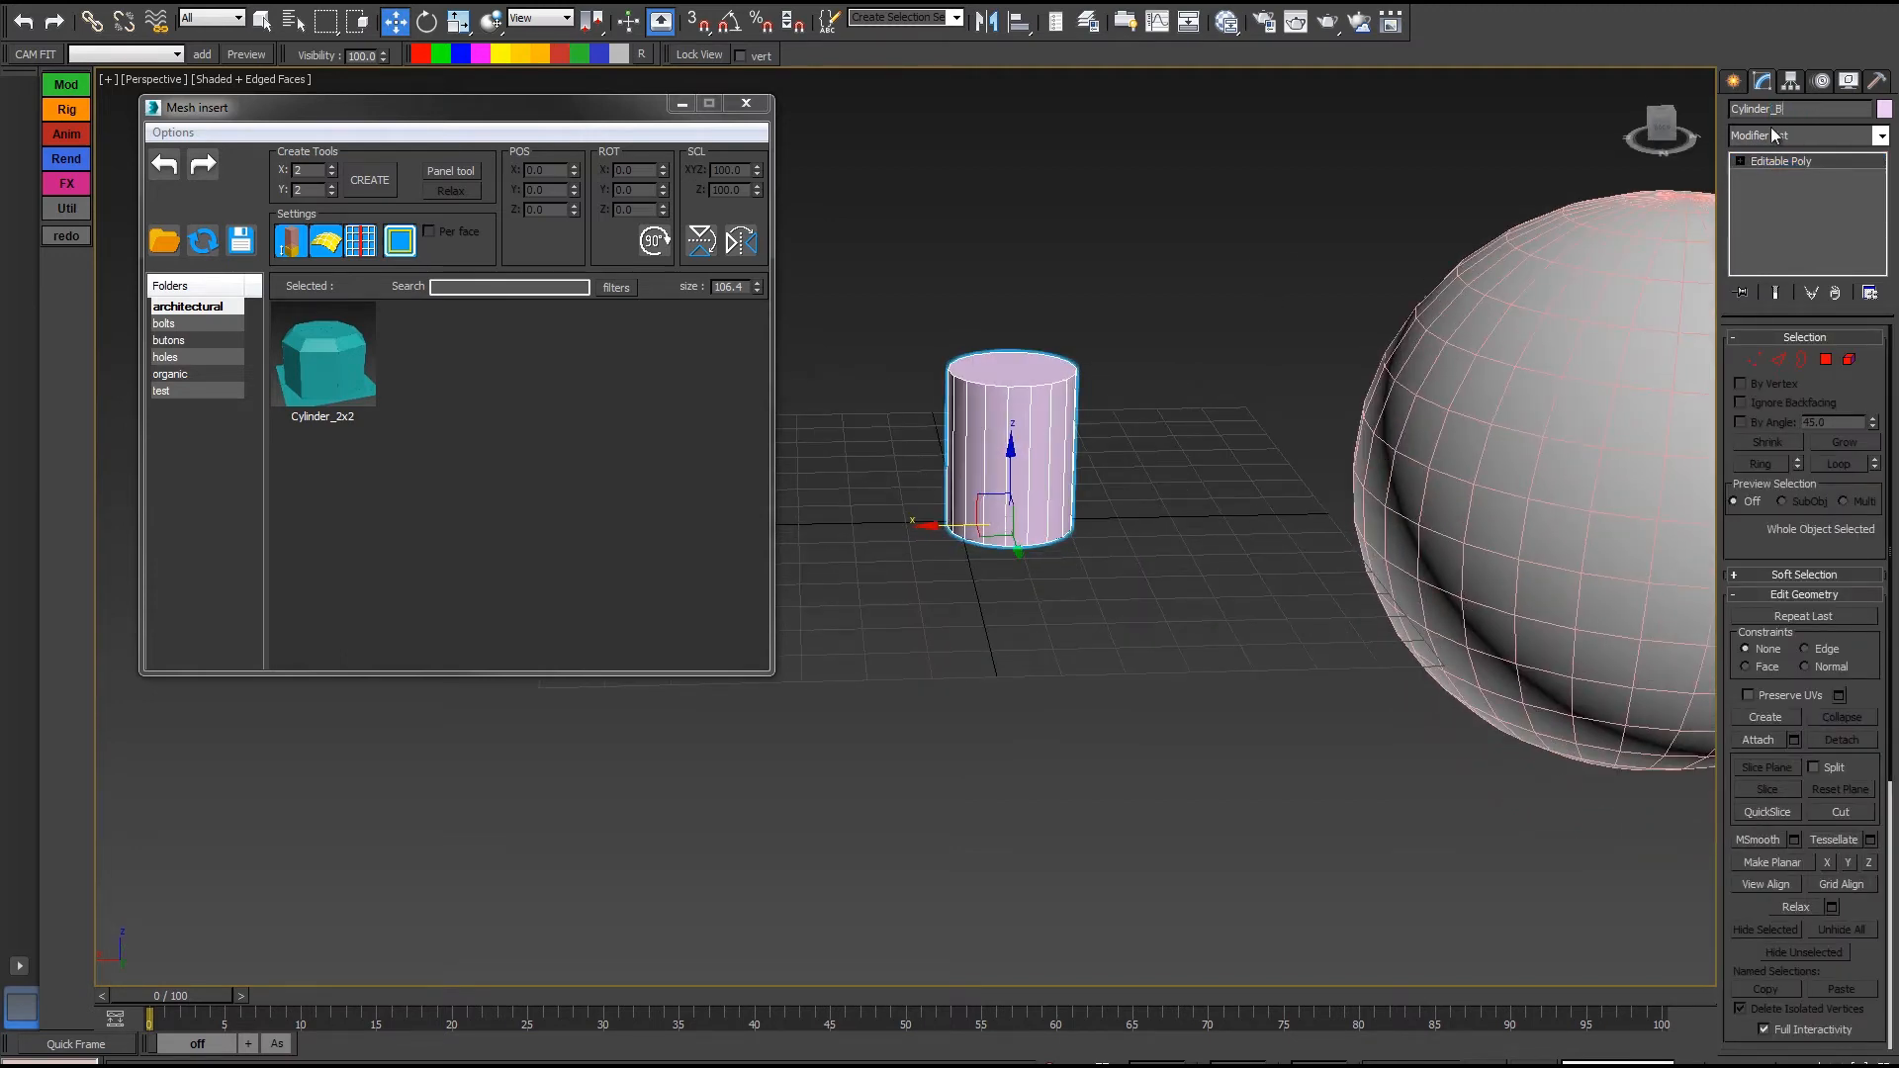
pyautogui.click(242, 247)
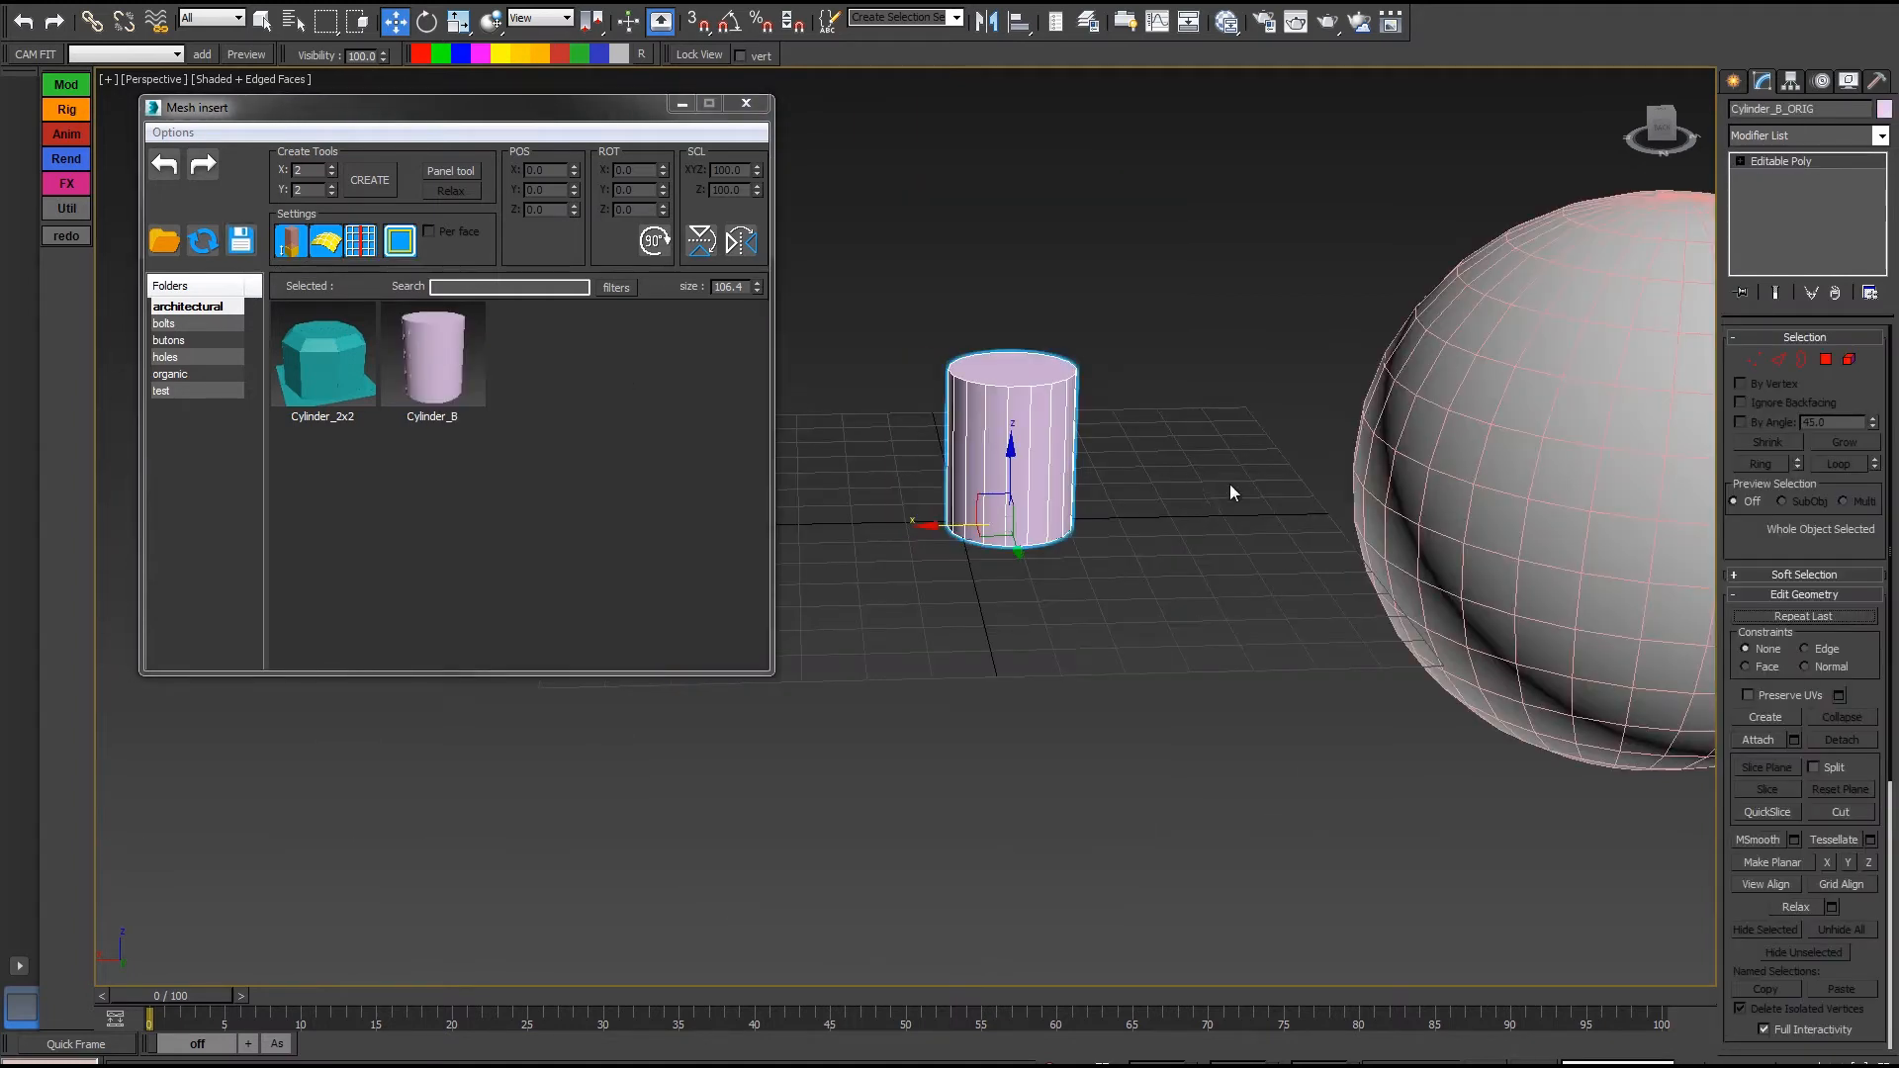
# Select a new 2 by 2 block of four polygons on the sphere, away from the inserted cylinder
pyautogui.scroll(3, 1403, 523)
pyautogui.click(1403, 523)
pyautogui.click(1825, 359)
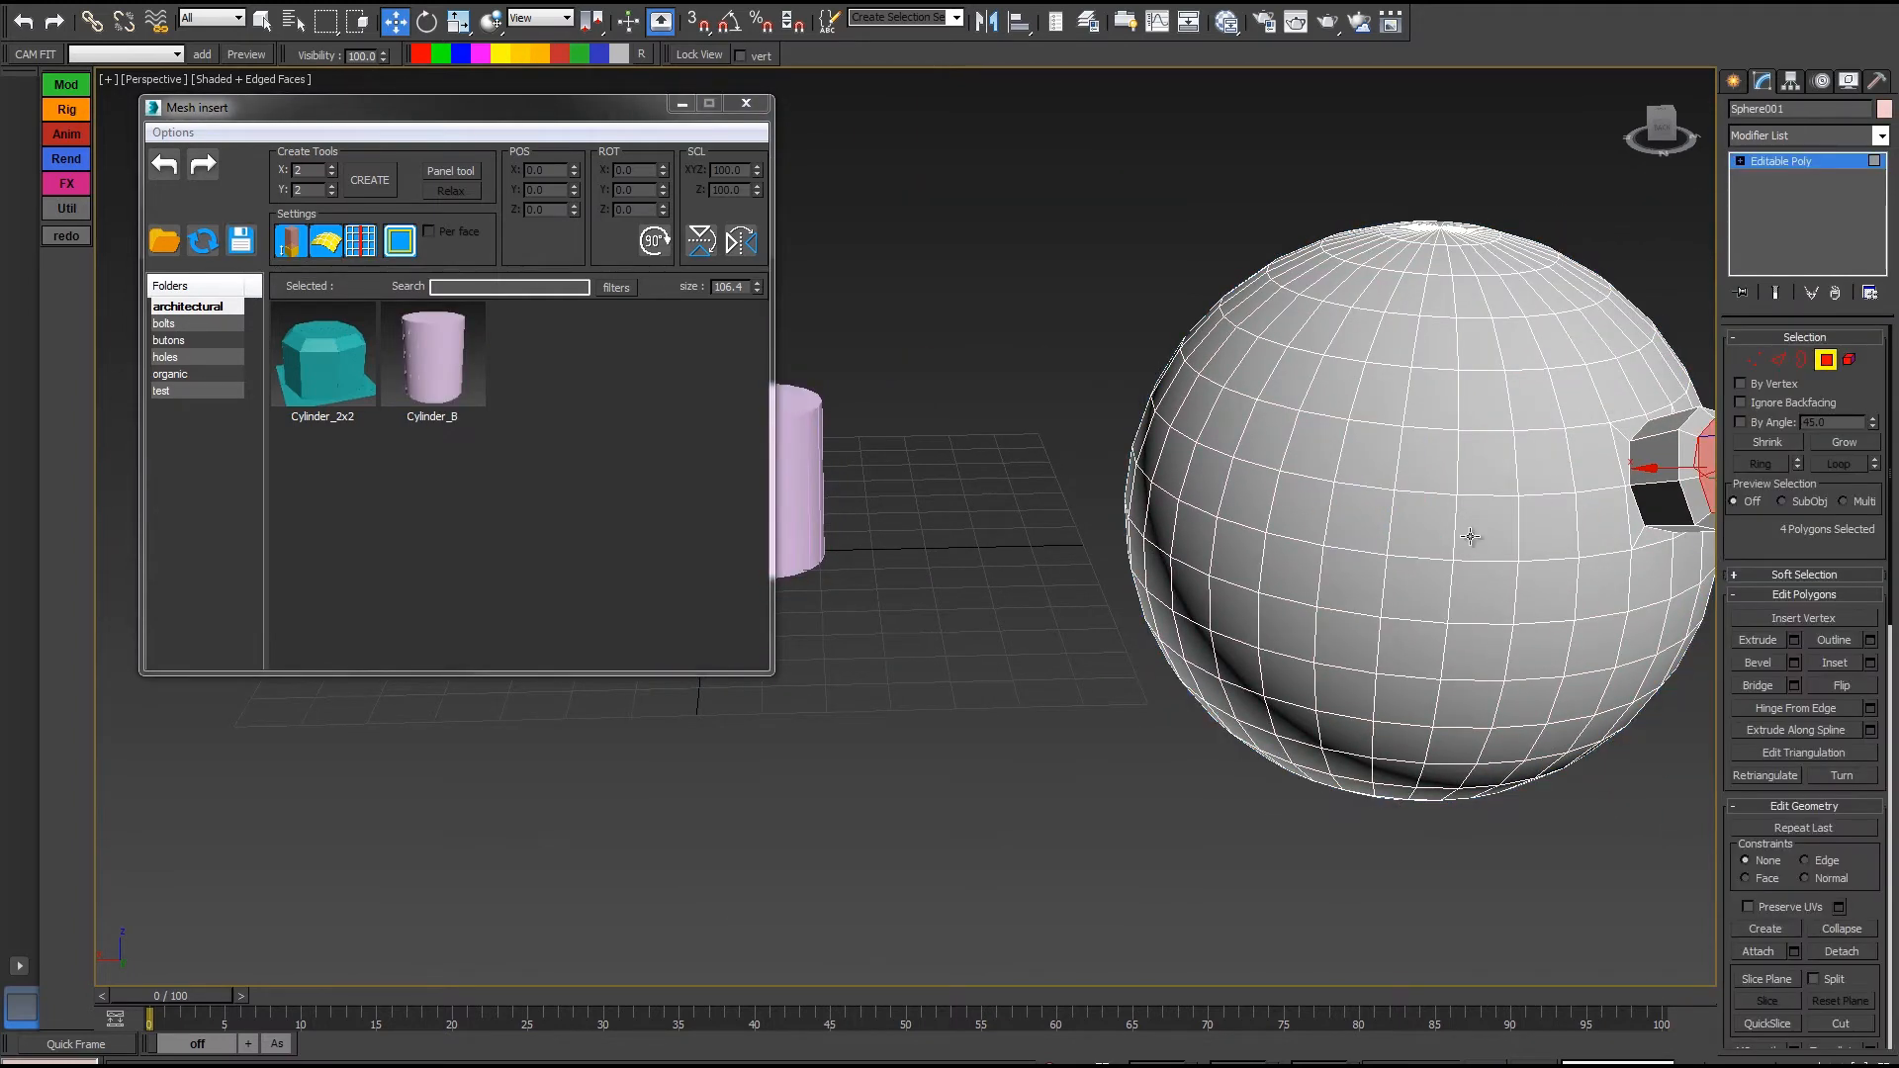
pyautogui.click(1424, 529)
pyautogui.keyDown('ctrl'); pyautogui.click(1472, 532); pyautogui.keyUp('ctrl')
pyautogui.keyDown('ctrl'); pyautogui.click(1478, 483); pyautogui.keyUp('ctrl')
pyautogui.keyDown('ctrl'); pyautogui.click(1434, 473); pyautogui.keyUp('ctrl')
pyautogui.moveTo(1395, 472); pyautogui.dragTo(1219, 487, button='middle')
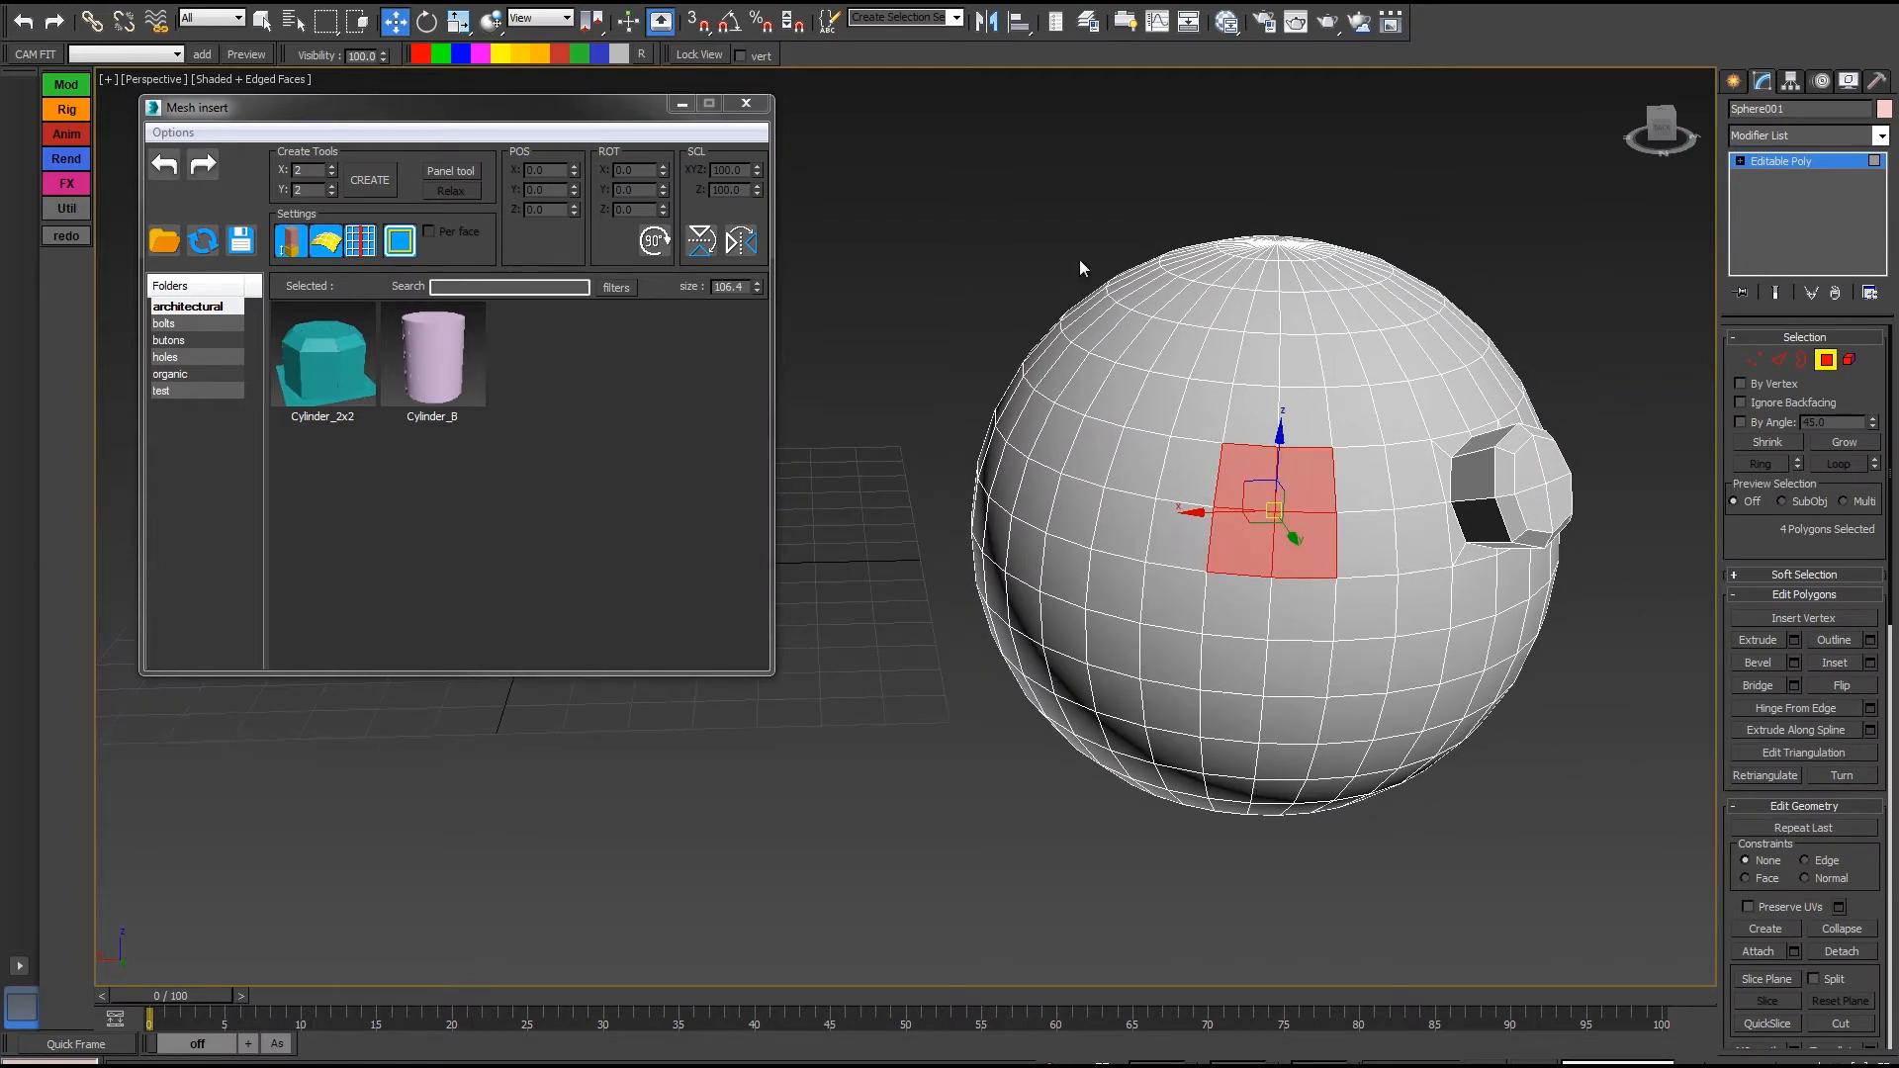
# Try to insert the Cylinder_B asset into the selected polygons in SAME Borders mode and dismiss the message
pyautogui.click(432, 358)
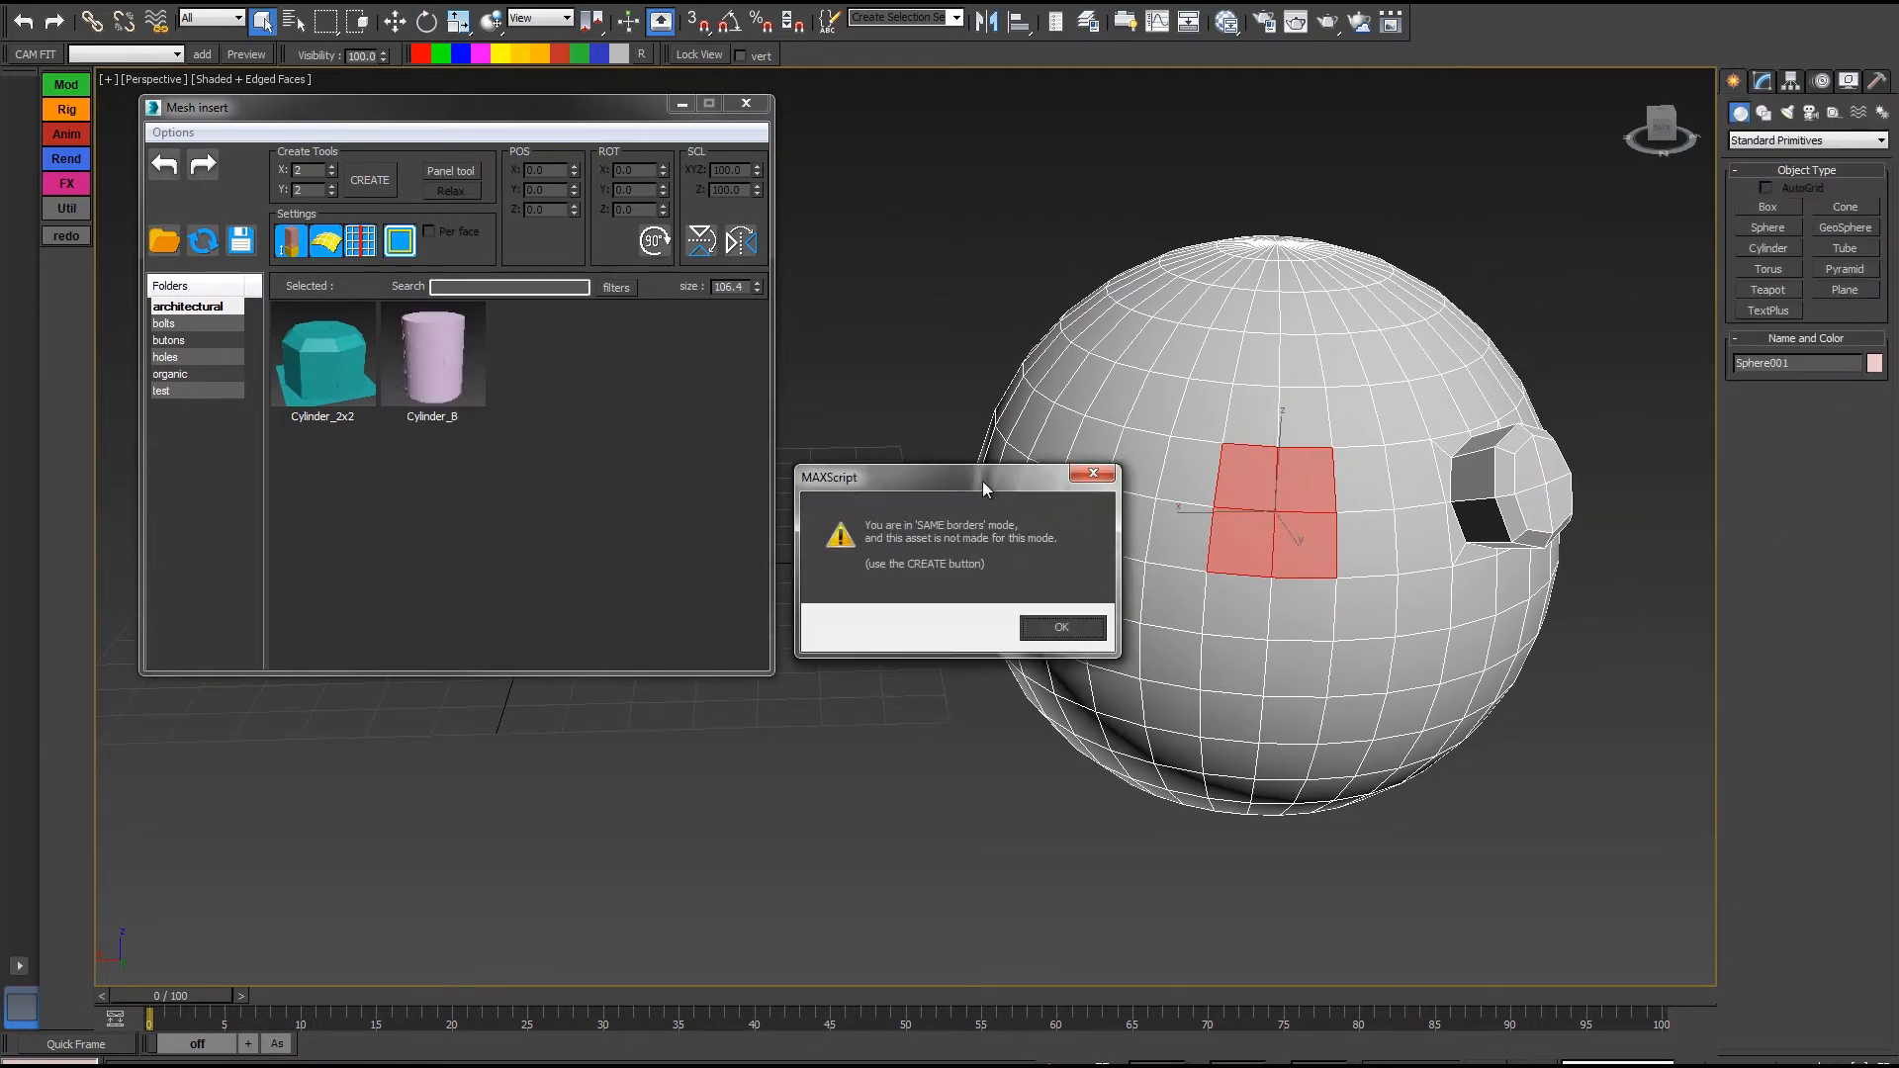
pyautogui.moveTo(982, 480); pyautogui.dragTo(987, 140)
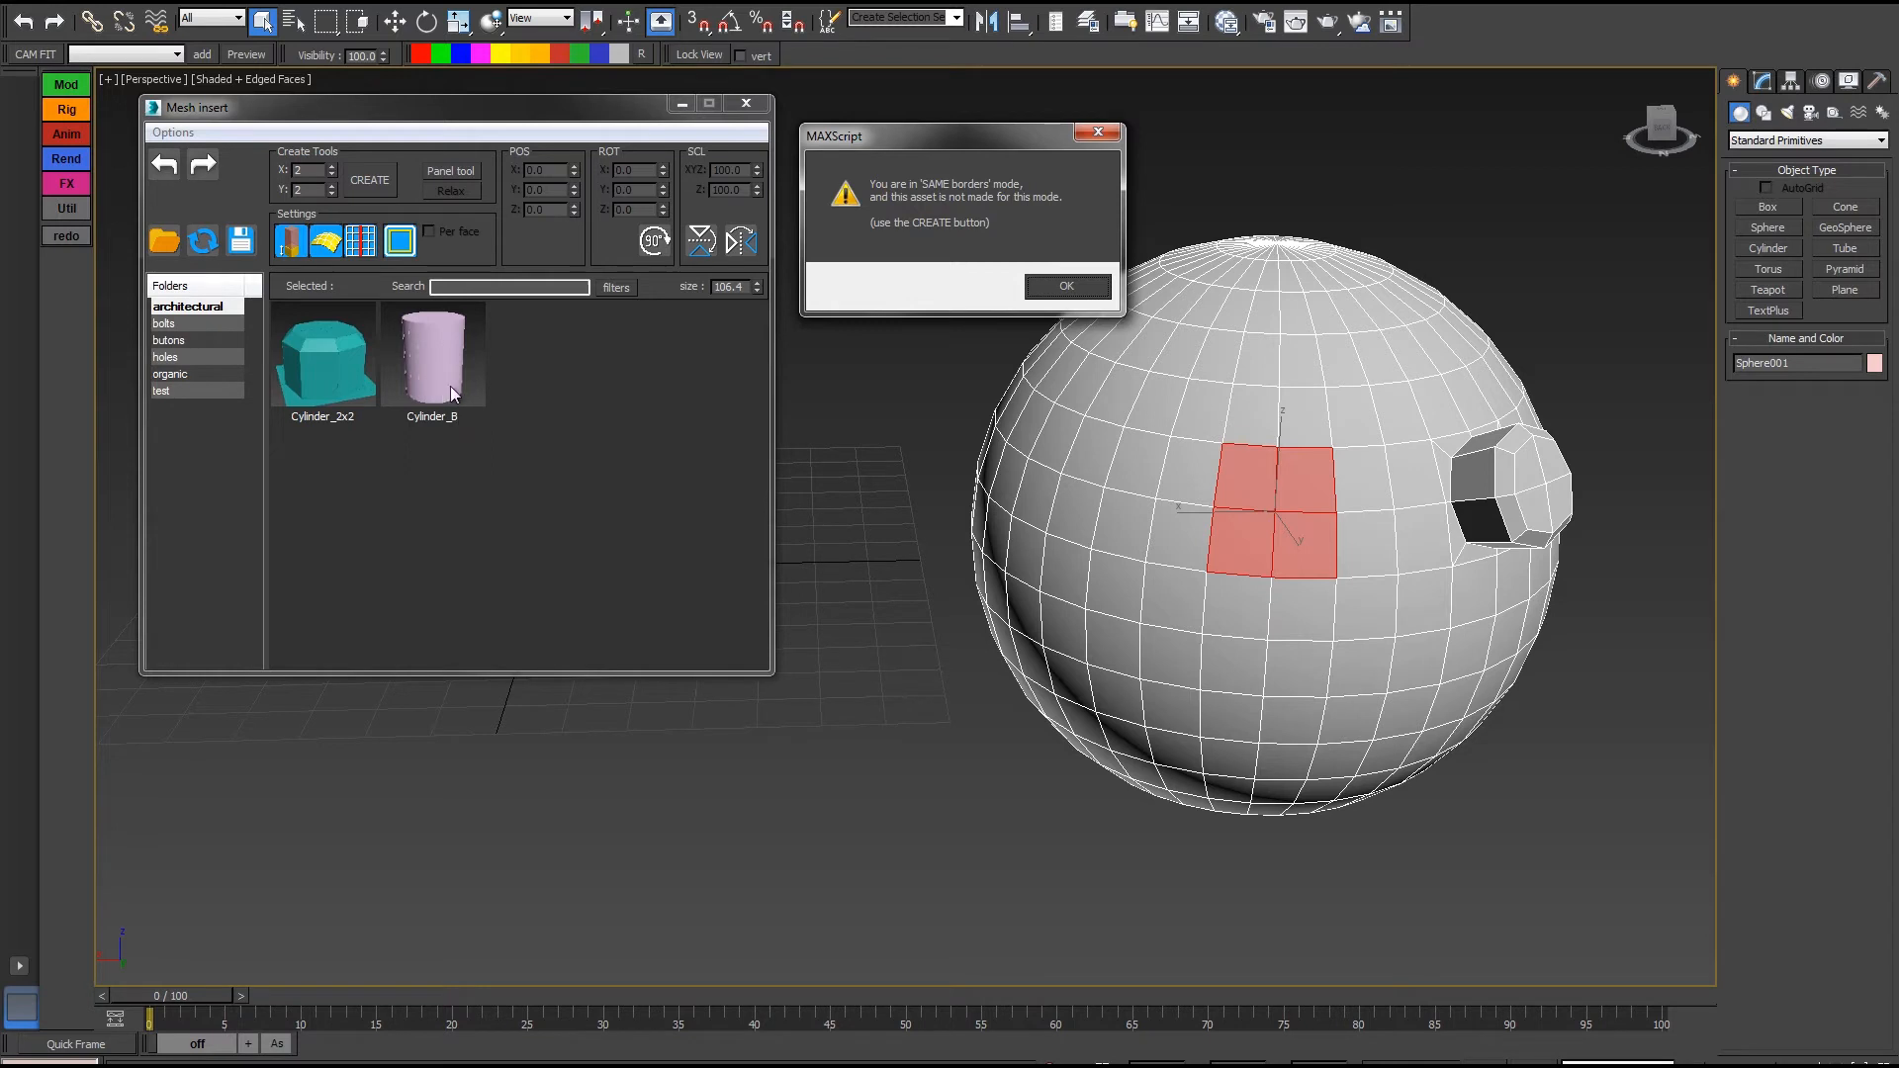
pyautogui.click(1070, 288)
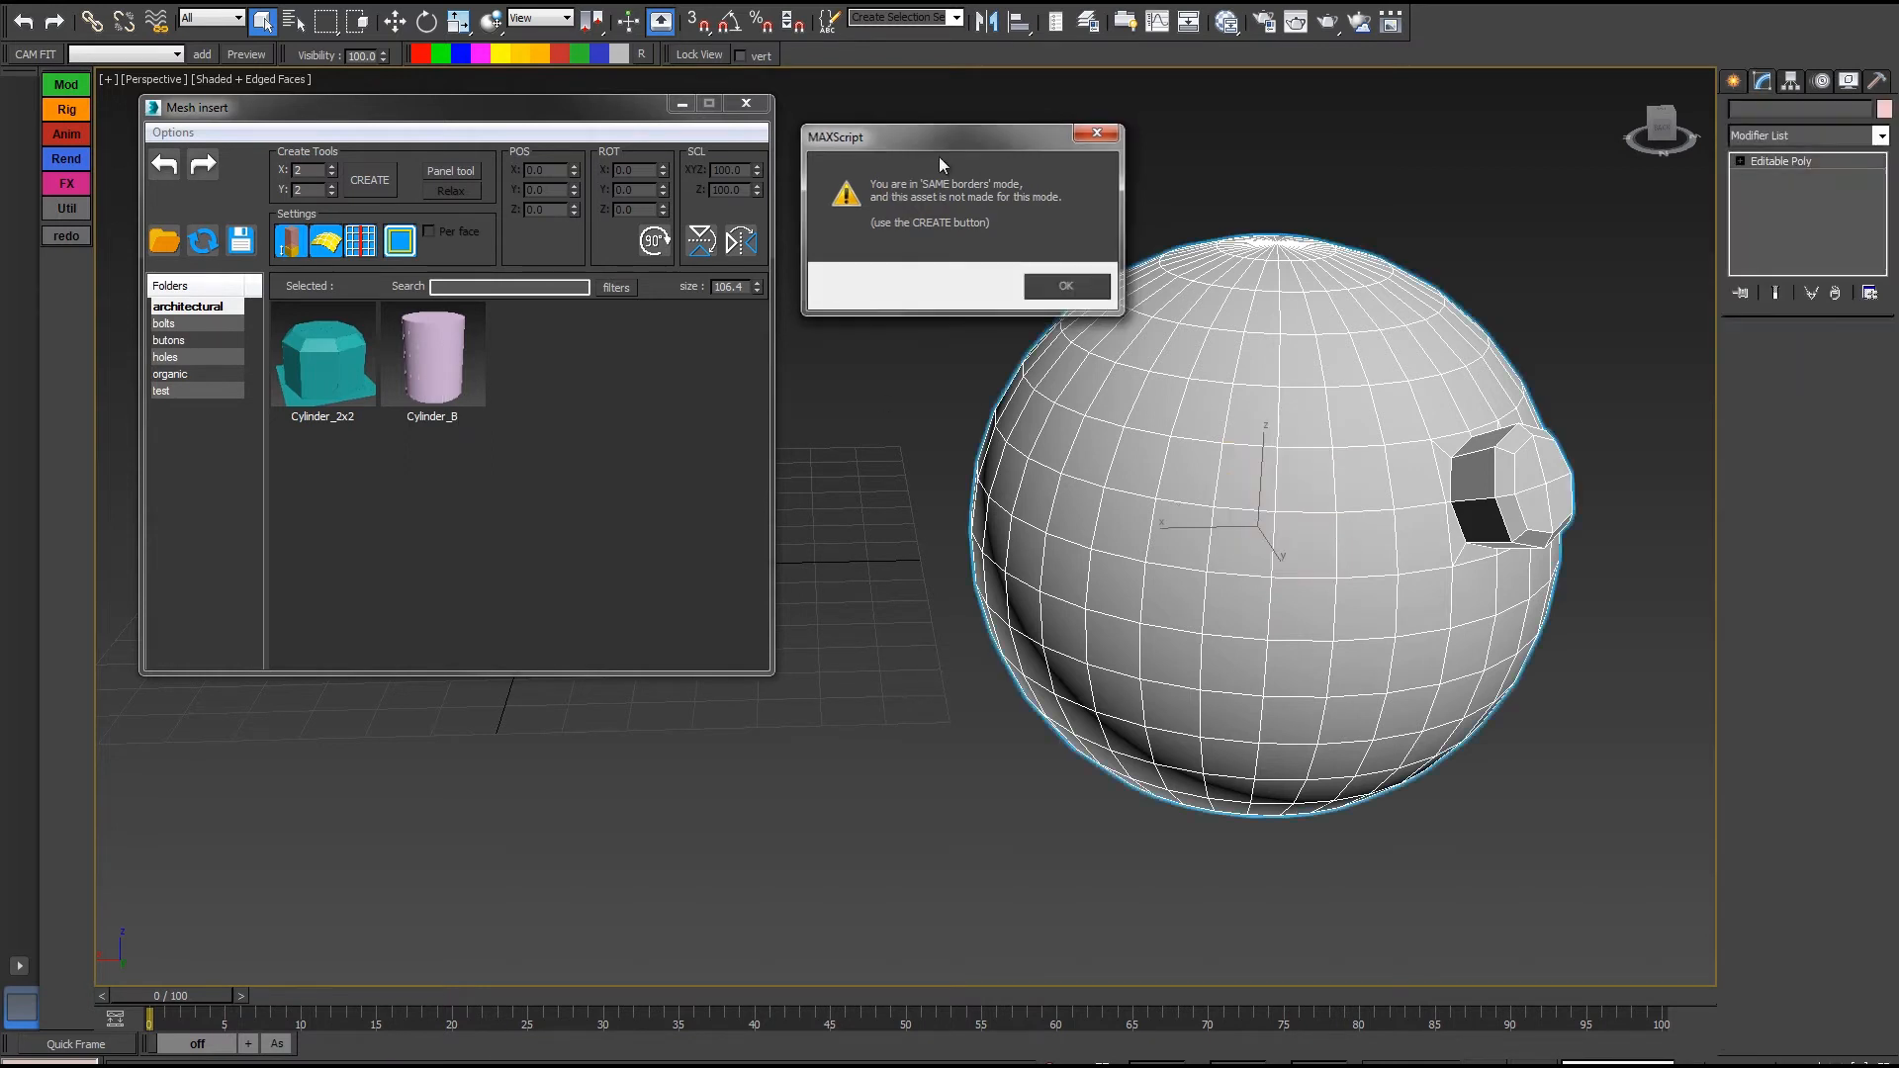
# Switch to FREE Borders mode and insert the Cylinder_B asset into the four selected polygons on the sphere
pyautogui.click(399, 238)
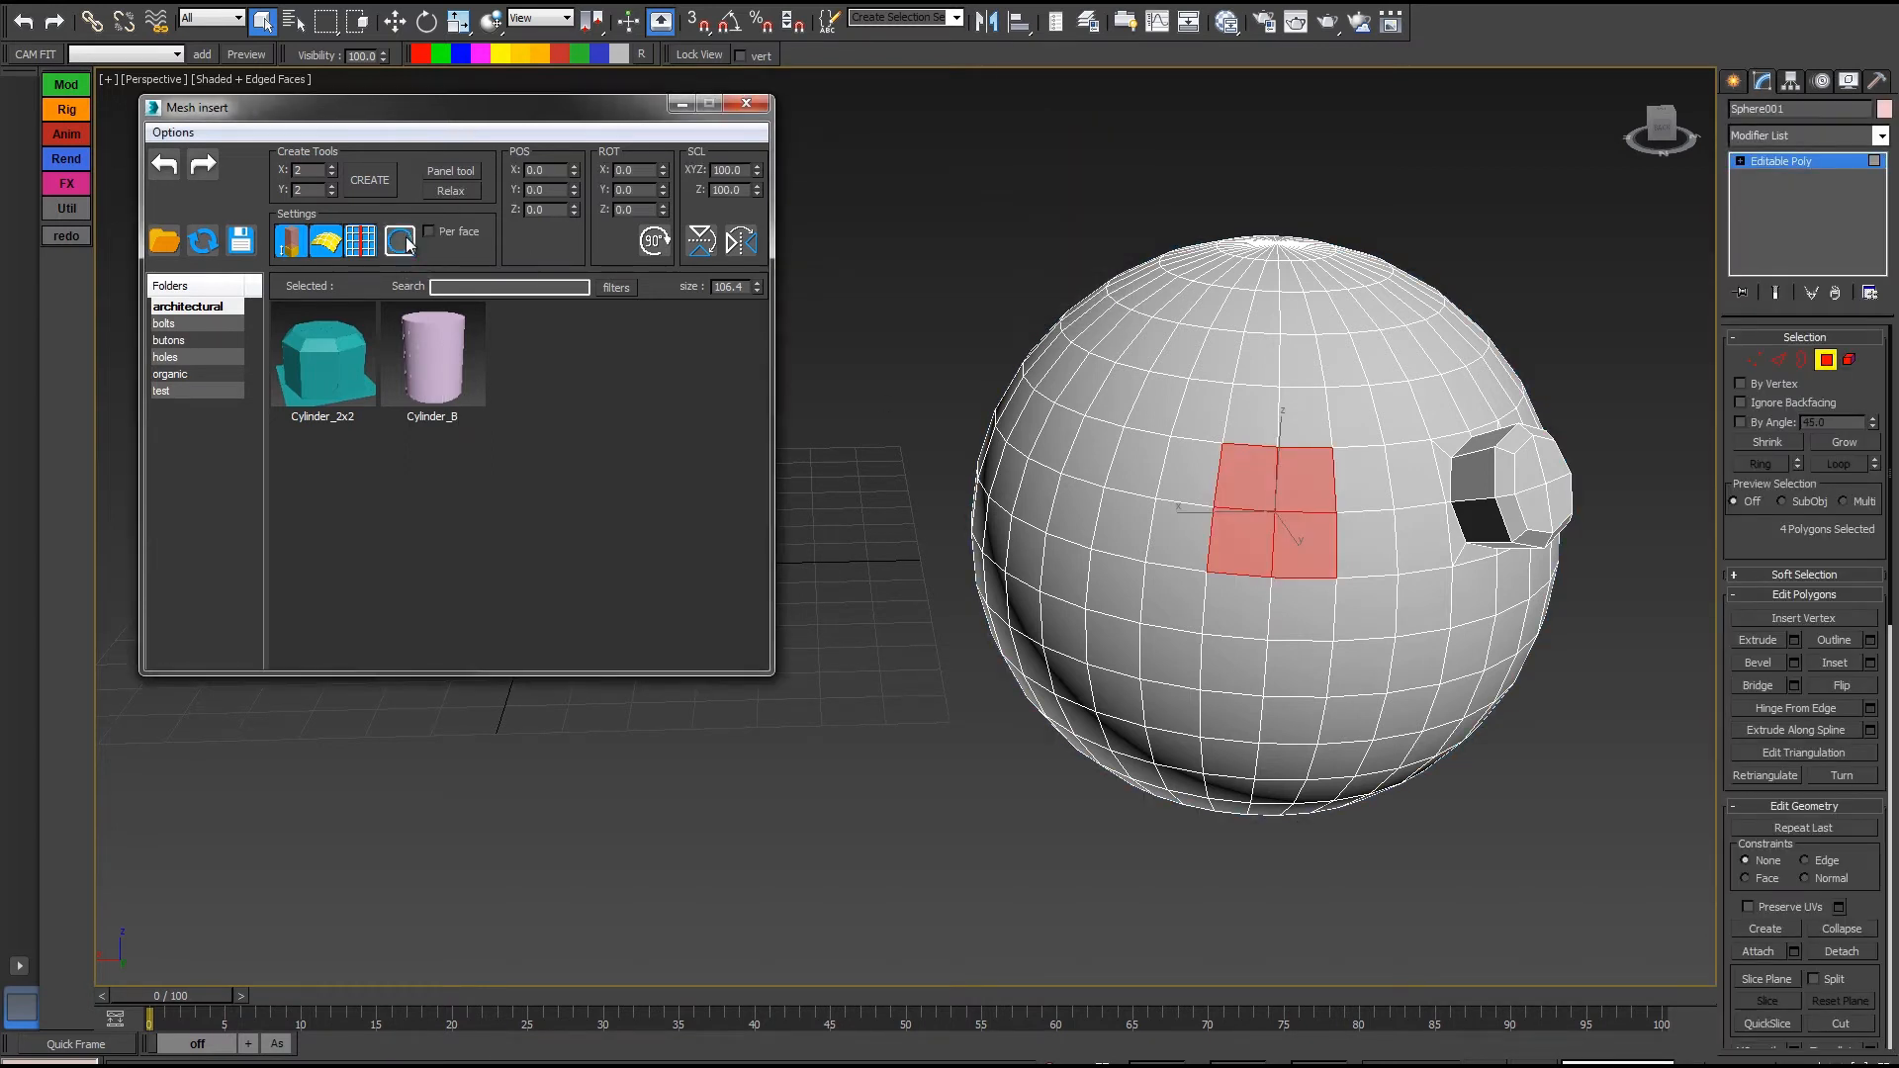
pyautogui.click(431, 360)
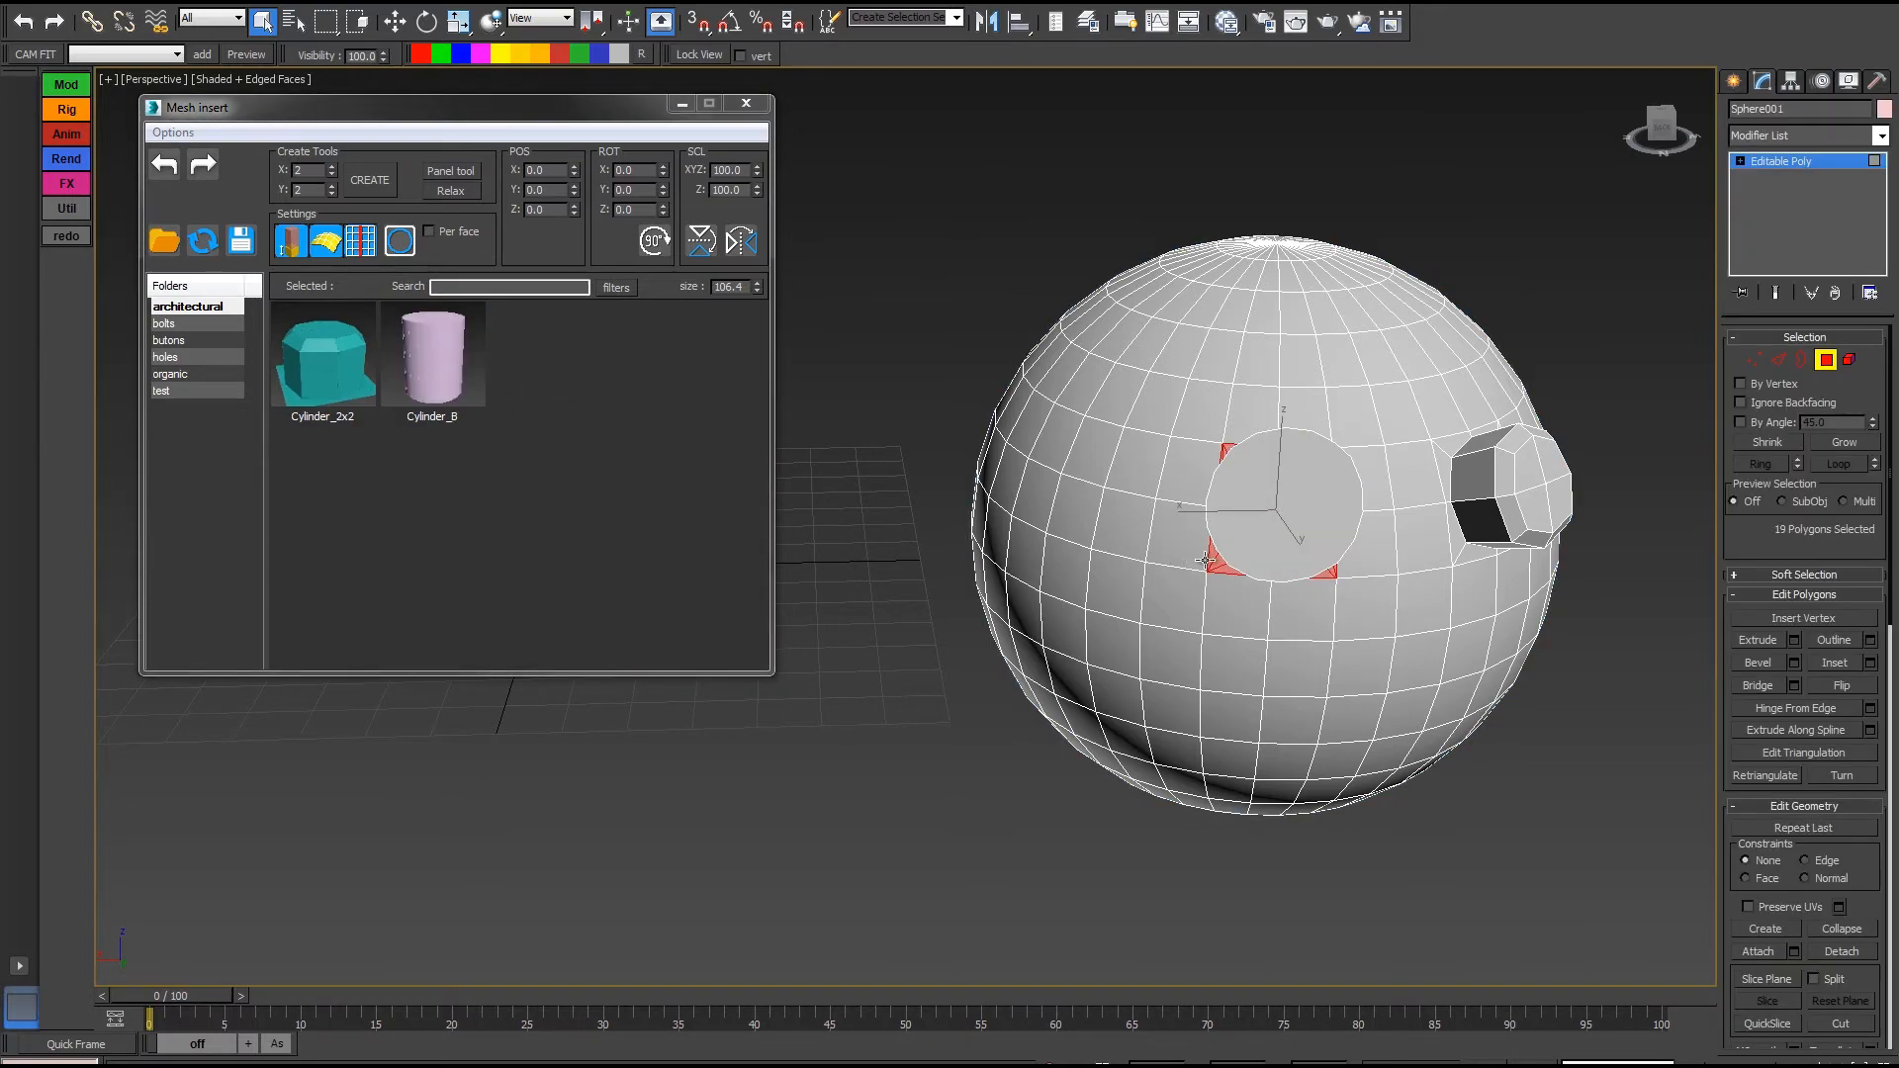
pyautogui.keyDown('alt'); pyautogui.moveTo(1204, 561); pyautogui.dragTo(1282, 448, button='middle'); pyautogui.keyUp('alt')
pyautogui.scroll(5, 1275, 539)
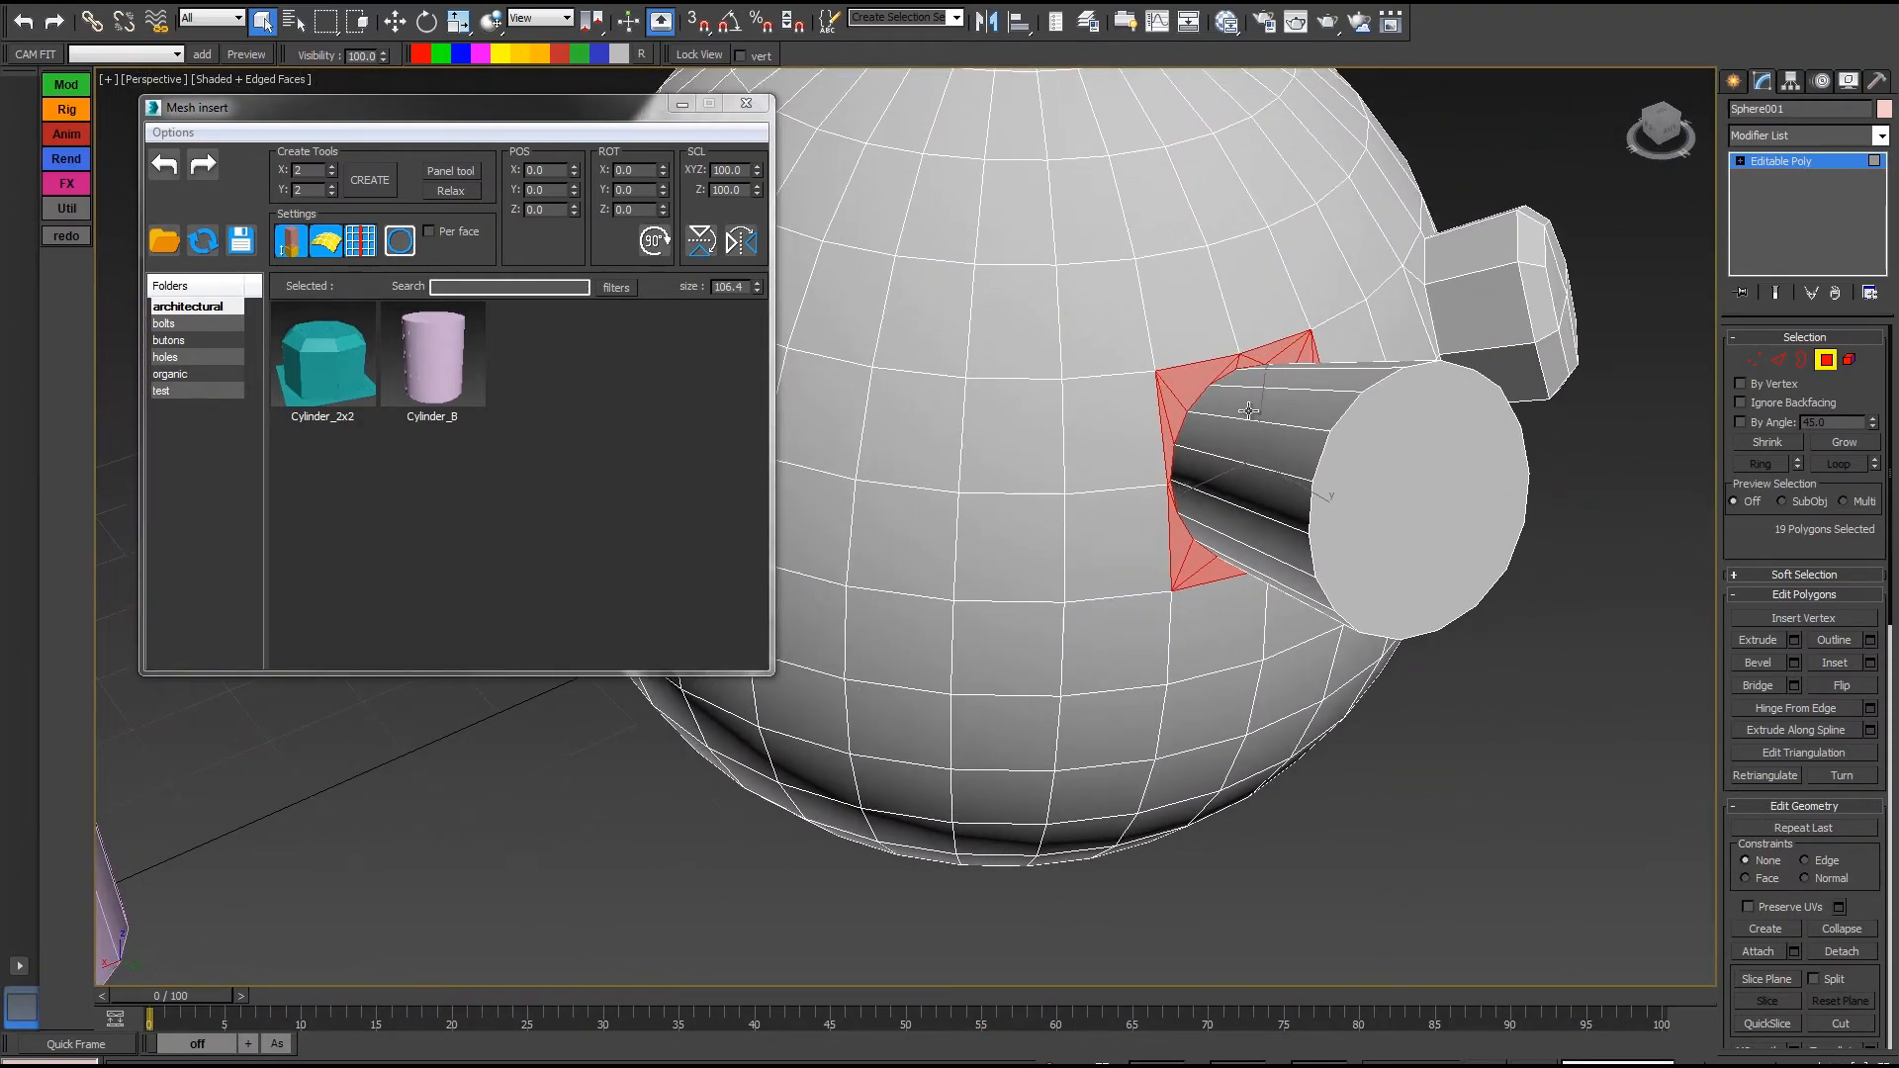
pyautogui.keyDown('alt'); pyautogui.moveTo(1281, 372); pyautogui.dragTo(1160, 551, button='middle'); pyautogui.keyUp('alt')
pyautogui.scroll(-4, 1154, 542)
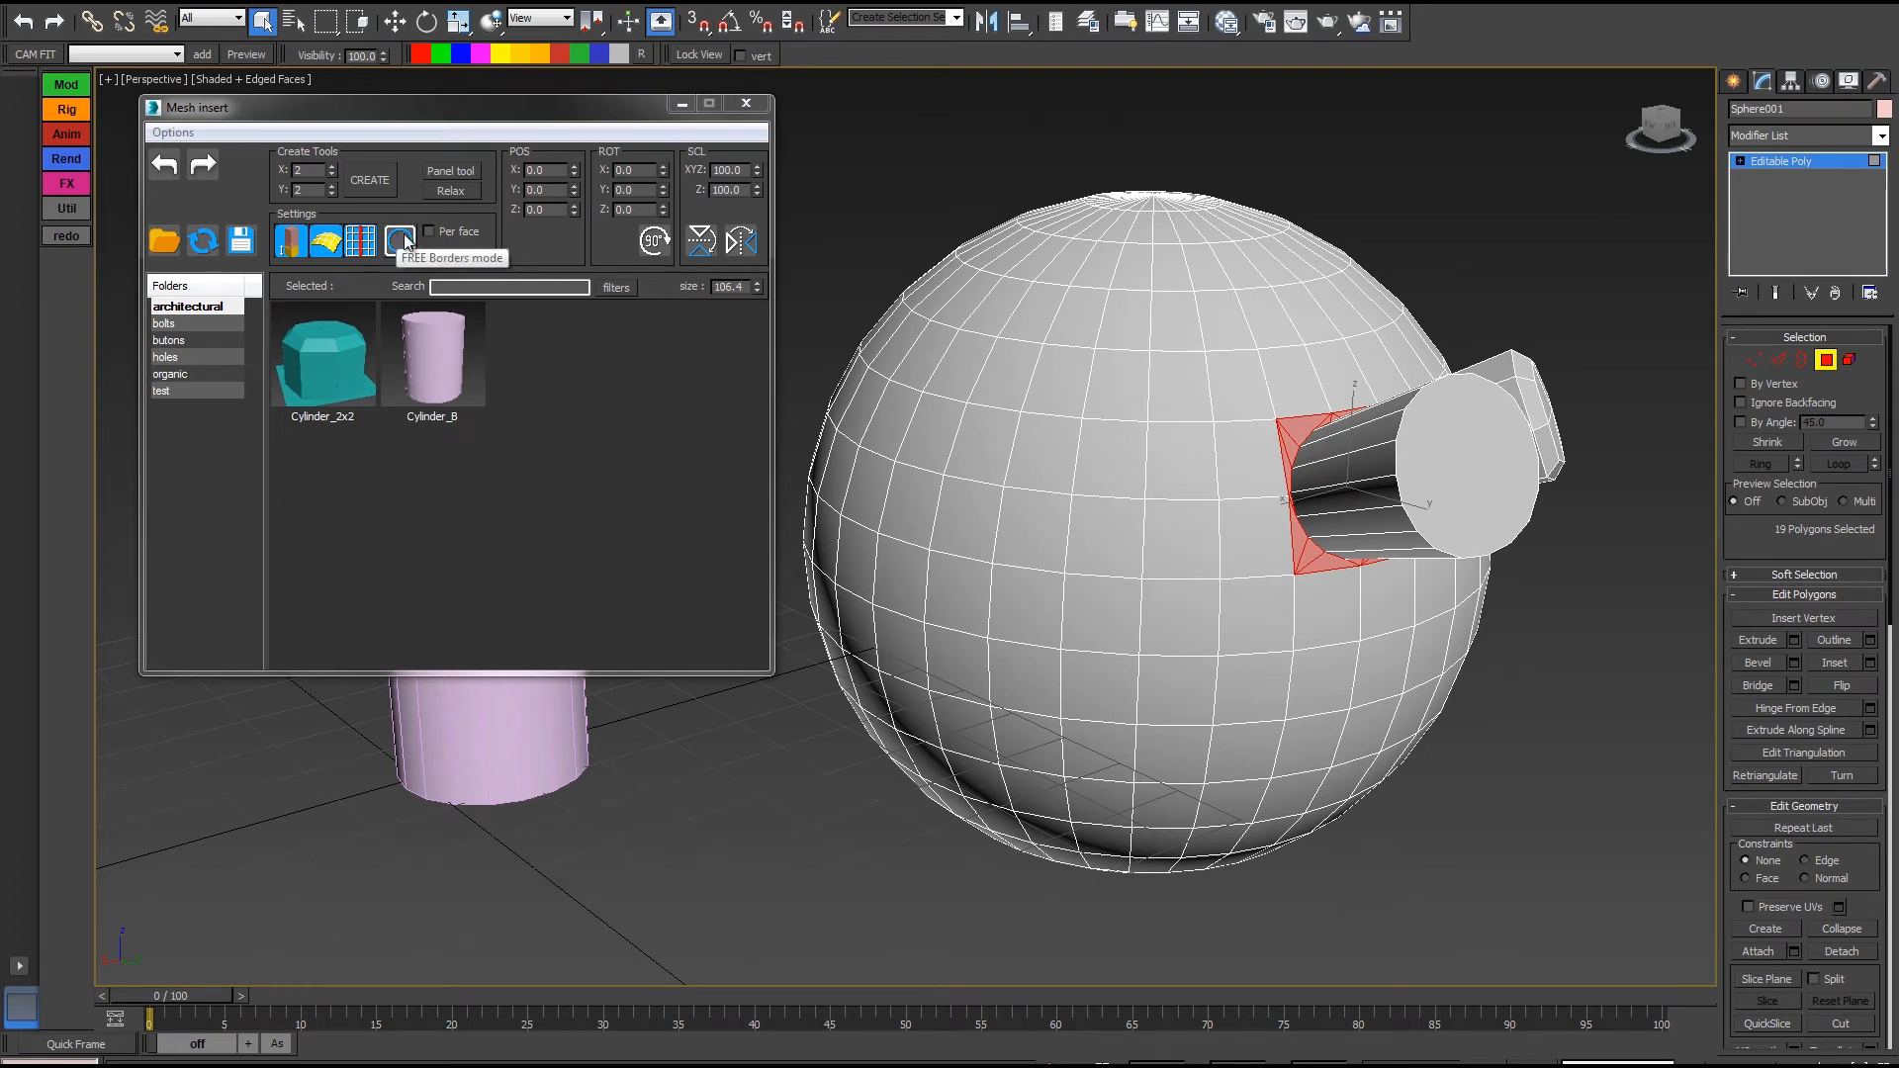
# Insert Cylinder_B into a single polygon on the sphere and into a block of five adjoining polygons below it
pyautogui.click(1110, 532)
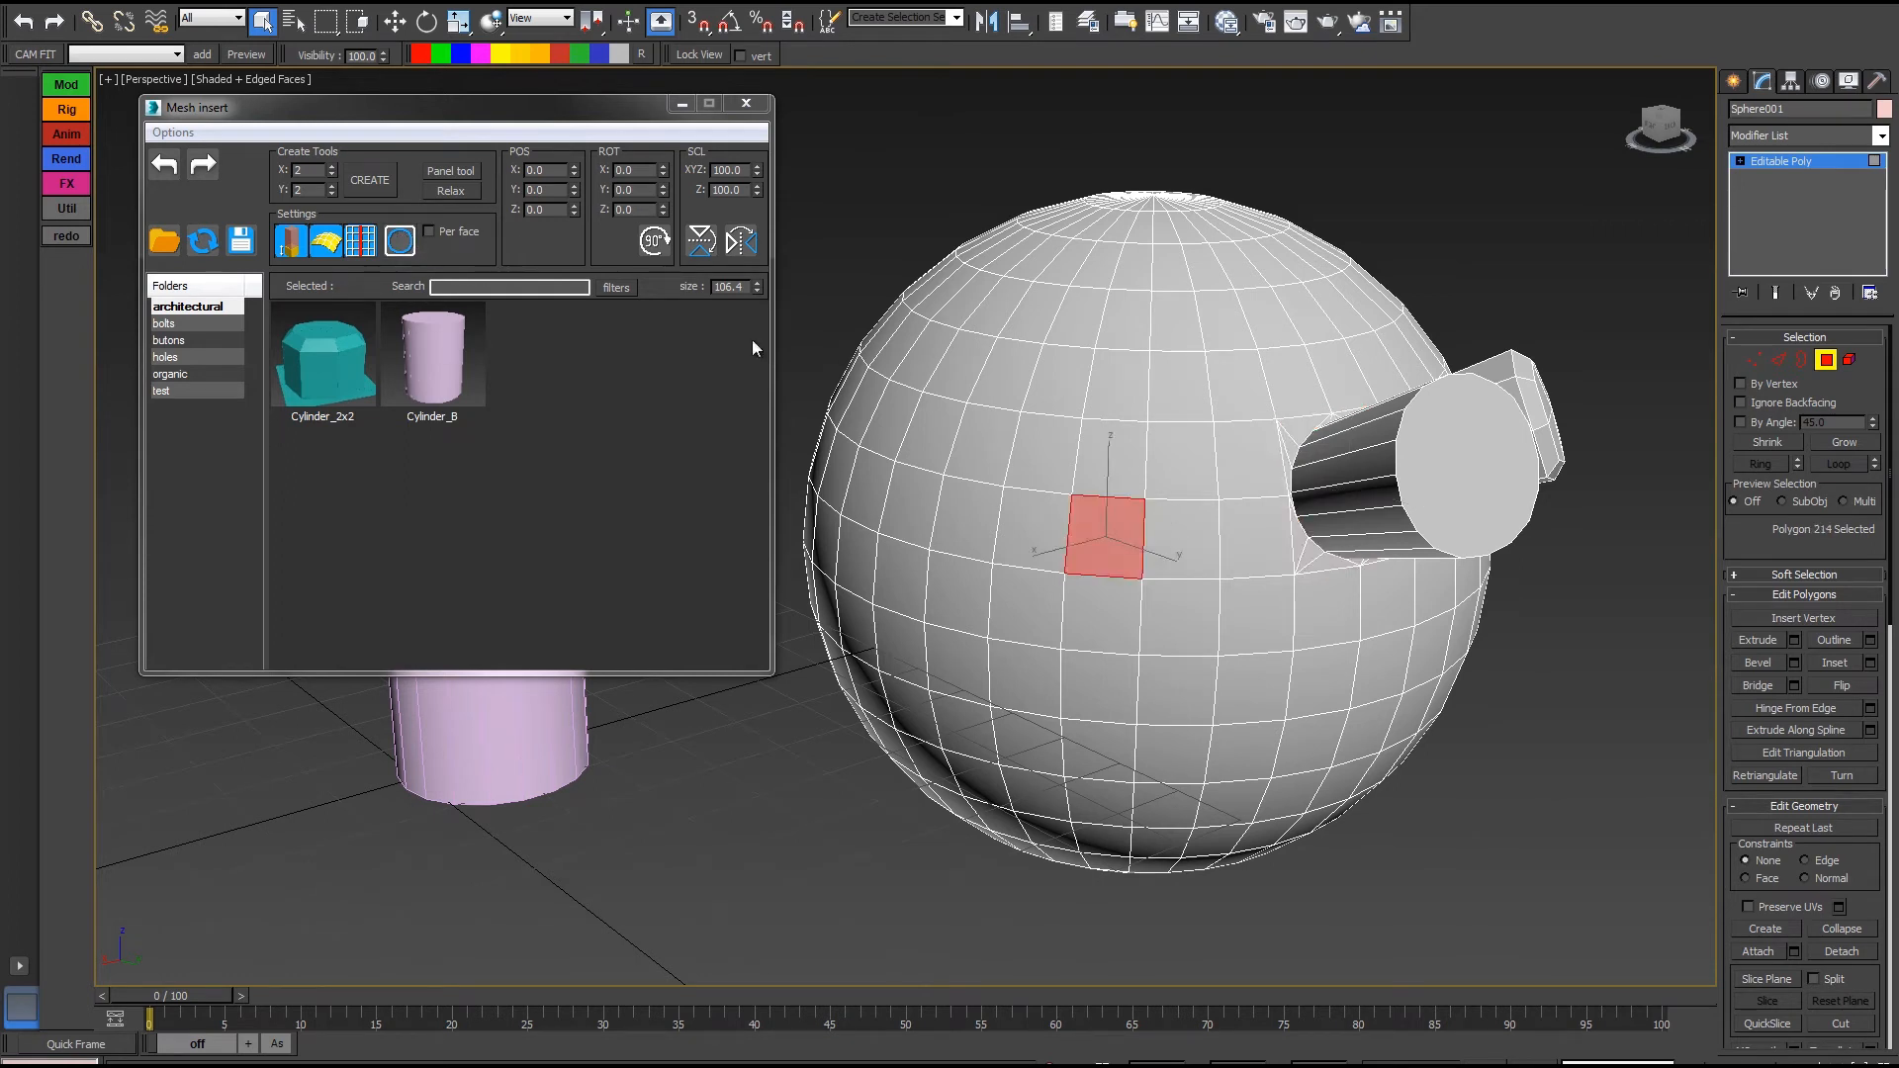
pyautogui.click(427, 359)
pyautogui.click(1187, 707)
pyautogui.keyDown('ctrl'); pyautogui.click(1251, 708); pyautogui.keyUp('ctrl')
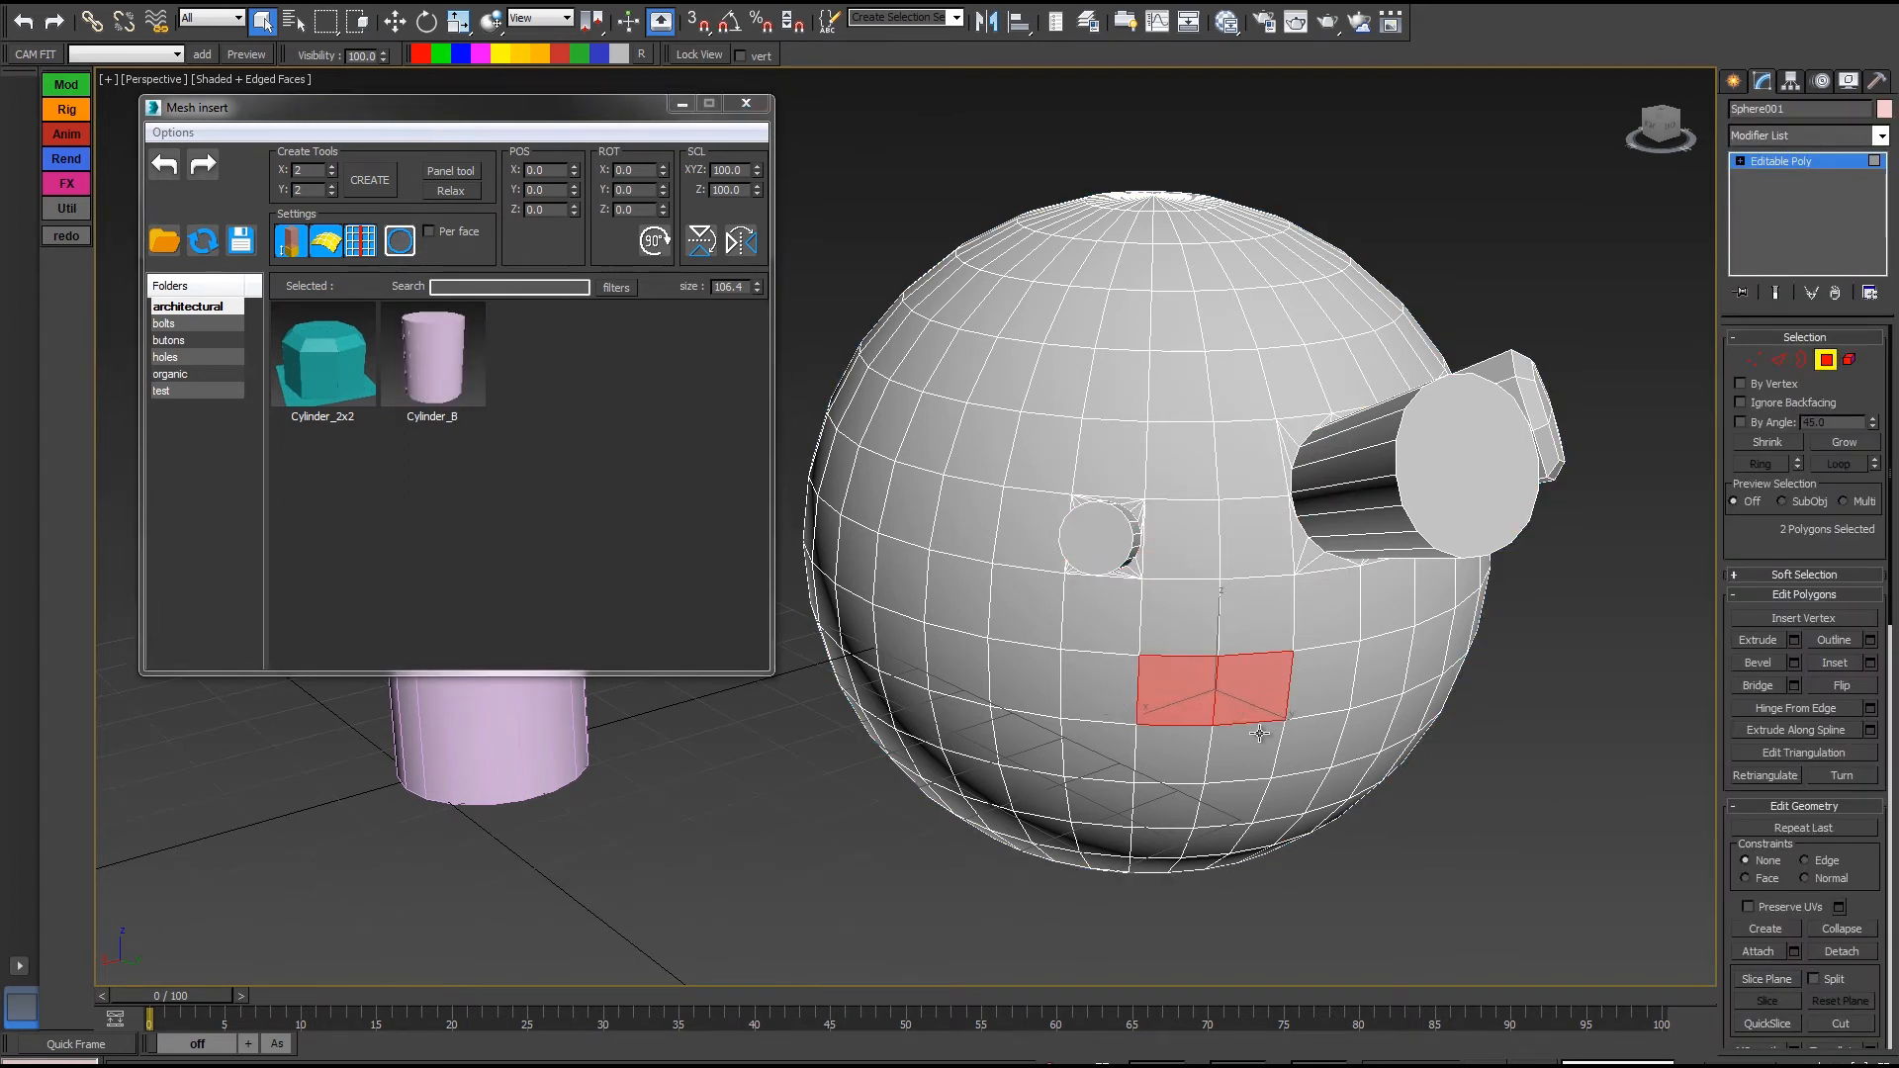
pyautogui.keyDown('ctrl'); pyautogui.click(1313, 704); pyautogui.keyUp('ctrl')
pyautogui.keyDown('ctrl'); pyautogui.click(1303, 744); pyautogui.keyUp('ctrl')
pyautogui.keyDown('ctrl'); pyautogui.click(1223, 749); pyautogui.keyUp('ctrl')
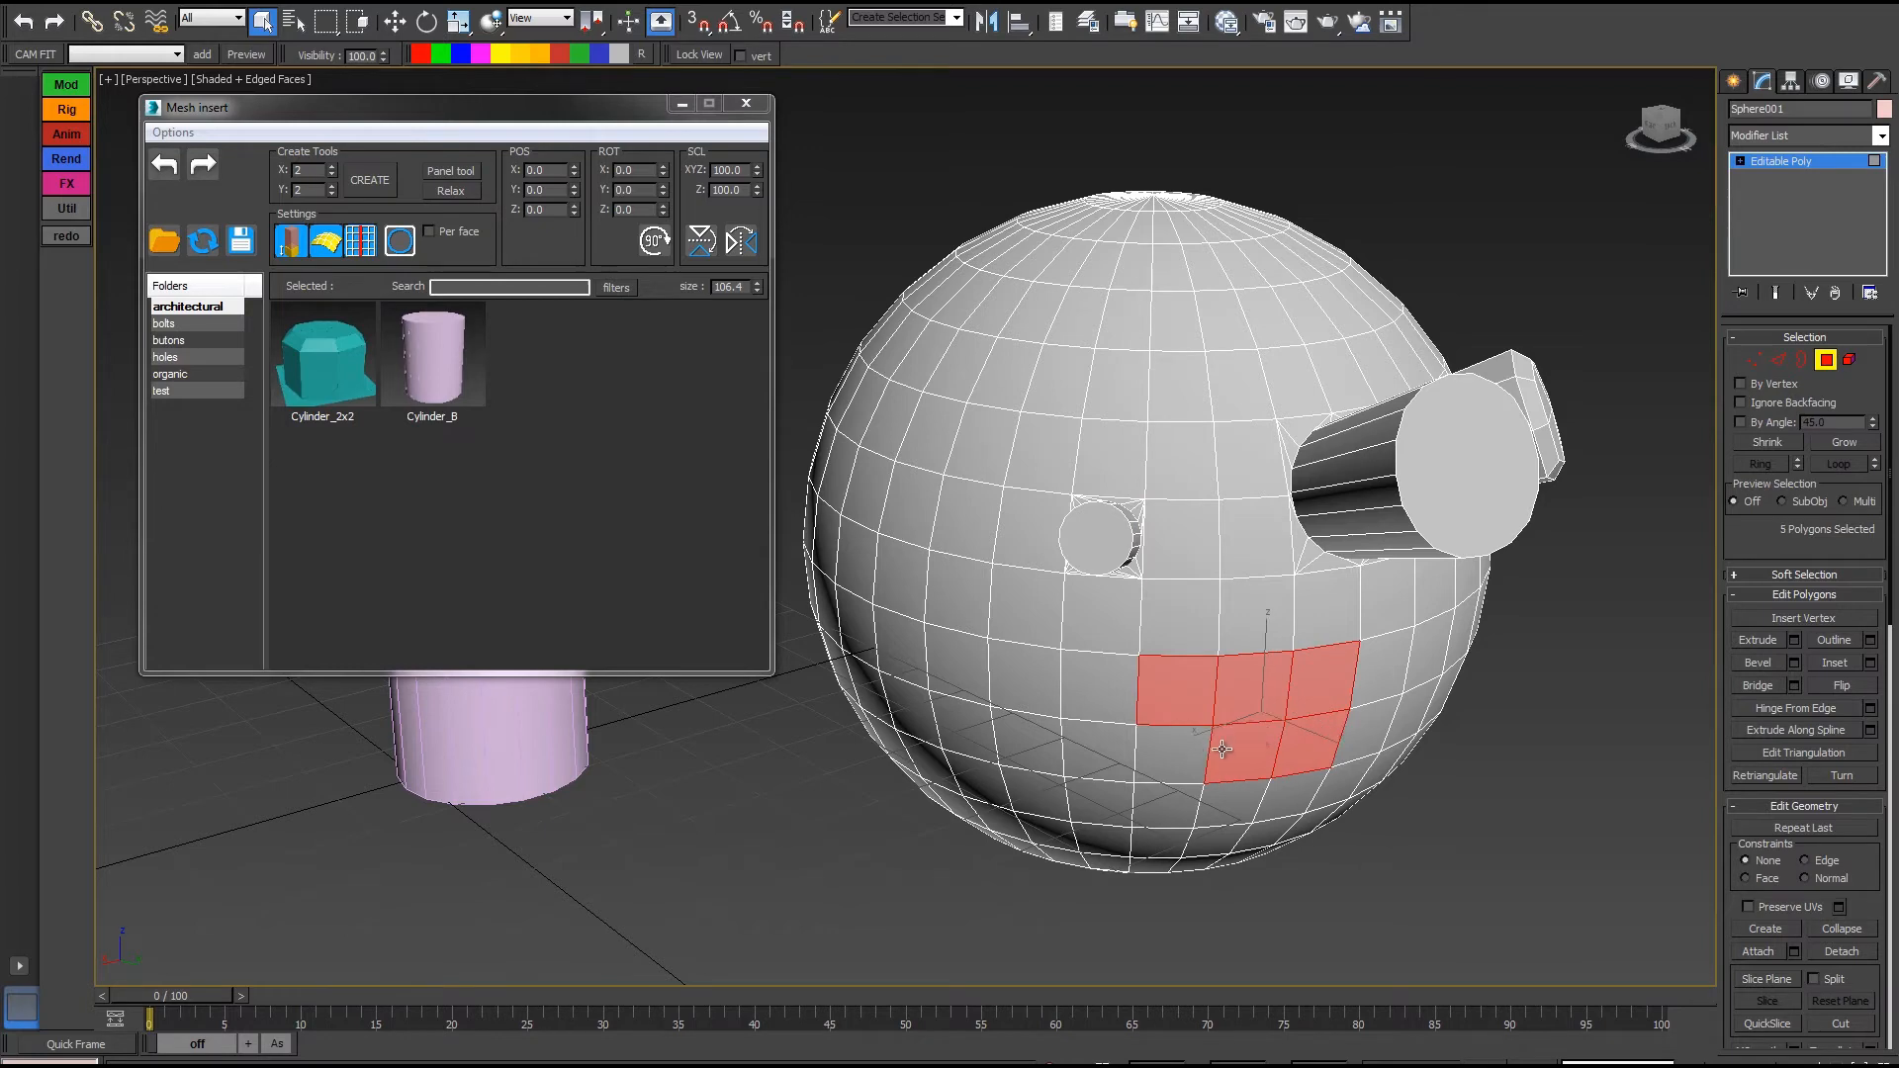
pyautogui.click(428, 359)
# Select a single polygon between the inserted cylinders on the lower sphere and insert the Cylinder_2x2 asset into it
pyautogui.keyDown('alt'); pyautogui.moveTo(989, 539); pyautogui.dragTo(1068, 590, button='middle'); pyautogui.keyUp('alt')
pyautogui.click(1064, 594)
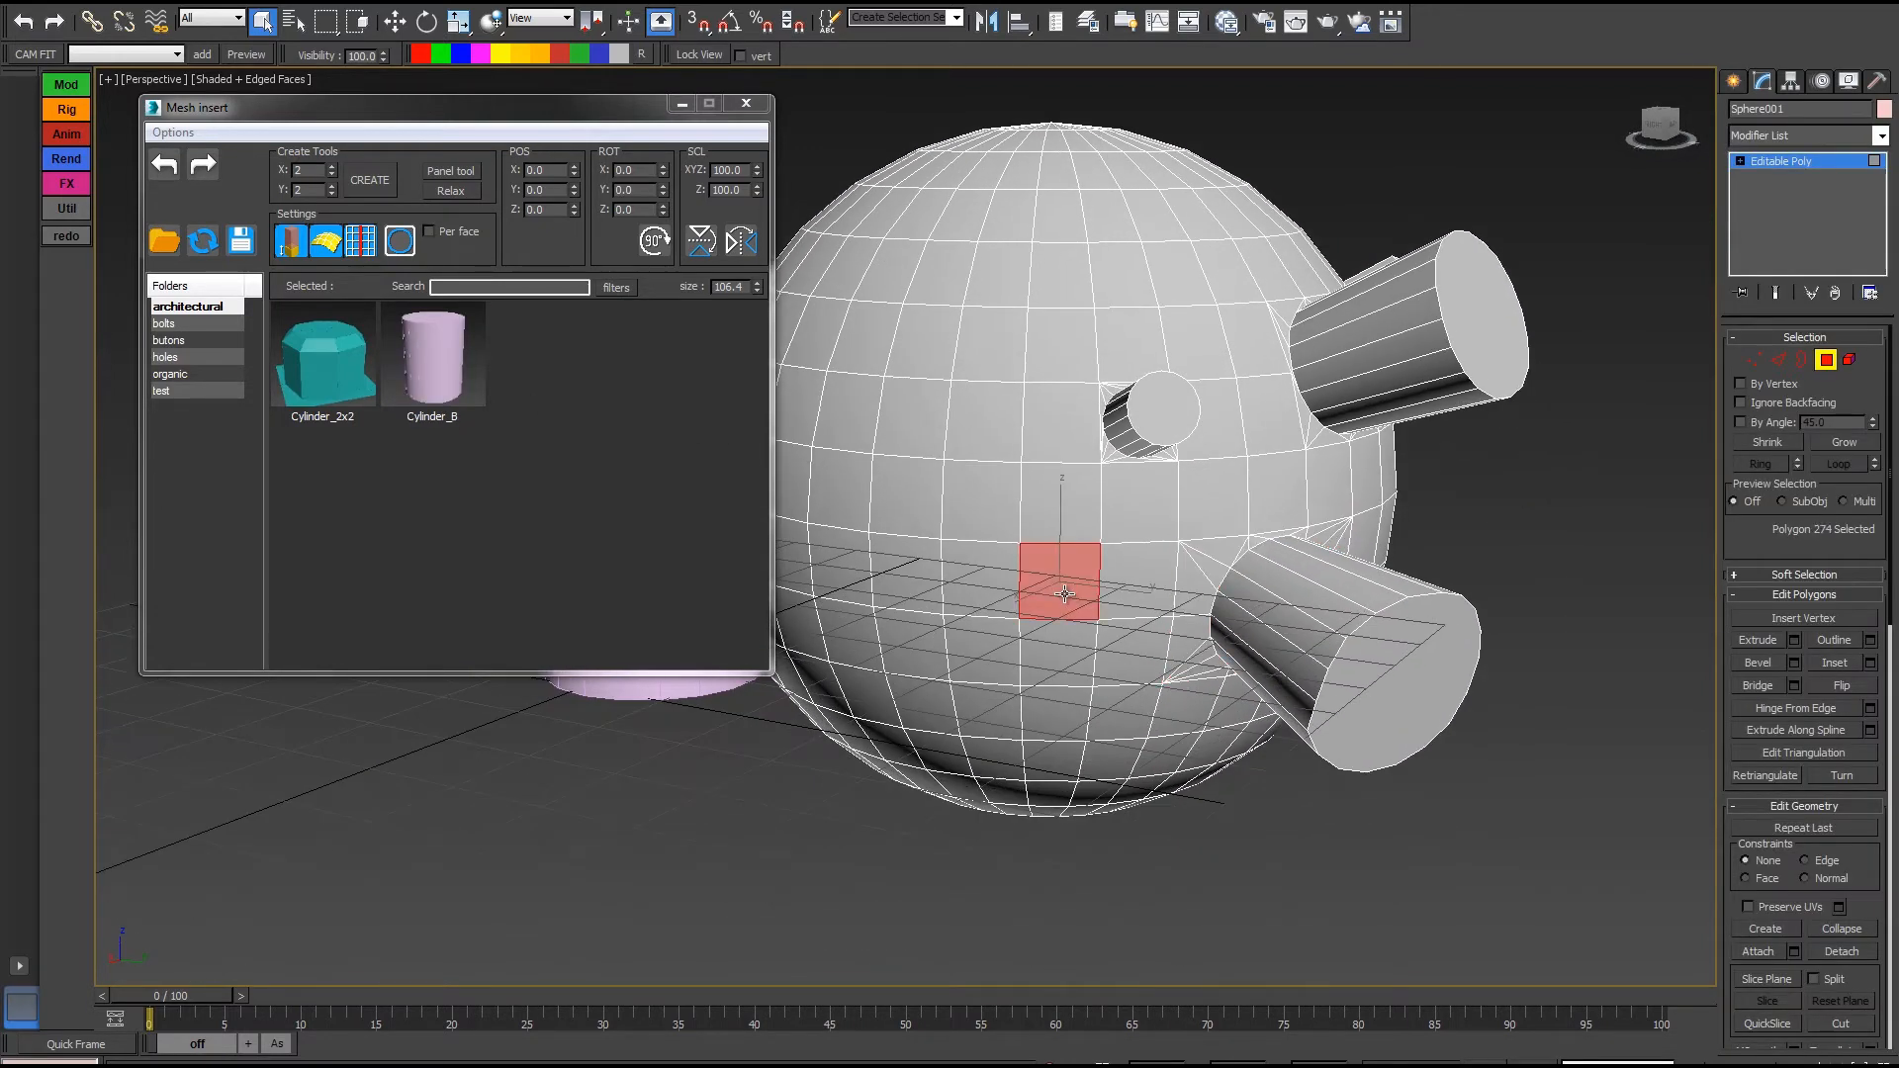
pyautogui.click(321, 359)
pyautogui.scroll(4, 998, 477)
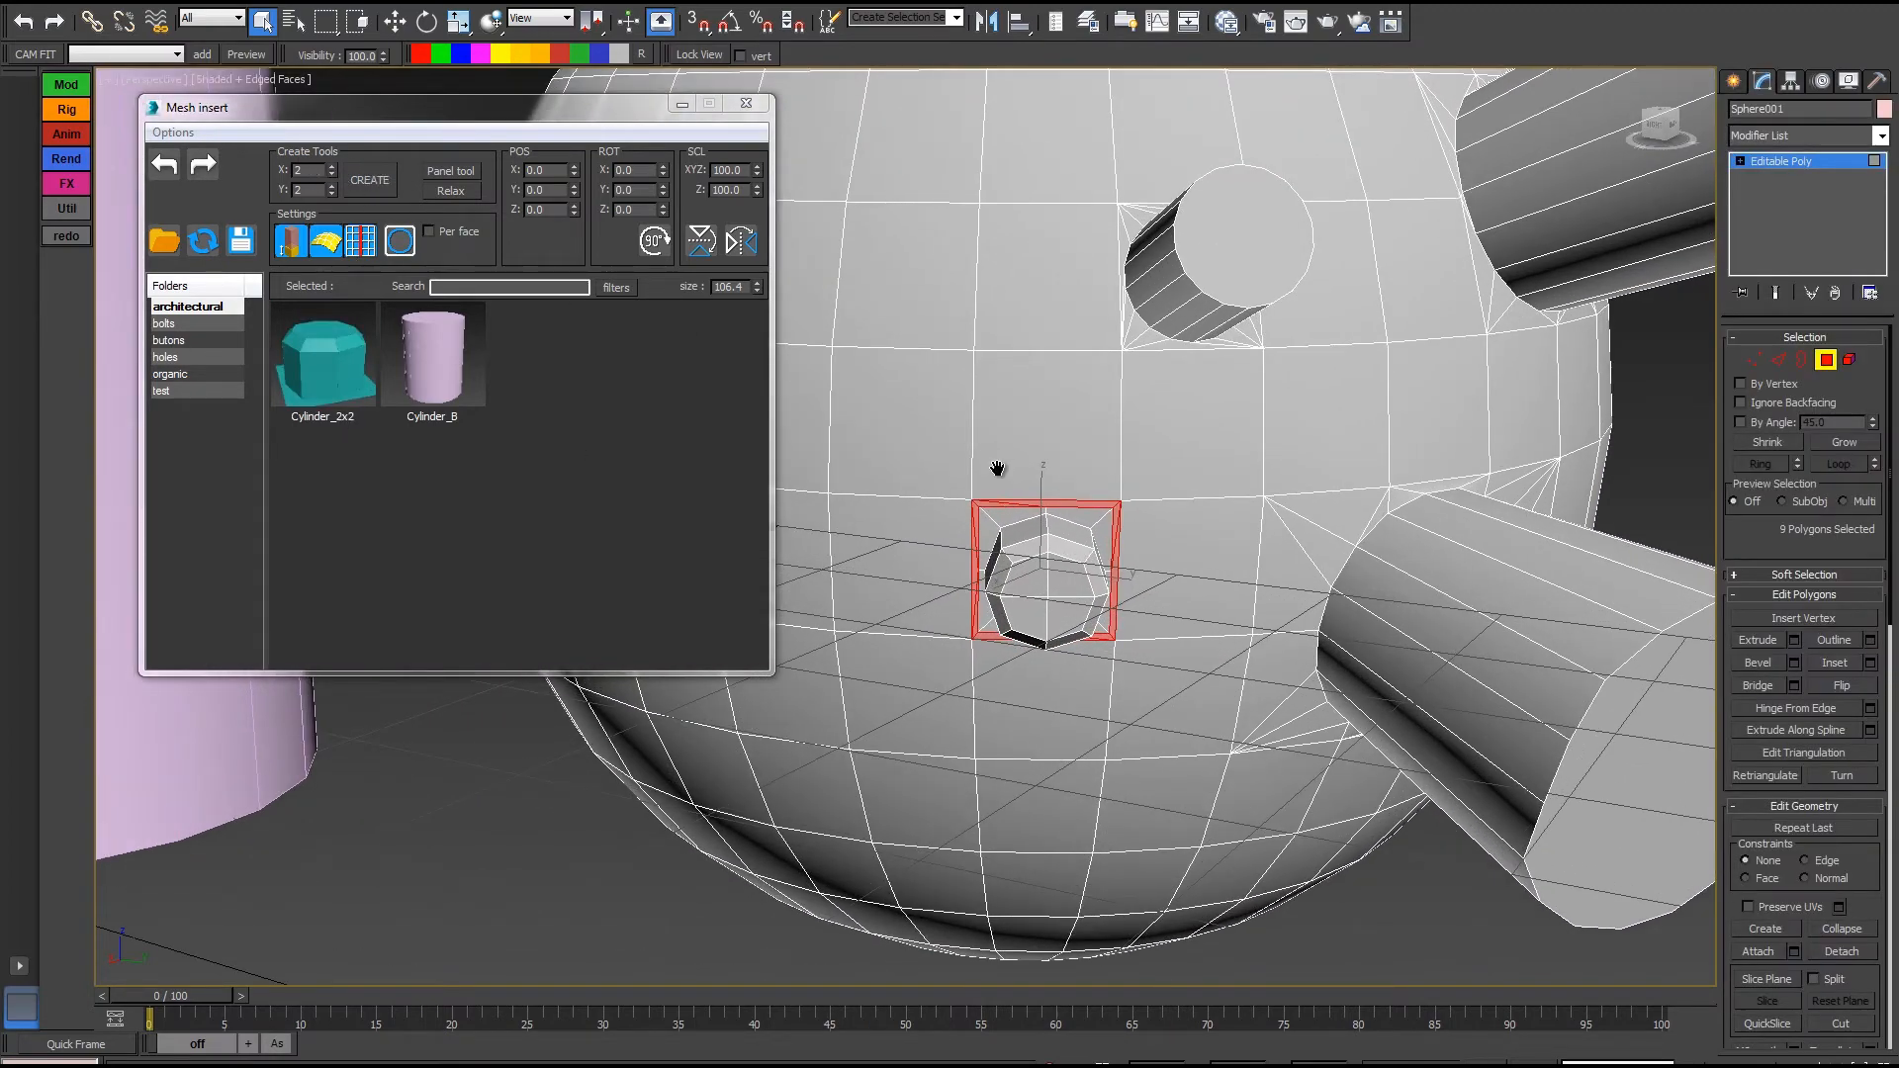
pyautogui.scroll(-2, 997, 469)
pyautogui.scroll(4, 1078, 465)
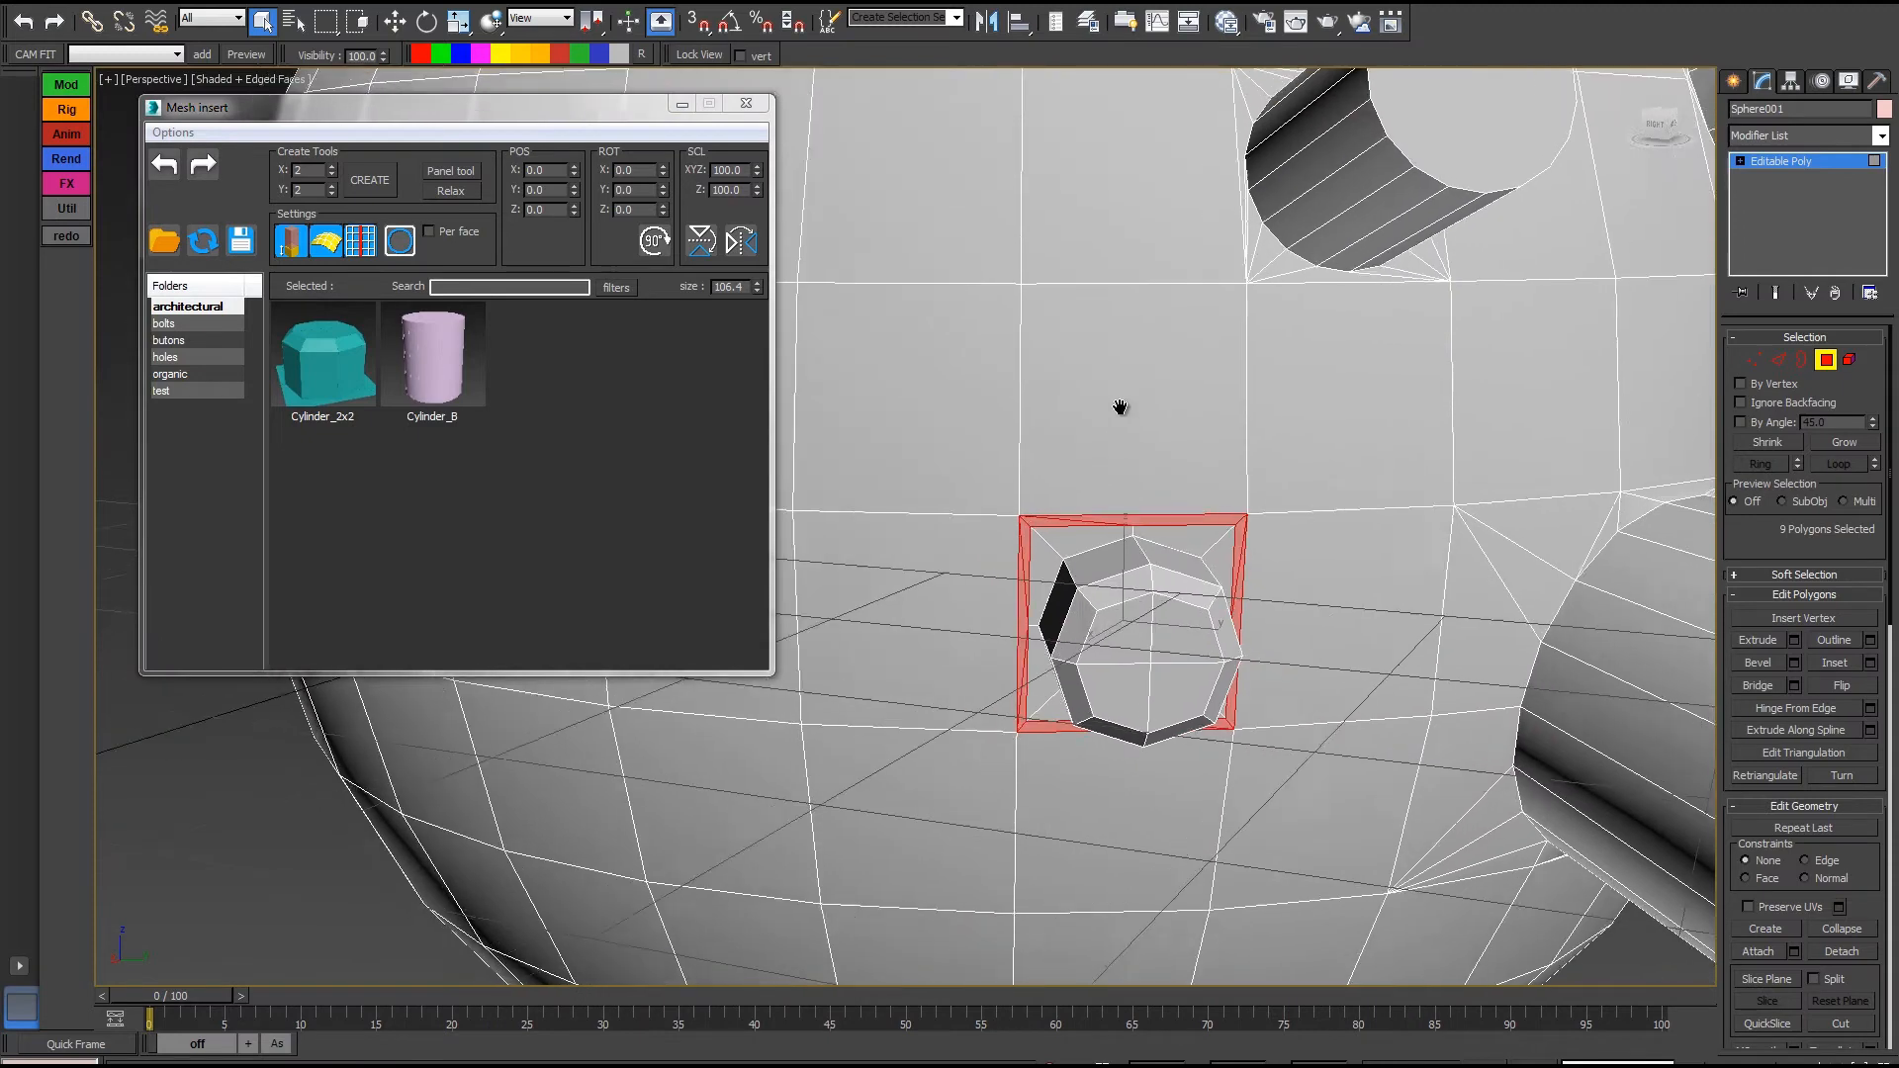
# Select a 3 by 2 block of six polygons near the sphere's underside and insert the Cylinder_2x2 asset into it
pyautogui.scroll(-3, 1121, 407)
pyautogui.click(1144, 737)
pyautogui.keyDown('ctrl'); pyautogui.click(1024, 737); pyautogui.keyUp('ctrl')
pyautogui.keyDown('ctrl'); pyautogui.click(1040, 851); pyautogui.keyUp('ctrl')
pyautogui.keyDown('ctrl'); pyautogui.click(1170, 850); pyautogui.keyUp('ctrl')
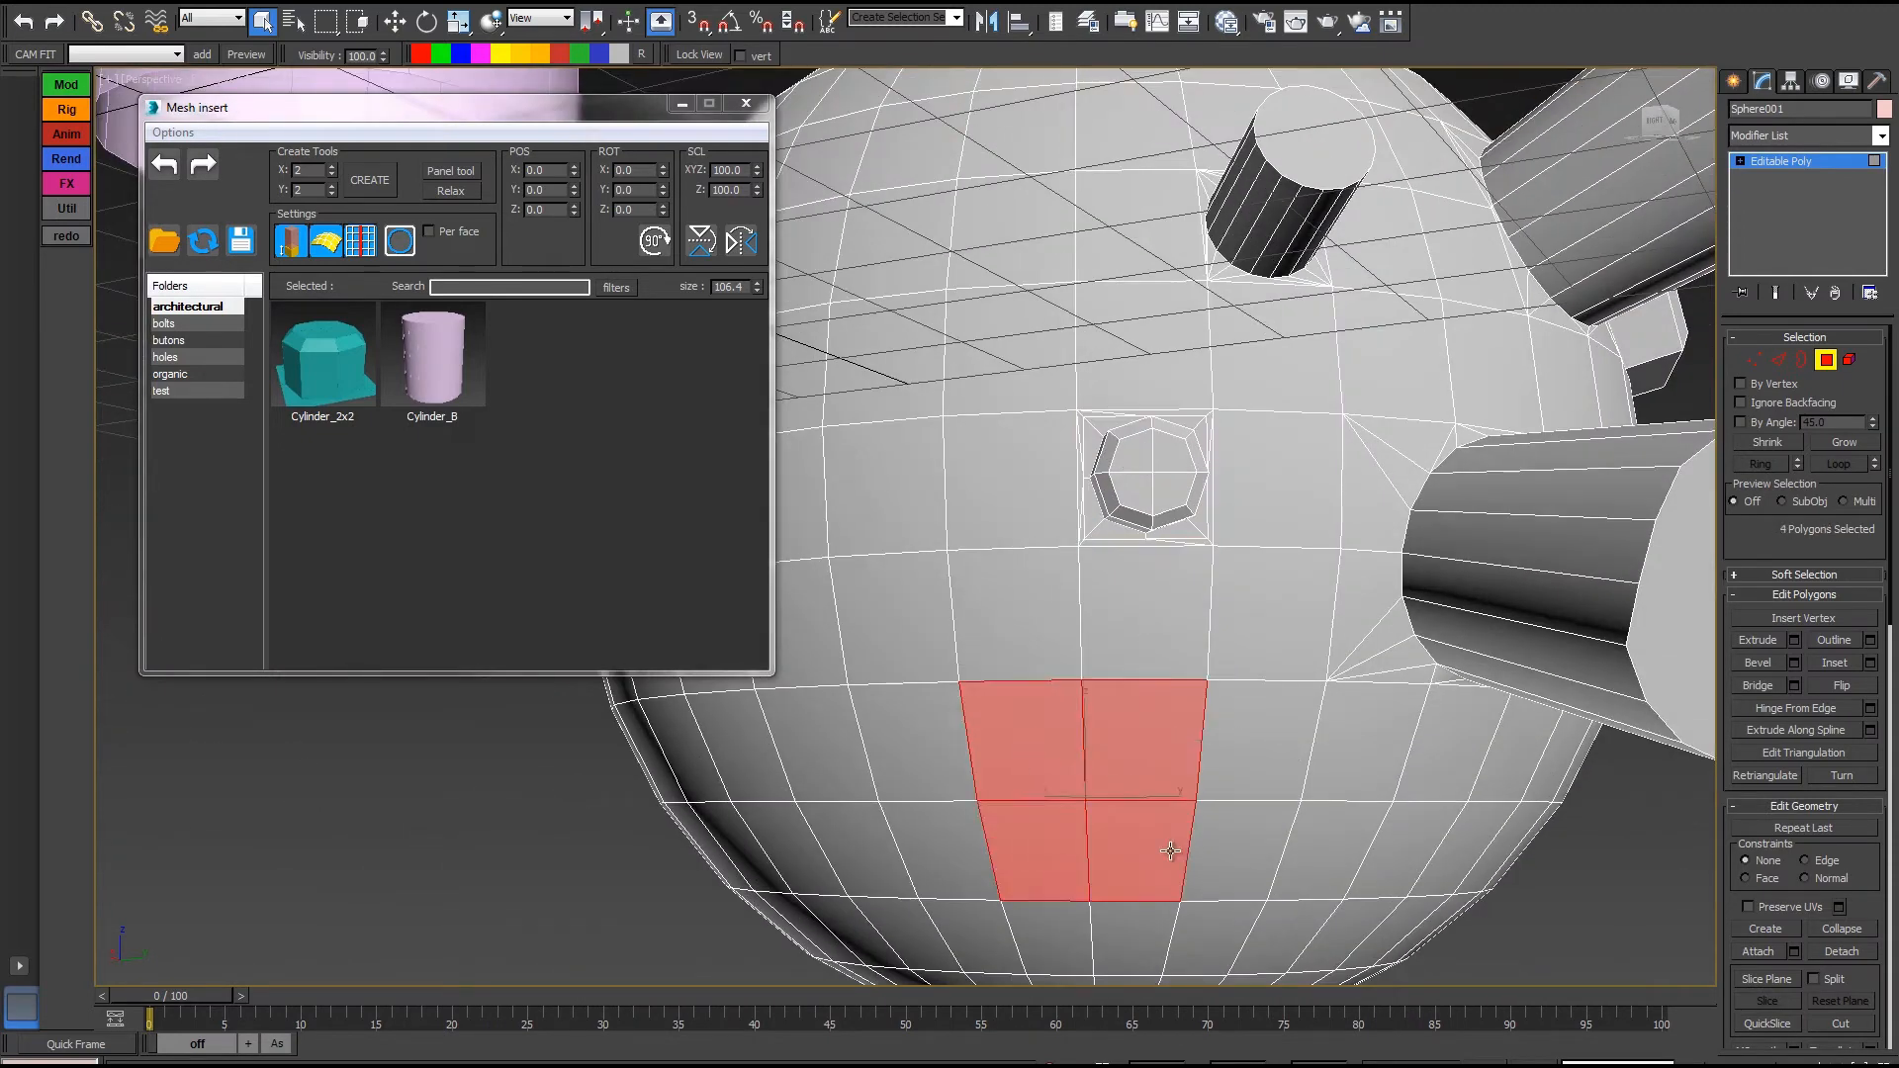
pyautogui.keyDown('ctrl'); pyautogui.click(1234, 851); pyautogui.keyUp('ctrl')
pyautogui.keyDown('ctrl'); pyautogui.click(1236, 777); pyautogui.keyUp('ctrl')
pyautogui.click(325, 370)
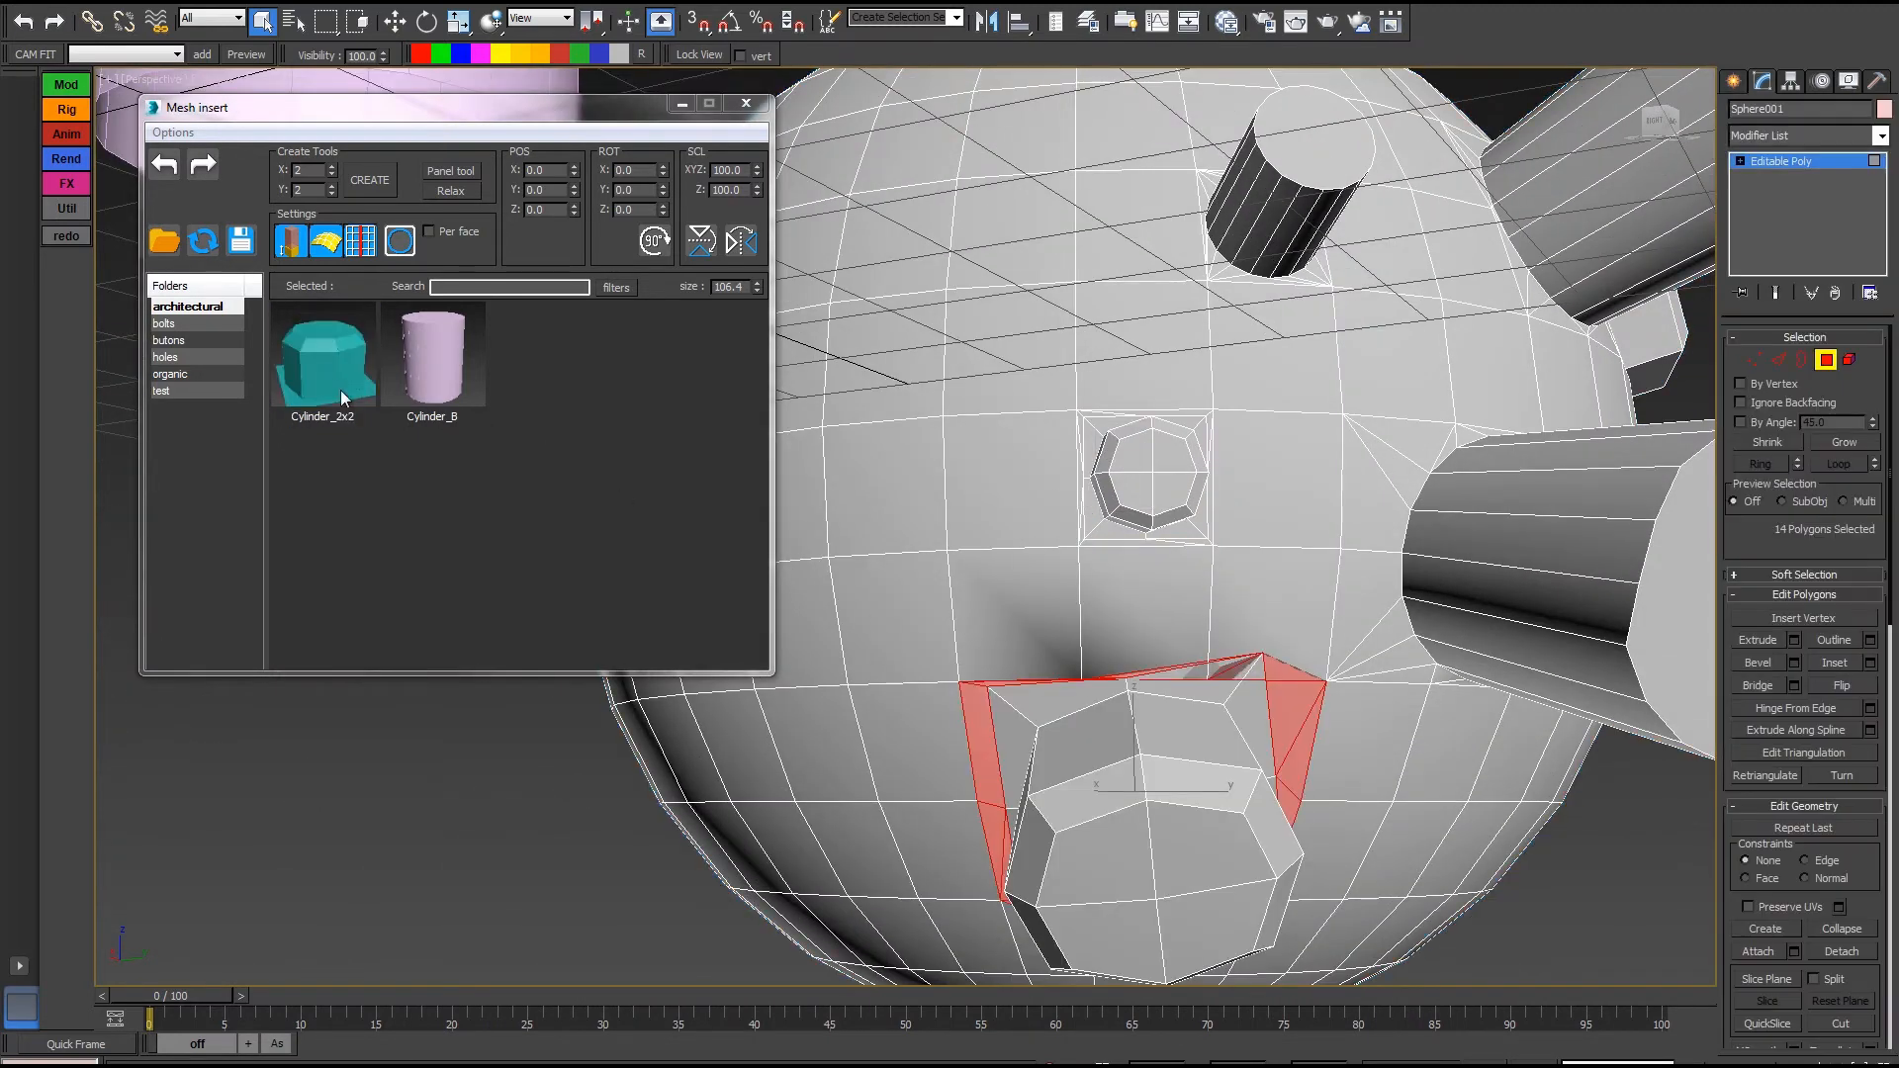
# Scale down the newly inserted Cylinder_2x2 mesh uniformly and leave polygon editing
pyautogui.moveTo(1206, 614); pyautogui.dragTo(1191, 388, button='middle')
pyautogui.moveTo(756, 172); pyautogui.dragTo(717, 421)
pyautogui.keyDown('alt'); pyautogui.moveTo(1202, 498); pyautogui.dragTo(1088, 591, button='middle'); pyautogui.keyUp('alt')
pyautogui.scroll(-2, 1113, 588)
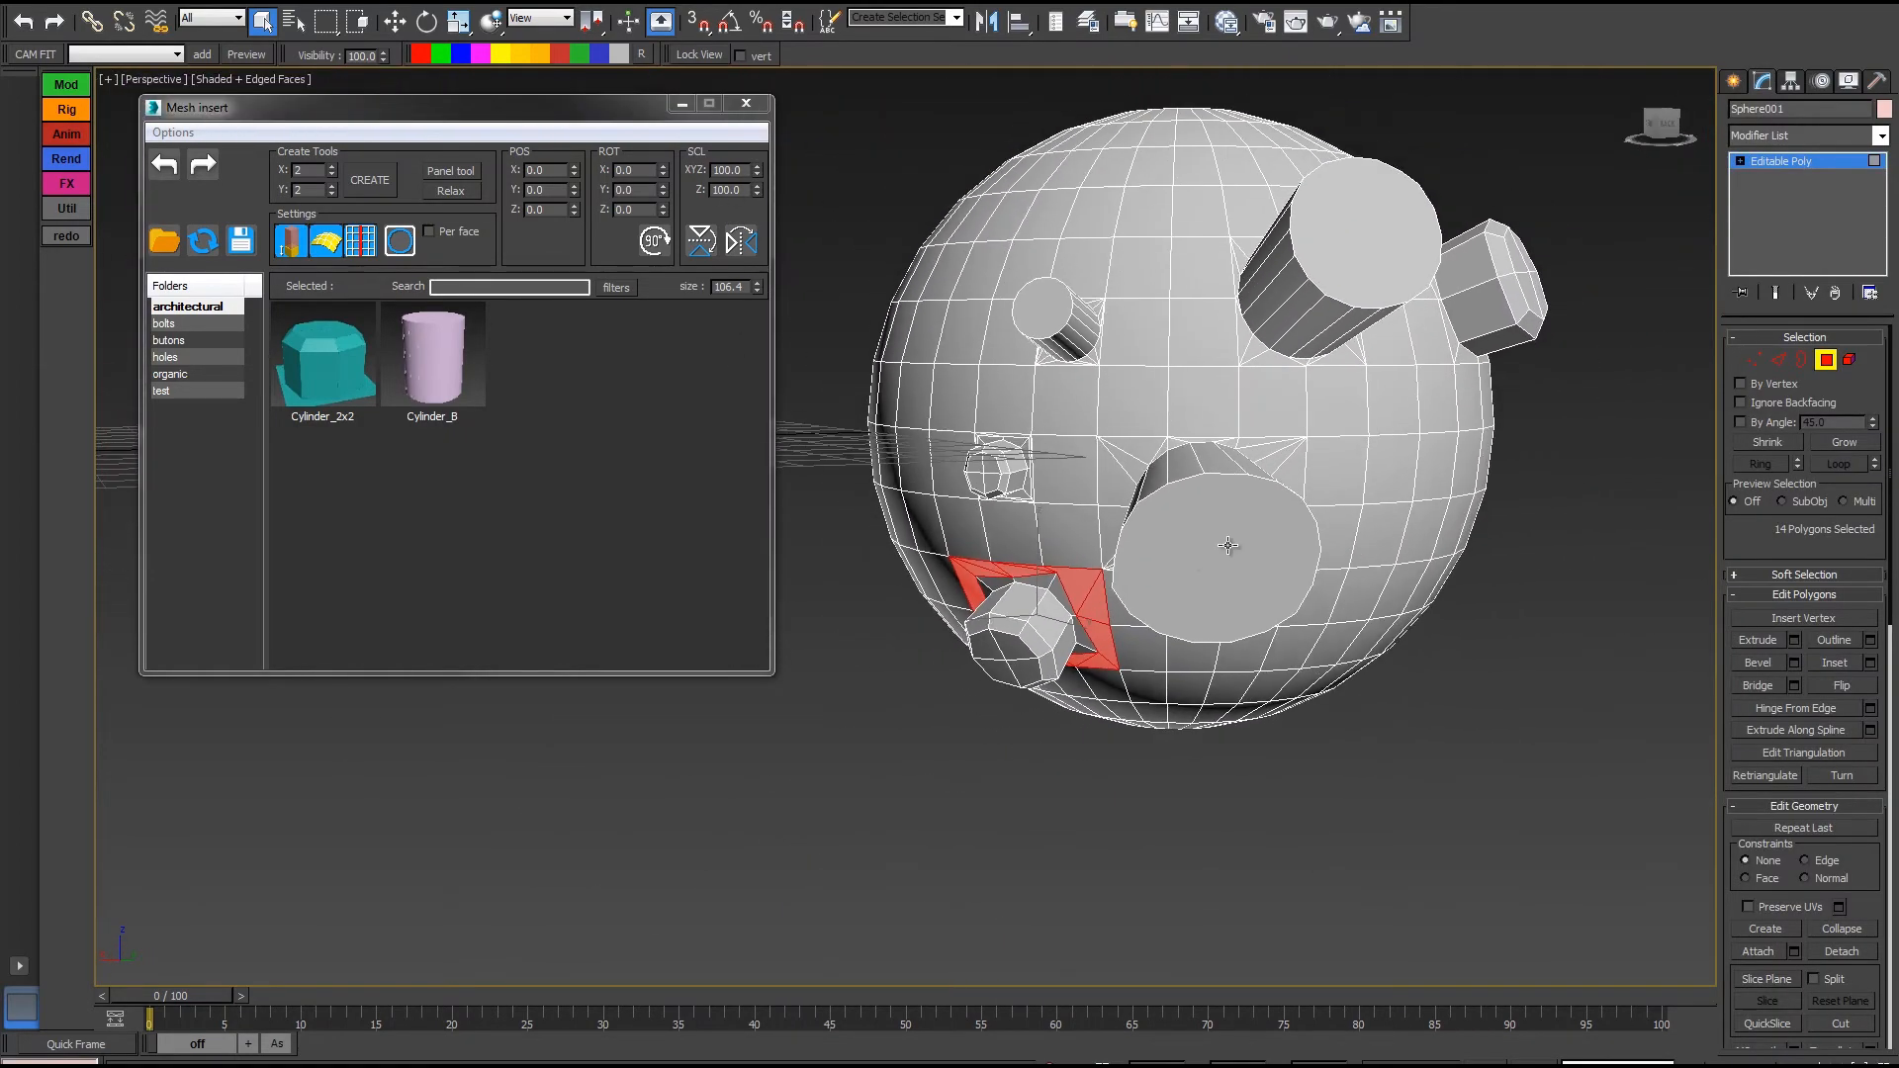
pyautogui.moveTo(1671, 312); pyautogui.dragTo(1647, 407, button='middle')
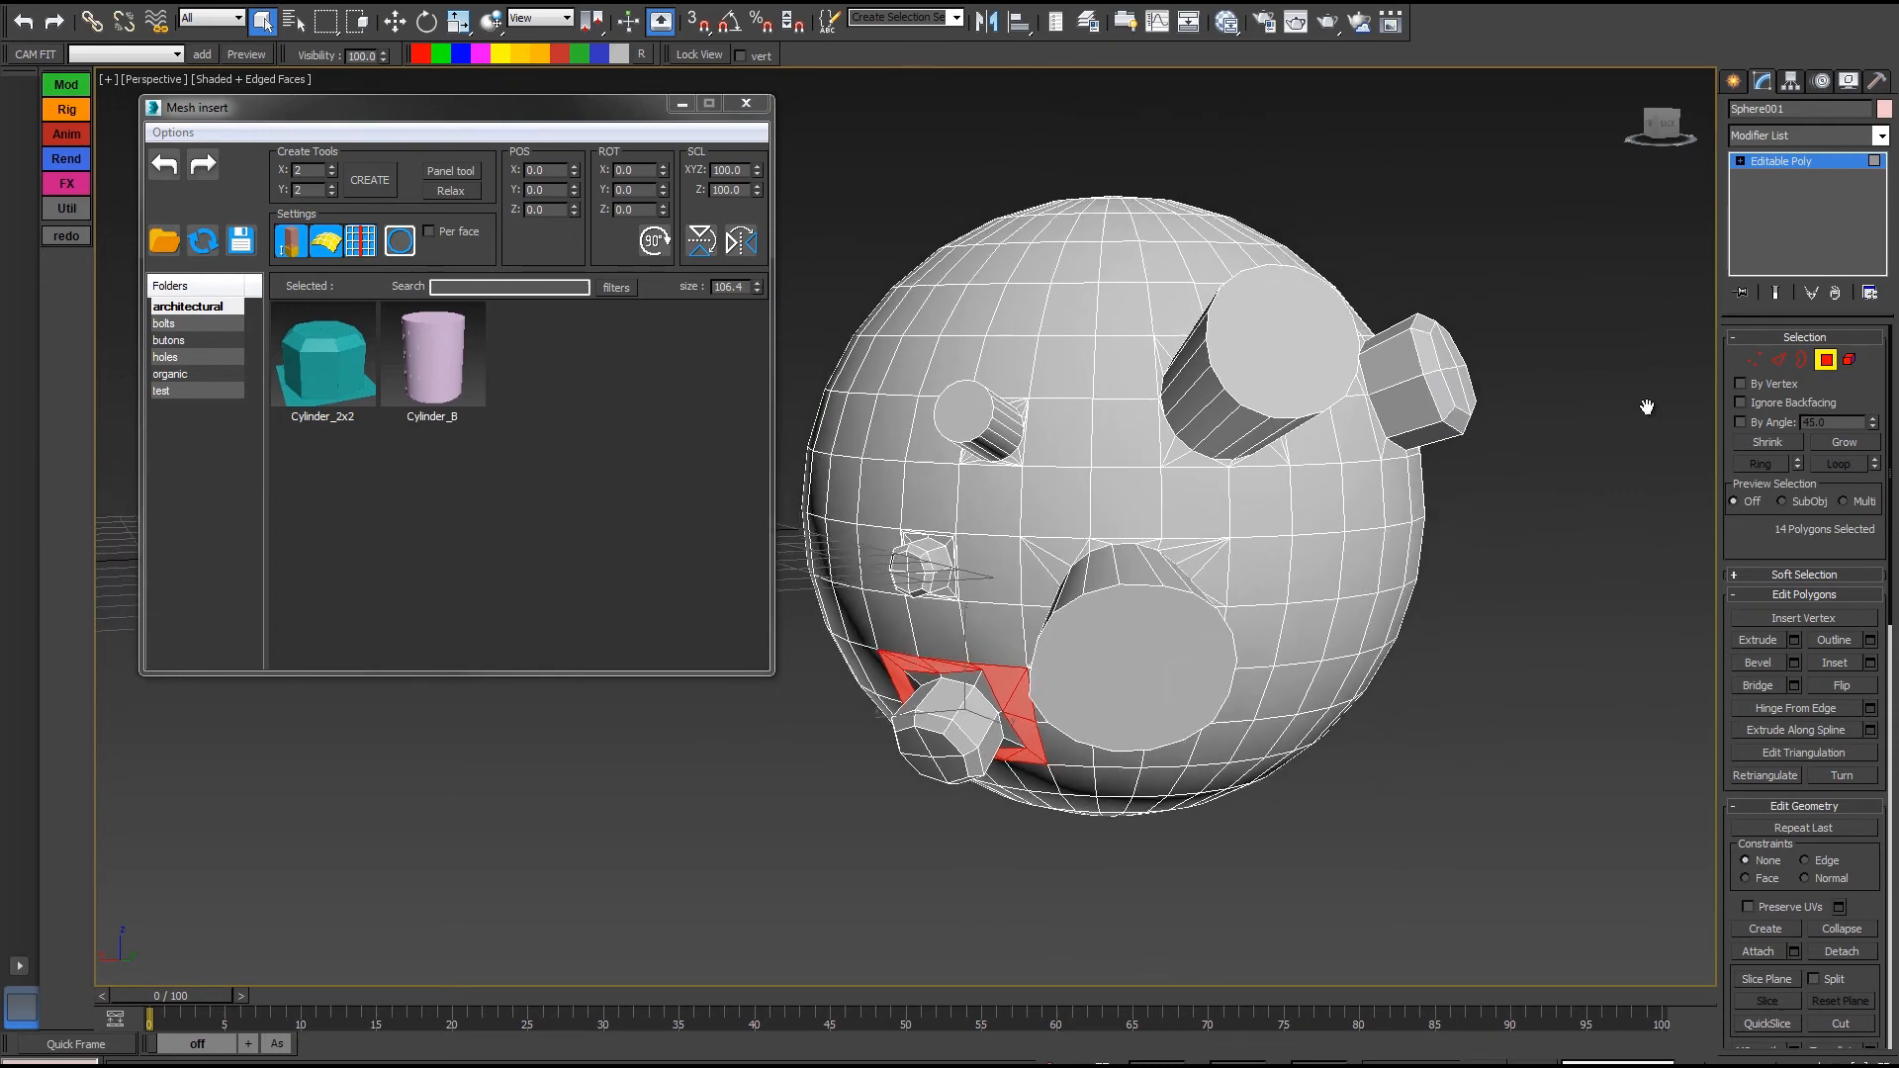
pyautogui.click(1826, 360)
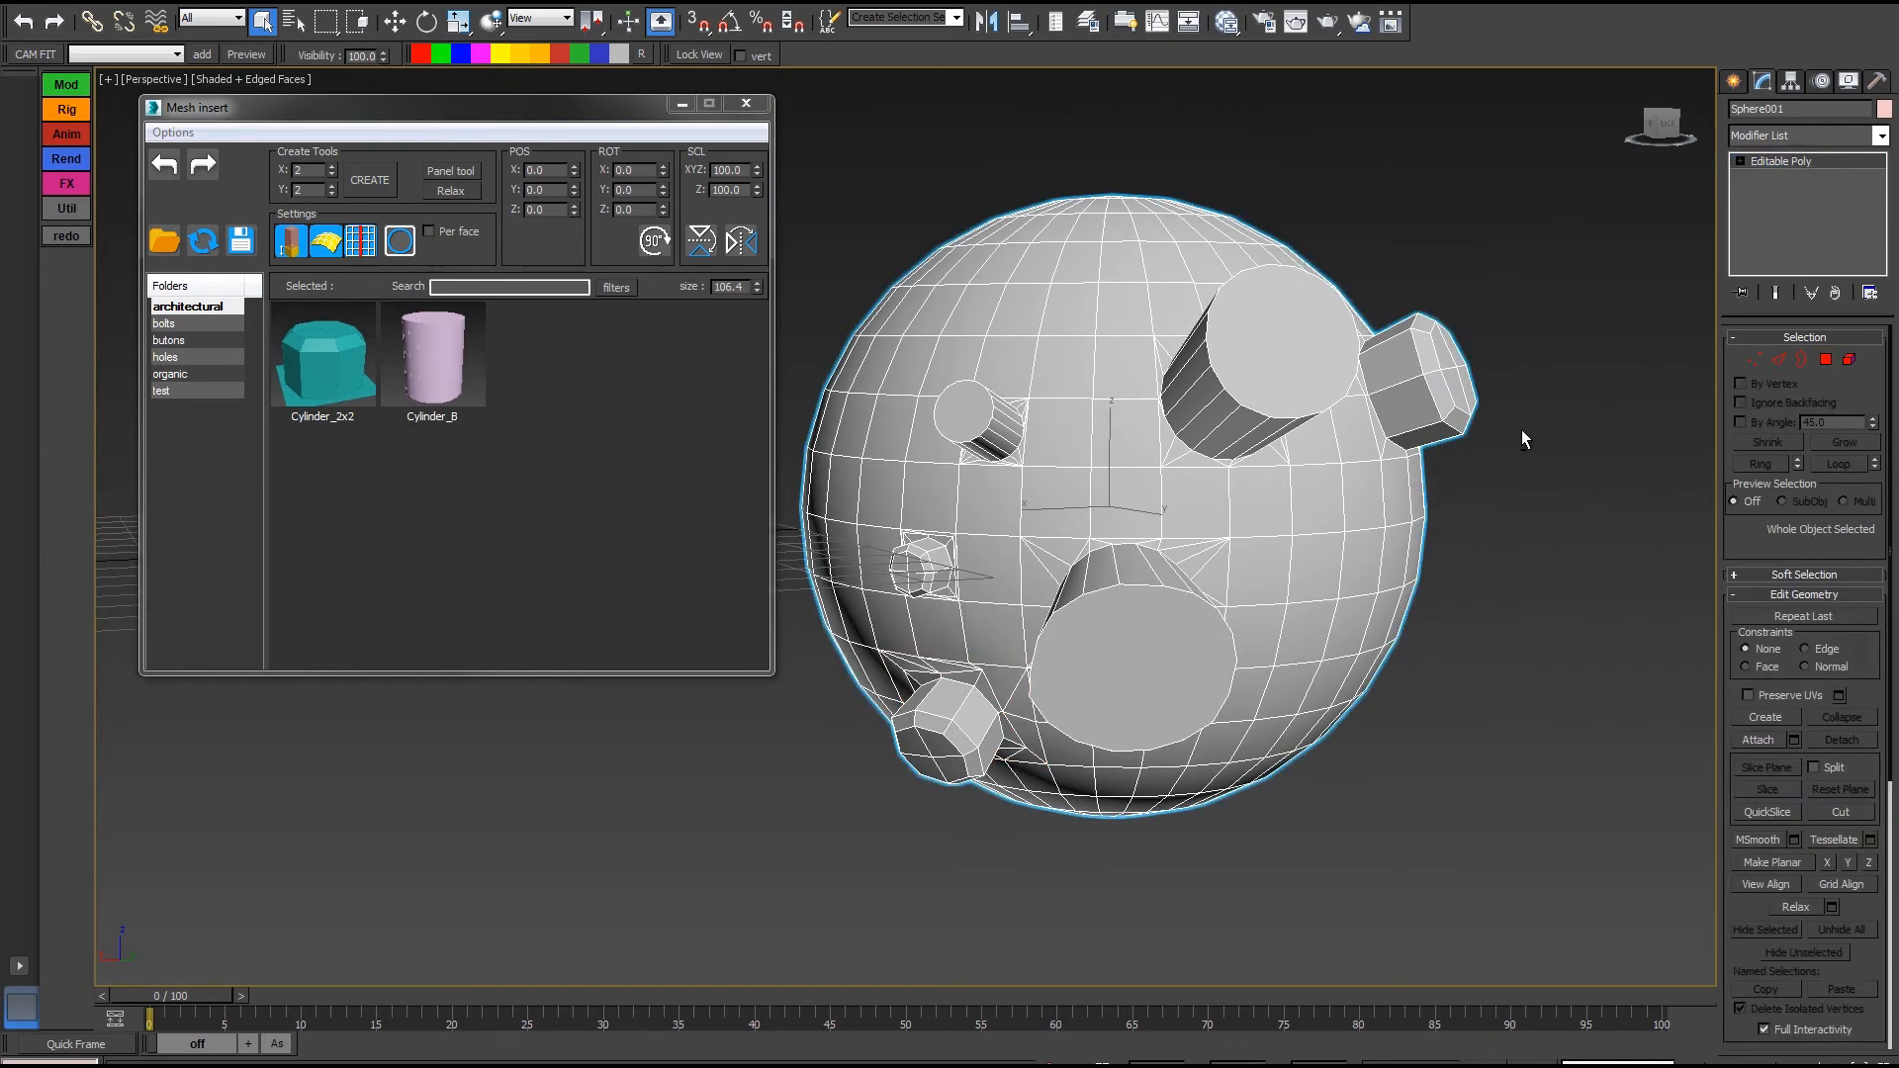
# Create a tall narrow box in the empty space beside the sphere
pyautogui.hotkey('shift', 'z')
pyautogui.keyDown('alt'); pyautogui.moveTo(1177, 521); pyautogui.dragTo(1128, 487, button='middle'); pyautogui.keyUp('alt')
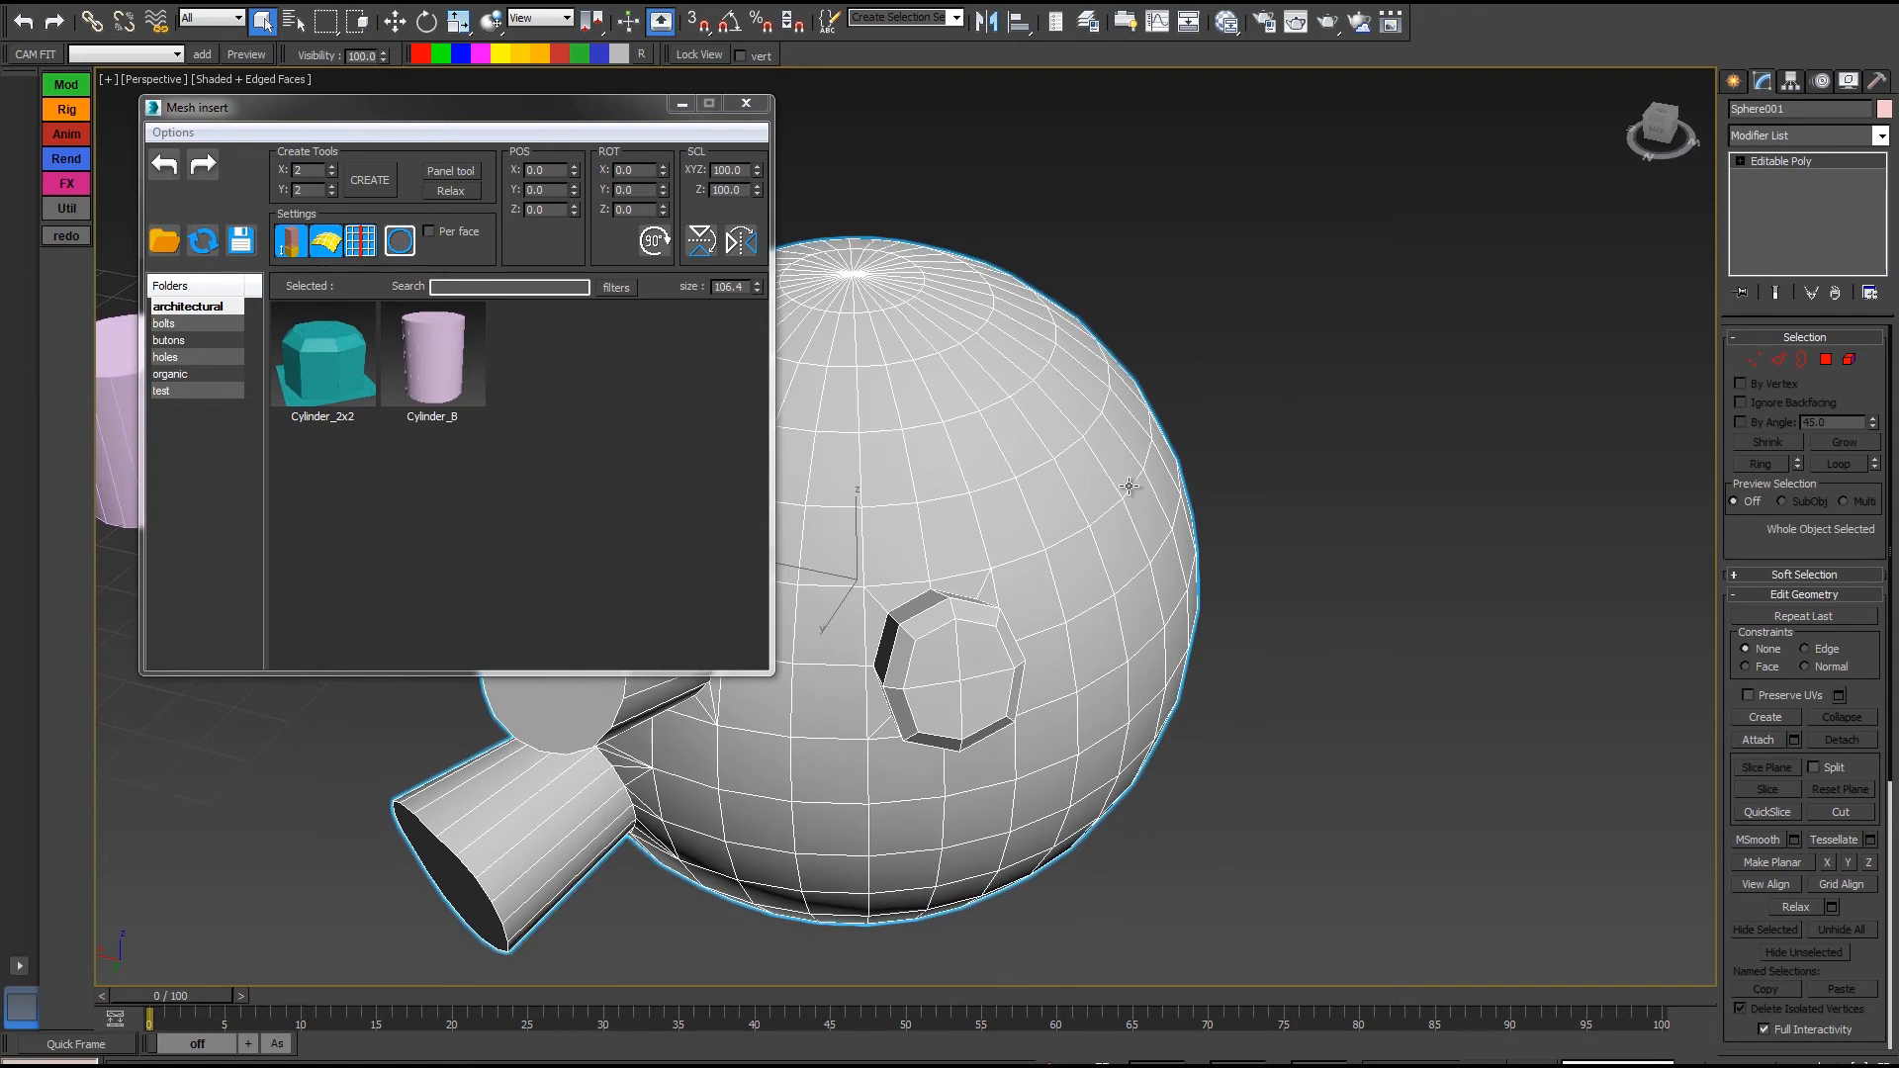
pyautogui.click(1732, 80)
pyautogui.keyDown('alt'); pyautogui.moveTo(1505, 488); pyautogui.dragTo(1665, 270, button='middle'); pyautogui.keyUp('alt')
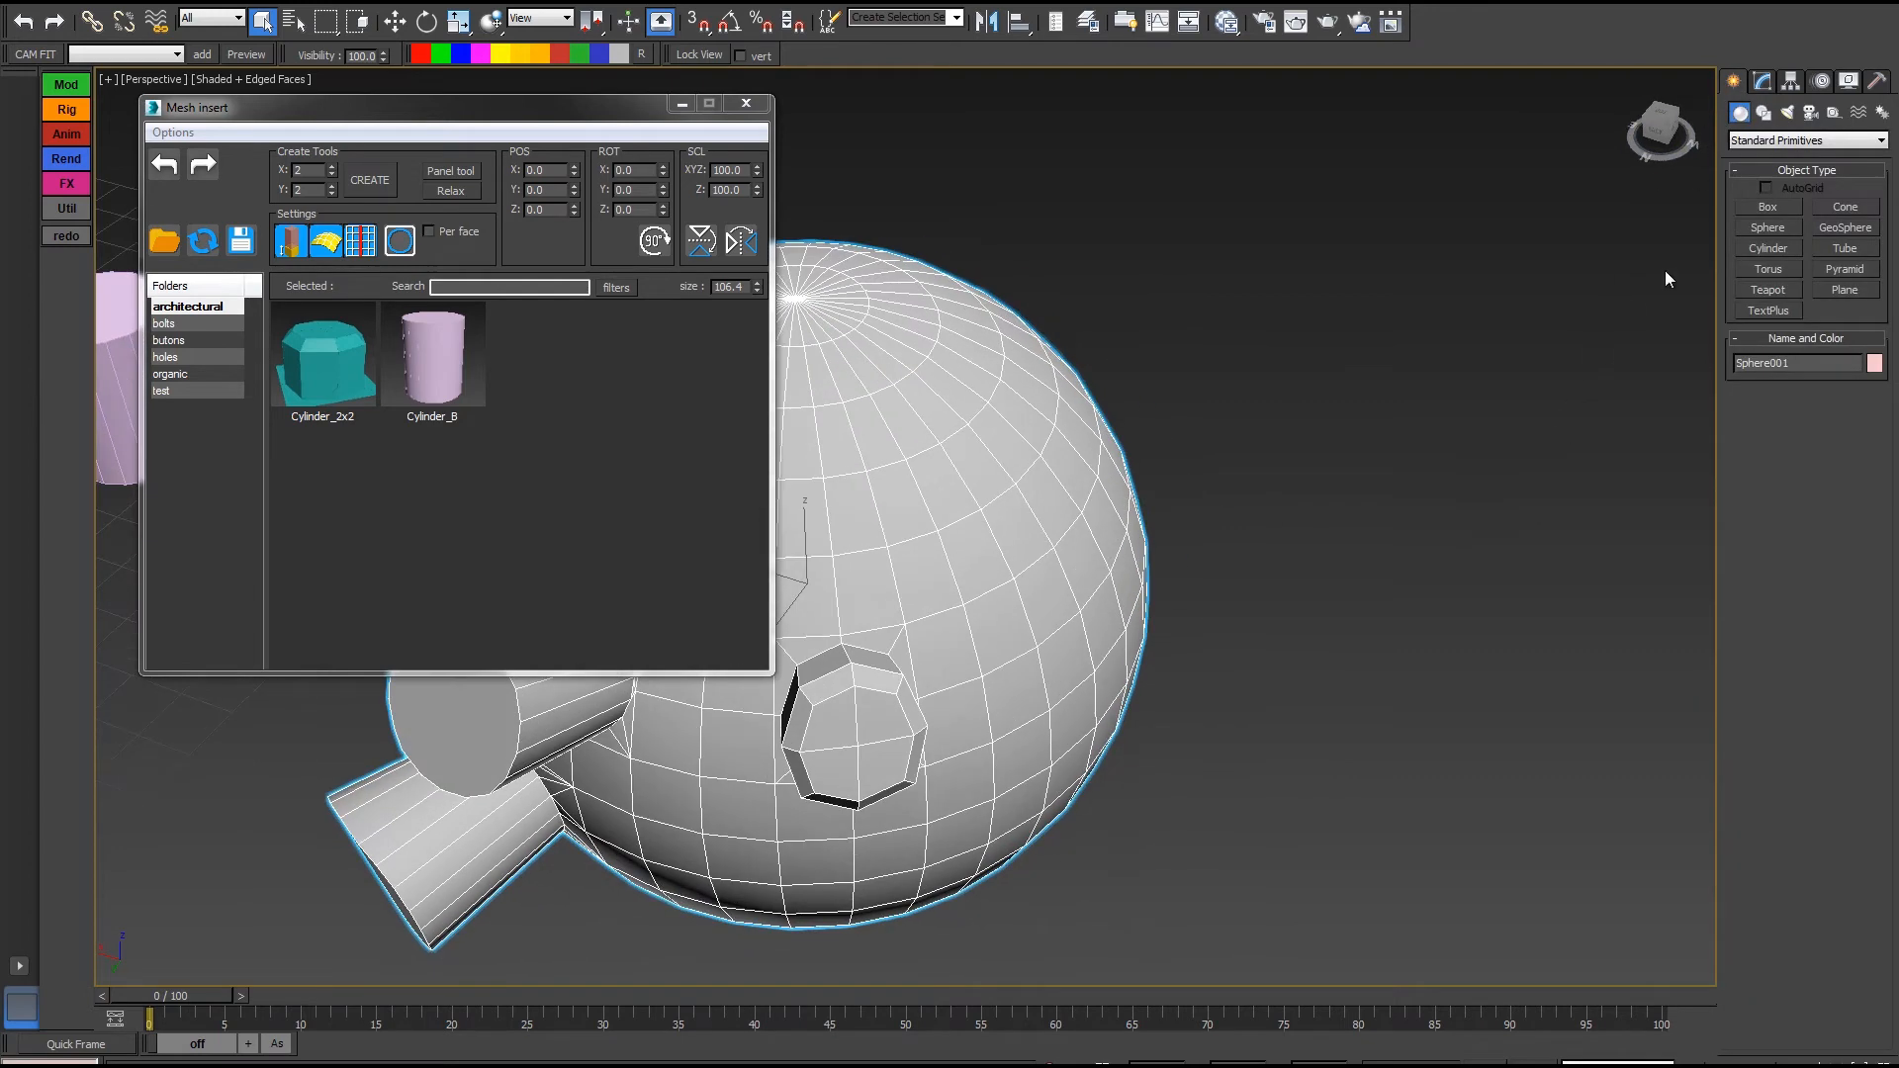
pyautogui.click(1766, 207)
pyautogui.moveTo(1398, 558); pyautogui.dragTo(1466, 682)
pyautogui.keyDown('alt'); pyautogui.moveTo(1525, 497); pyautogui.dragTo(1568, 467, button='middle'); pyautogui.keyUp('alt')
pyautogui.rightClick(1493, 468)
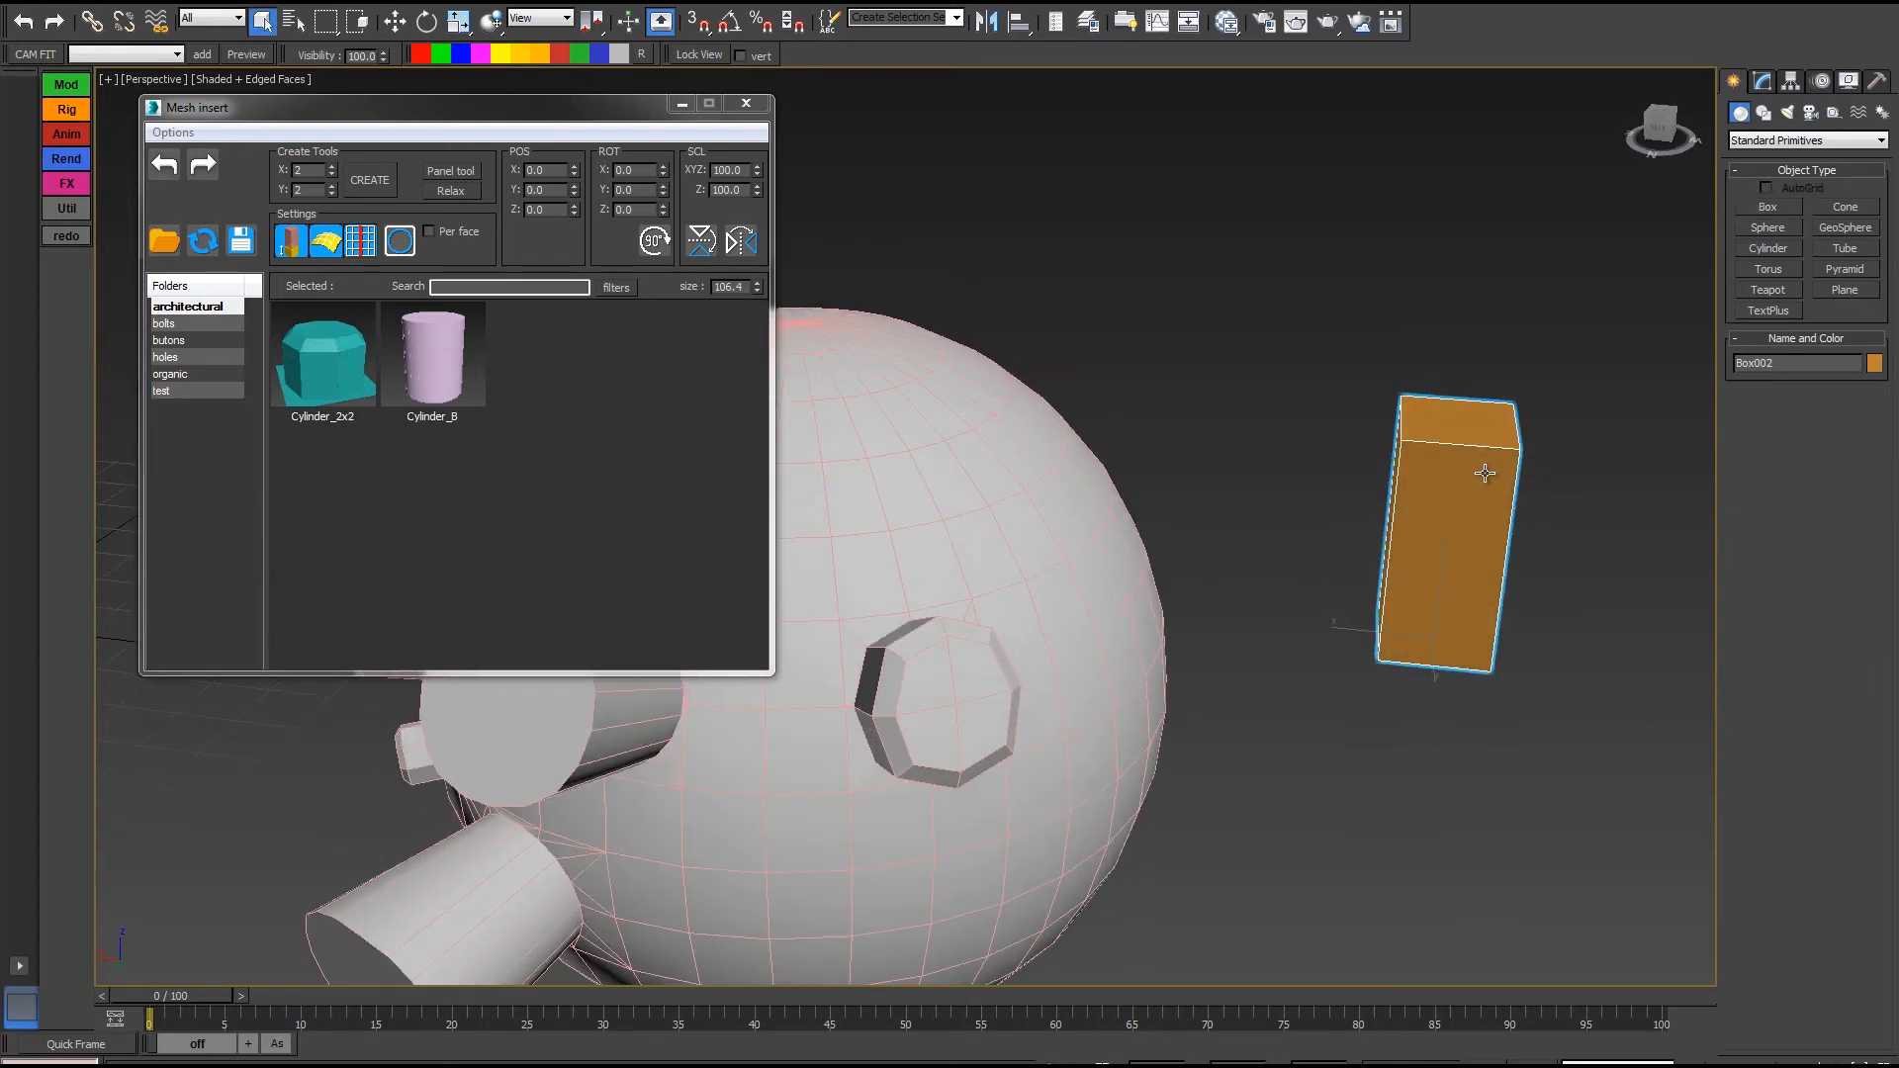
# Convert the box to an editable poly and scale its top polygon down so the box tapers into a spike
pyautogui.rightClick(1487, 469)
pyautogui.moveTo(1568, 667)
pyautogui.click(1749, 685)
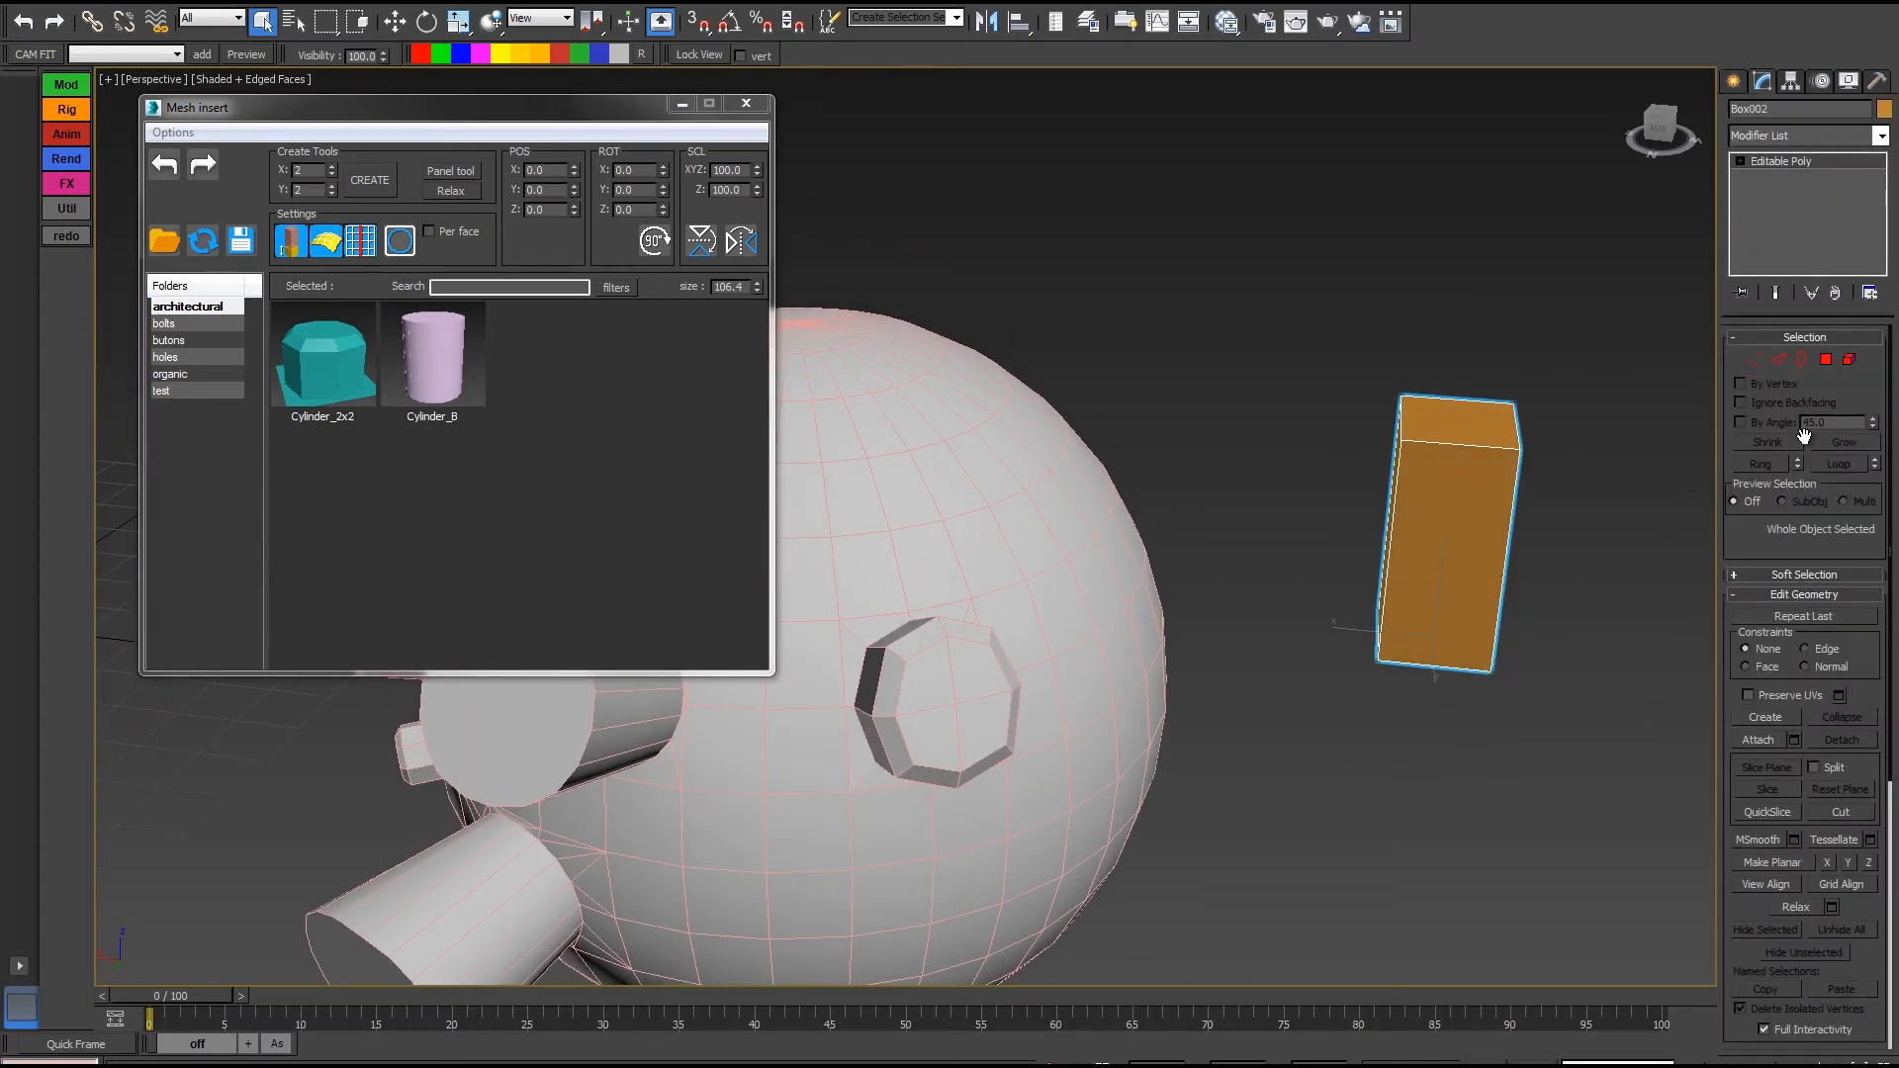
pyautogui.click(1827, 360)
pyautogui.click(1463, 420)
pyautogui.press('r')
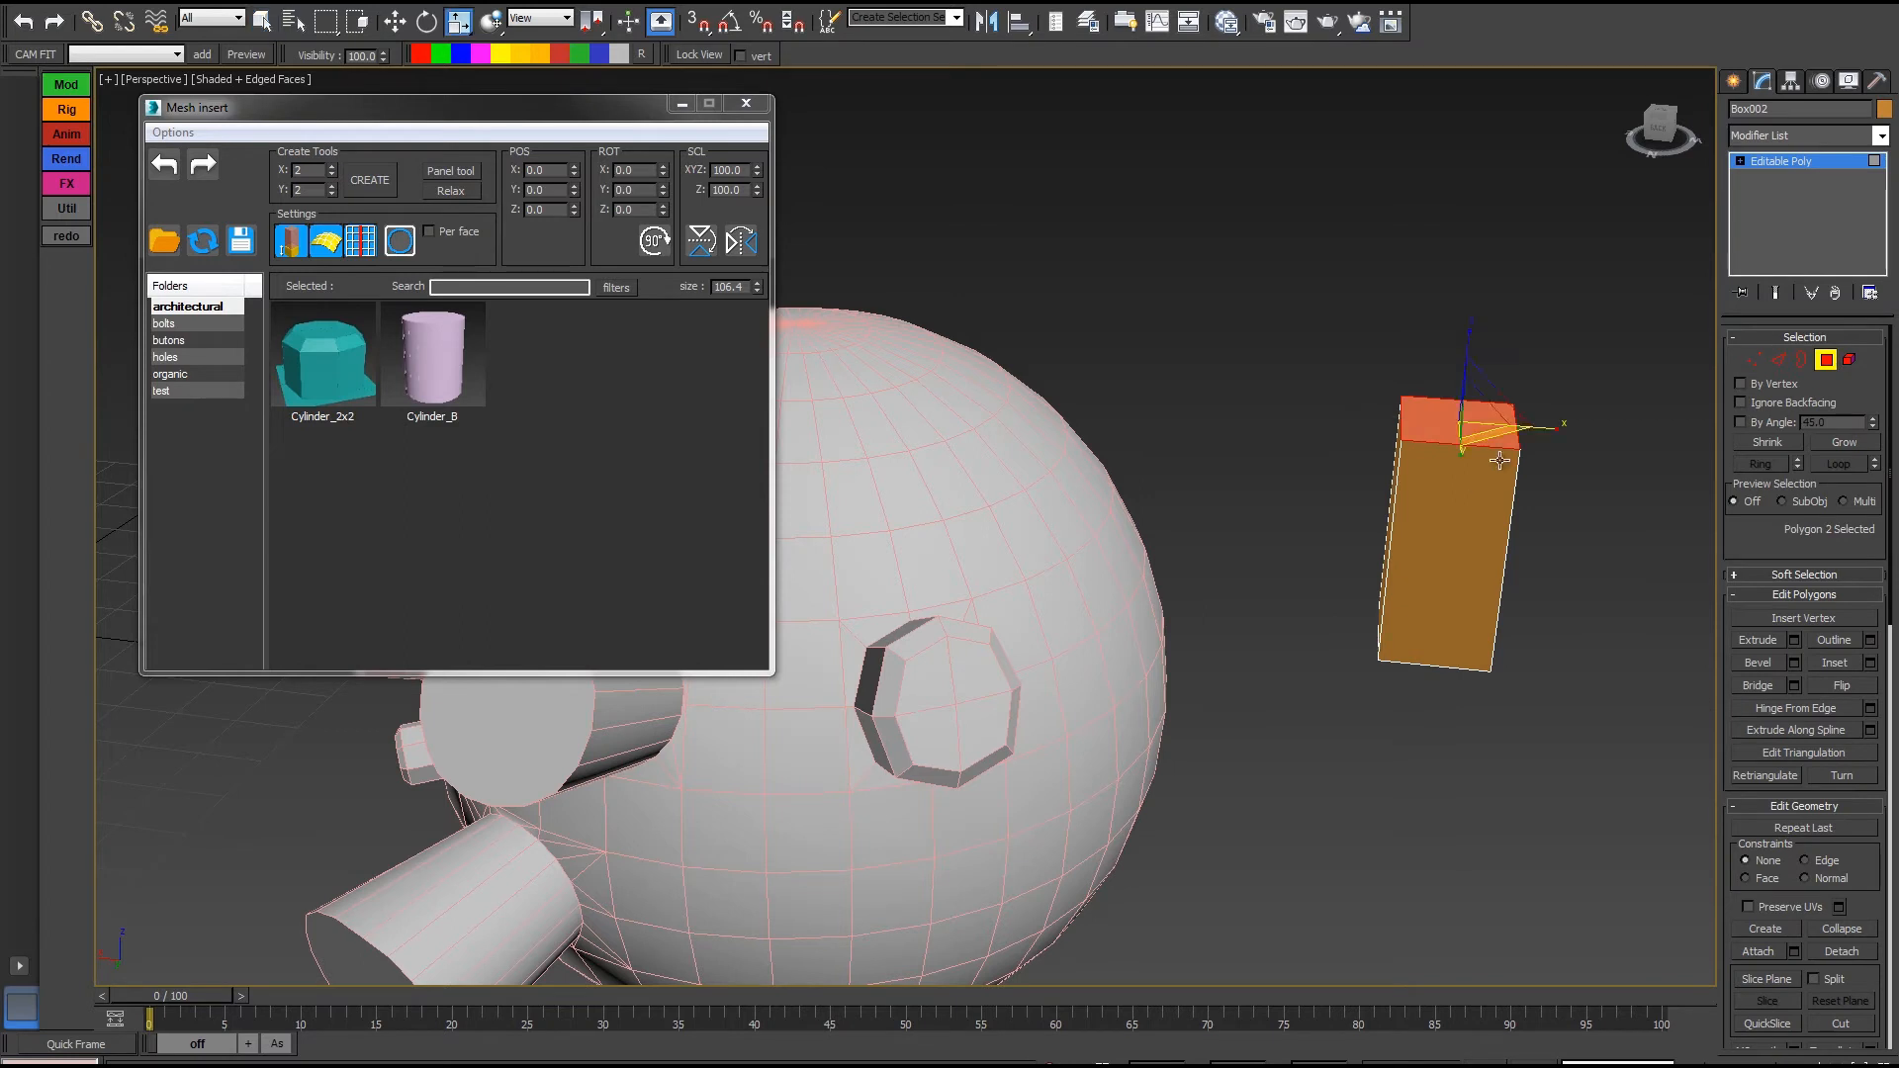
pyautogui.moveTo(1480, 413); pyautogui.dragTo(1416, 786)
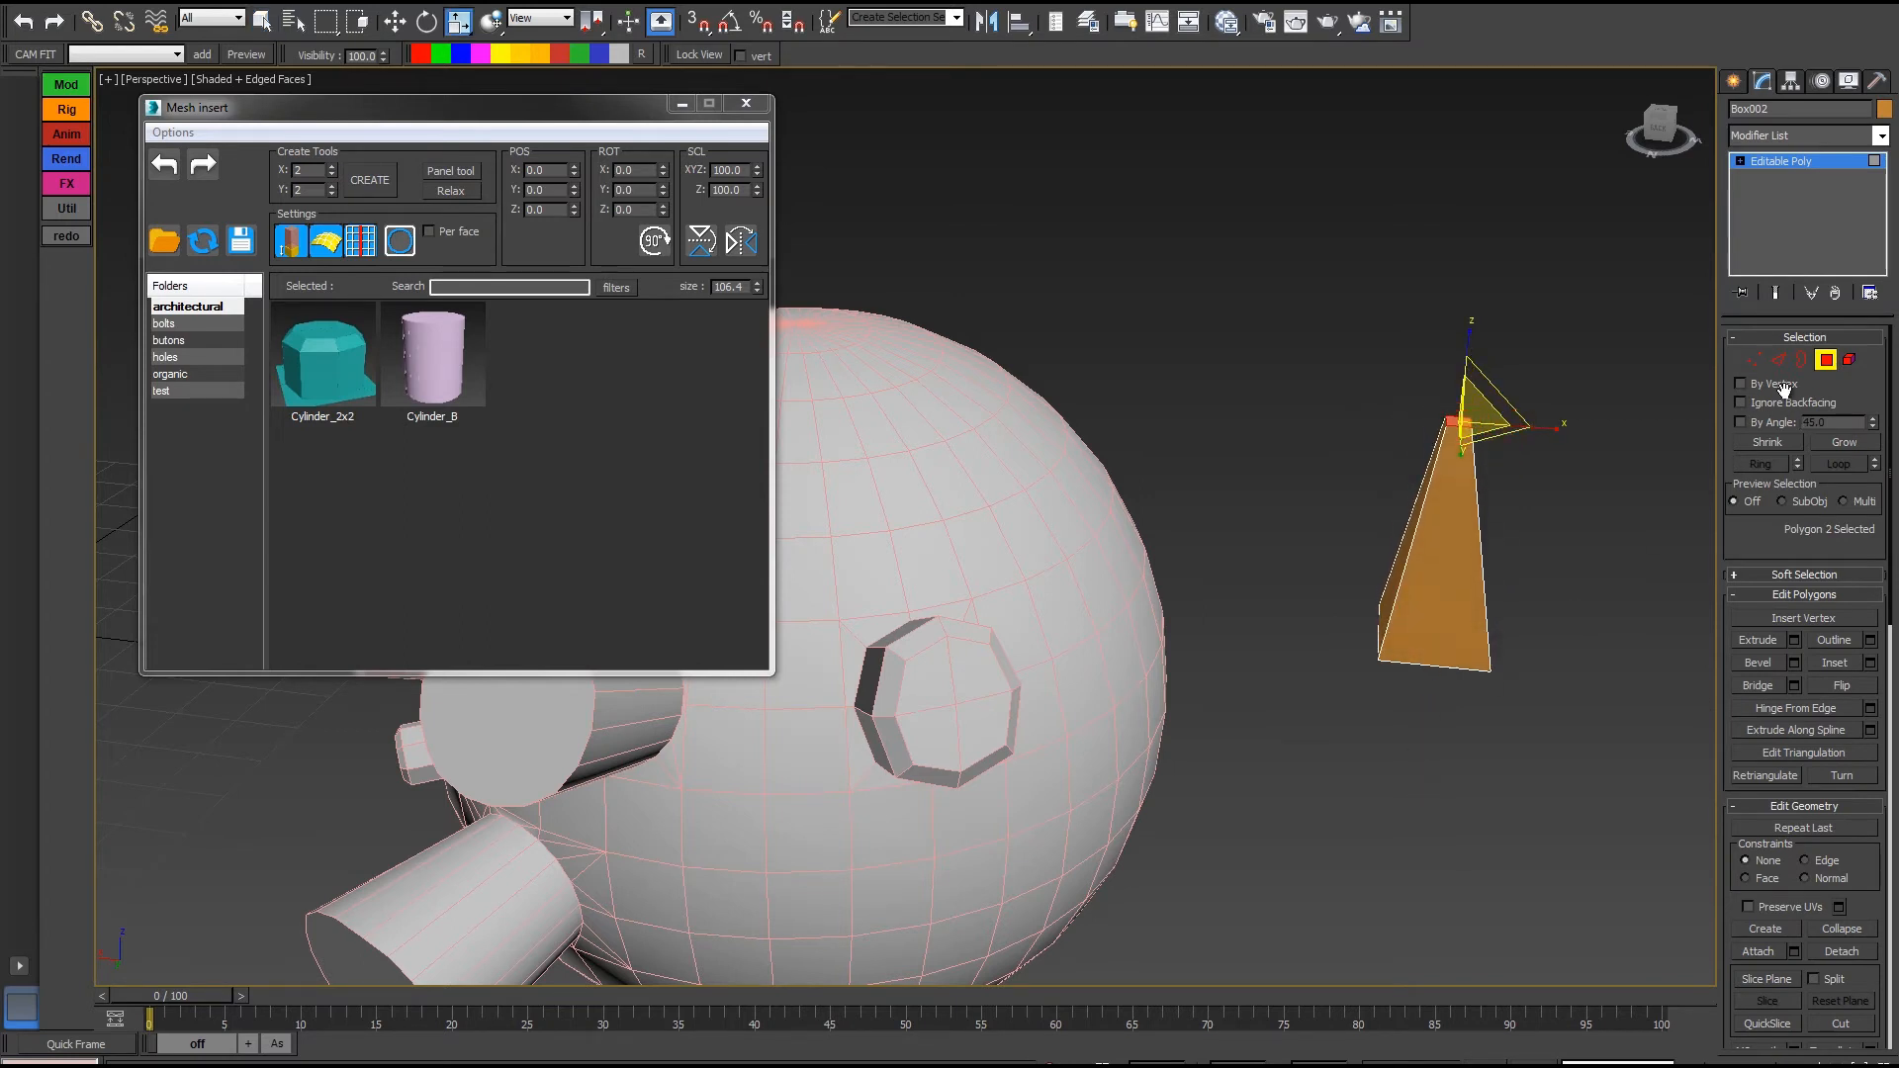
pyautogui.click(1826, 360)
# Save the tapered box, with its bottom polygon kept, as asset Box002 in the architectural folder
pyautogui.moveTo(1343, 312); pyautogui.dragTo(629, 257, button='middle')
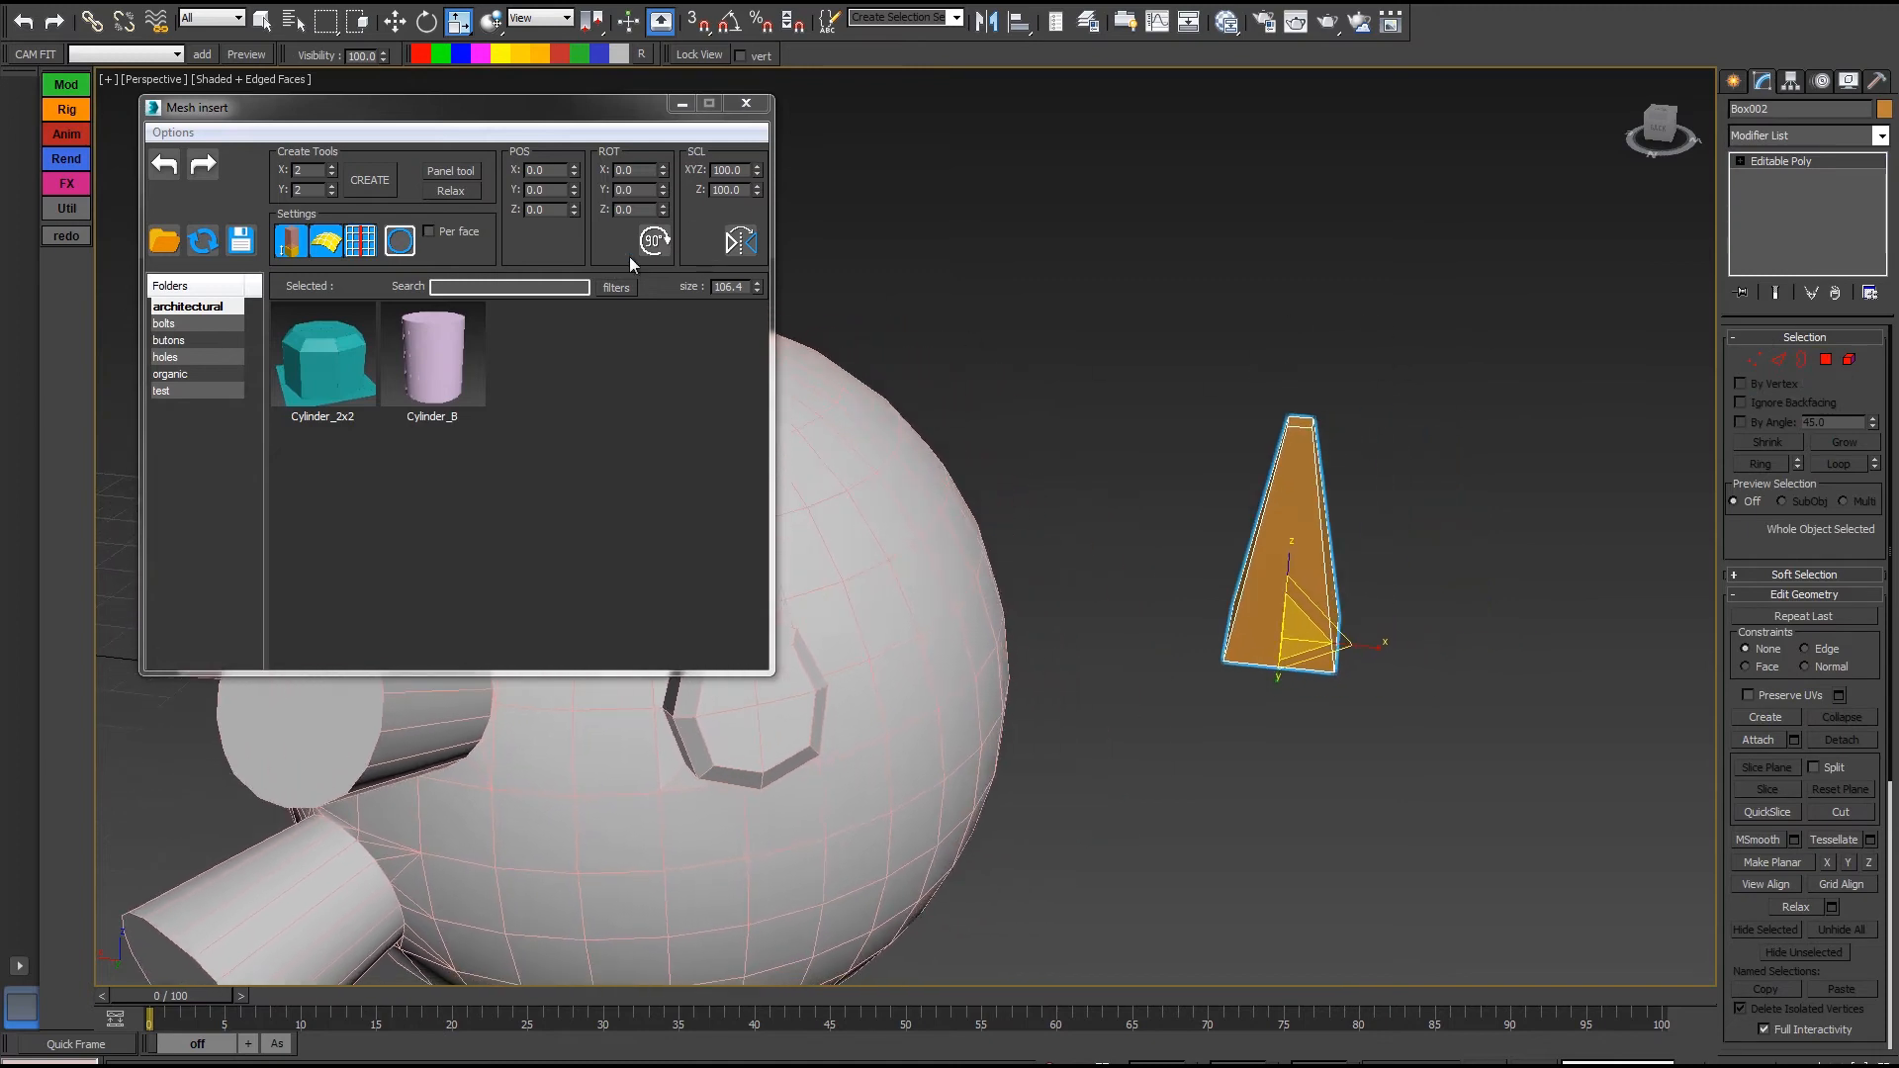
pyautogui.keyDown('alt'); pyautogui.moveTo(1530, 672); pyautogui.dragTo(1504, 500, button='middle'); pyautogui.keyUp('alt')
pyautogui.keyDown('alt'); pyautogui.moveTo(1262, 579); pyautogui.dragTo(1356, 657, button='middle'); pyautogui.keyUp('alt')
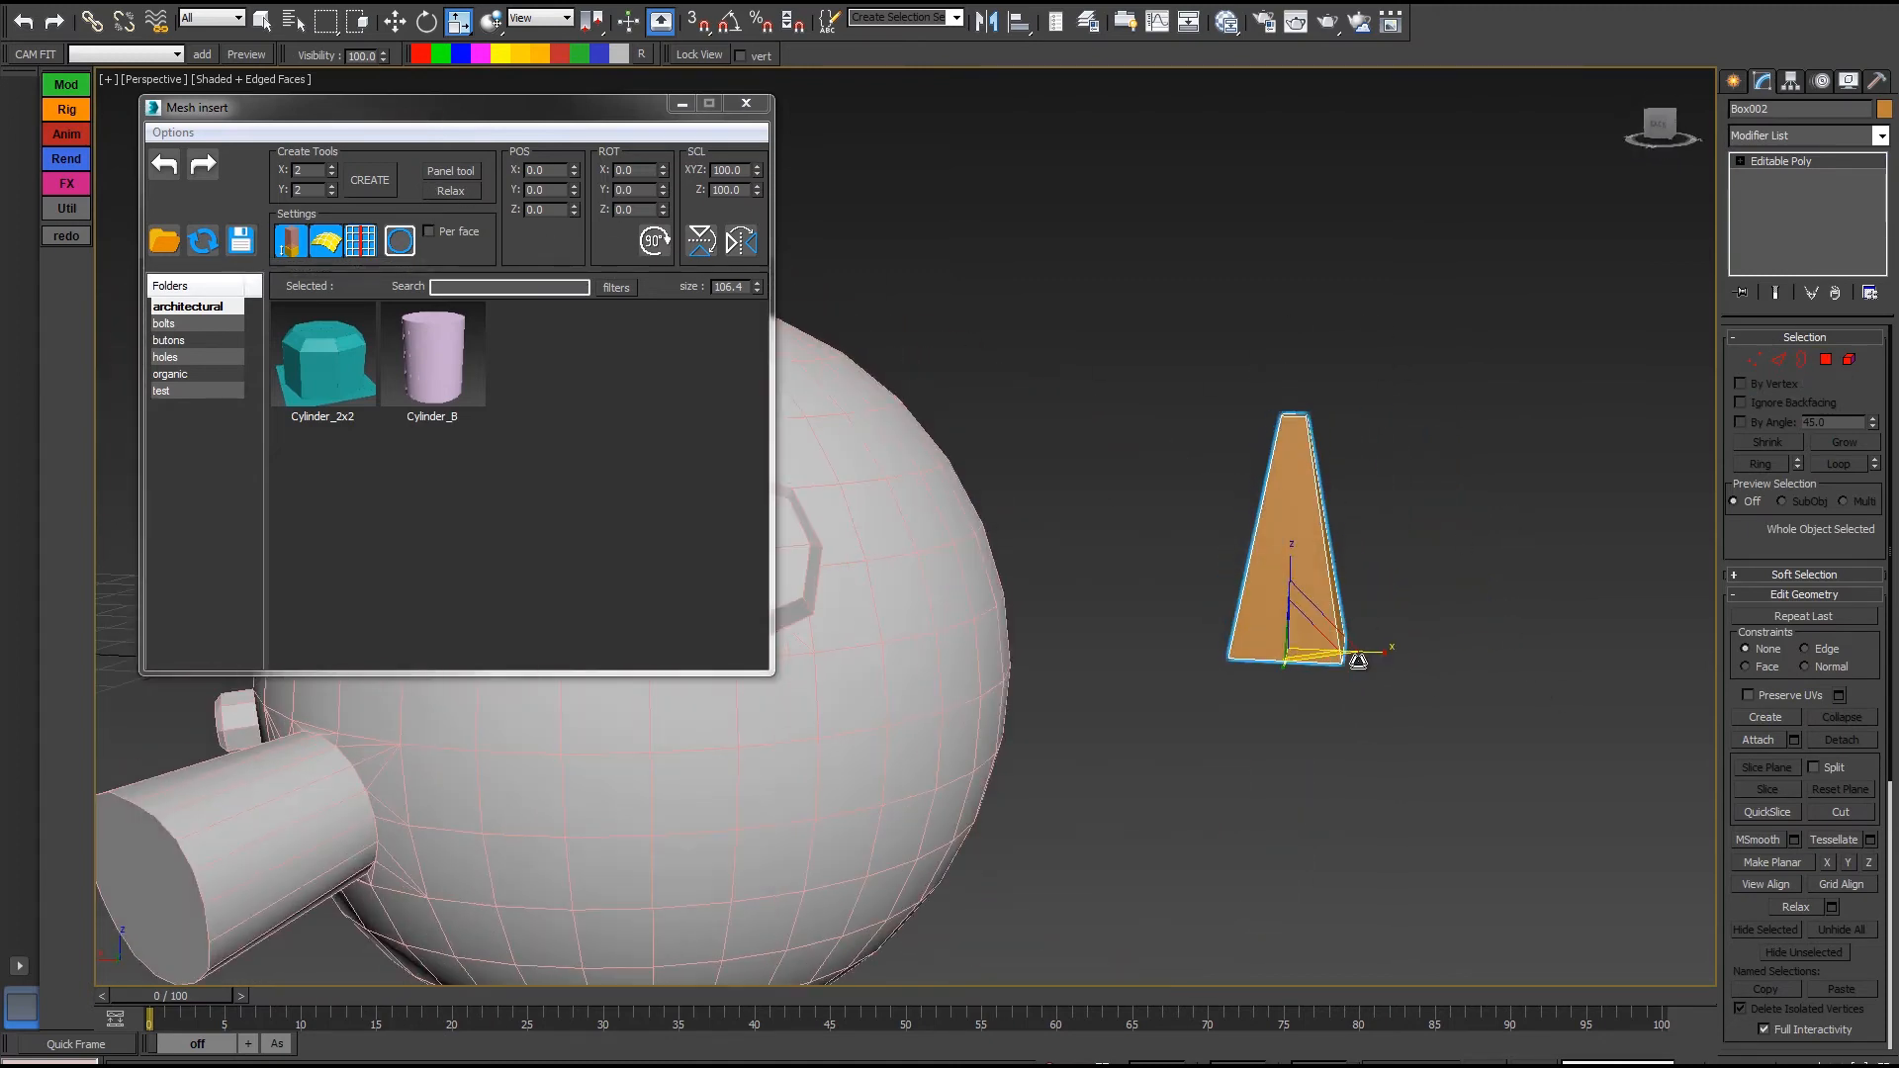
pyautogui.click(249, 243)
# Select a 2 by 2 block of polygons near the top of the sphere, insert the Box002 asset and leave polygon editing
pyautogui.moveTo(1024, 554); pyautogui.dragTo(1249, 531, button='middle')
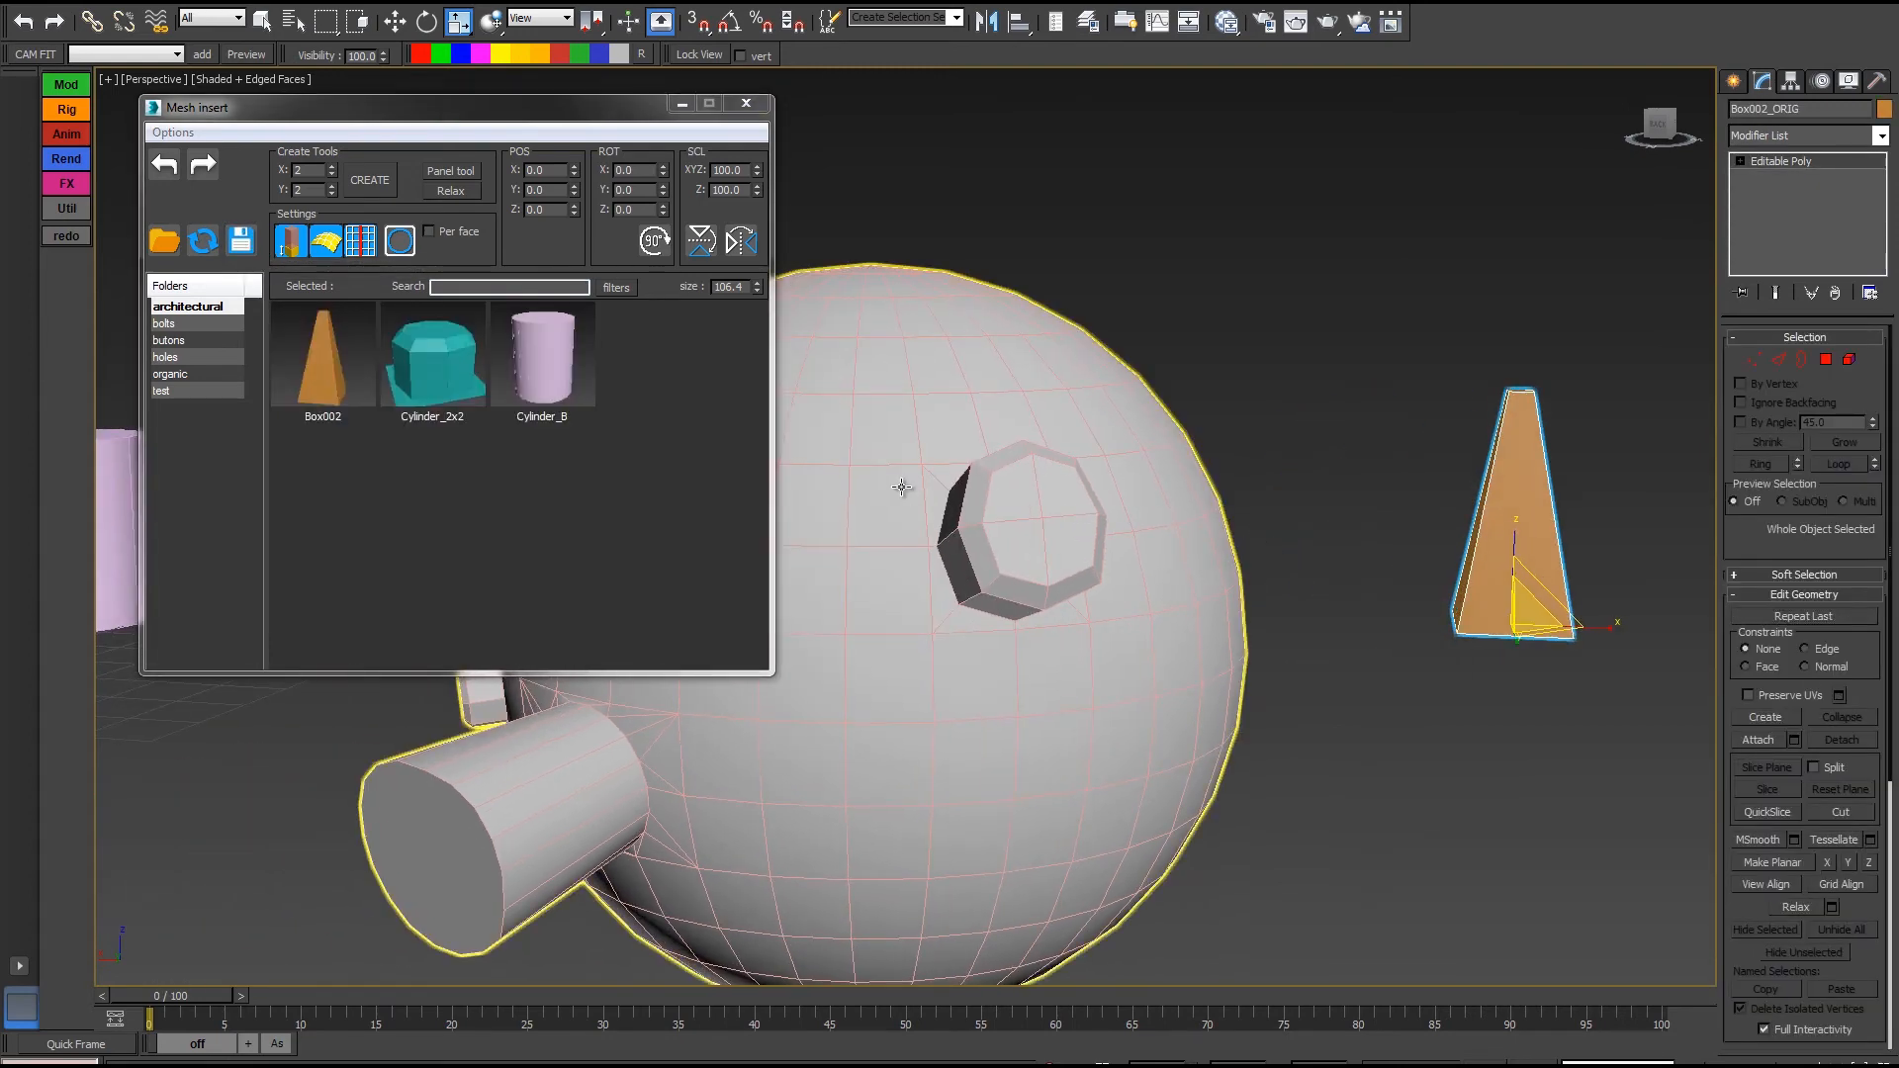
pyautogui.click(901, 487)
pyautogui.click(1824, 365)
pyautogui.moveTo(1350, 403); pyautogui.dragTo(1596, 418, button='middle')
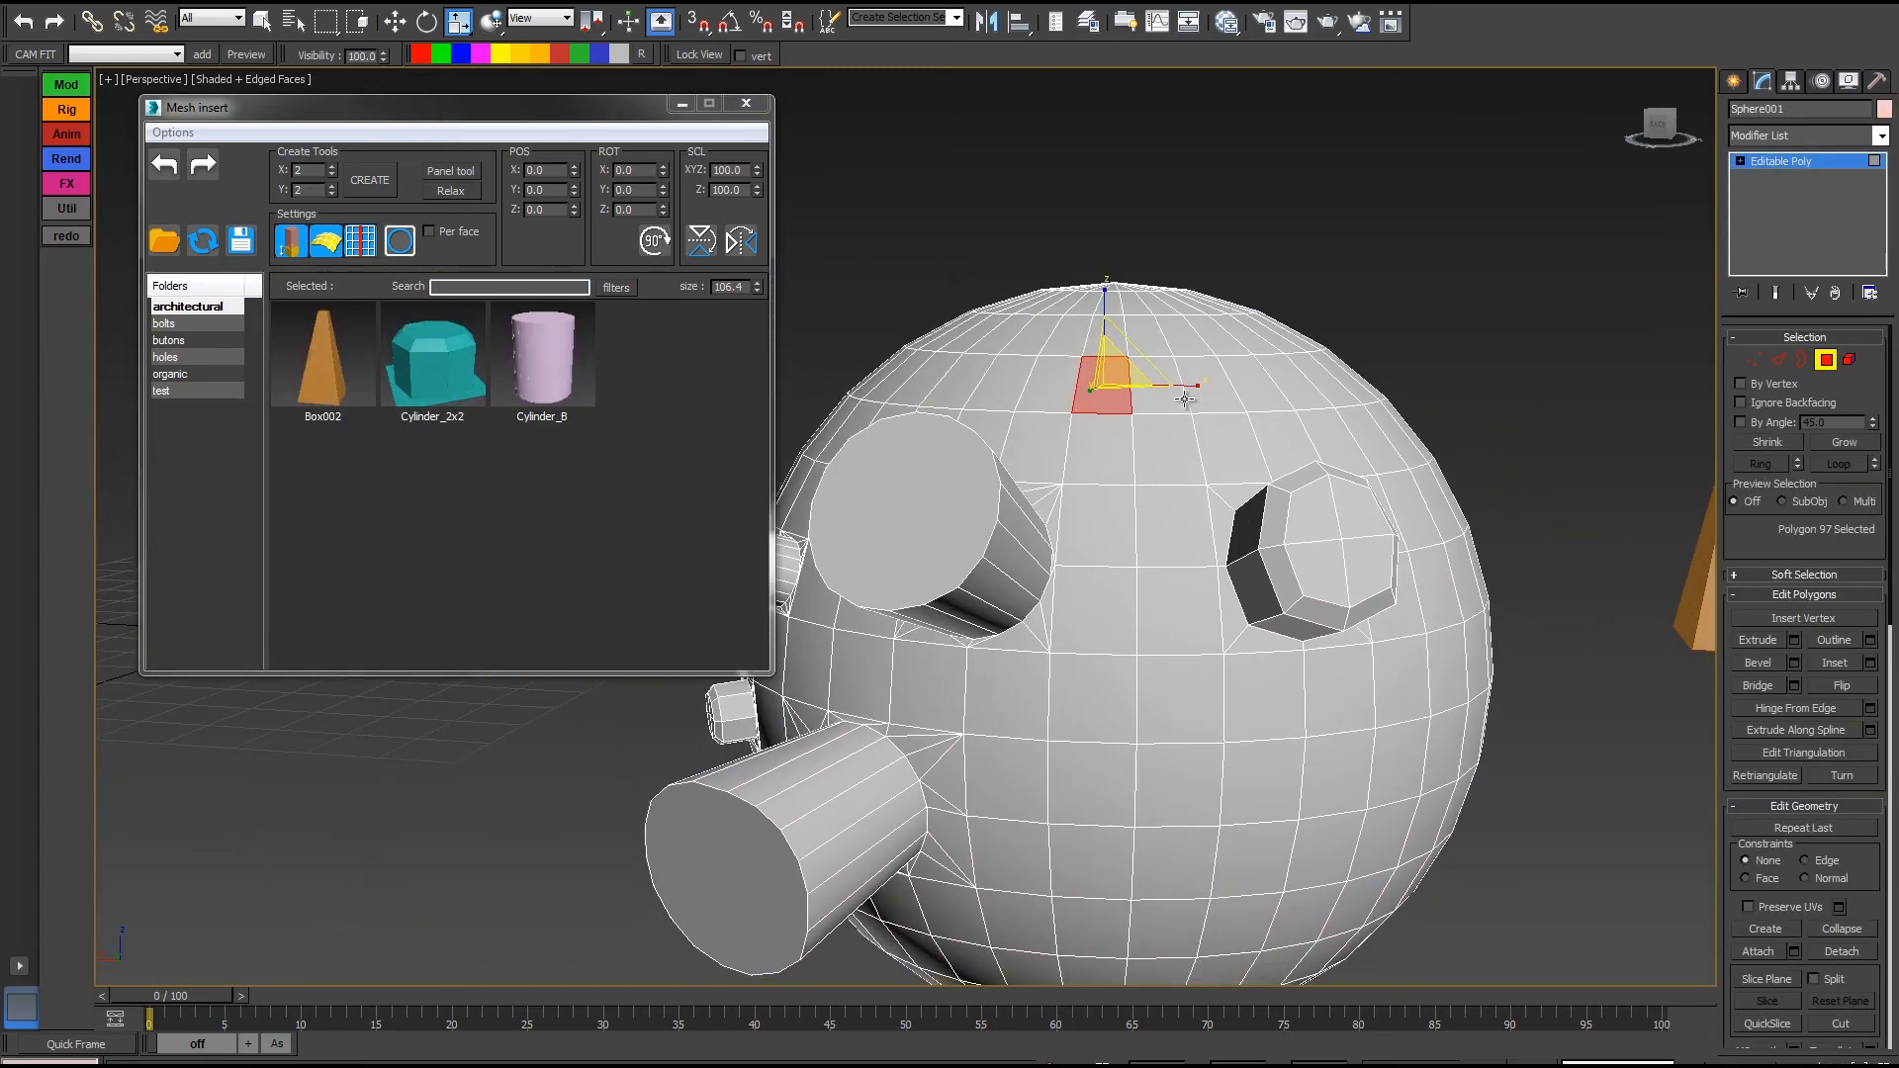
pyautogui.keyDown('alt'); pyautogui.moveTo(1184, 399); pyautogui.dragTo(1078, 465, button='middle'); pyautogui.keyUp('alt')
pyautogui.keyDown('ctrl'); pyautogui.click(1153, 394); pyautogui.keyUp('ctrl')
pyautogui.keyDown('ctrl'); pyautogui.click(1147, 334); pyautogui.keyUp('ctrl')
pyautogui.press('q')
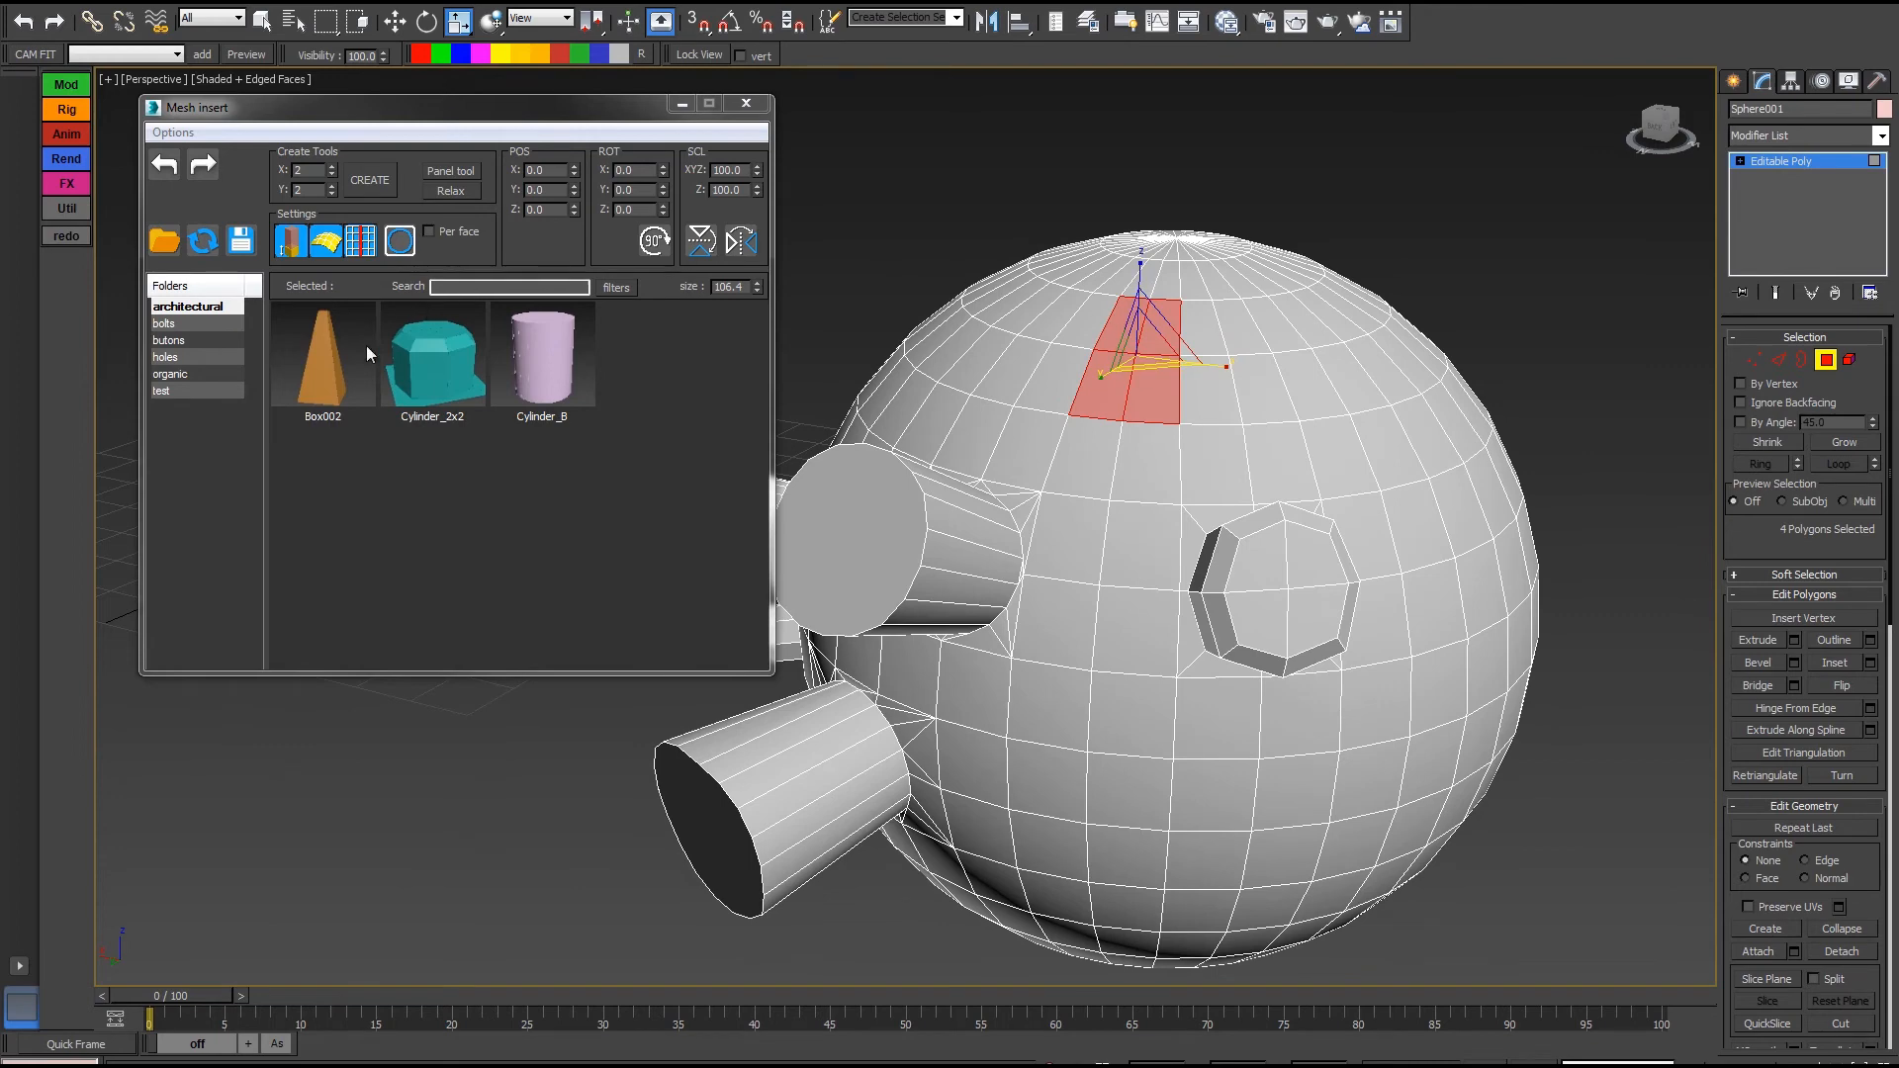
pyautogui.click(323, 352)
pyautogui.keyDown('alt'); pyautogui.moveTo(1167, 415); pyautogui.dragTo(1336, 390, button='middle'); pyautogui.keyUp('alt')
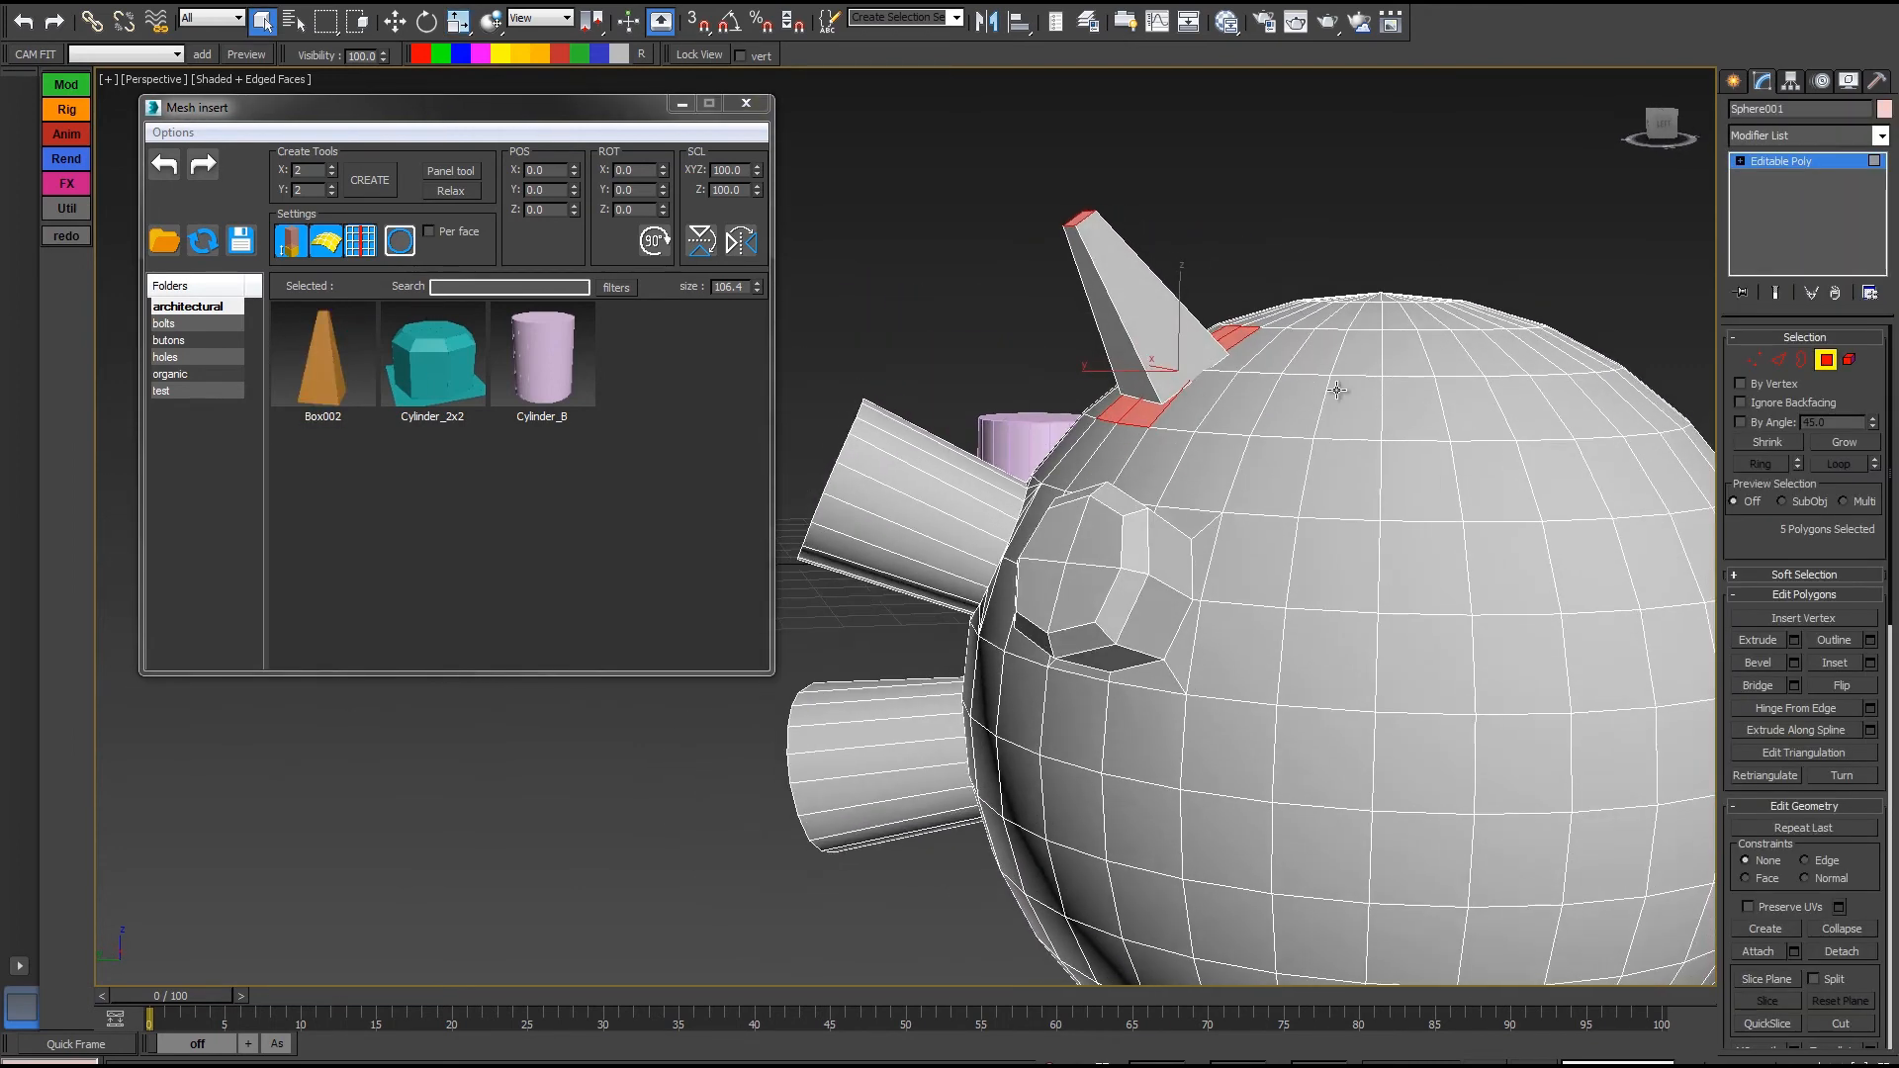
pyautogui.click(1828, 361)
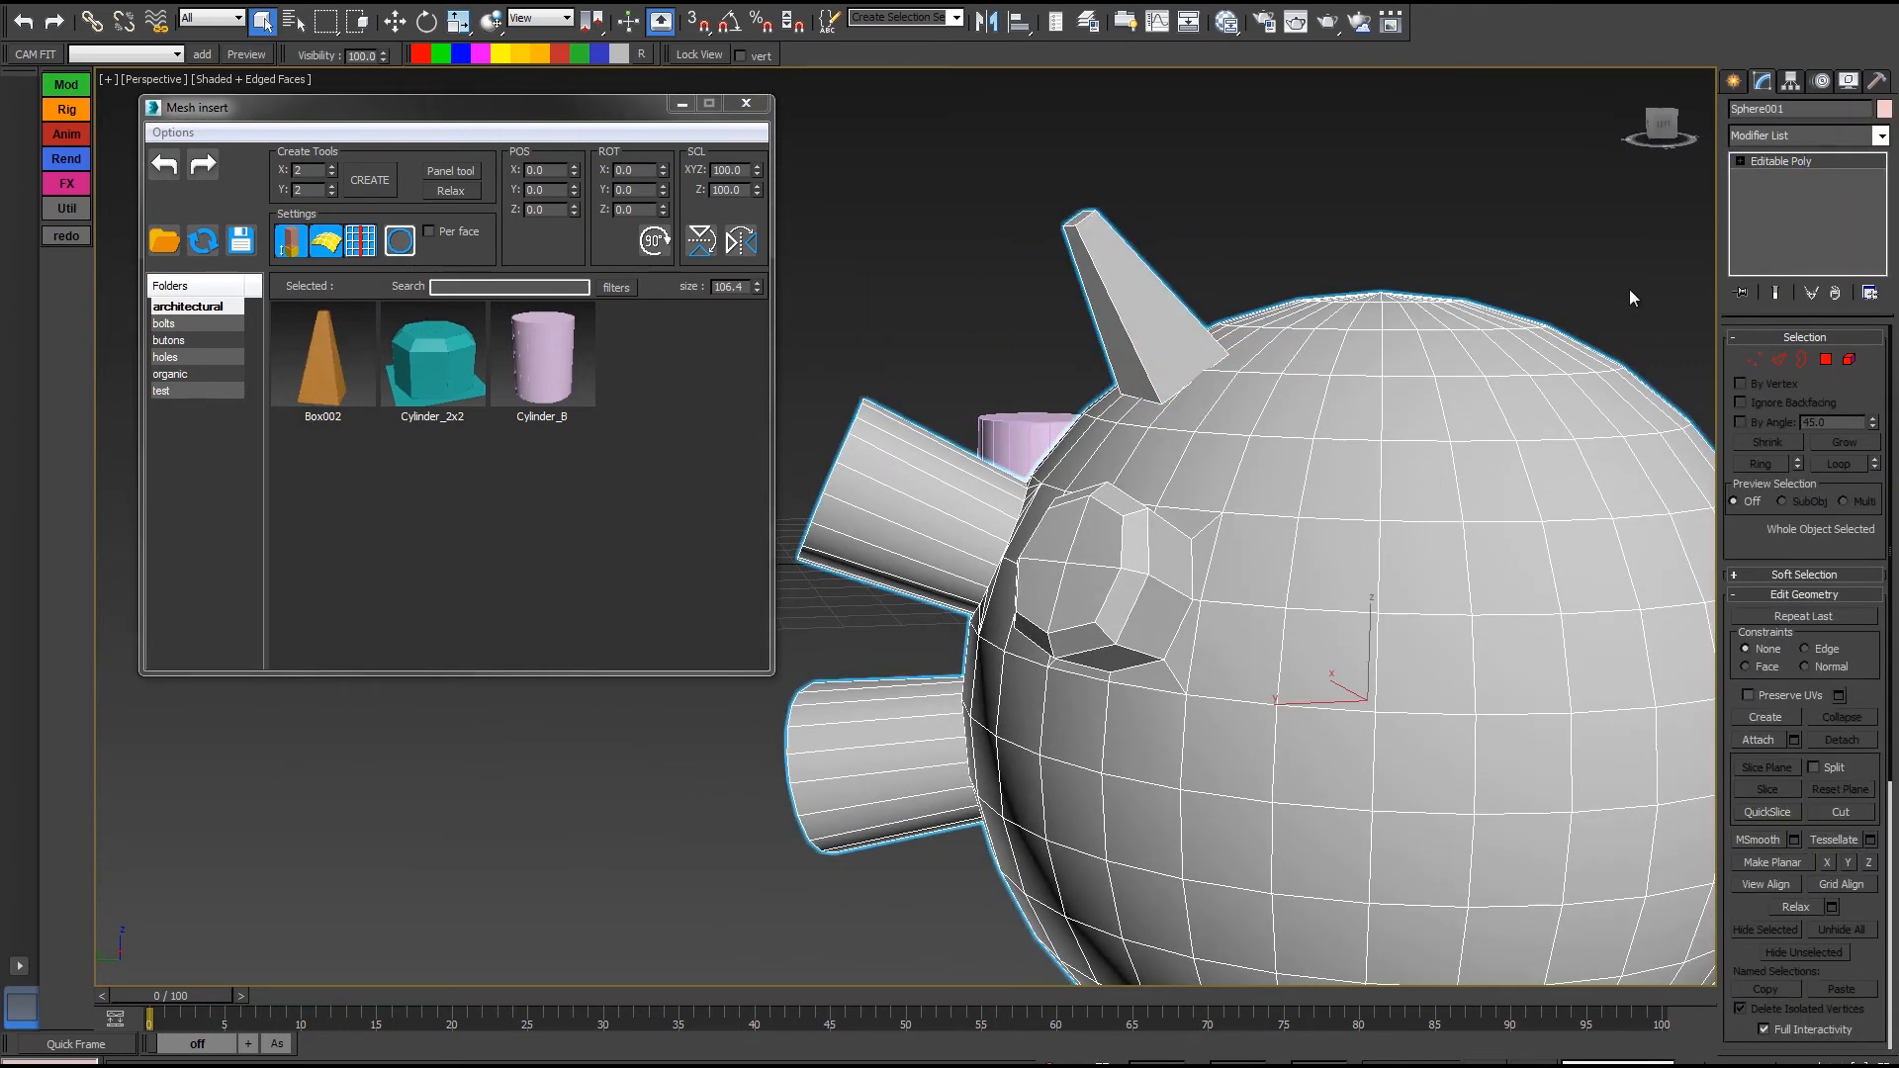
# Test whether the inserted spike is a separate element by moving it off the sphere, cancel the move and select the sphere's element
pyautogui.click(1853, 362)
pyautogui.click(1145, 309)
pyautogui.press('w')
pyautogui.moveTo(1138, 302); pyautogui.dragTo(1056, 162)
pyautogui.rightClick(1055, 162)
pyautogui.keyDown('alt'); pyautogui.moveTo(1088, 277); pyautogui.dragTo(1444, 396, button='middle'); pyautogui.keyUp('alt')
pyautogui.click(1276, 384)
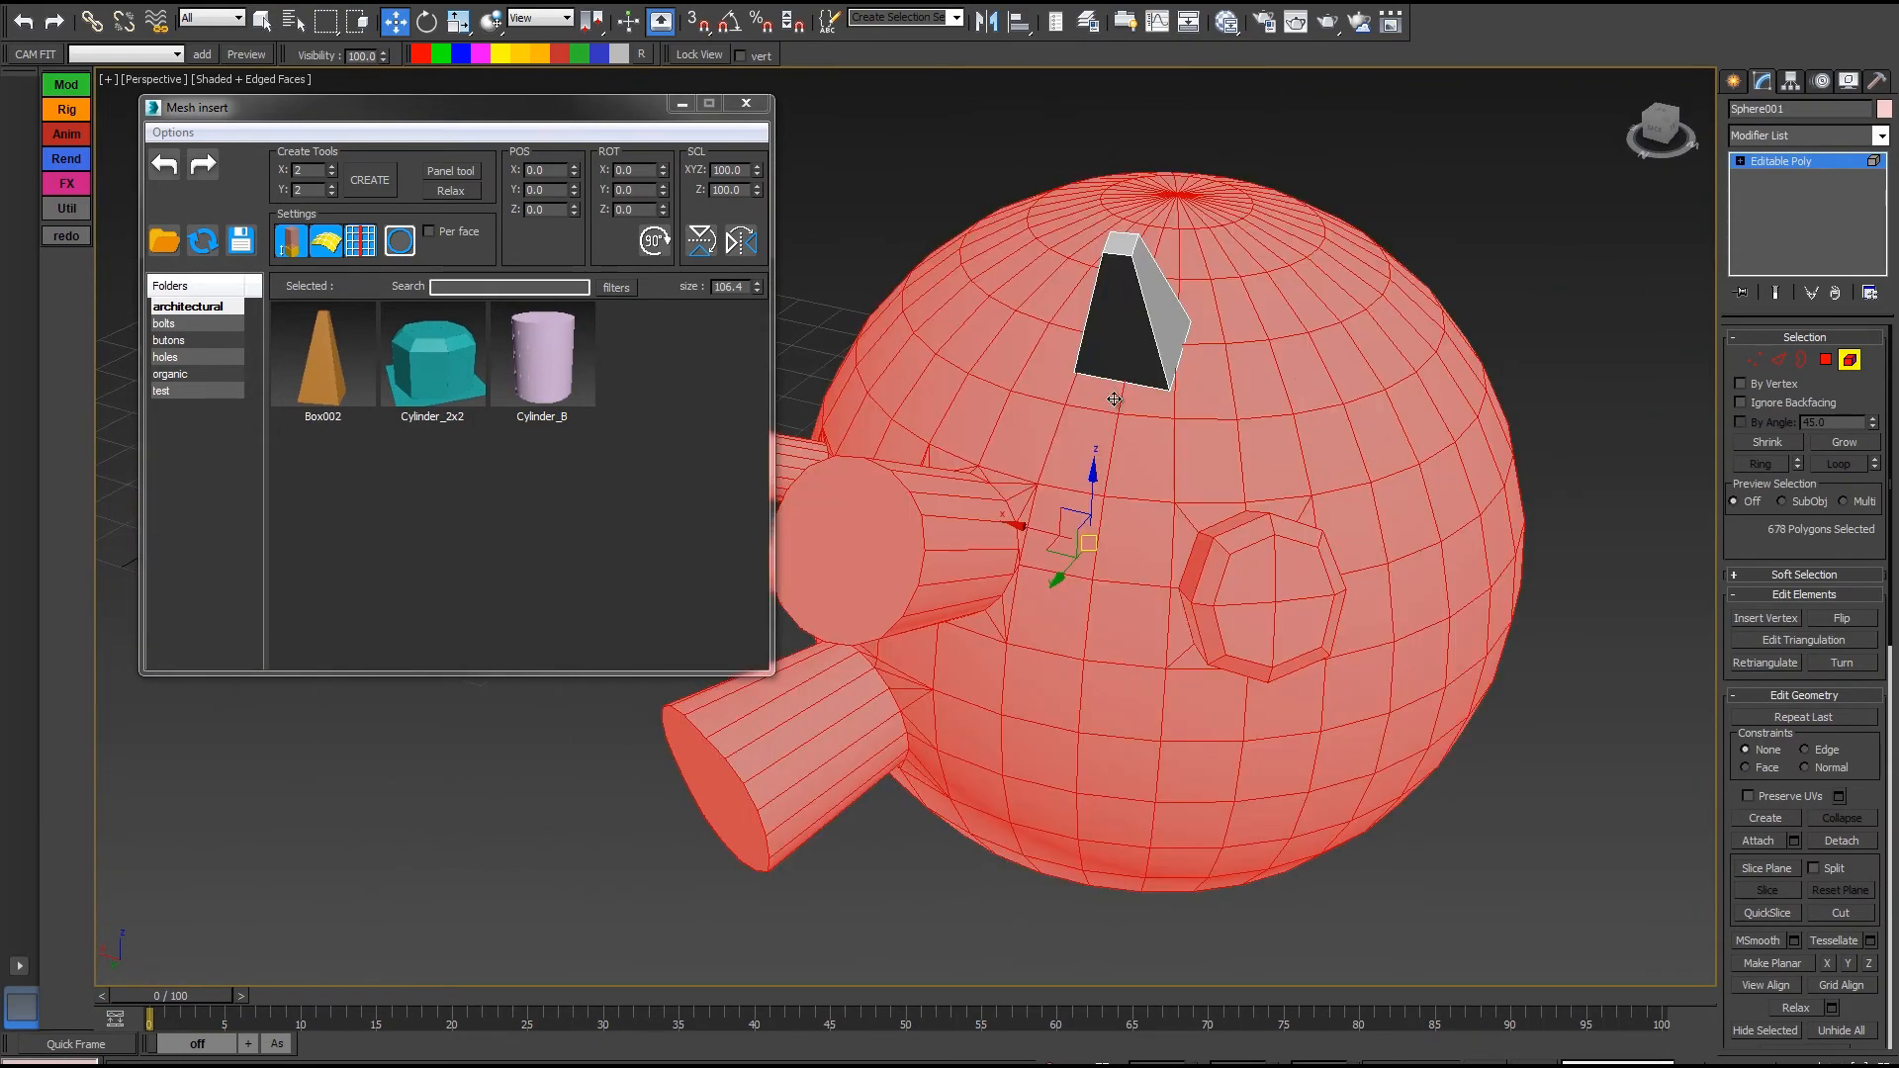
# Insert Box002 into a single polygon beside the large spike and into two separate polygons farther around the sphere
pyautogui.click(1820, 360)
pyautogui.click(1307, 390)
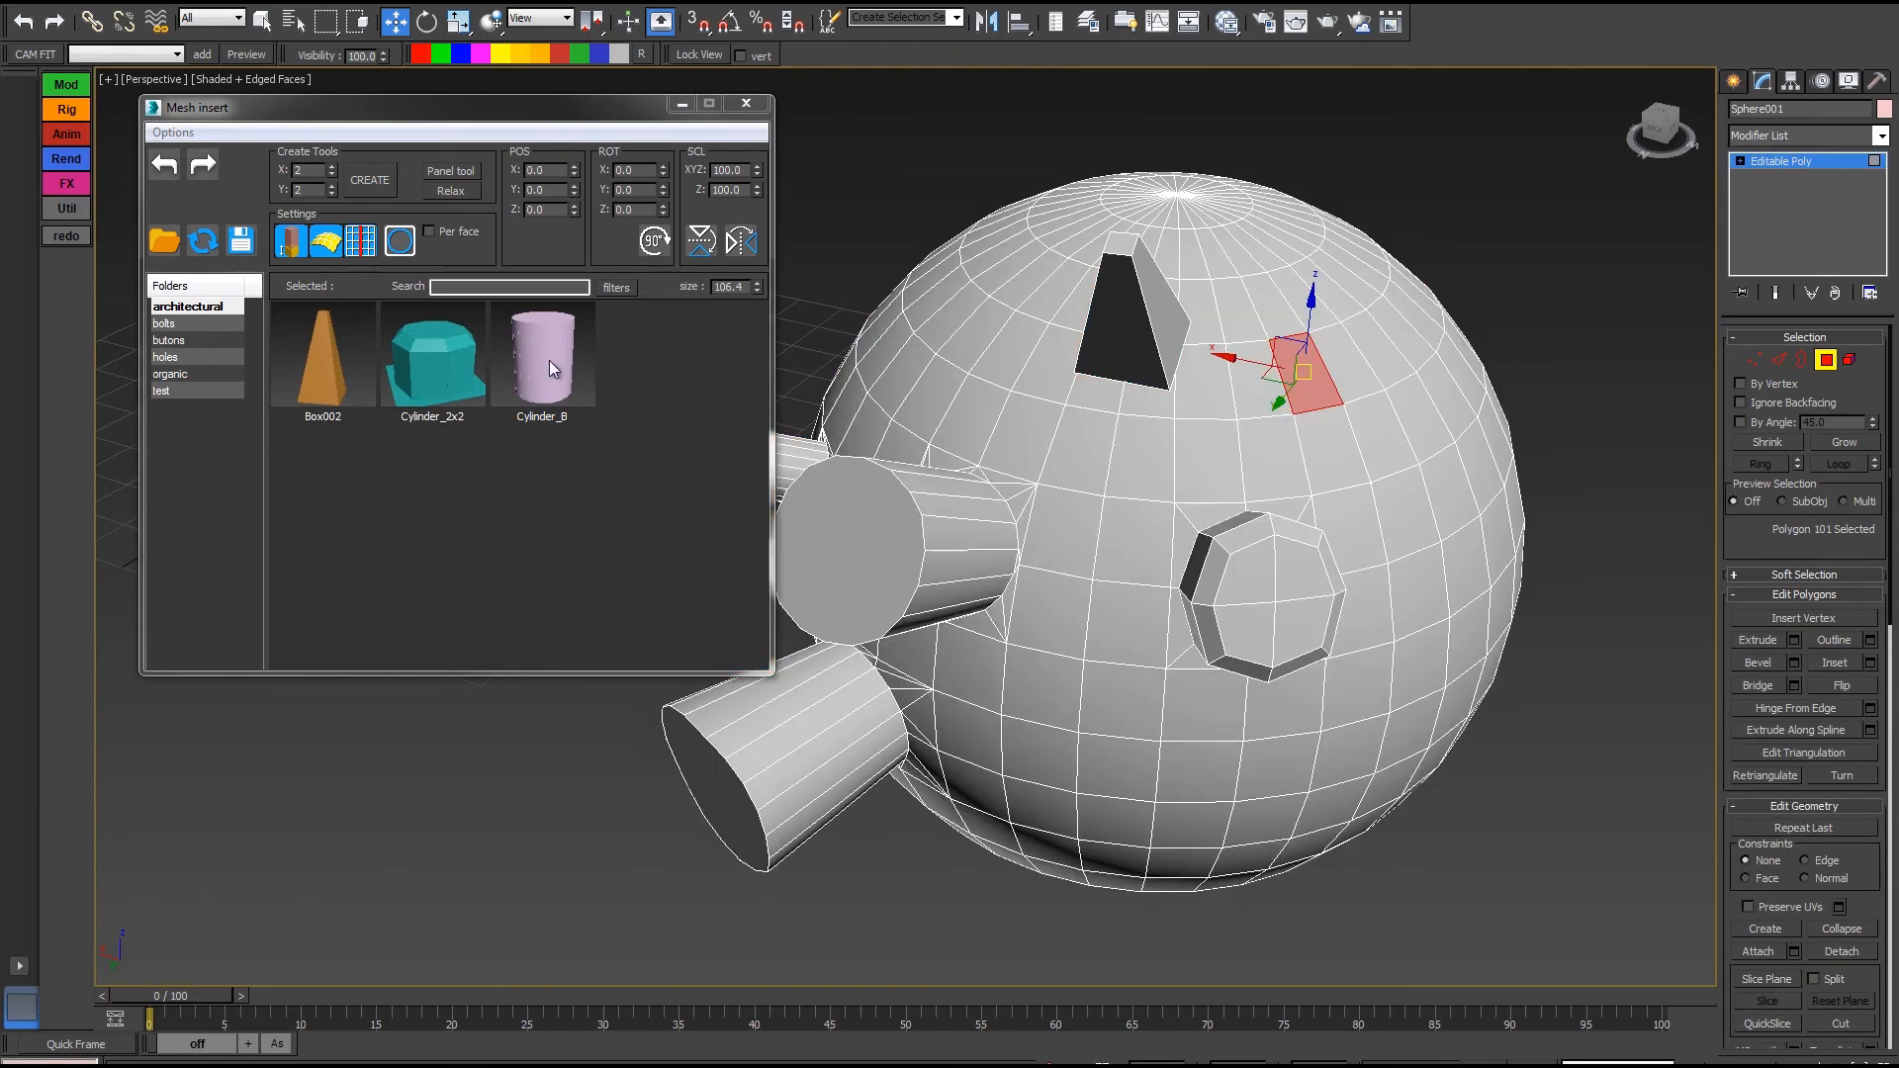
pyautogui.click(326, 360)
pyautogui.click(1424, 510)
pyautogui.keyDown('ctrl'); pyautogui.click(1468, 475); pyautogui.keyUp('ctrl')
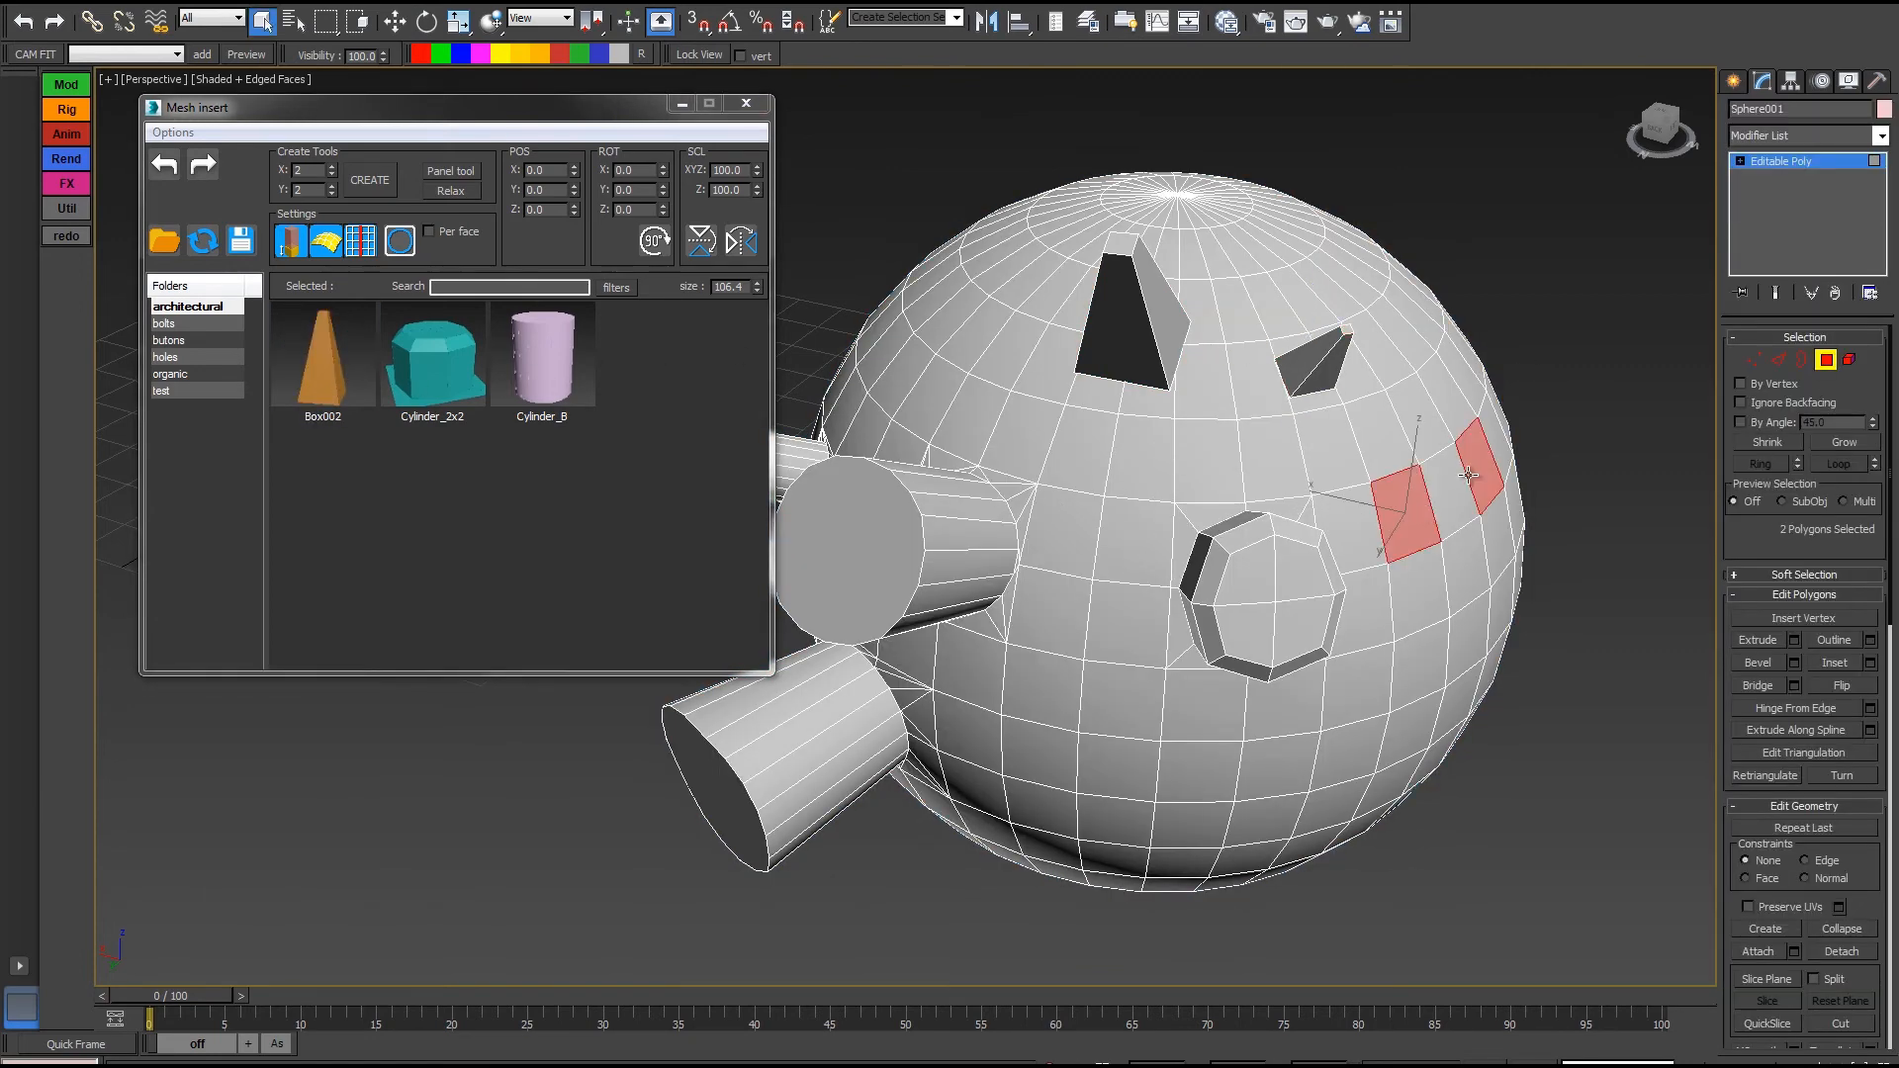
pyautogui.click(334, 370)
# Select two separate polygons and a 2 by 2 block on the sphere's lower side, insert Box002 into them and leave polygon editing
pyautogui.keyDown('alt'); pyautogui.moveTo(1334, 629); pyautogui.dragTo(1303, 572, button='middle'); pyautogui.keyUp('alt')
pyautogui.click(1301, 539)
pyautogui.keyDown('ctrl'); pyautogui.click(1291, 702); pyautogui.keyUp('ctrl')
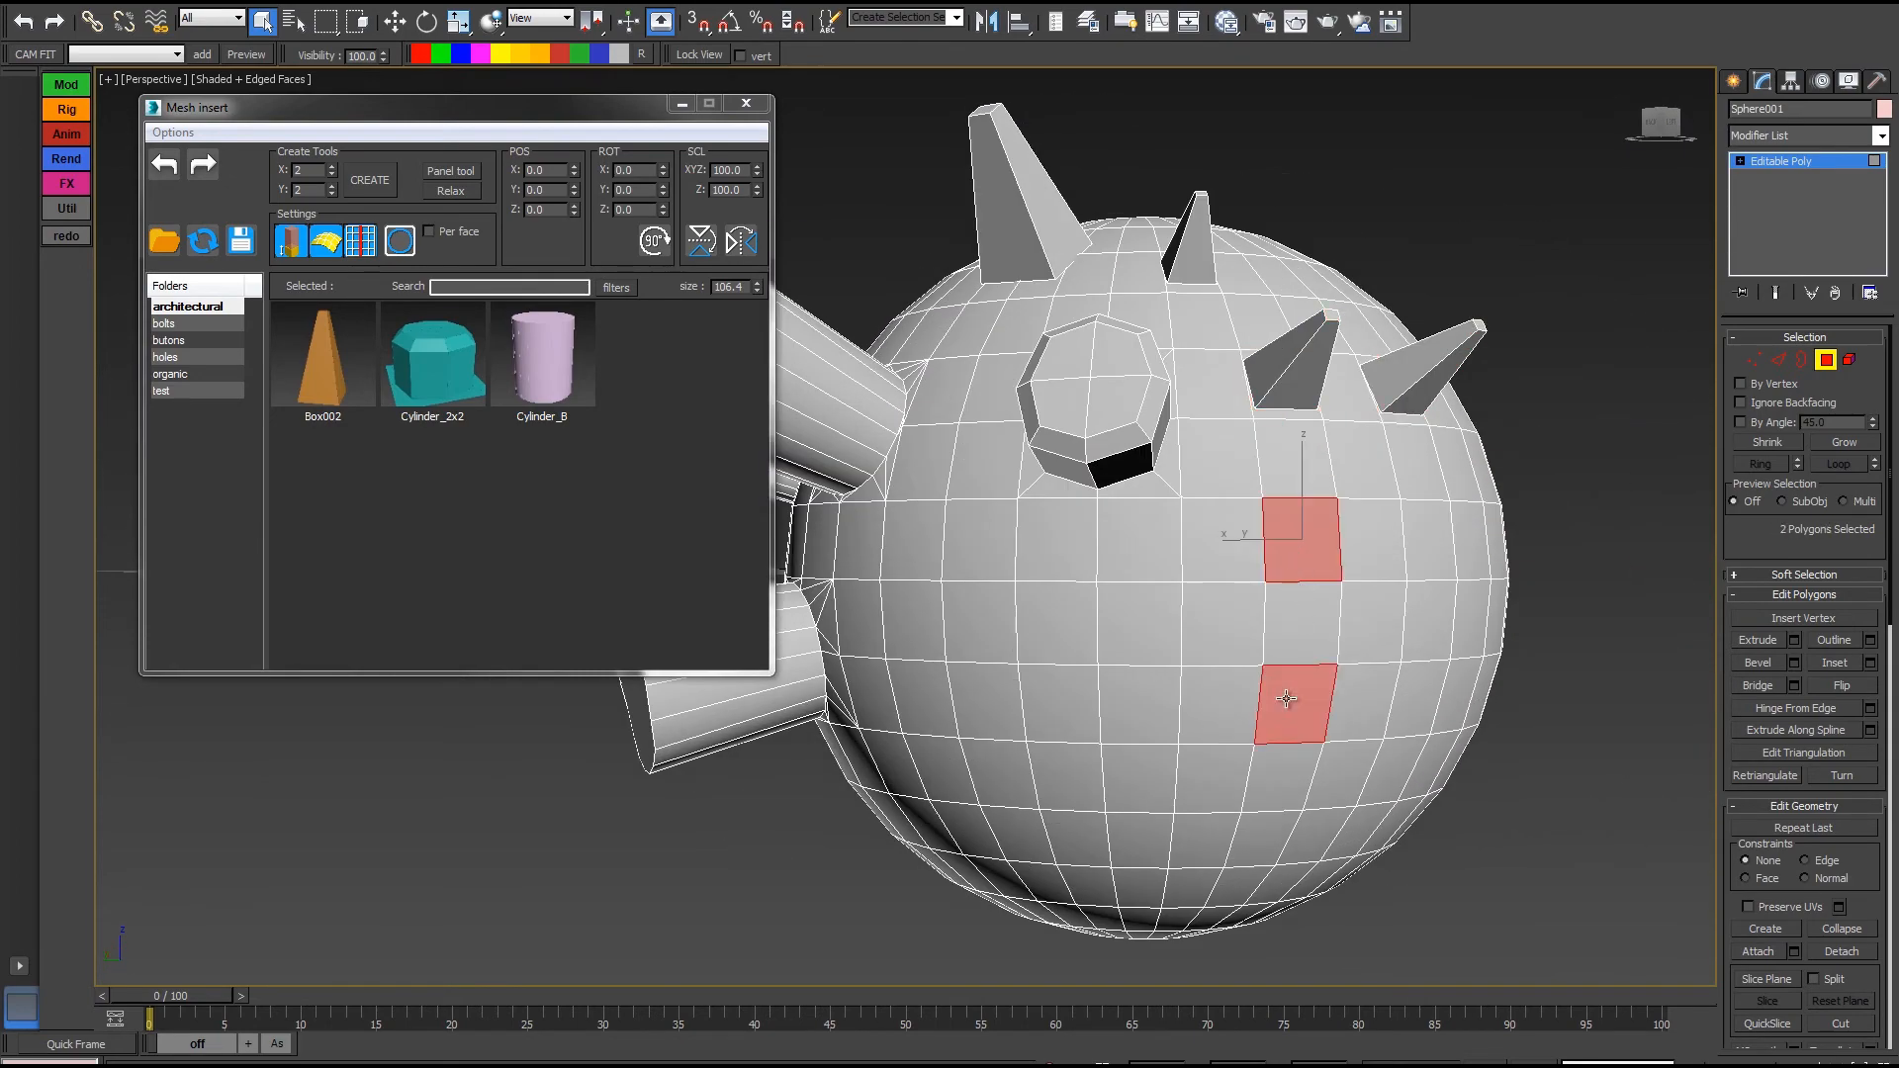
pyautogui.keyDown('ctrl'); pyautogui.click(1129, 729); pyautogui.keyUp('ctrl')
pyautogui.keyDown('ctrl'); pyautogui.click(1140, 779); pyautogui.keyUp('ctrl')
pyautogui.keyDown('ctrl'); pyautogui.click(1065, 776); pyautogui.keyUp('ctrl')
pyautogui.keyDown('ctrl'); pyautogui.click(1058, 702); pyautogui.keyUp('ctrl')
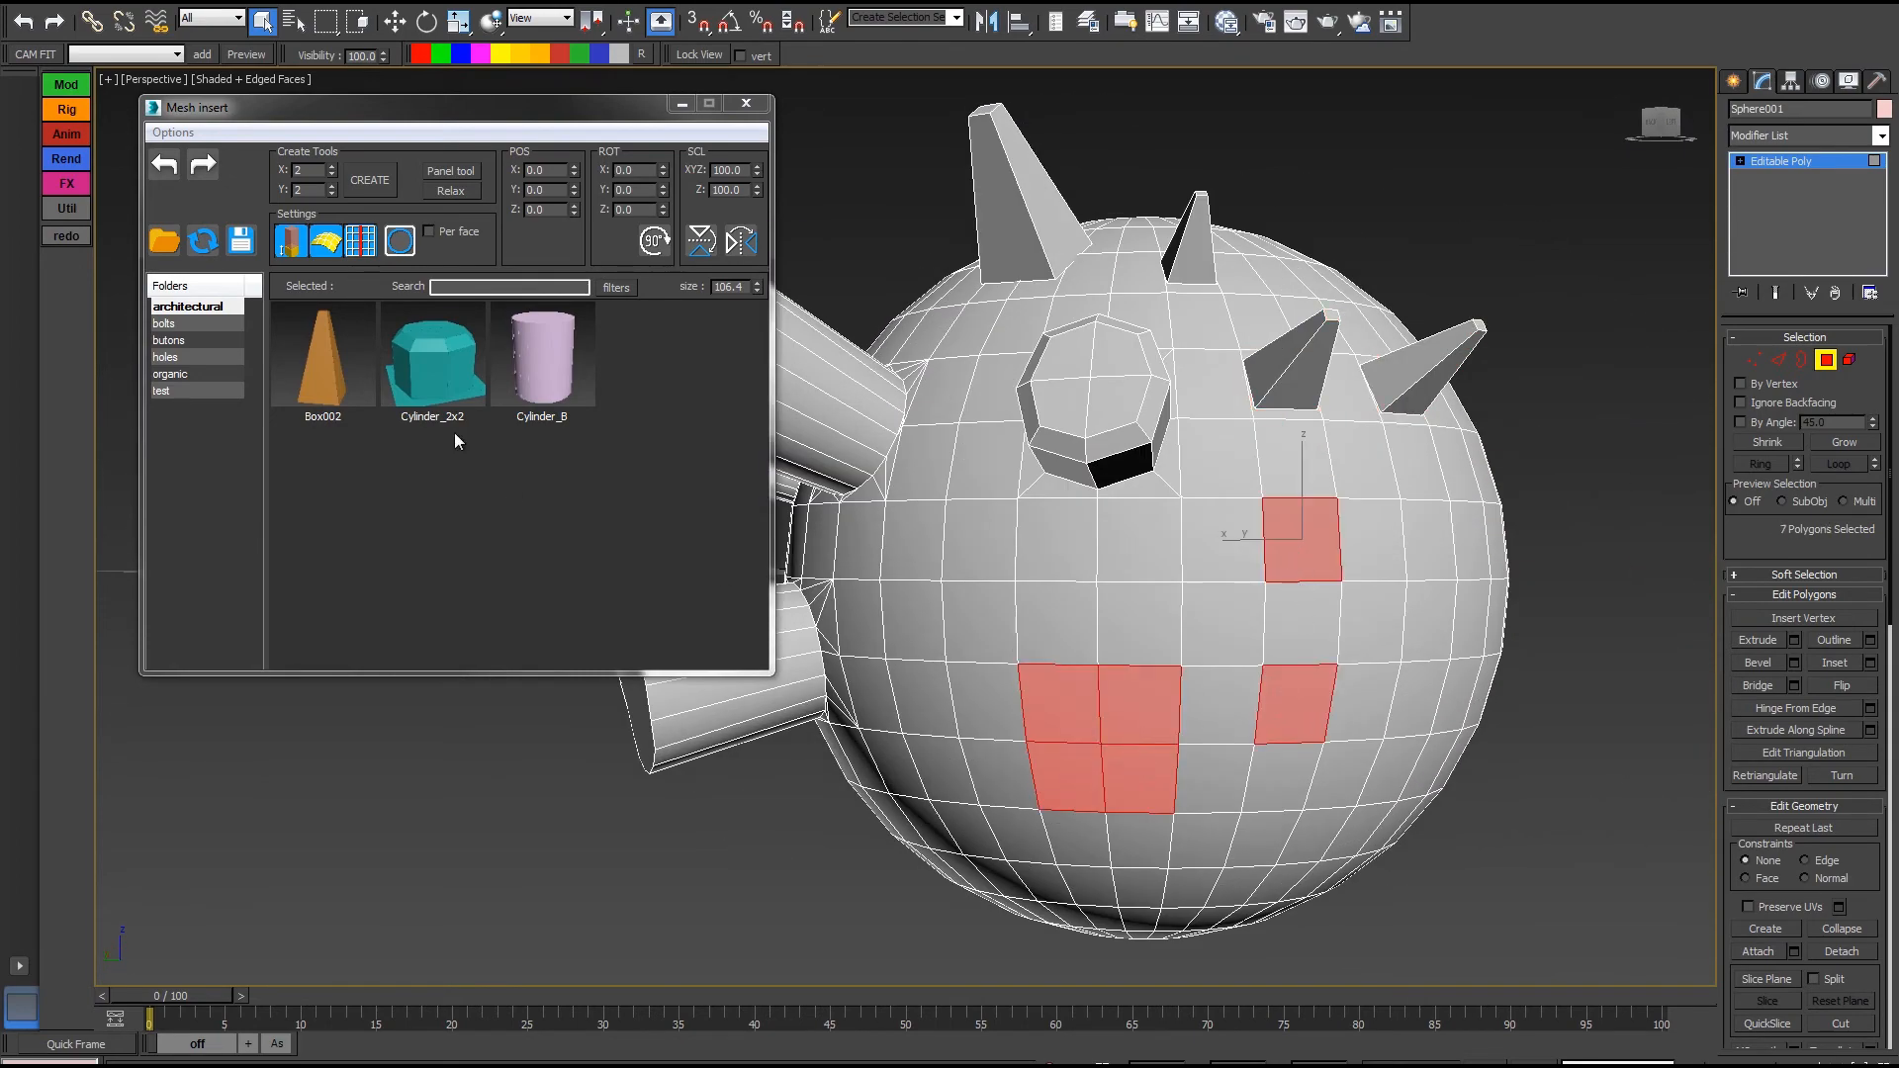
pyautogui.click(326, 372)
pyautogui.keyDown('alt'); pyautogui.moveTo(1137, 633); pyautogui.dragTo(1656, 474, button='middle'); pyautogui.keyUp('alt')
pyautogui.click(1828, 367)
pyautogui.moveTo(1151, 484); pyautogui.dragTo(1226, 425, button='middle')
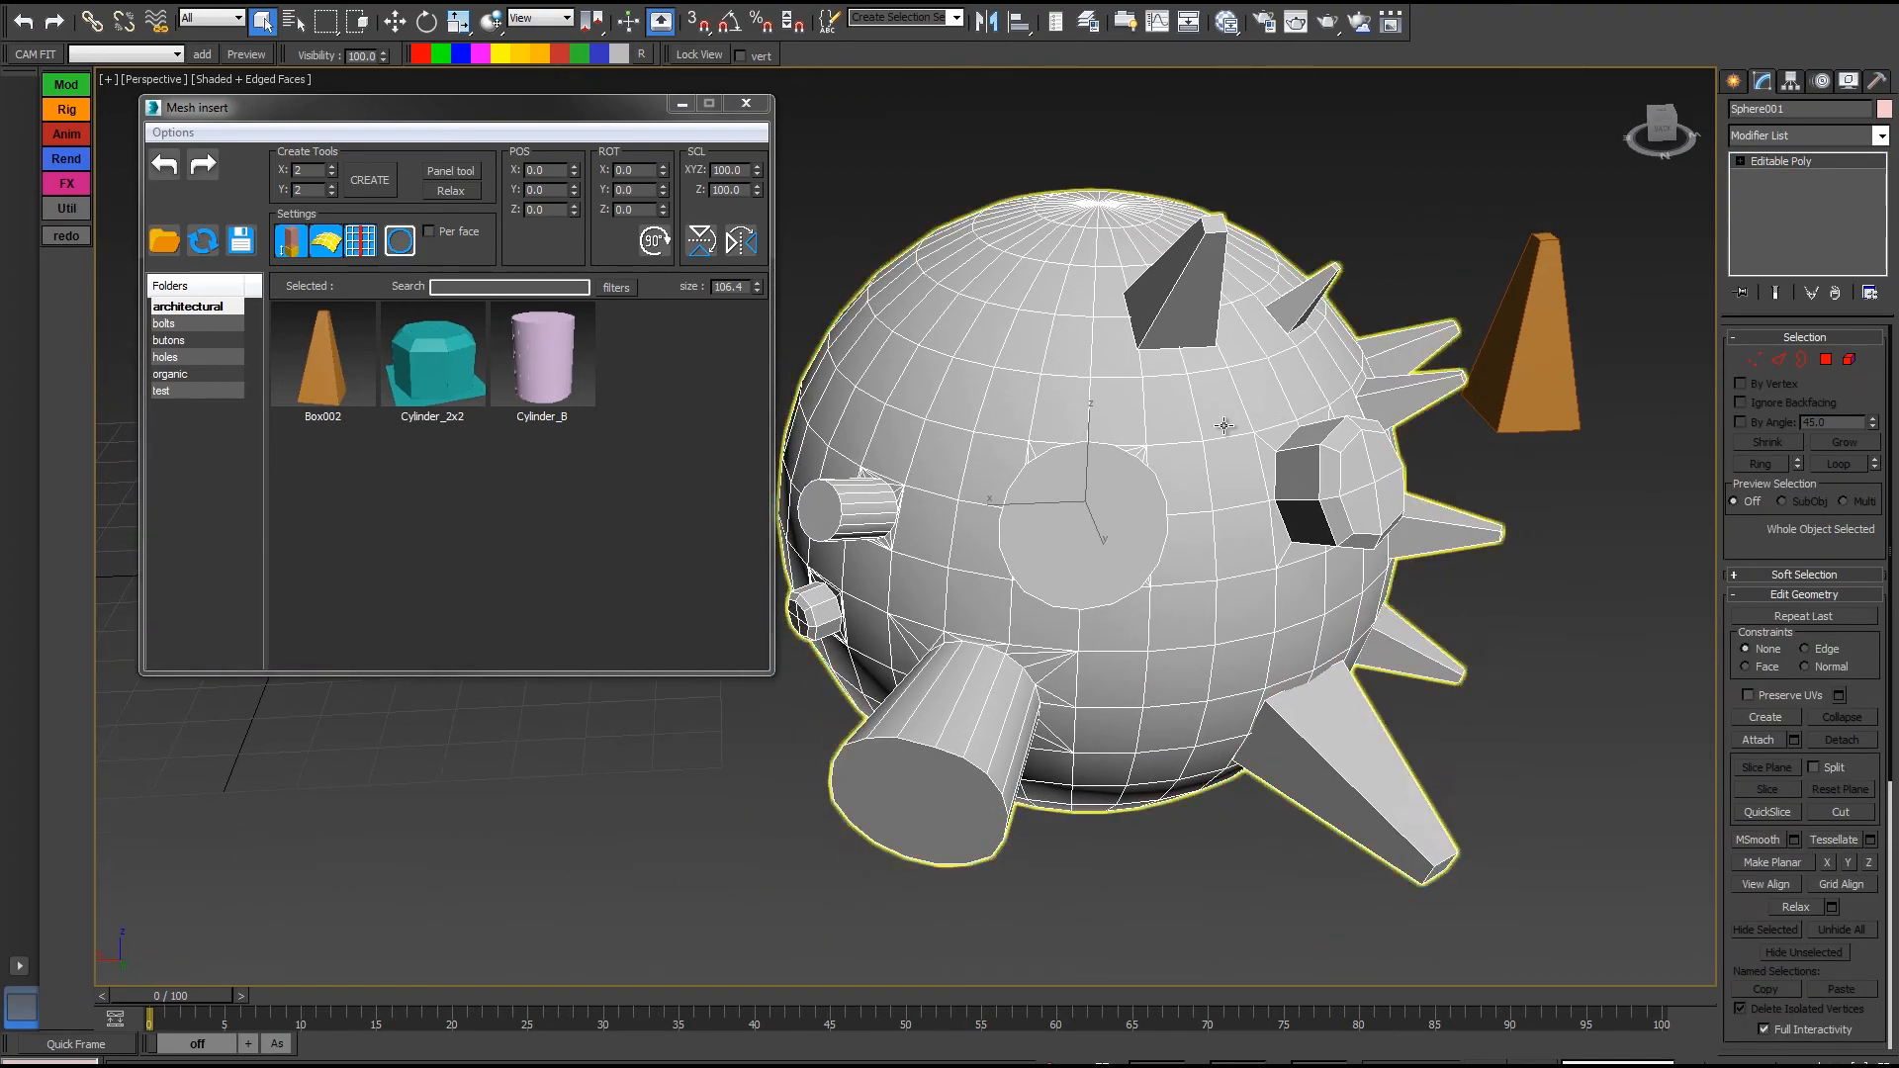
pyautogui.scroll(-3, 1148, 431)
pyautogui.keyDown('alt'); pyautogui.moveTo(880, 406); pyautogui.dragTo(1415, 607, button='middle'); pyautogui.keyUp('alt')
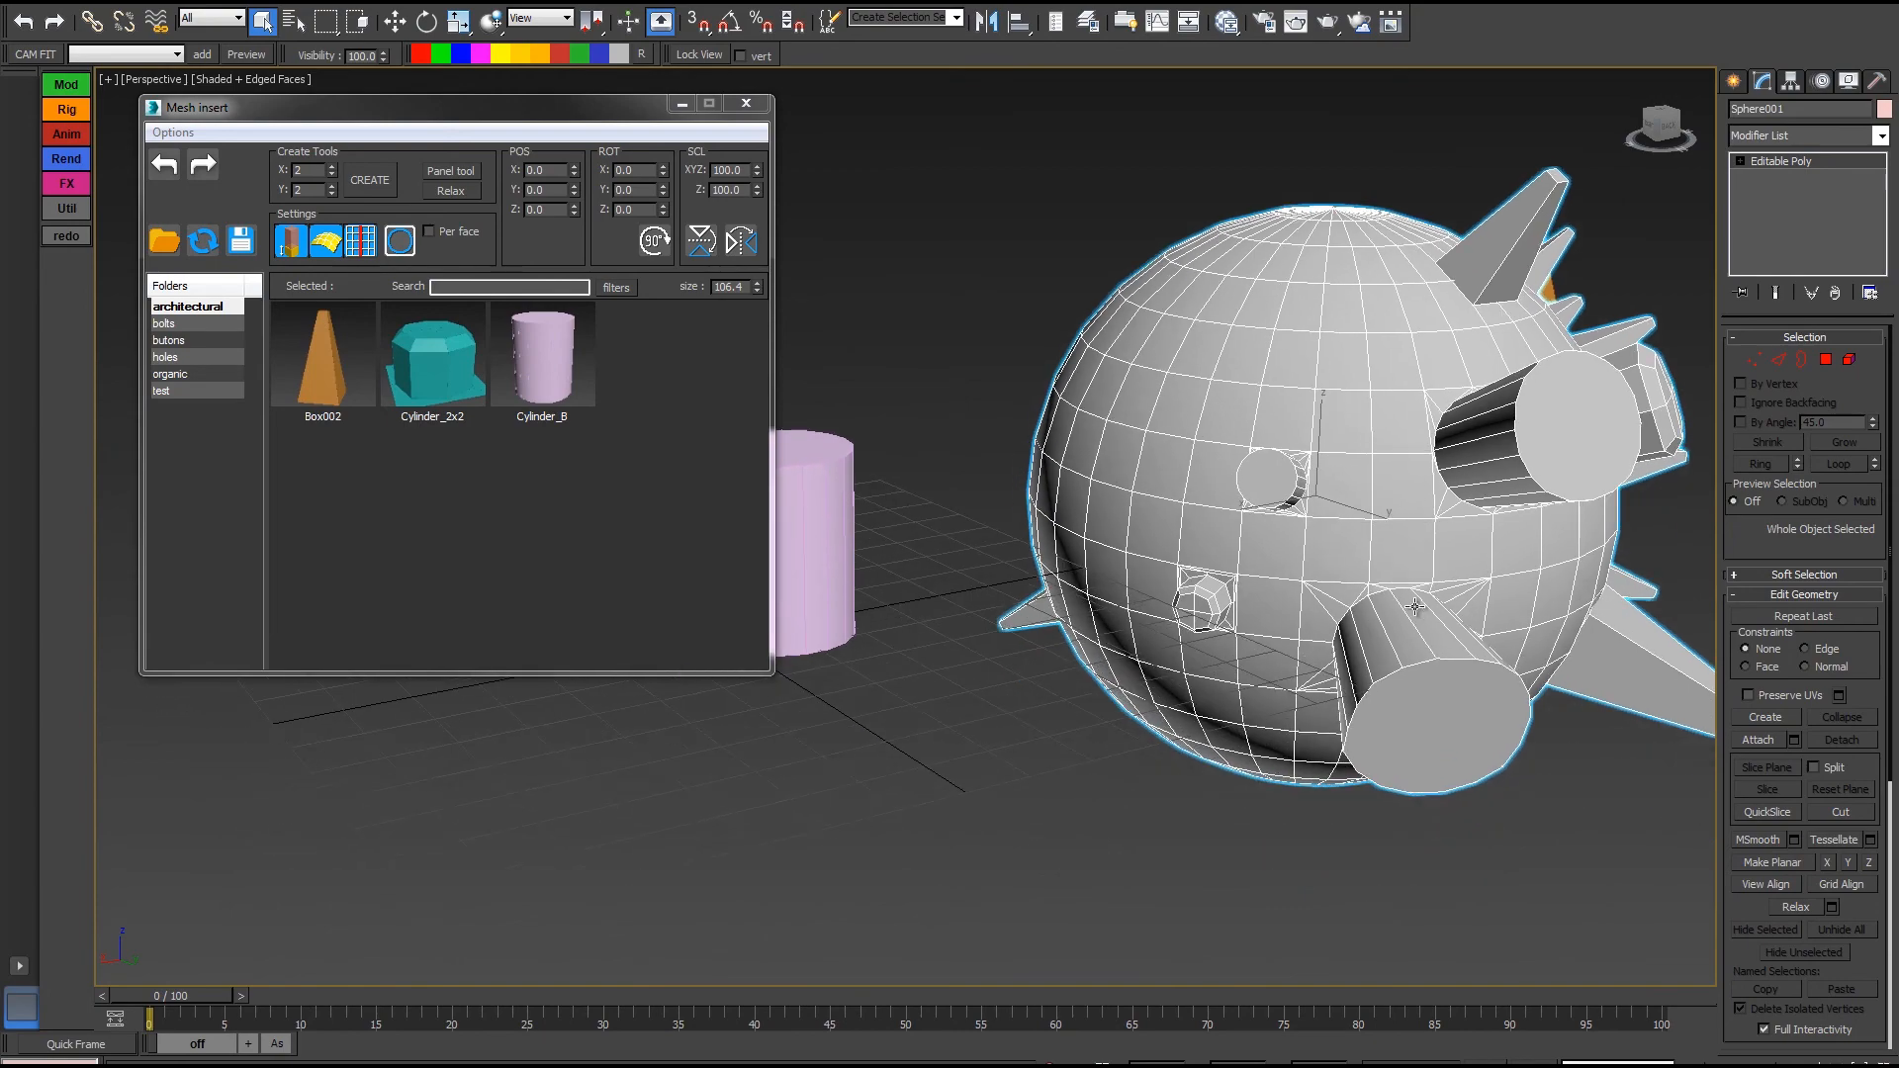
# Isolate the teal Cylinder mesh, examine its flat base border and closed faces, and leave isolation to show the whole scene
pyautogui.rightClick(407, 358)
pyautogui.click(461, 392)
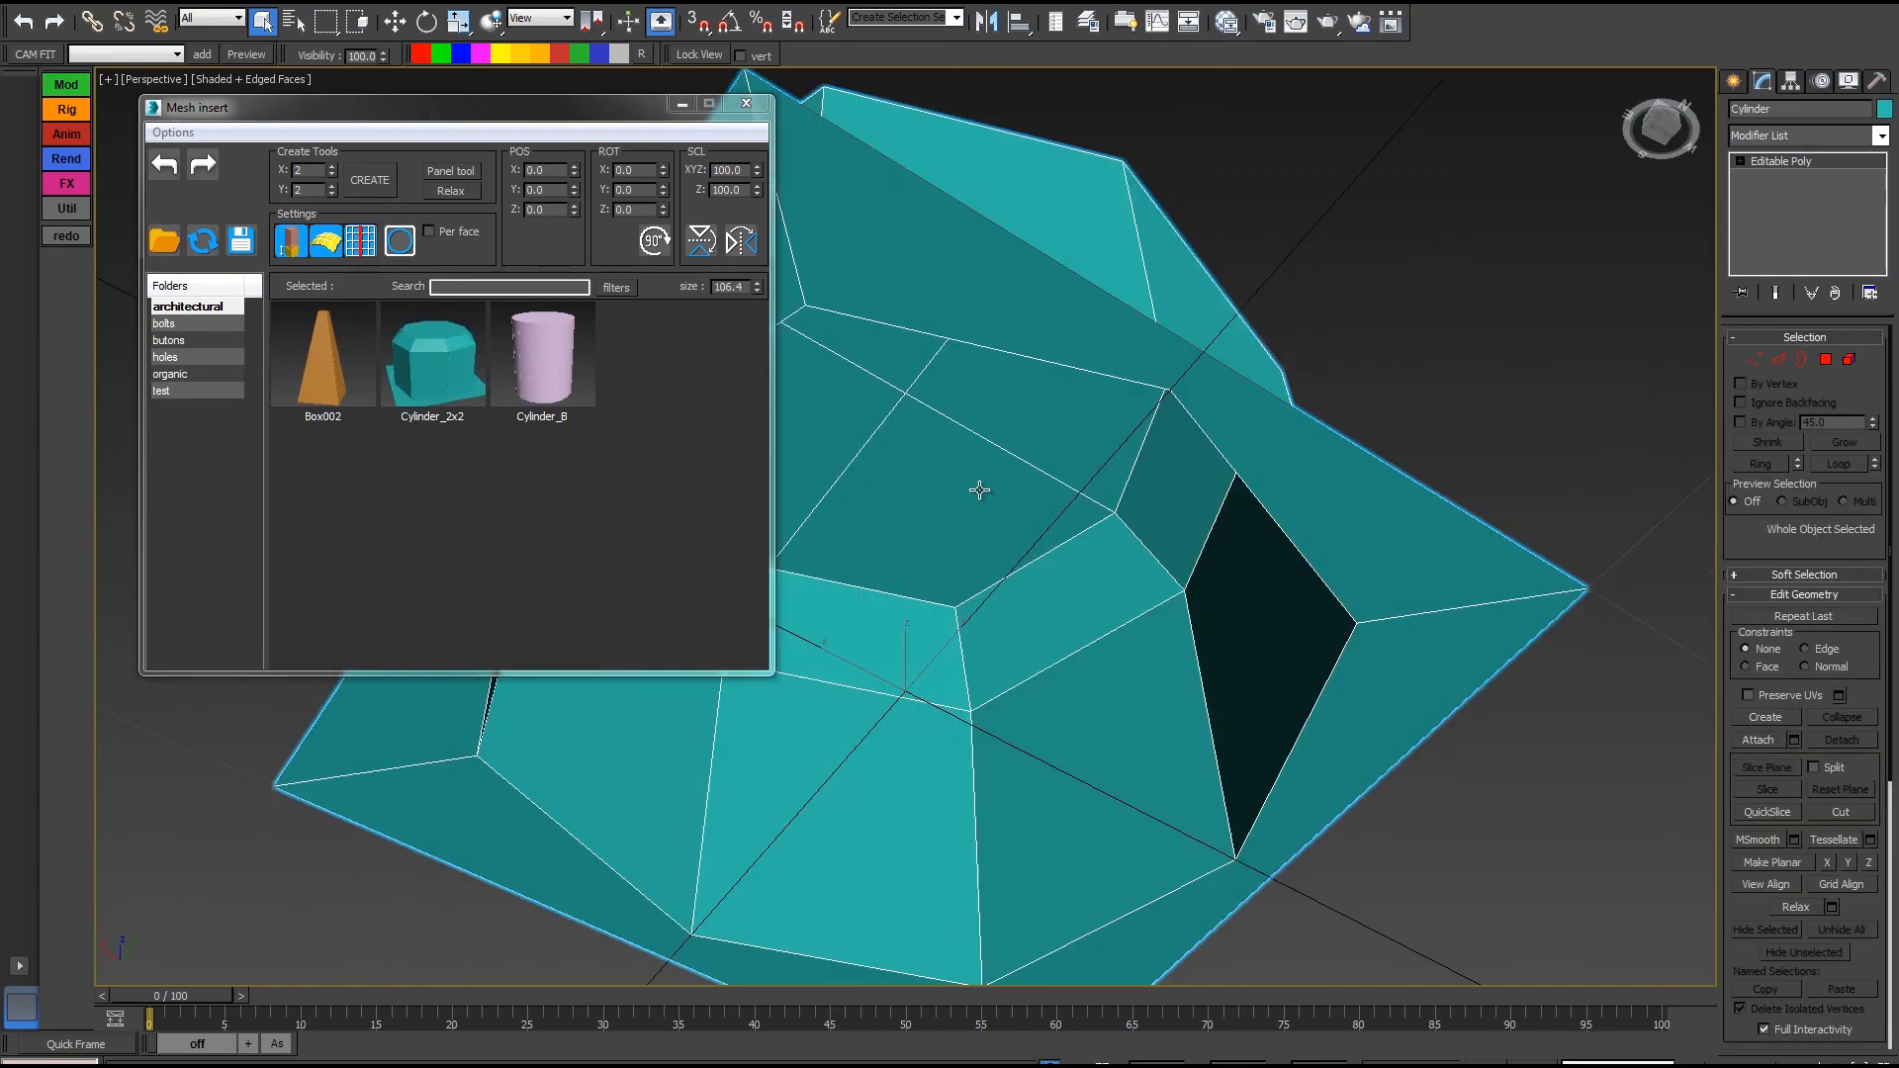
pyautogui.keyDown('alt'); pyautogui.moveTo(979, 489); pyautogui.dragTo(979, 614, button='middle'); pyautogui.keyUp('alt')
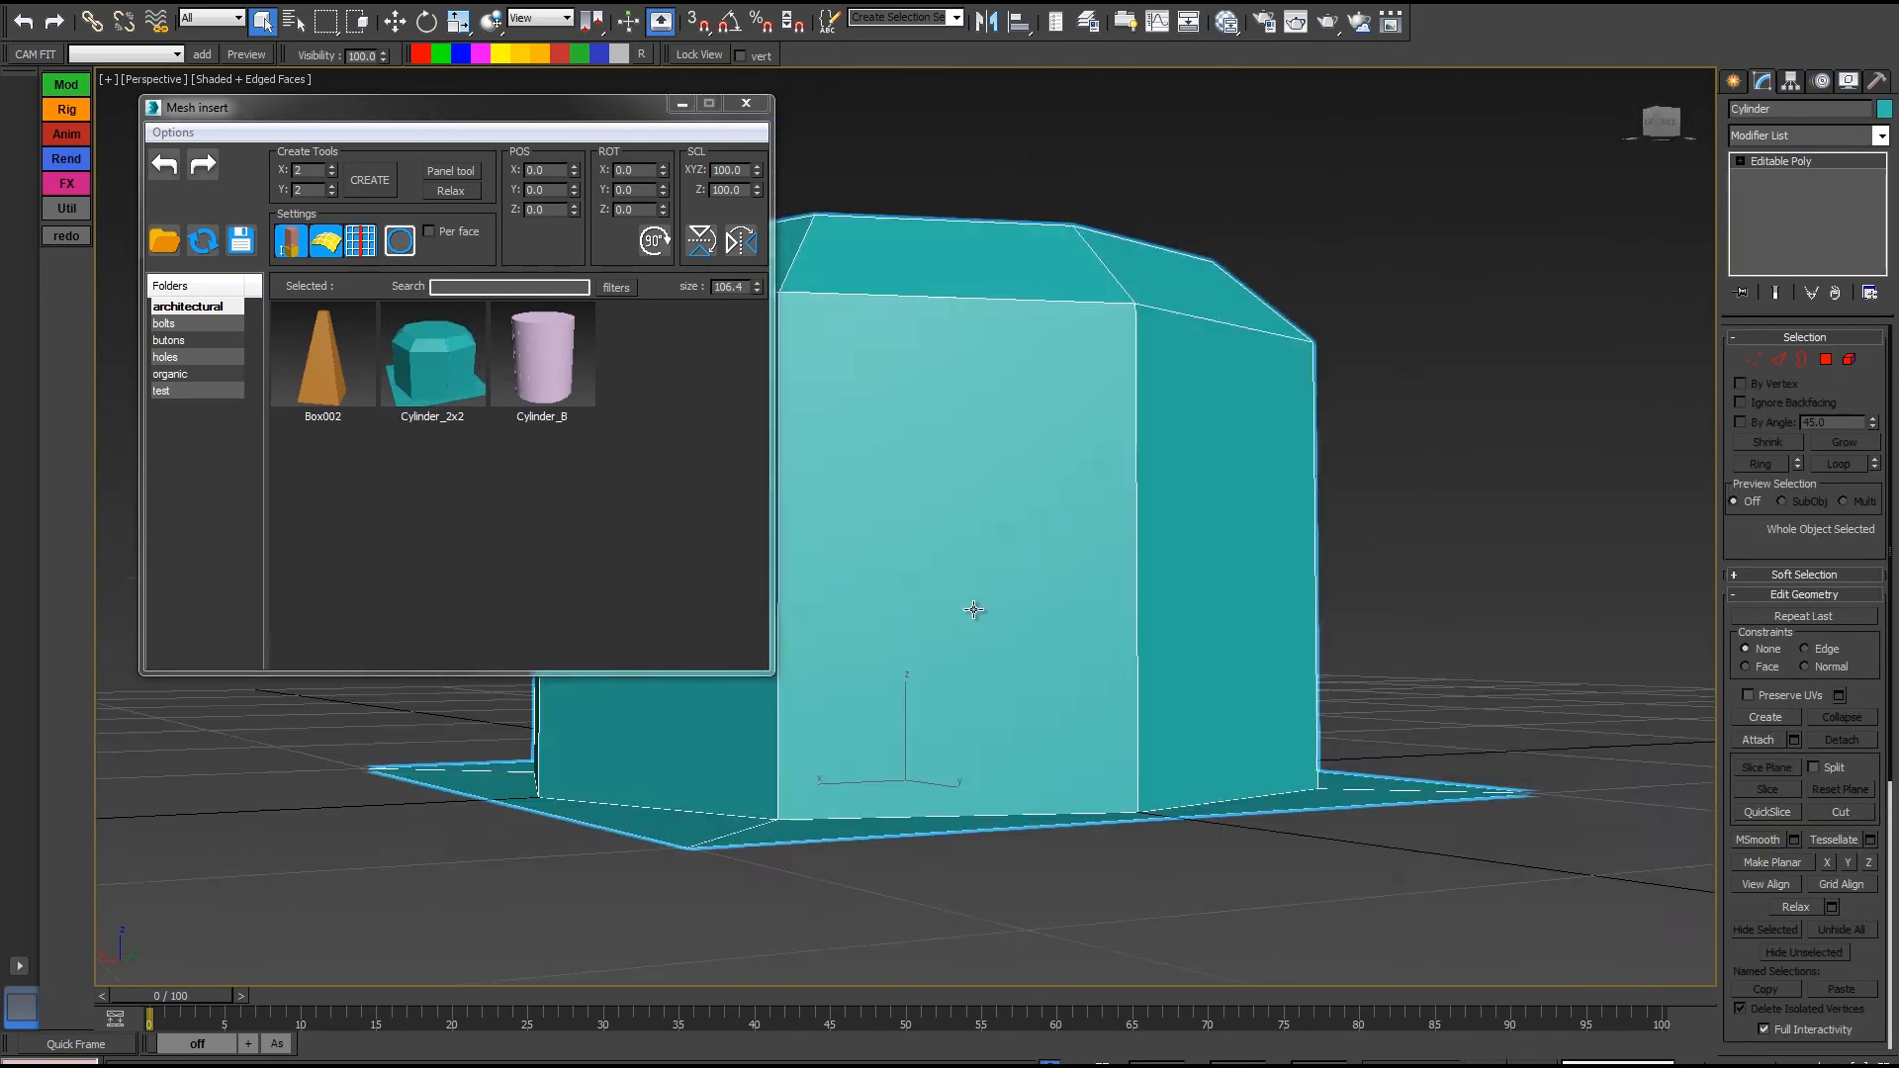
pyautogui.scroll(-5, 1059, 573)
pyautogui.keyDown('alt'); pyautogui.moveTo(1076, 564); pyautogui.dragTo(1118, 672, button='middle'); pyautogui.keyUp('alt')
pyautogui.rightClick(1170, 395)
pyautogui.click(1205, 245)
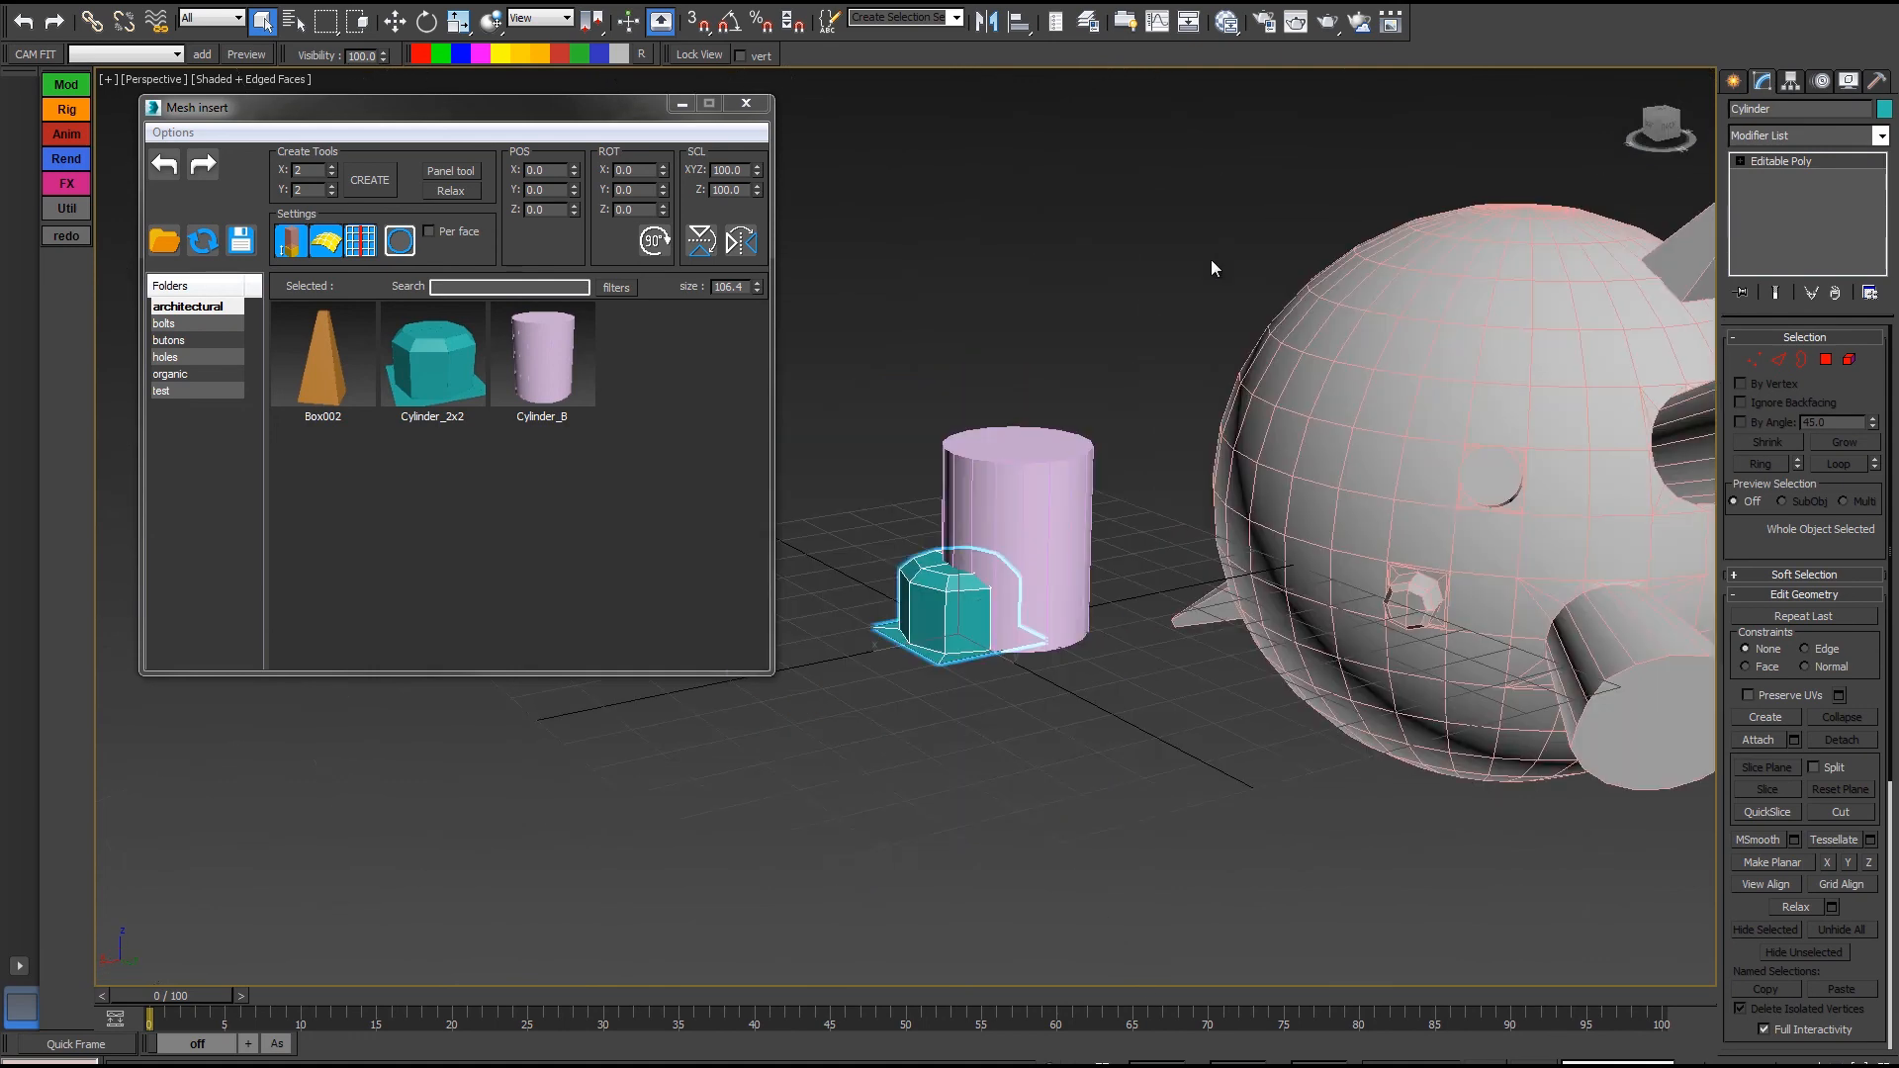
# Select the sphere and examine how the inserted cylinders and the small faceted mesh join the surrounding polygons
pyautogui.moveTo(1348, 398); pyautogui.dragTo(1155, 431, button='middle')
pyautogui.keyDown('alt'); pyautogui.moveTo(1533, 435); pyautogui.dragTo(1343, 512, button='middle'); pyautogui.keyUp('alt')
pyautogui.scroll(2, 1390, 508)
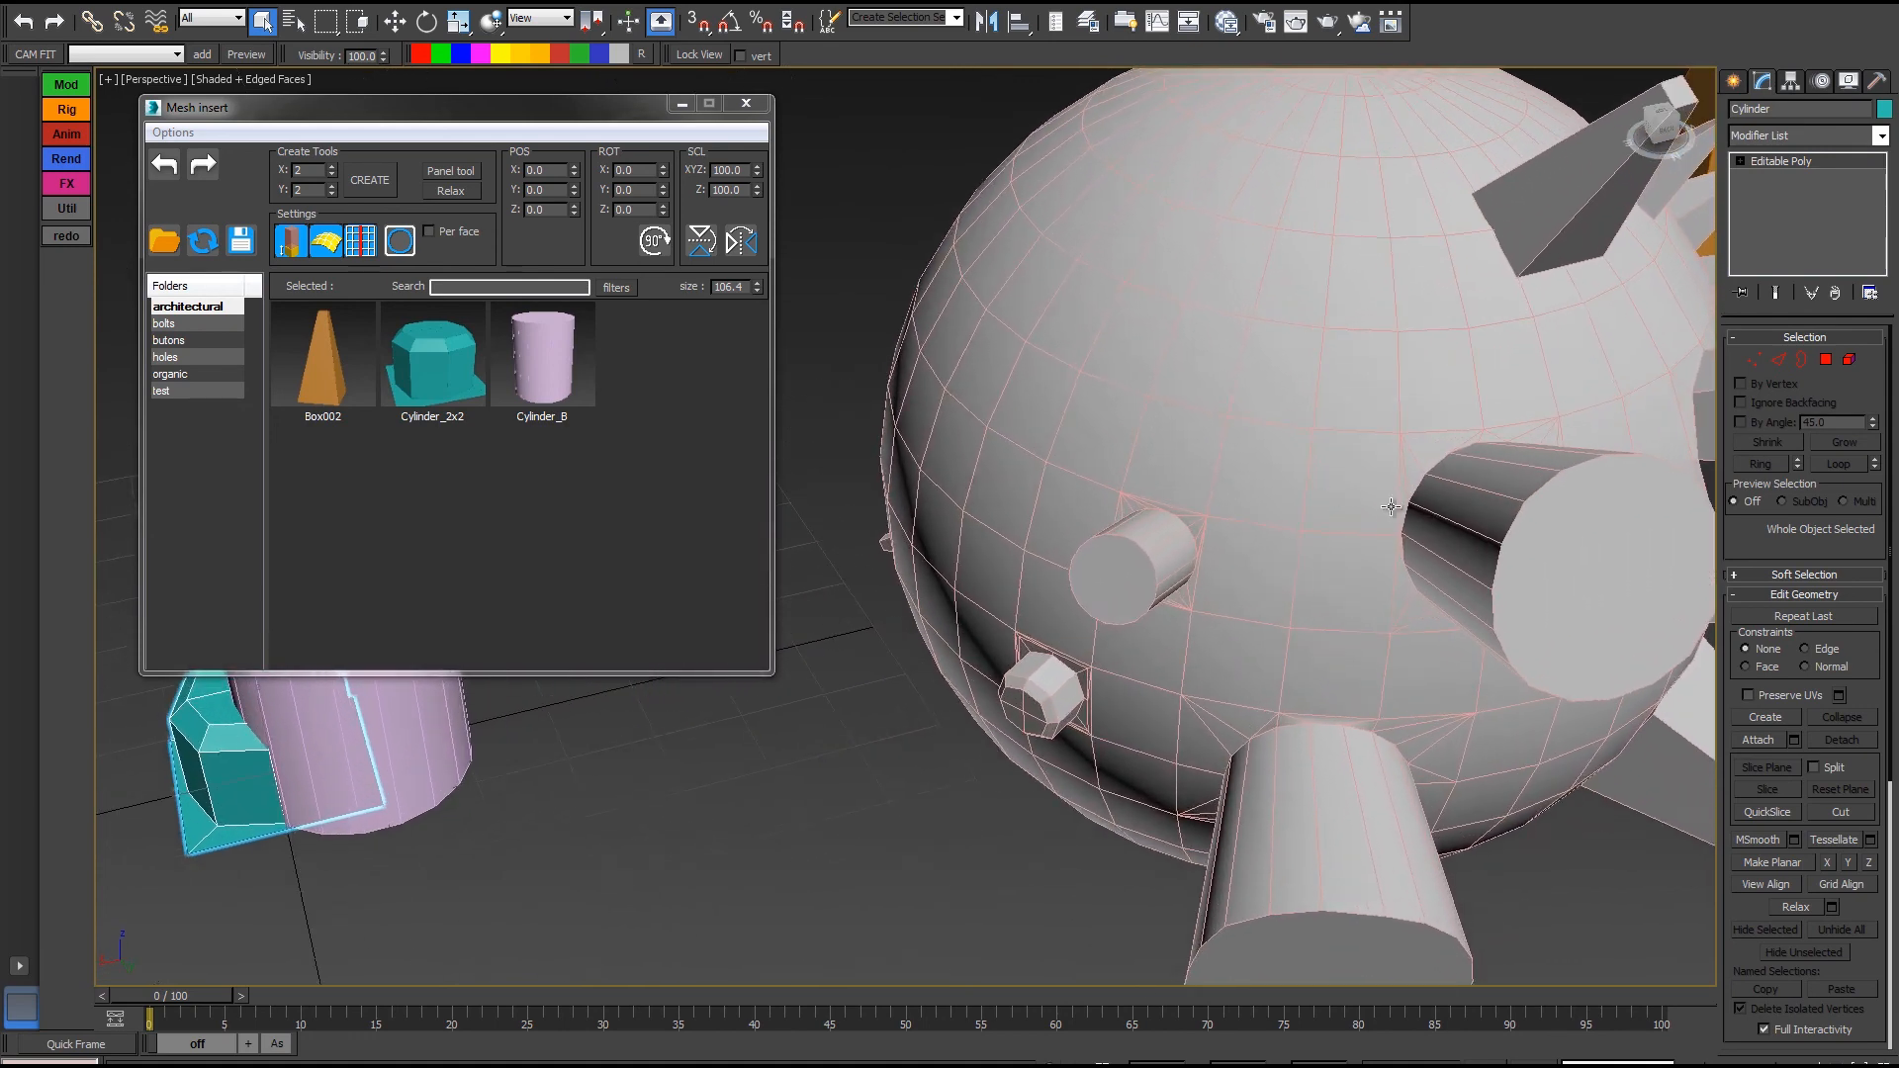
pyautogui.scroll(-4, 1393, 554)
pyautogui.keyDown('alt'); pyautogui.moveTo(1395, 601); pyautogui.dragTo(1458, 555, button='middle'); pyautogui.keyUp('alt')
pyautogui.moveTo(1198, 594); pyautogui.dragTo(1273, 631, button='middle')
pyautogui.click(1273, 631)
pyautogui.scroll(5, 1130, 676)
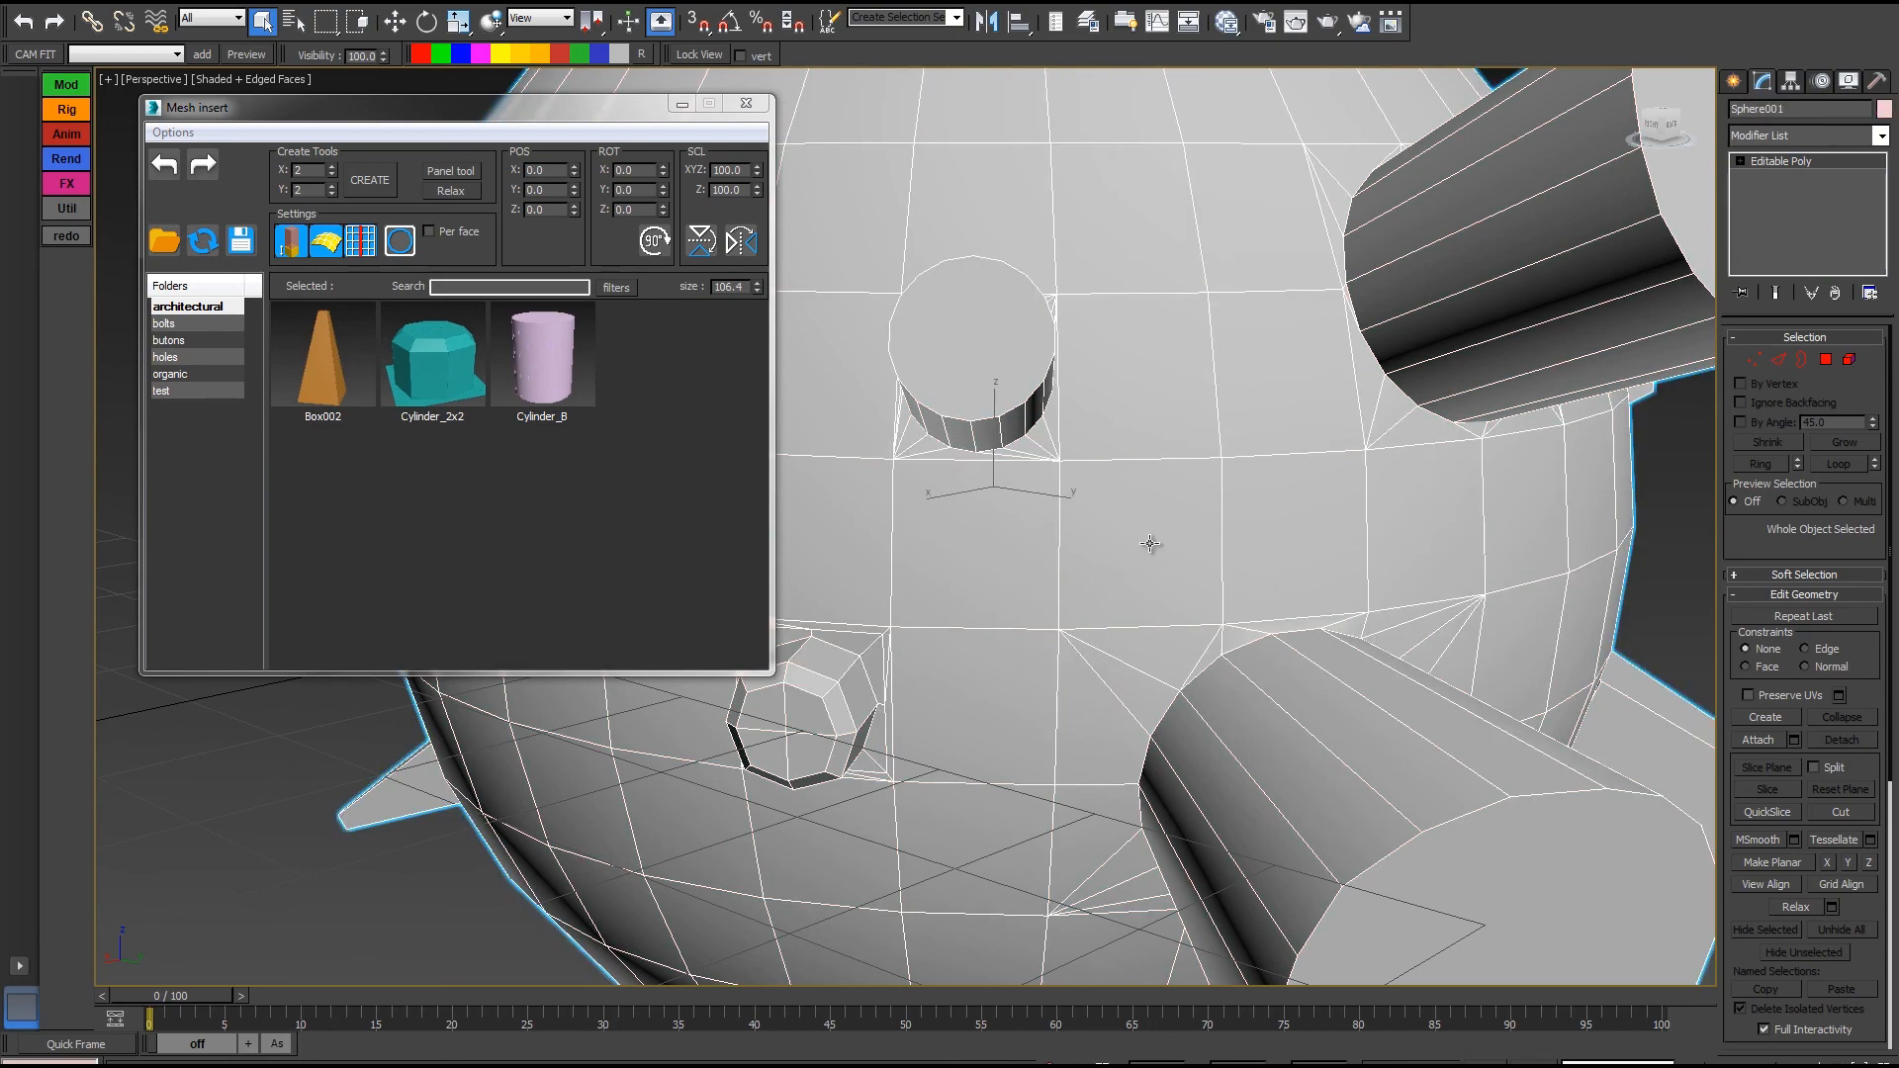
pyautogui.scroll(-2, 1094, 581)
pyautogui.scroll(-5, 1088, 515)
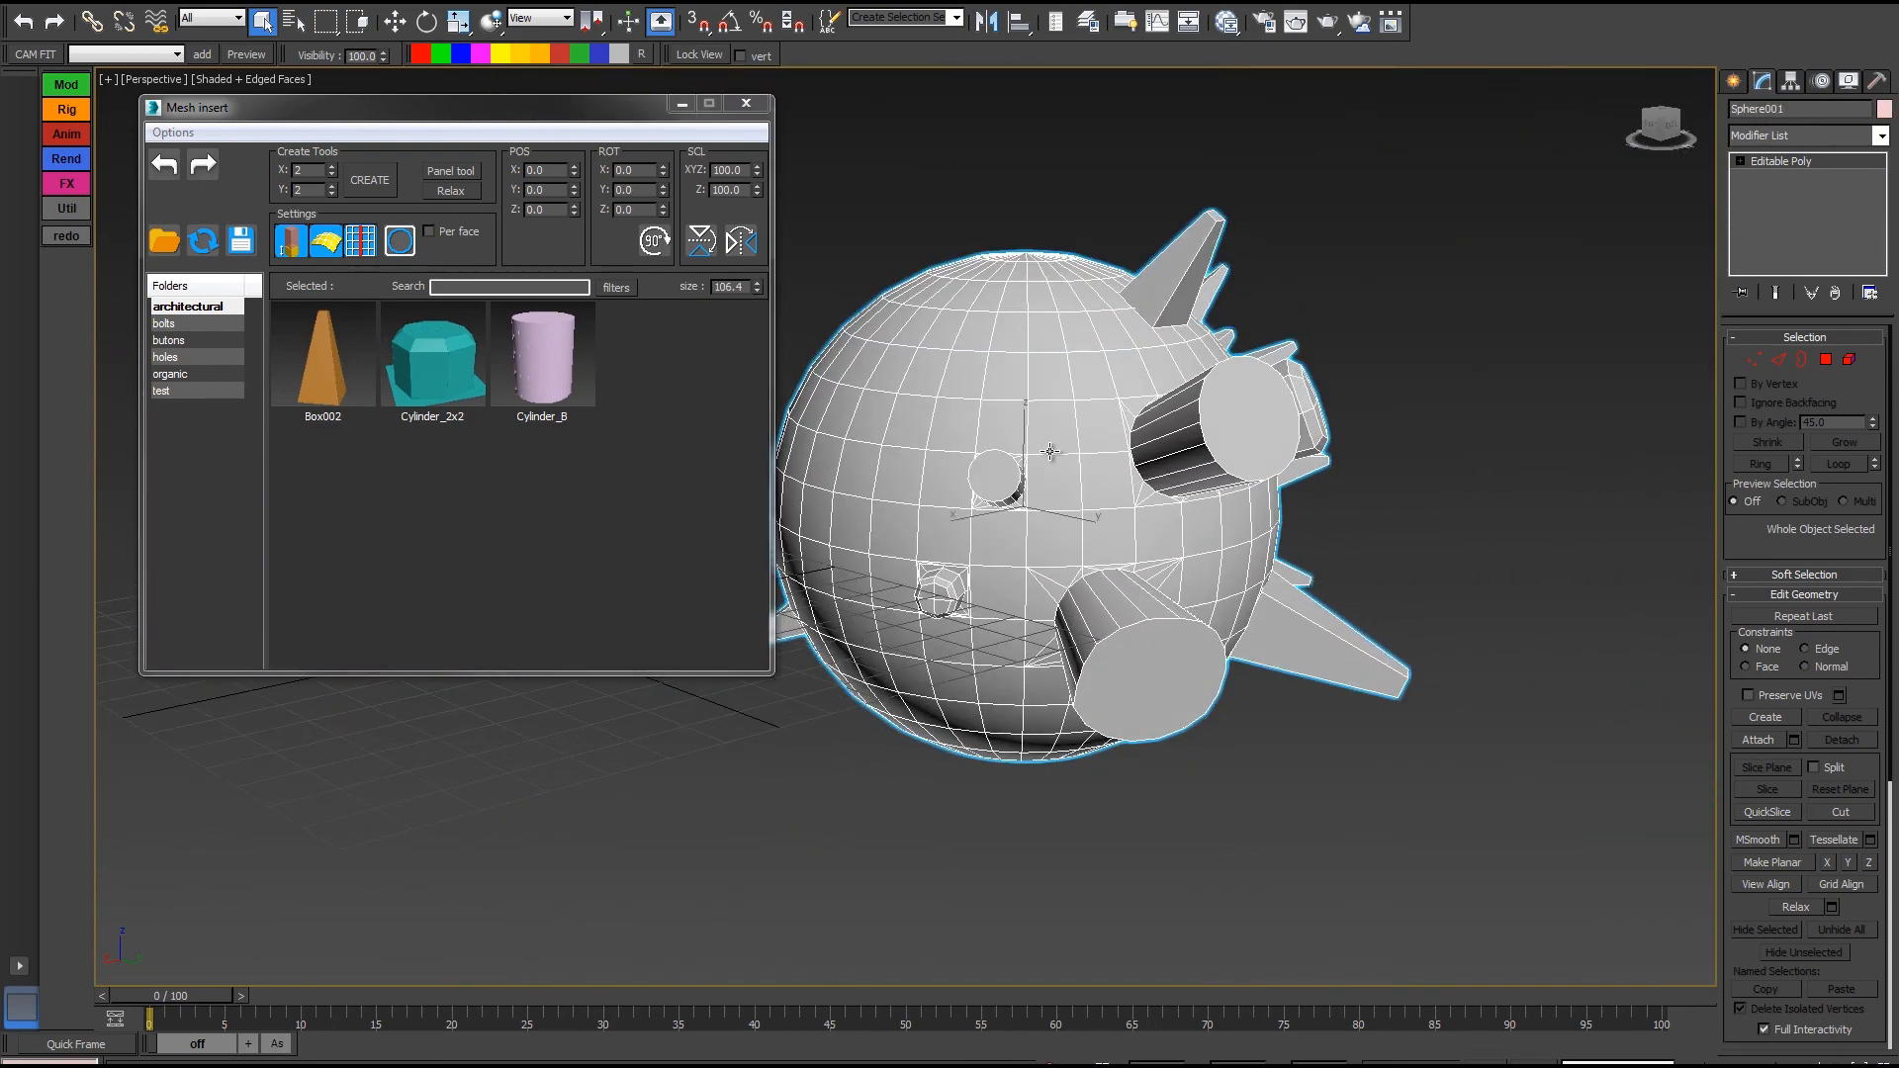
pyautogui.scroll(-2, 1050, 451)
pyautogui.keyDown('alt'); pyautogui.moveTo(1050, 451); pyautogui.dragTo(1280, 574, button='middle'); pyautogui.keyUp('alt')
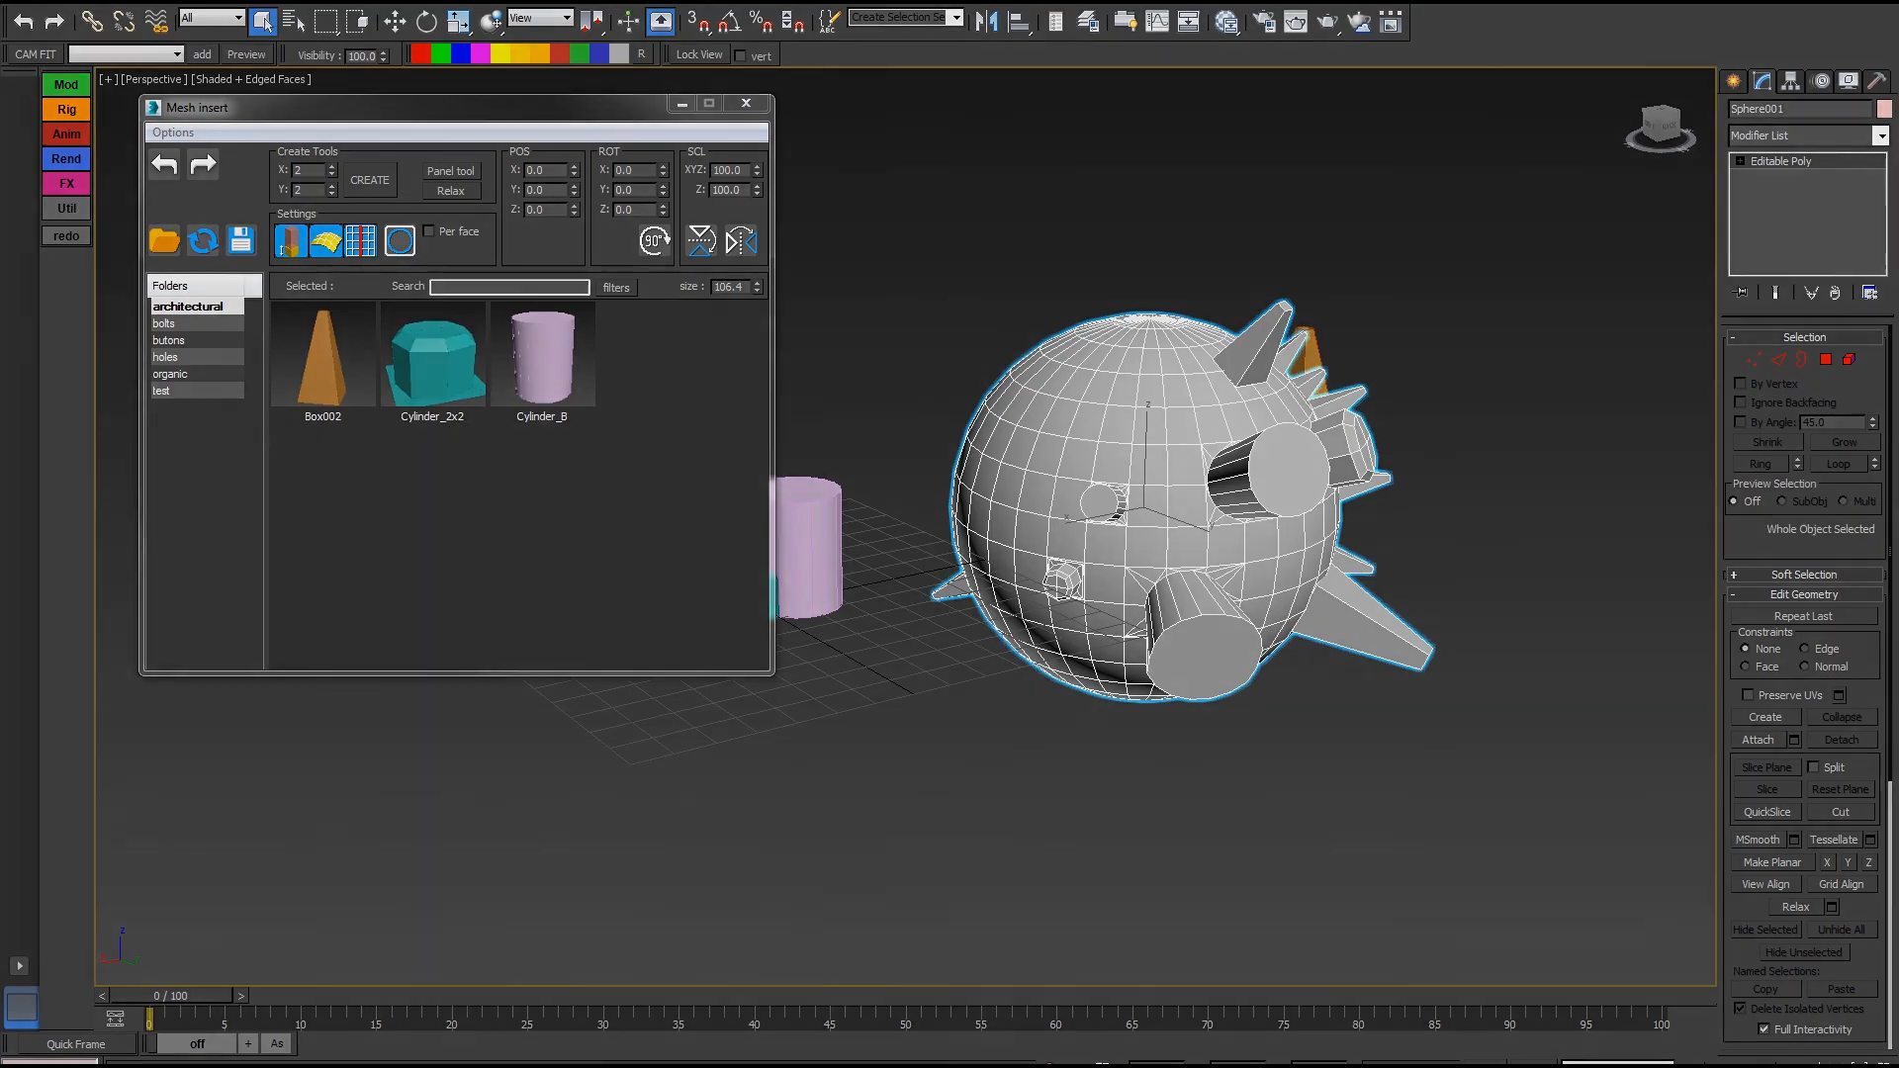